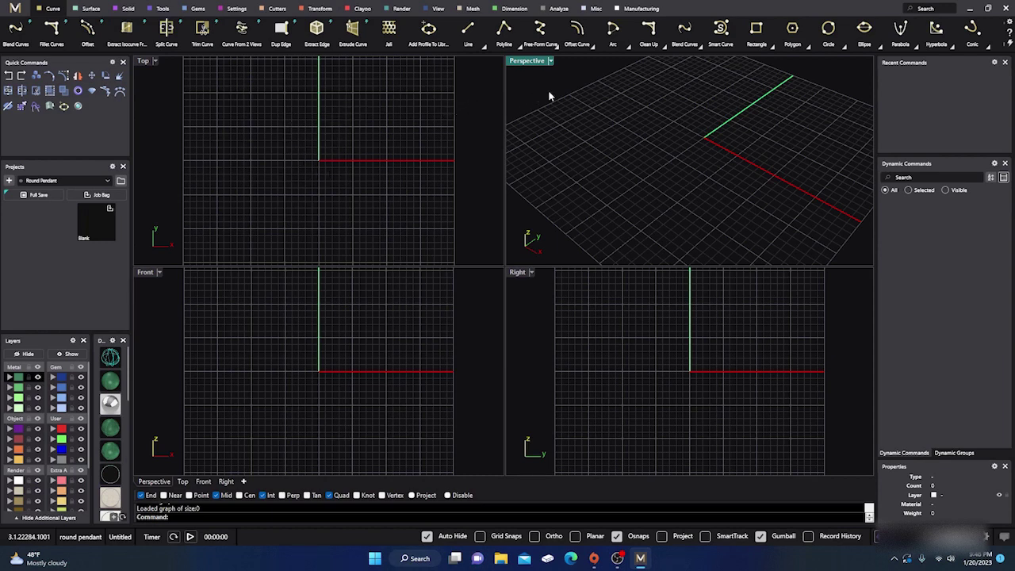
- Draw a circle centred on the origin (0,0,0) with a diameter of about 16 mm
click(828, 28)
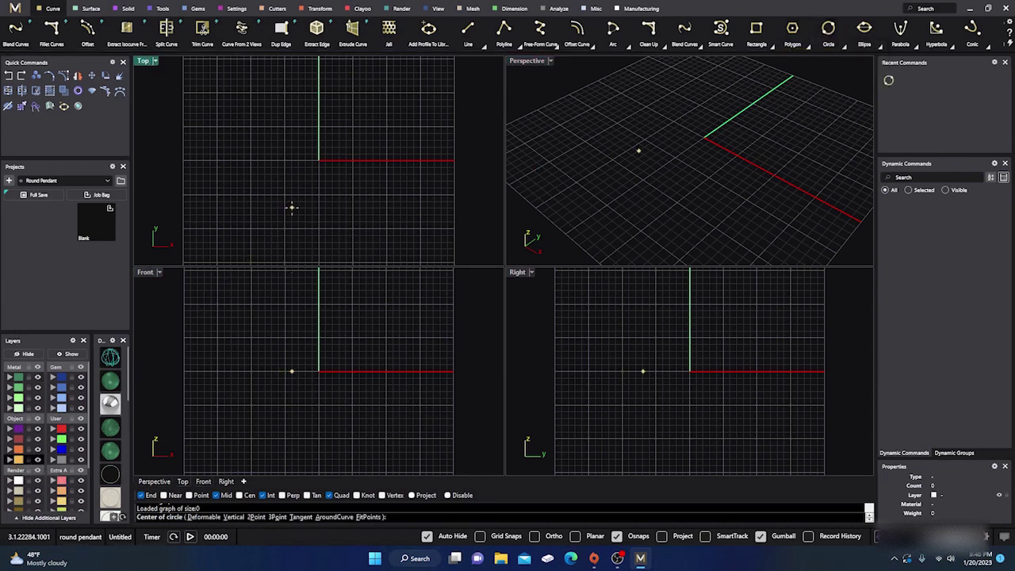
text(0,0,0)
key(Return)
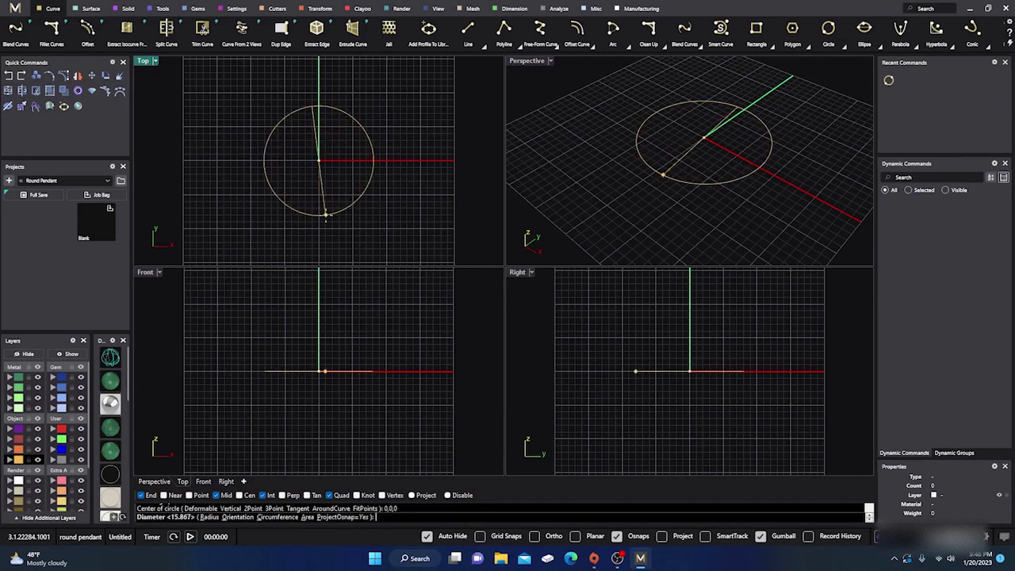
click(325, 214)
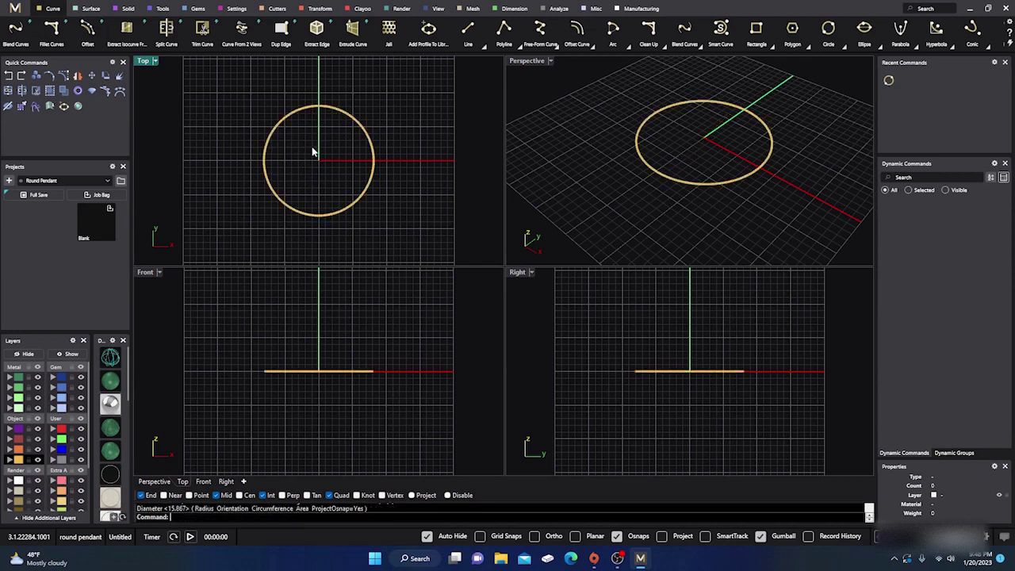
- Create a Cushion Square diamond gem at the centre of the circle with a width of 3.00 mm
click(197, 8)
click(209, 28)
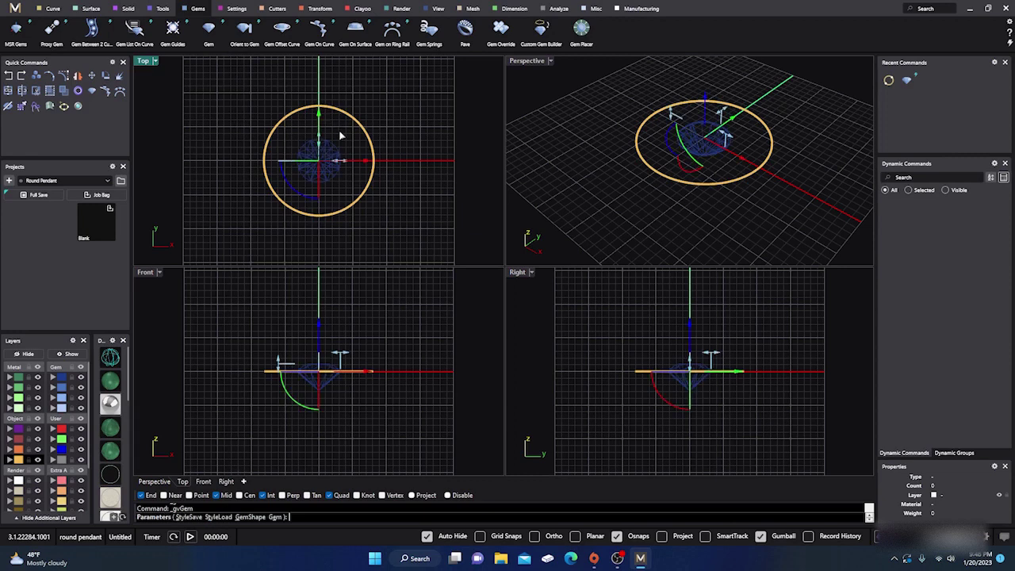
click(954, 246)
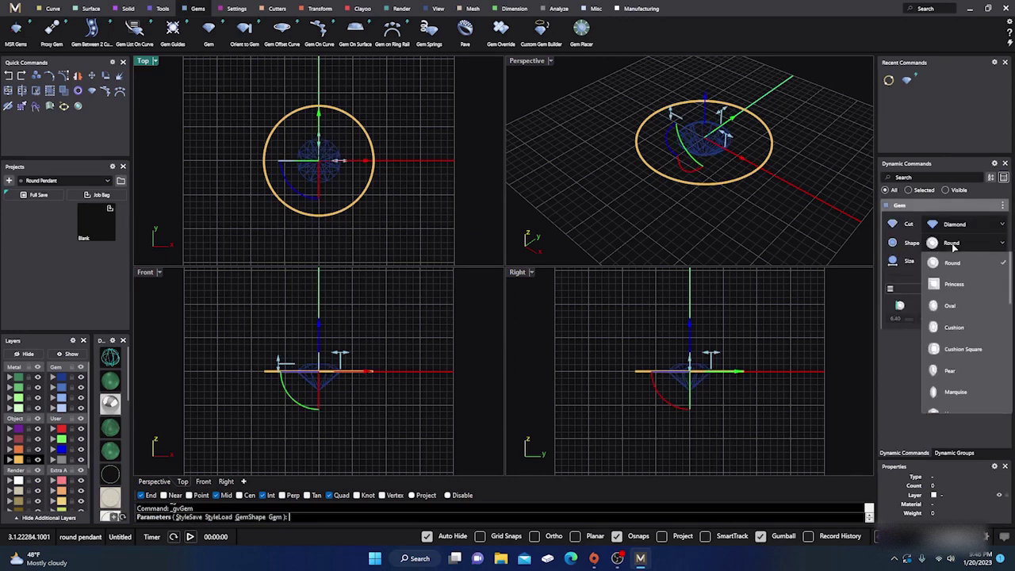
click(947, 348)
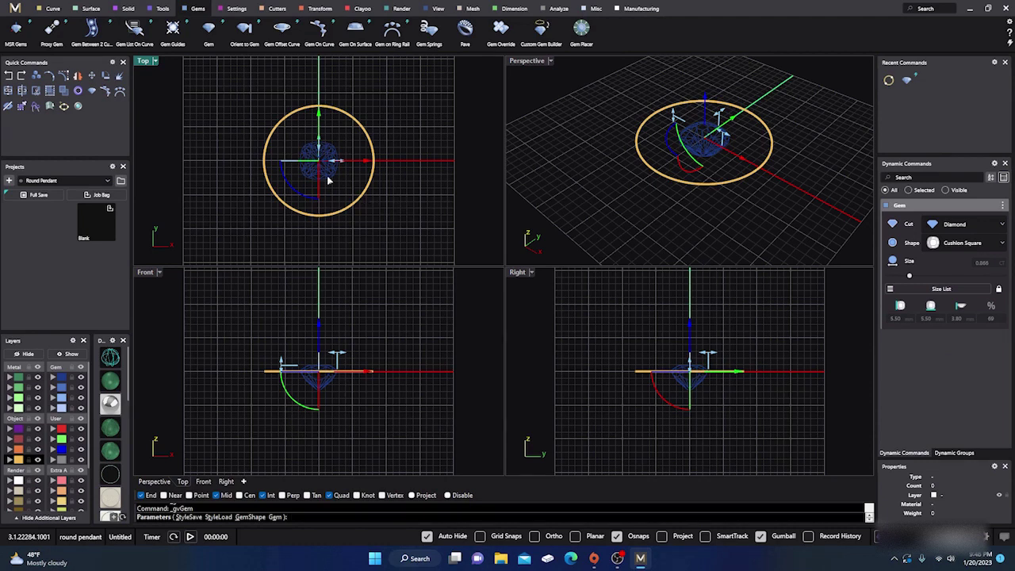
scroll(332, 180, up, 5)
drag(372, 153, 337, 156)
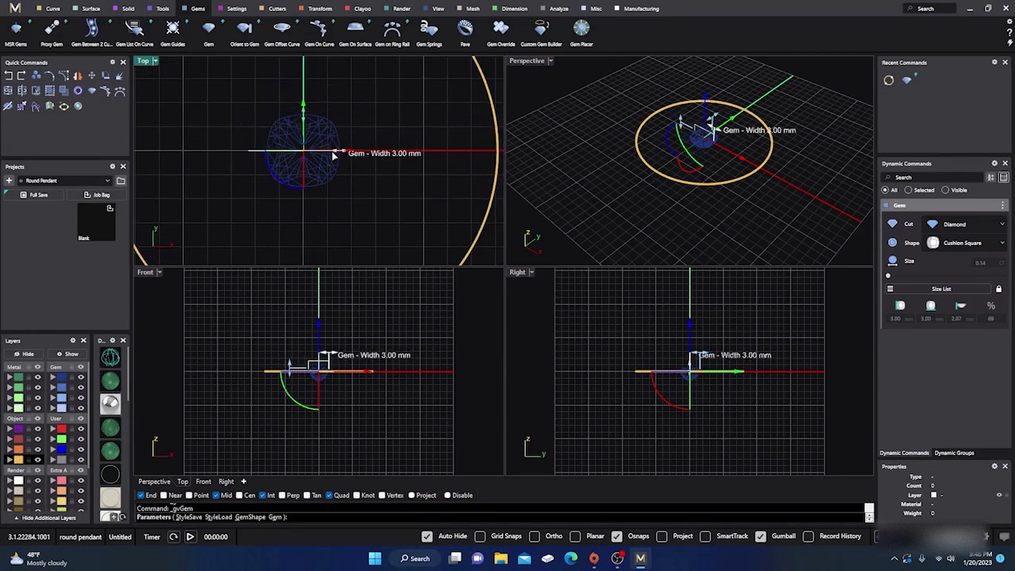
scroll(369, 184, down, 3)
right_drag(372, 189, 374, 193)
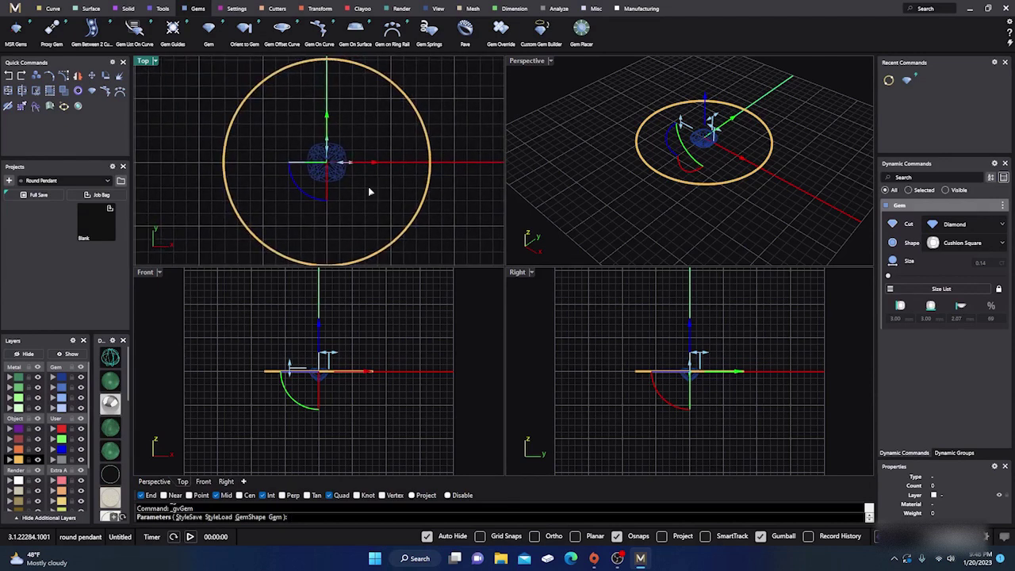
key(Return)
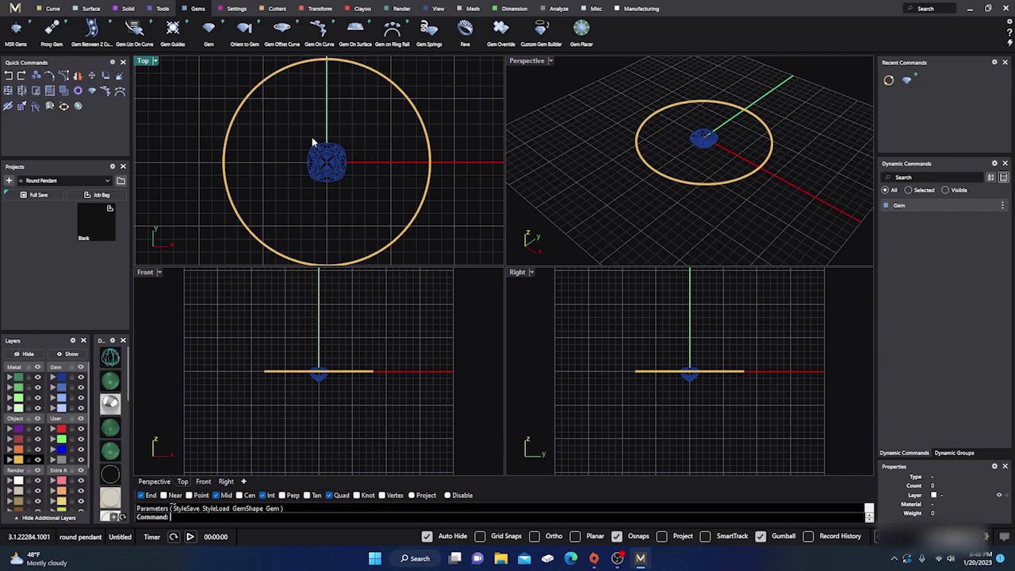
- Add a bezel around the cushion gem and set its angle to -9
click(333, 171)
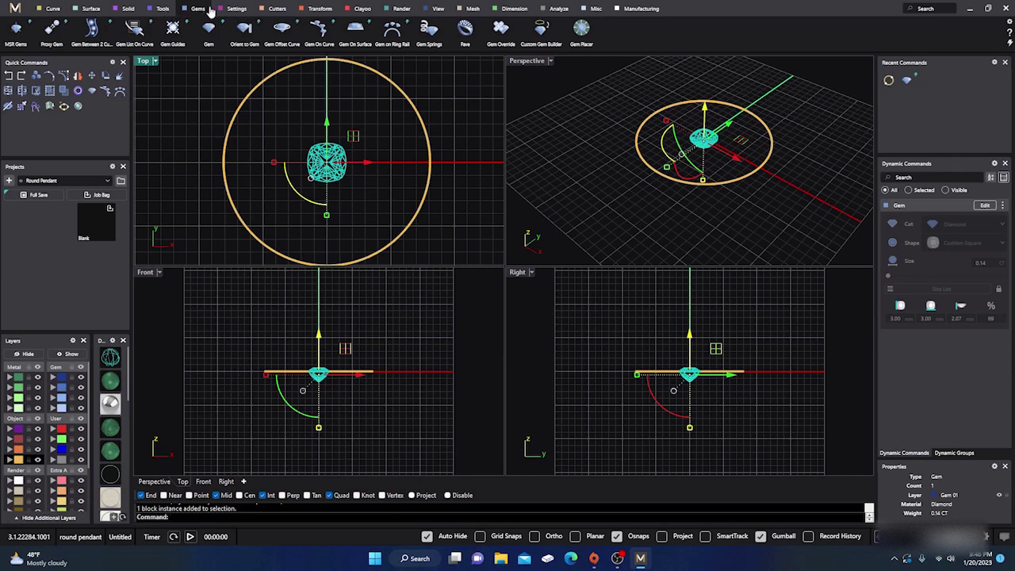
click(236, 8)
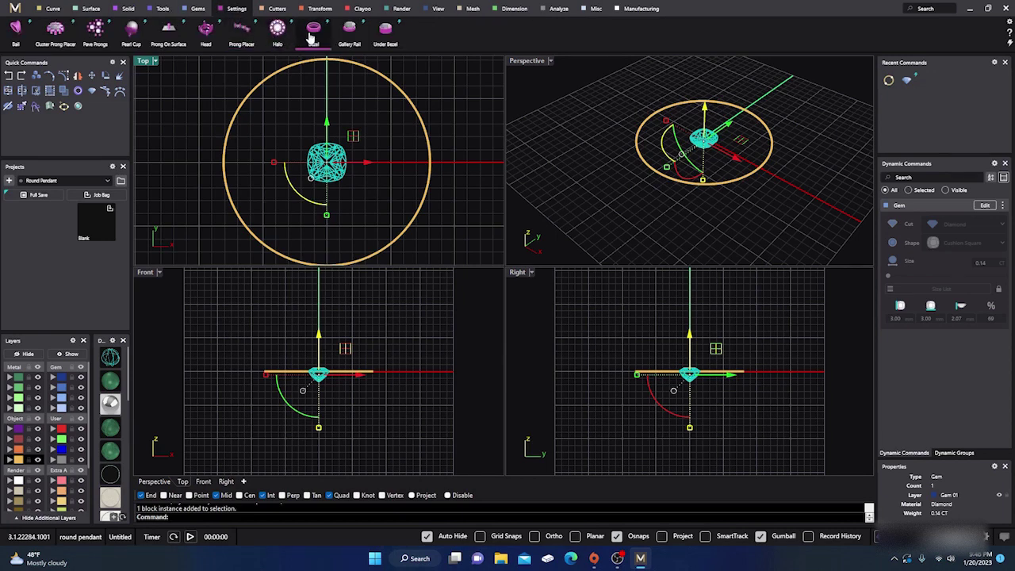
click(313, 32)
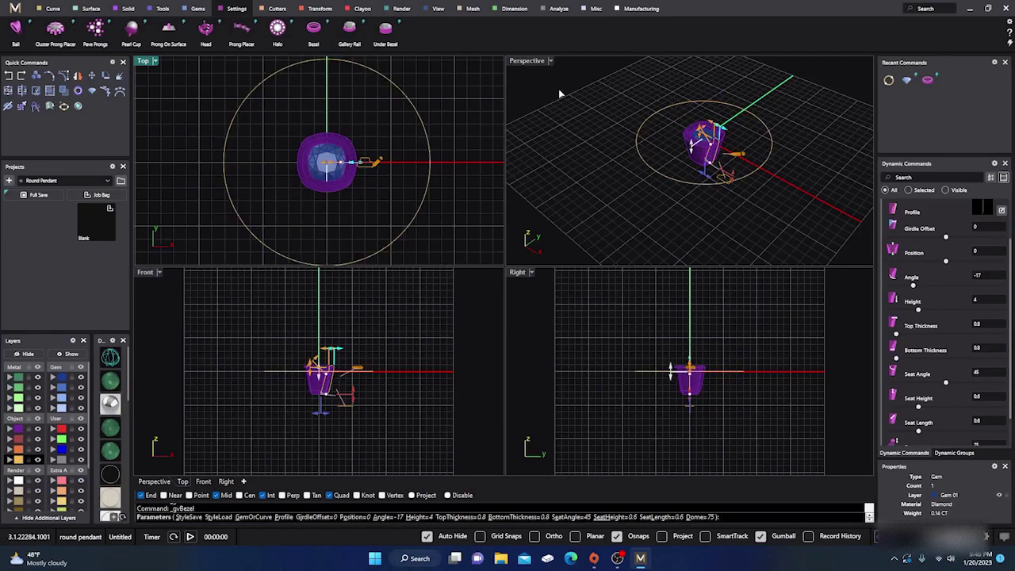
double_click(533, 62)
scroll(521, 317, up, 6)
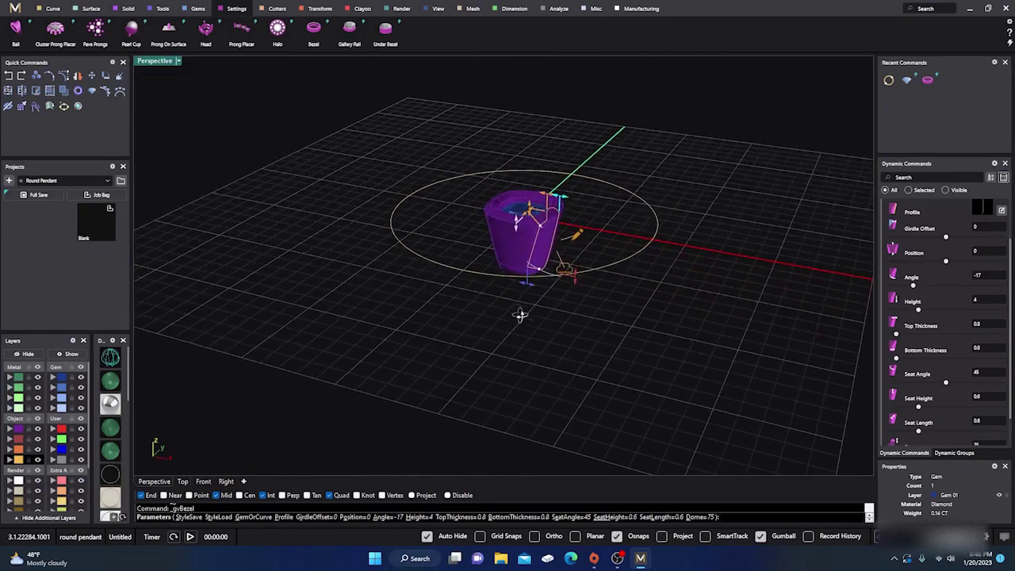
drag(541, 267, 558, 249)
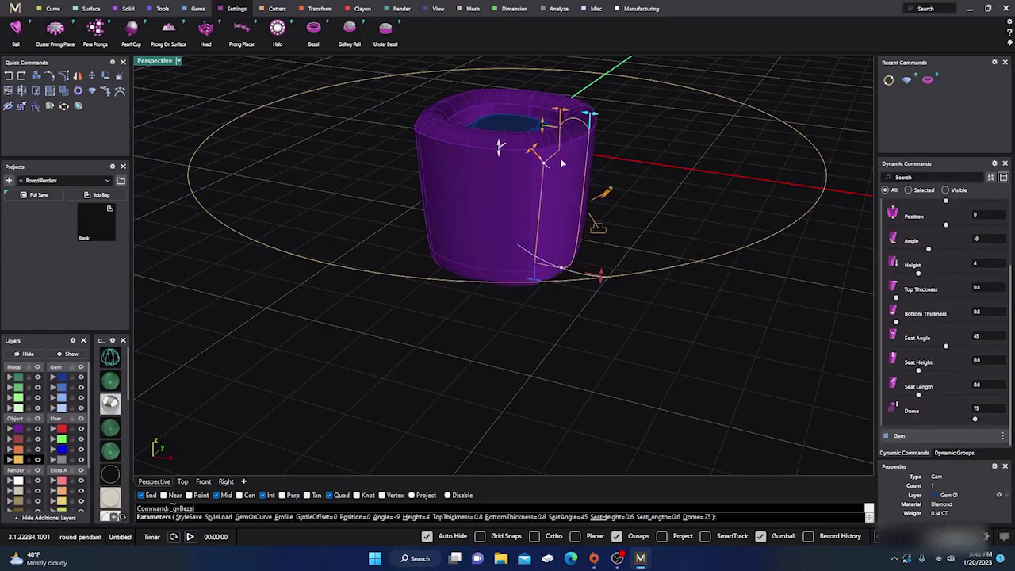
- Set the bezel's position to -0.17 and its seat height to 0.5
drag(499, 149, 500, 161)
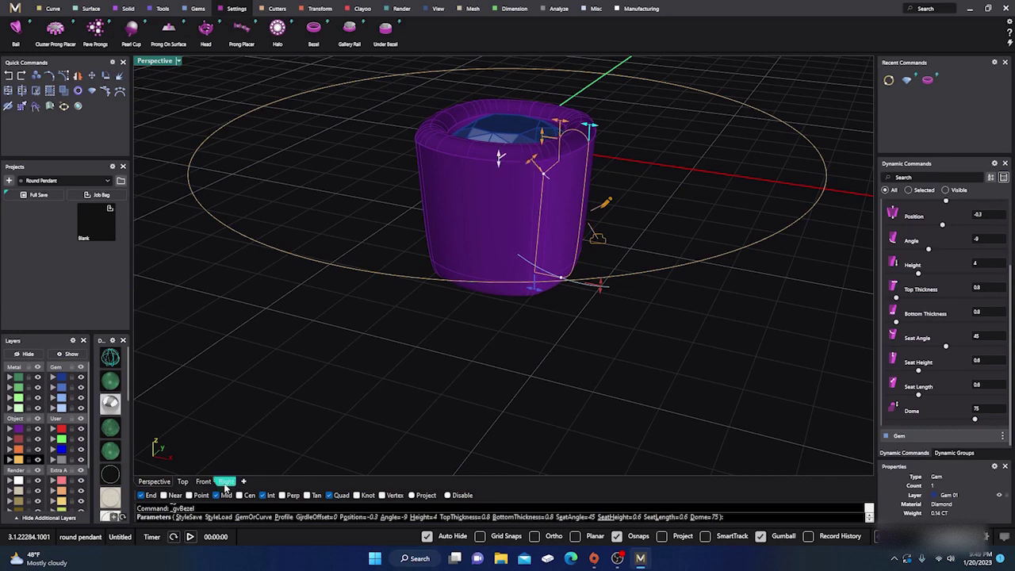
click(226, 482)
scroll(500, 268, up, 4)
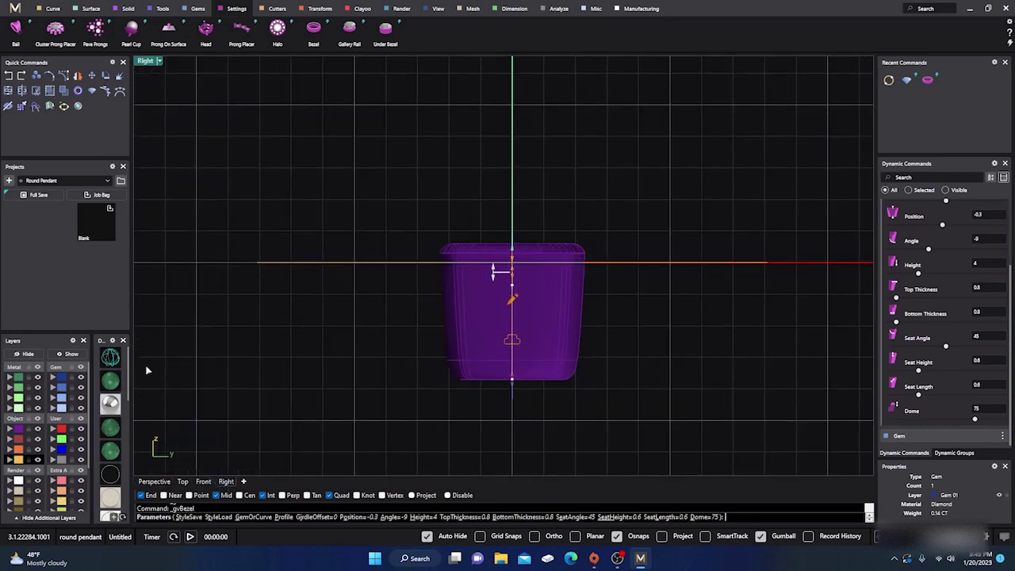
scroll(518, 251, up, 3)
drag(519, 249, 498, 274)
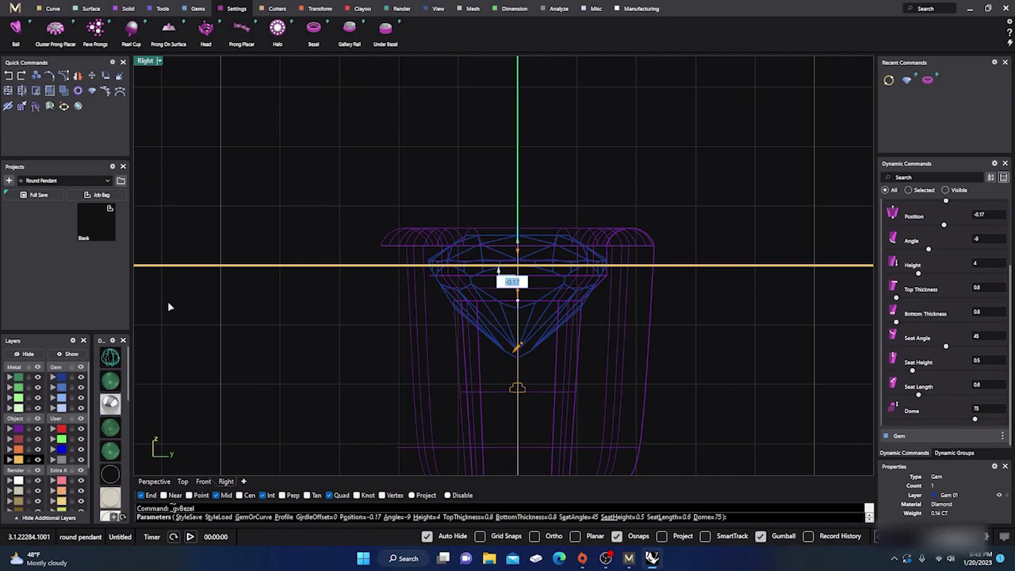
- Lower the bezel's dome to 51 and finish the bezel
click(154, 482)
scroll(488, 364, down, 4)
right_drag(489, 365, 500, 401)
scroll(544, 221, up, 13)
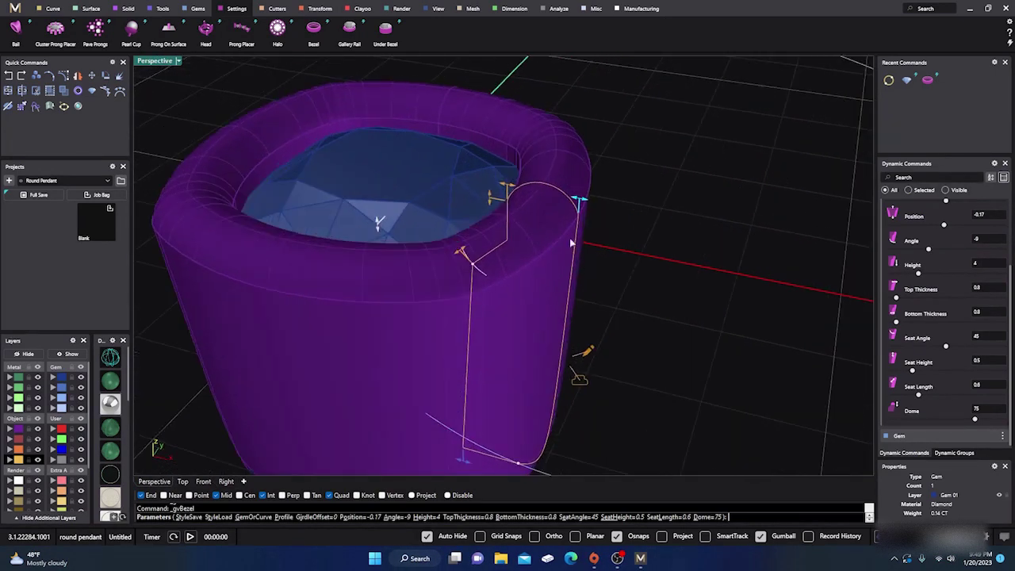
drag(977, 420, 948, 422)
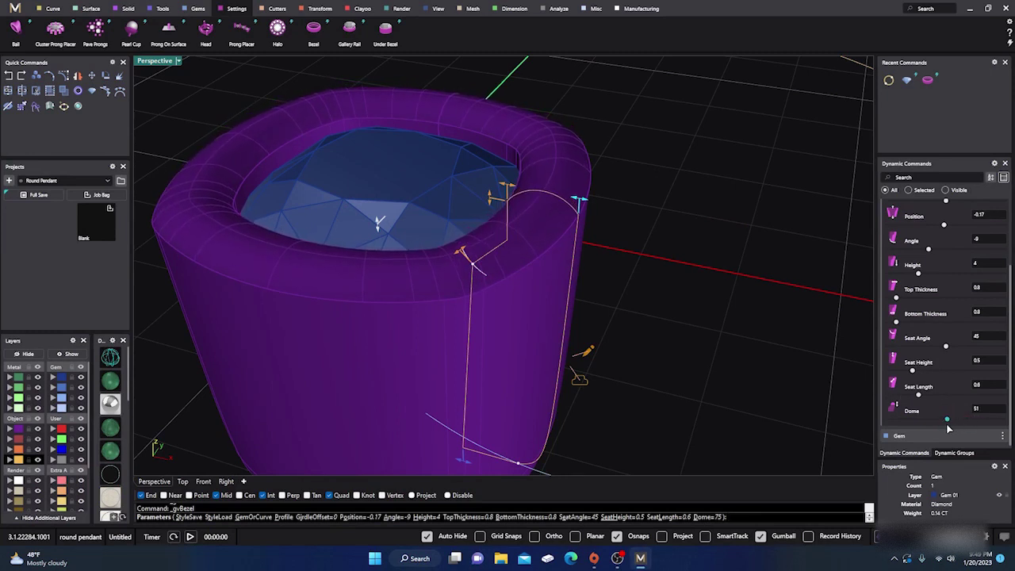
right_click(667, 282)
scroll(588, 280, down, 12)
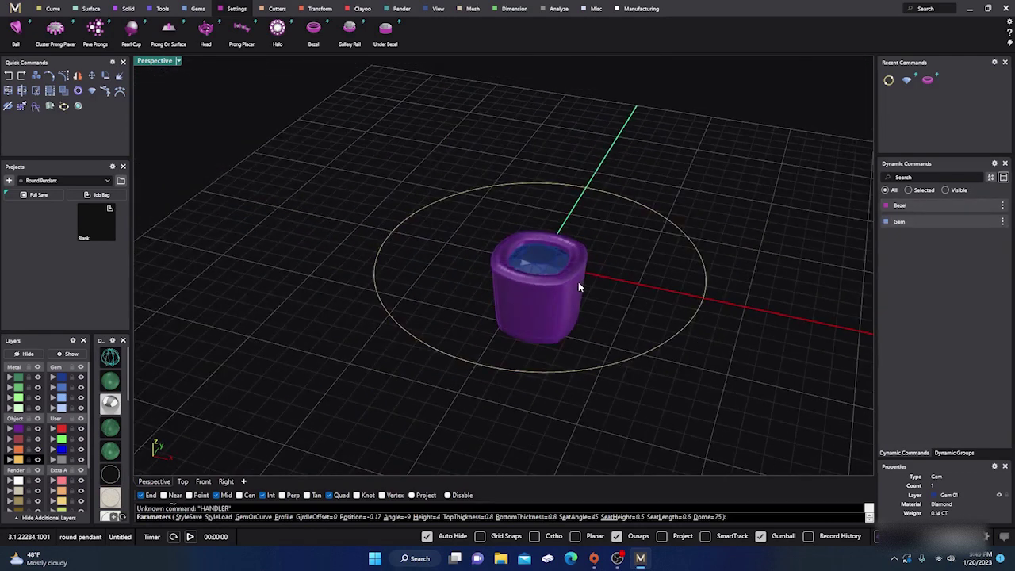
- Place a profile on the circle around the bezel with Profile Placer
scroll(344, 340, down, 7)
right_drag(344, 340, 373, 361)
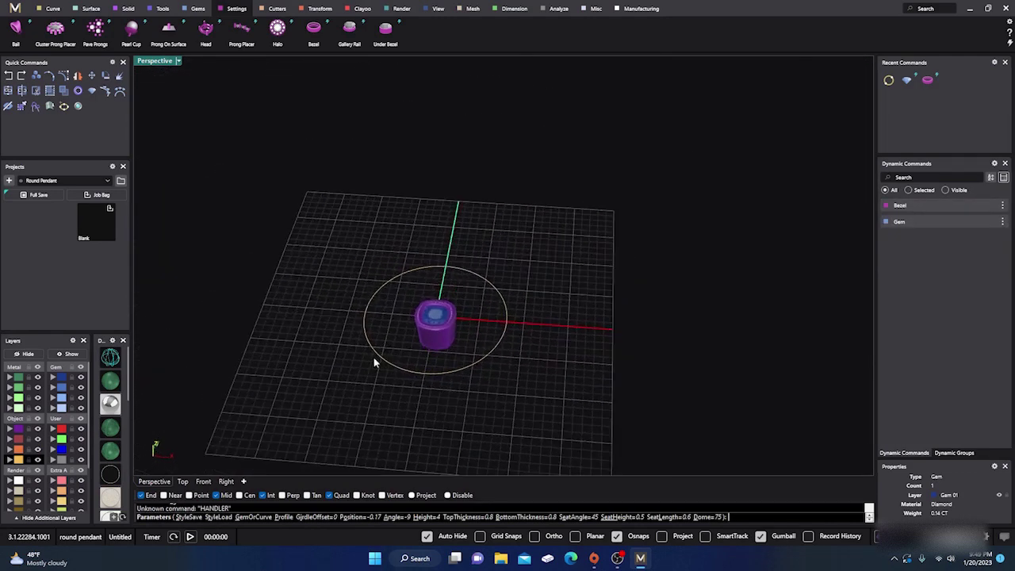
shift+click(506, 327)
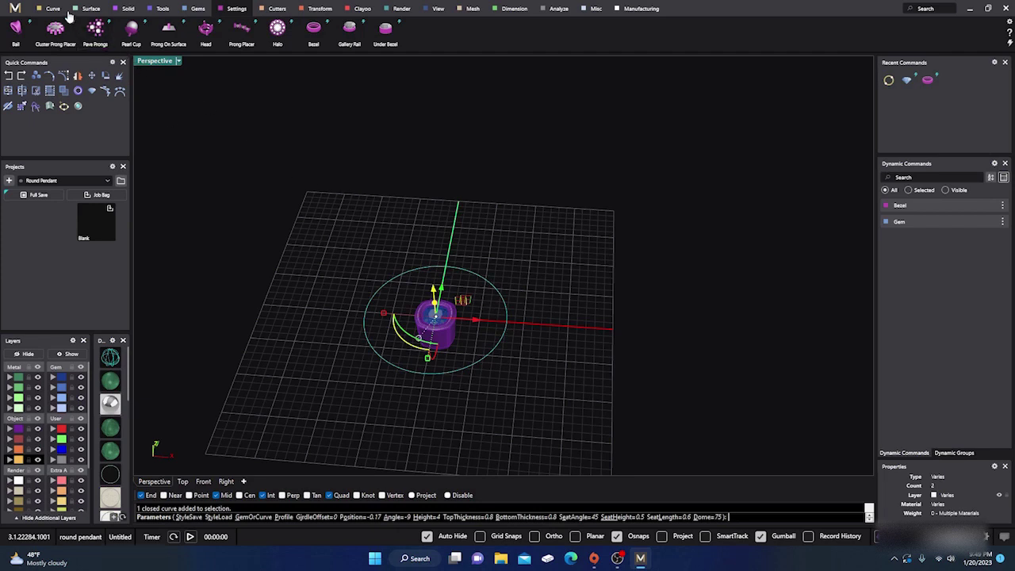
click(163, 9)
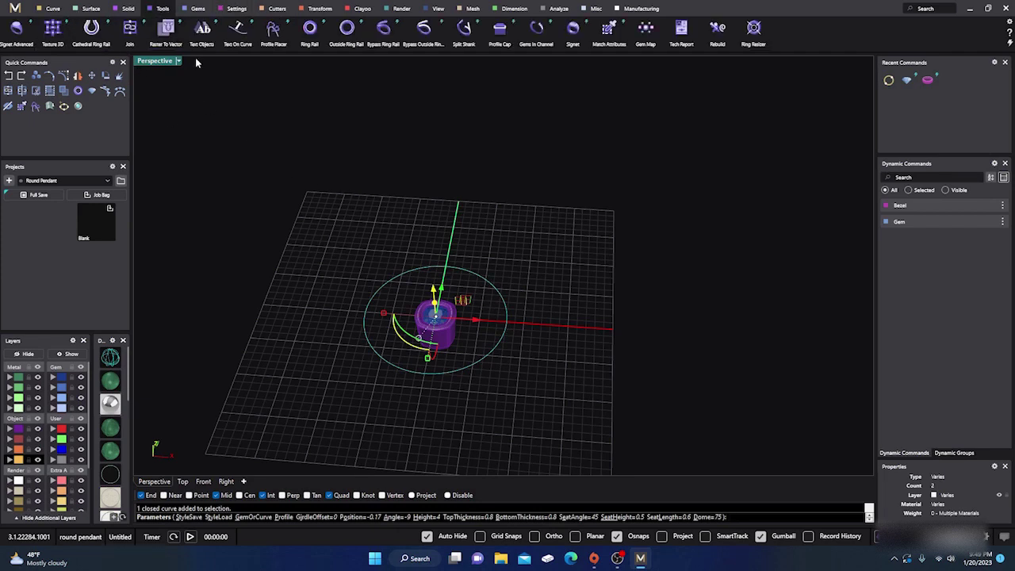
click(272, 32)
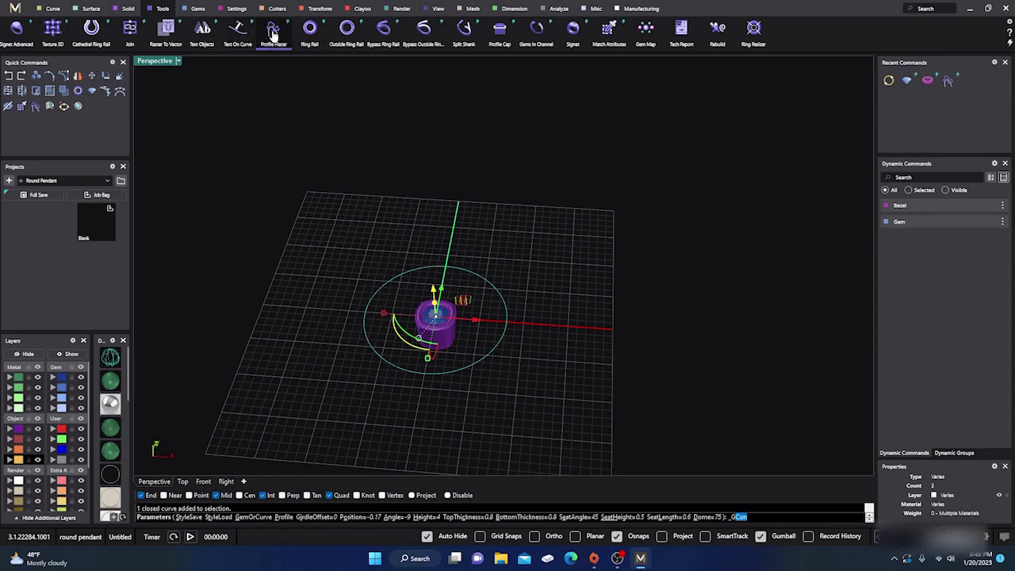
right_drag(437, 313, 553, 249)
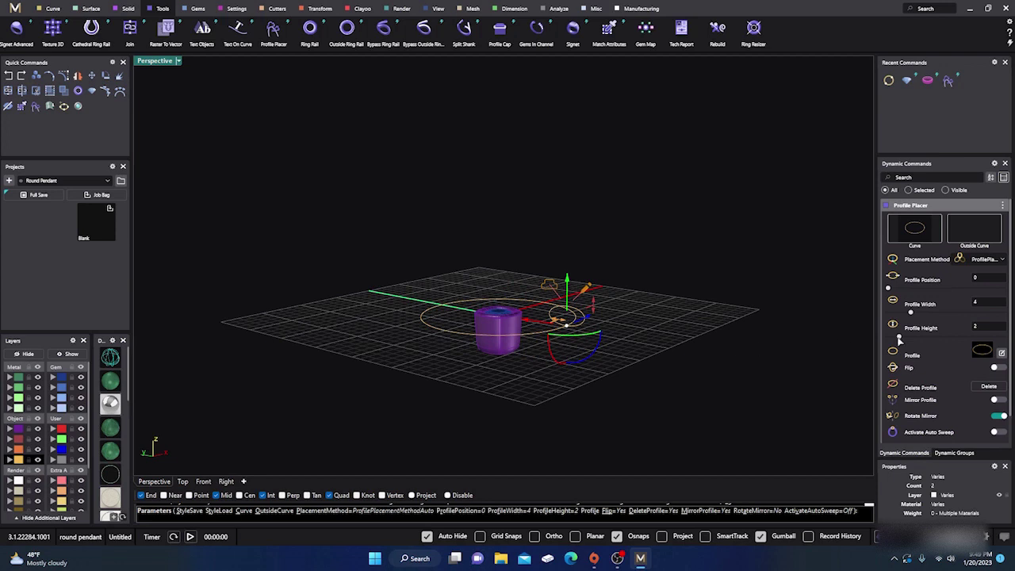
- Change the placed profile's shape to profileplacerCF_60 from the Shank profile library
click(981, 351)
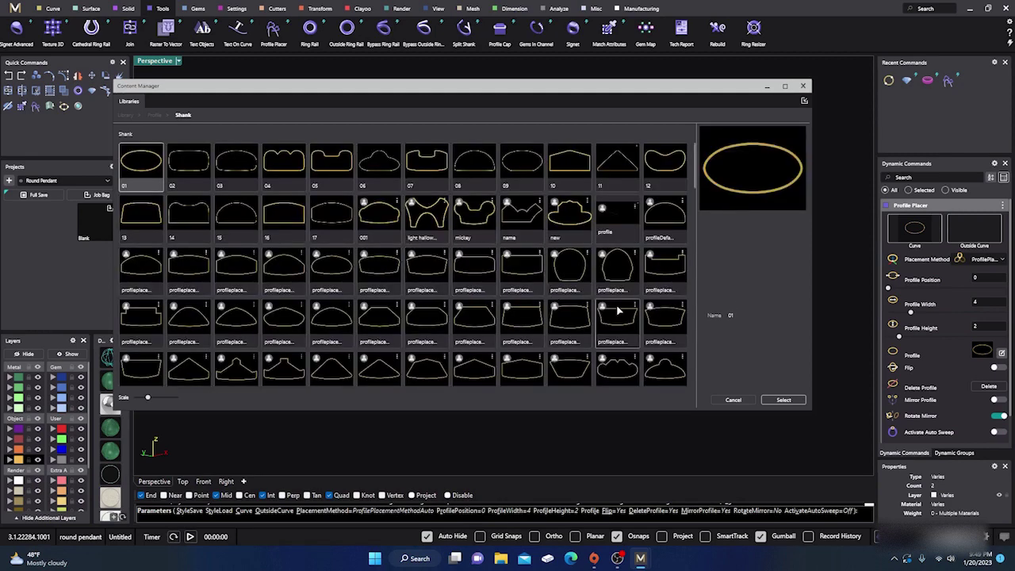
scroll(610, 305, down, 2)
scroll(611, 301, down, 1)
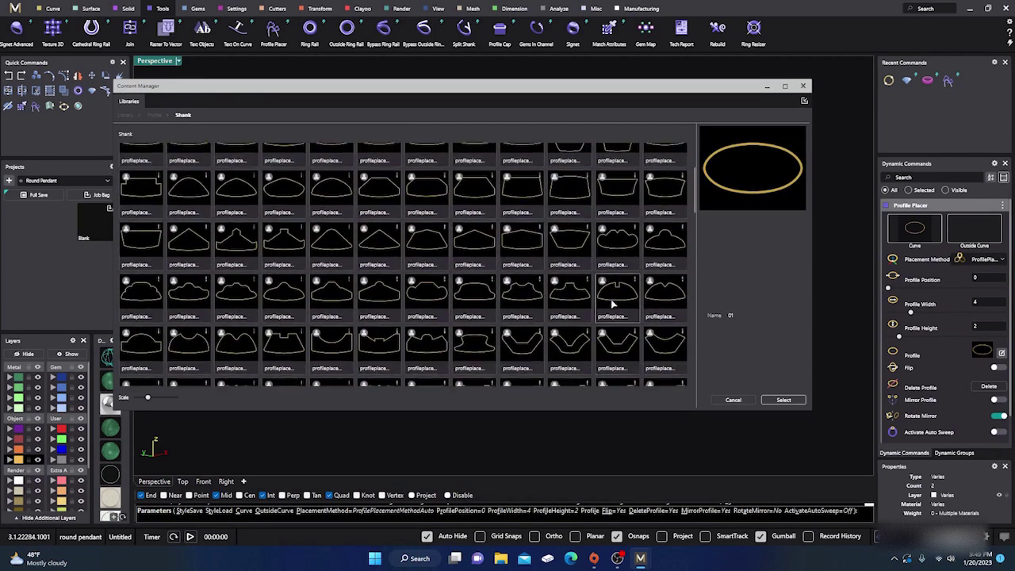
click(666, 355)
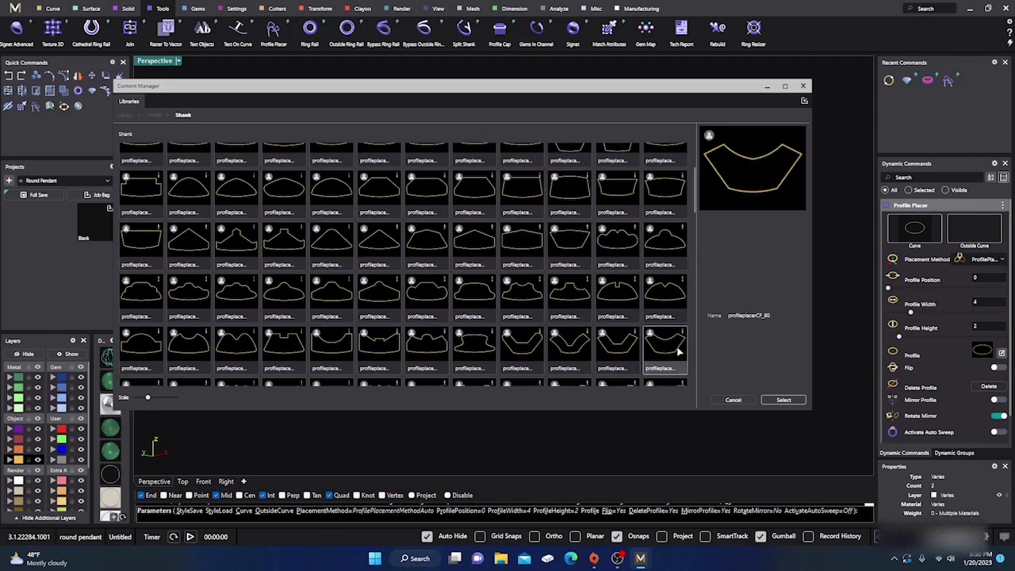
click(784, 400)
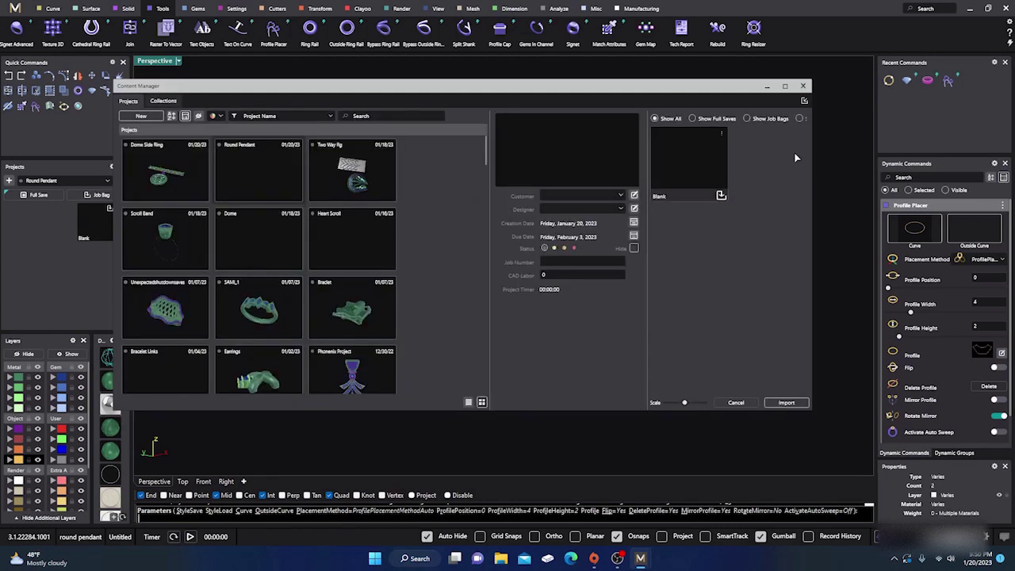
click(803, 86)
scroll(570, 376, up, 10)
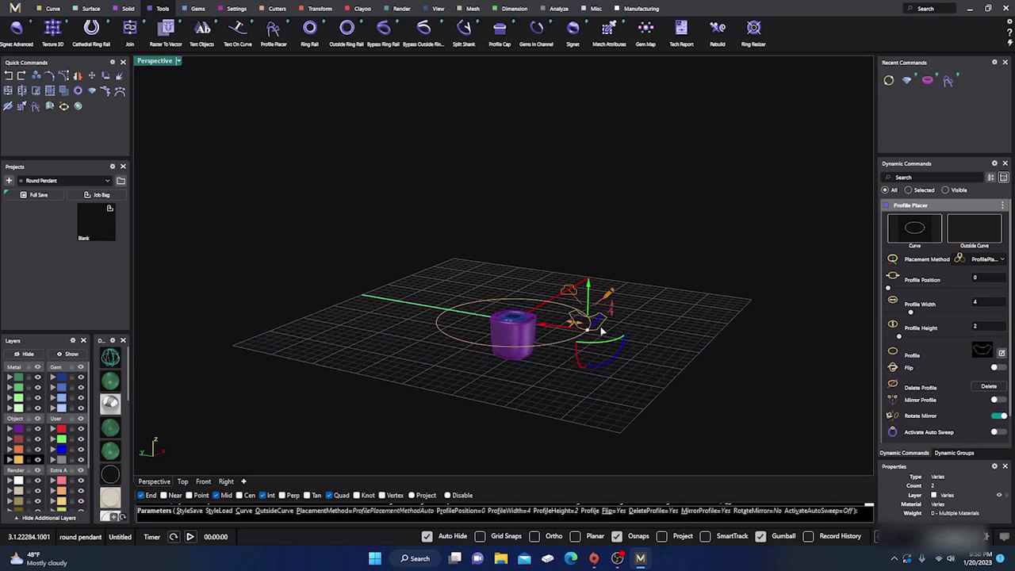
- Set the placed profile's width and height to 2 and finish the placement
drag(517, 320, 633, 353)
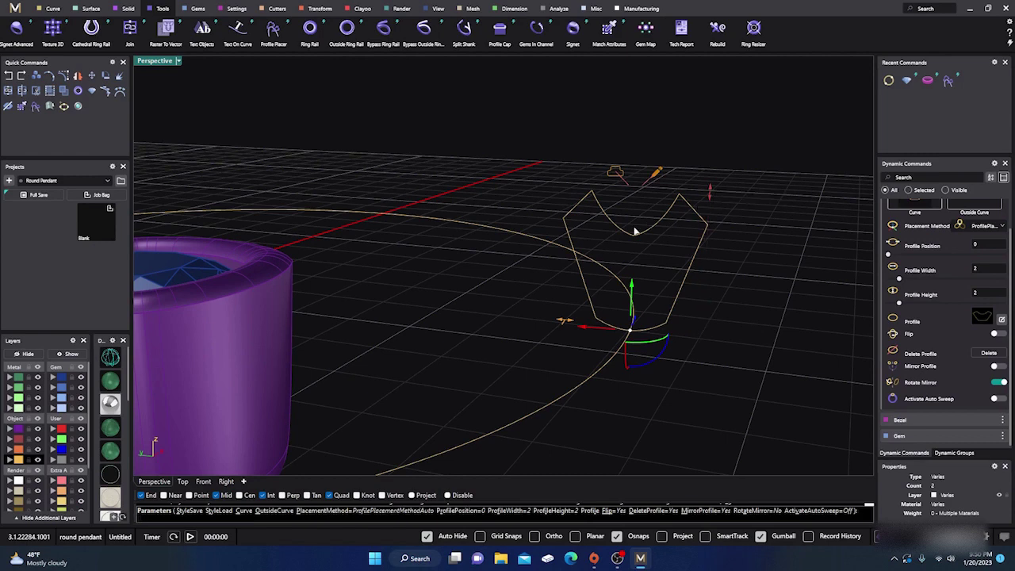
scroll(503, 251, down, 12)
right_drag(578, 351, 523, 358)
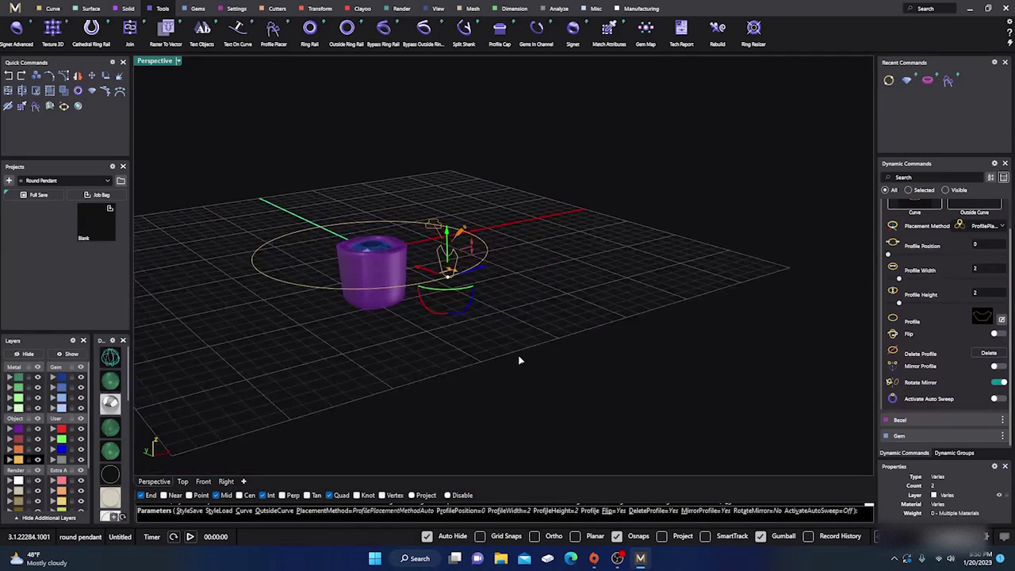
right_click(518, 355)
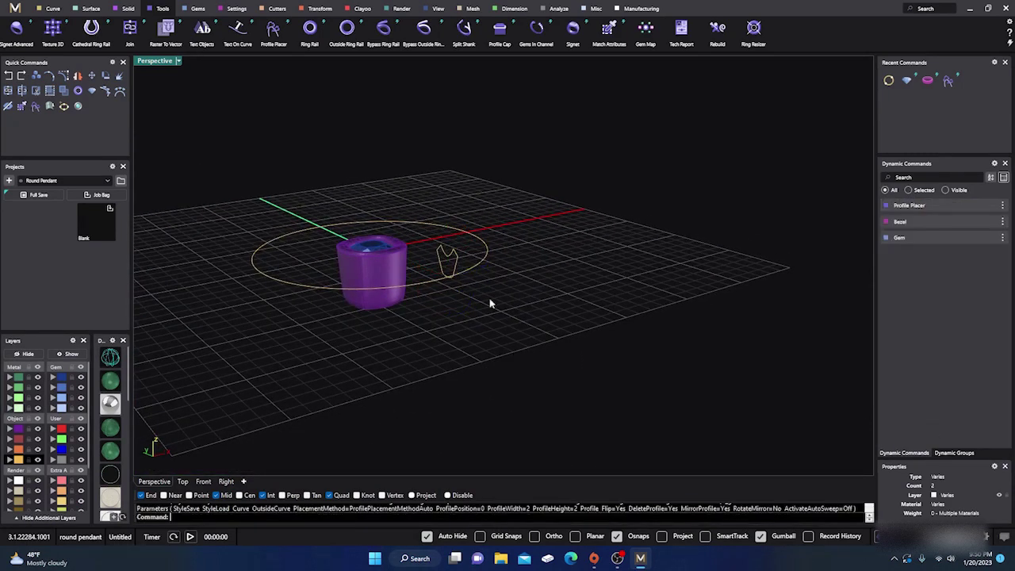
- Create the outer ring with Sweep 1, using the circle as the rail and the placed profile as the profile
click(90, 9)
click(123, 29)
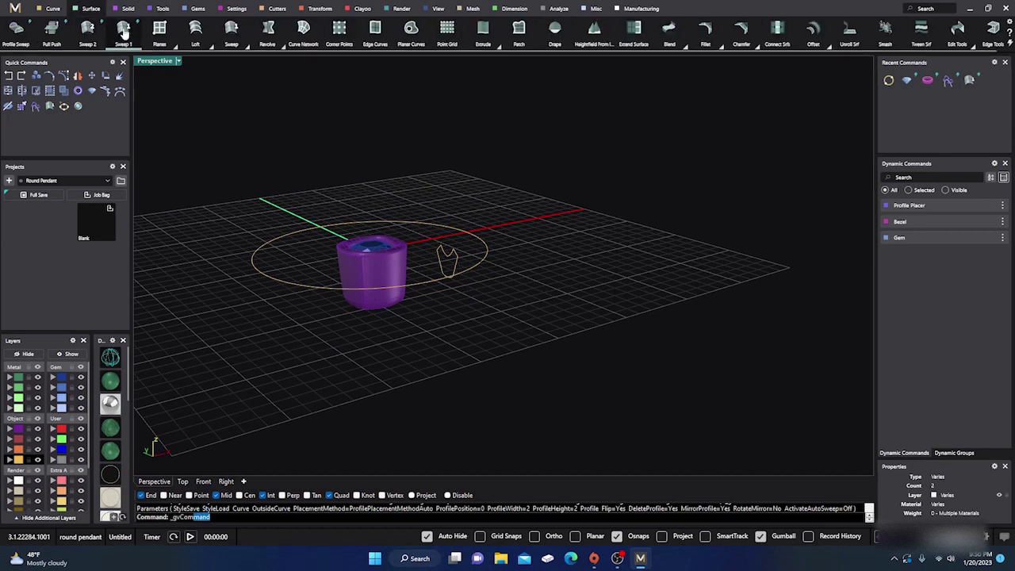
click(327, 290)
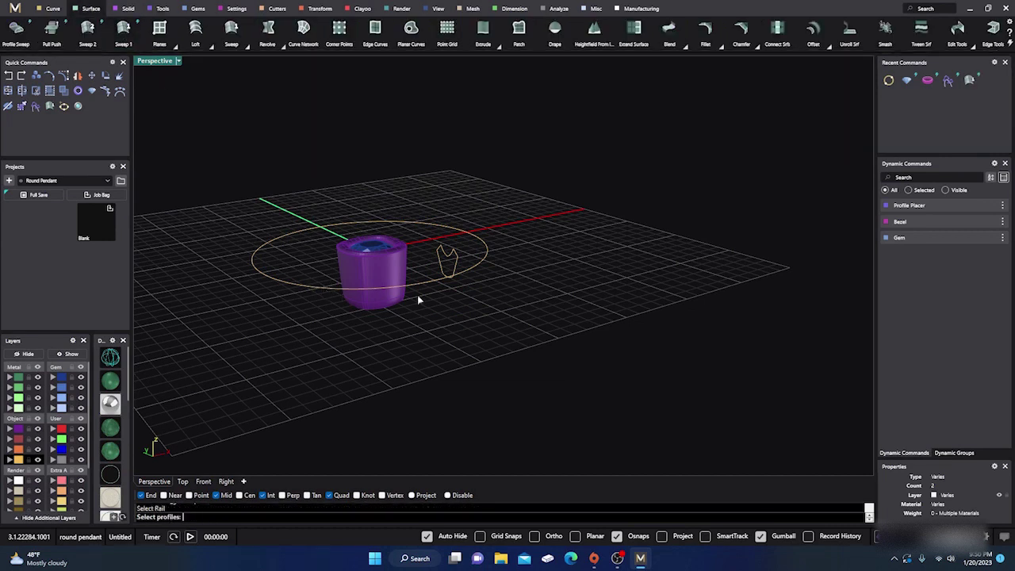
click(448, 262)
right_drag(426, 297, 509, 333)
scroll(494, 283, up, 8)
scroll(497, 296, down, 6)
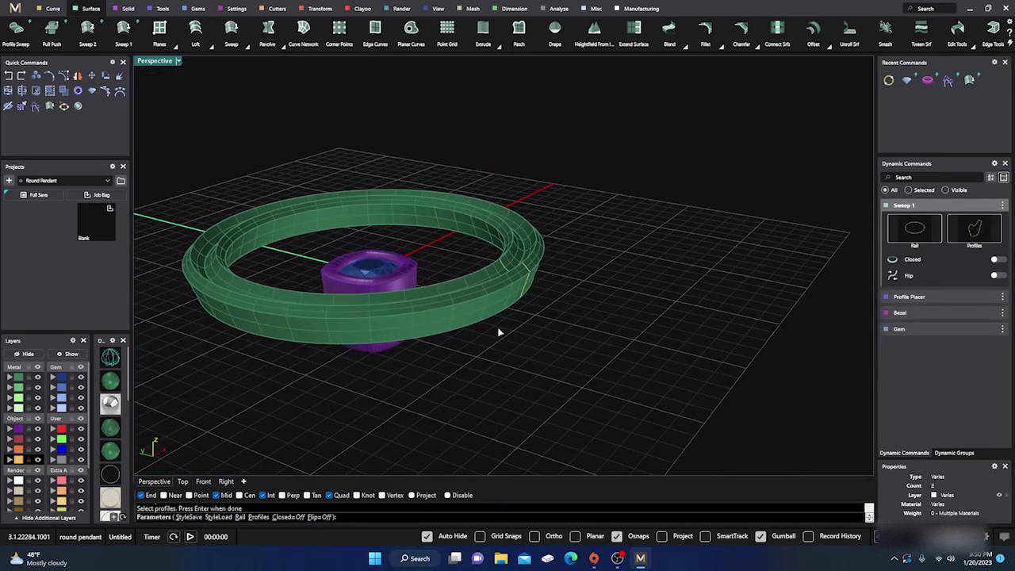
scroll(562, 303, down, 5)
right_drag(574, 333, 574, 344)
scroll(558, 347, up, 2)
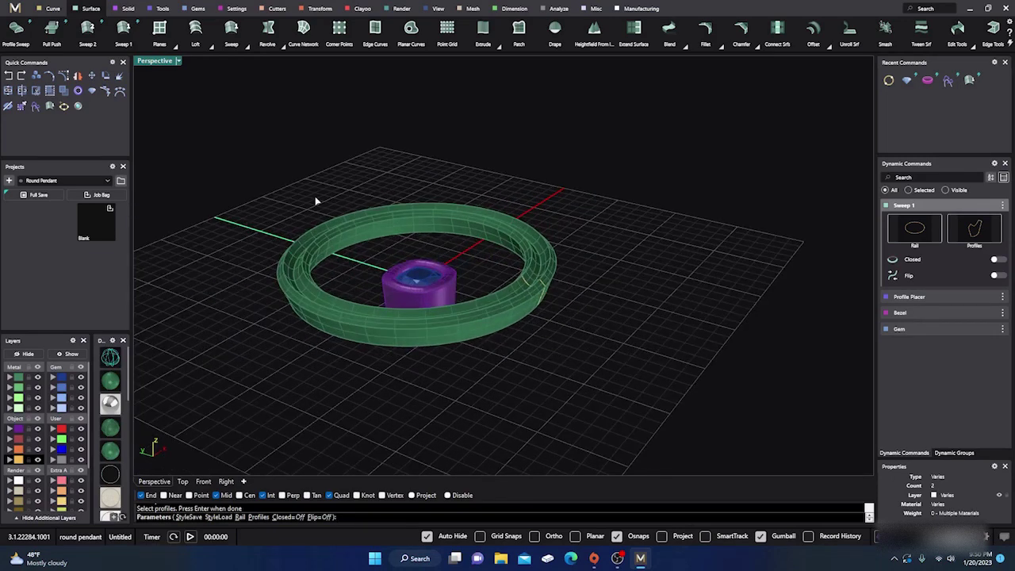
key(Return)
scroll(516, 330, up, 2)
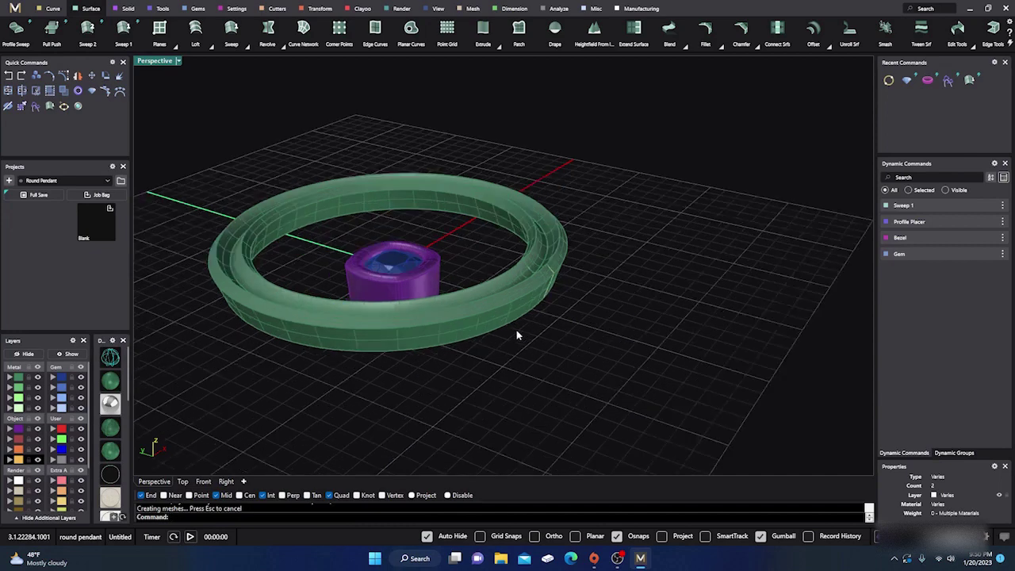
scroll(516, 330, up, 3)
scroll(542, 356, down, 5)
right_drag(542, 356, 528, 338)
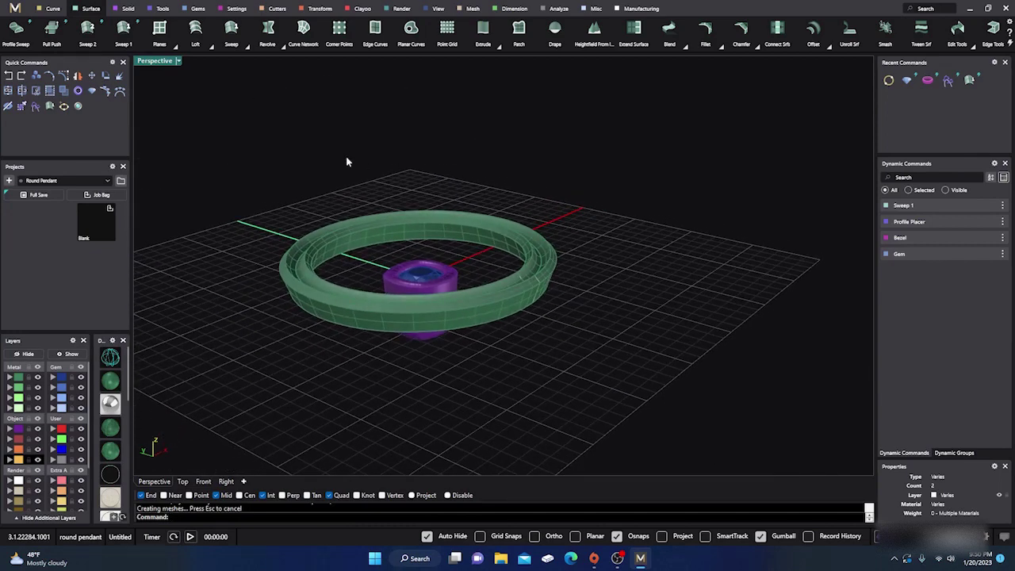
- Run Blend Edge with the preview on and select the ring's two upper ridge edges and its lower inner edge
click(125, 9)
scroll(689, 46, down, 1)
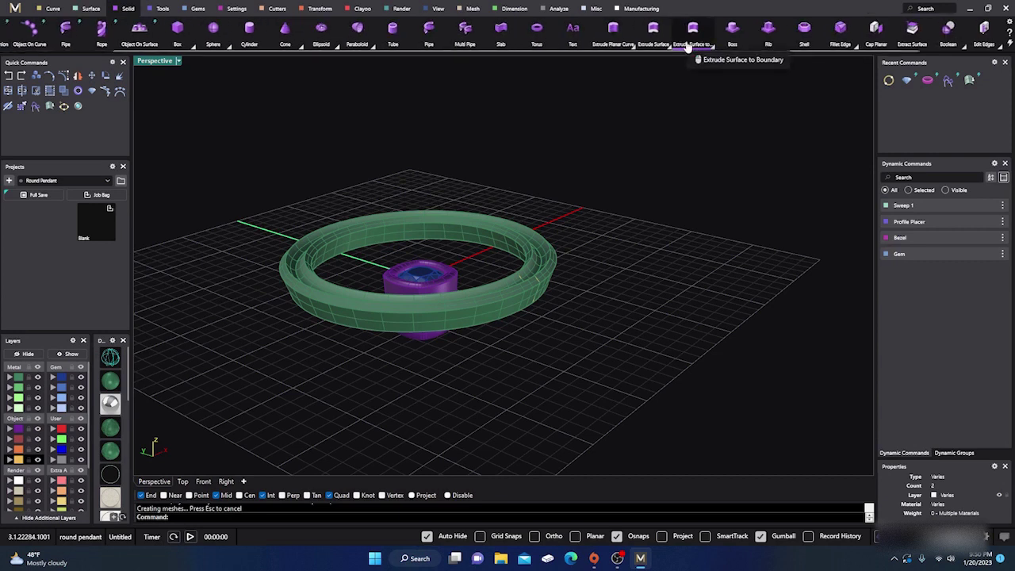
click(855, 46)
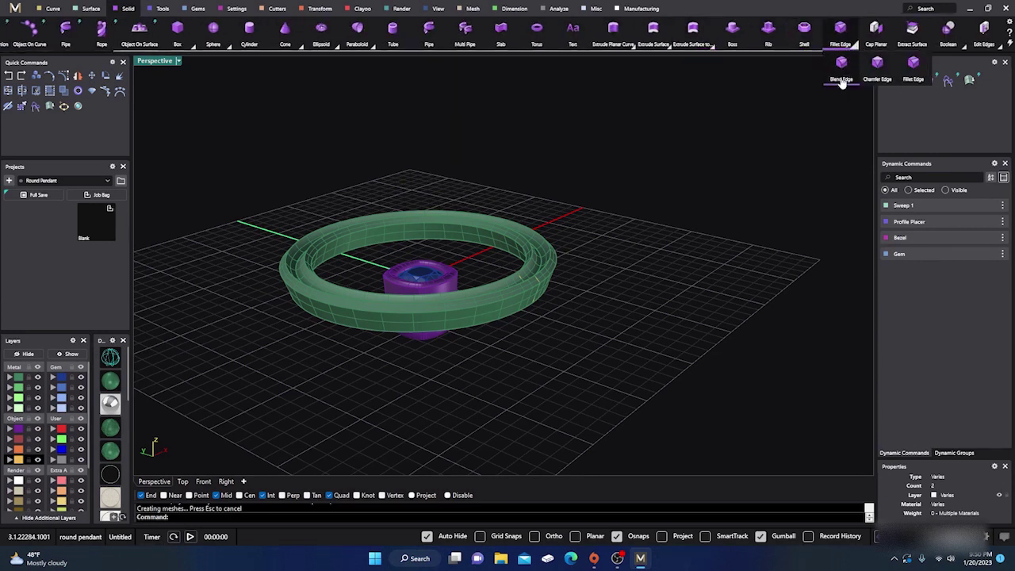
click(843, 65)
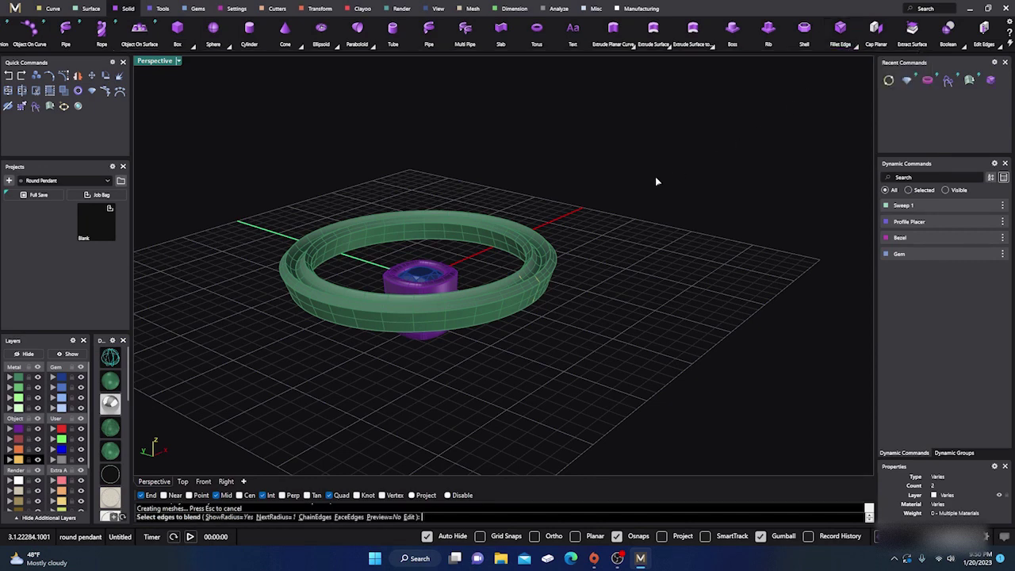
click(378, 518)
scroll(508, 295, up, 5)
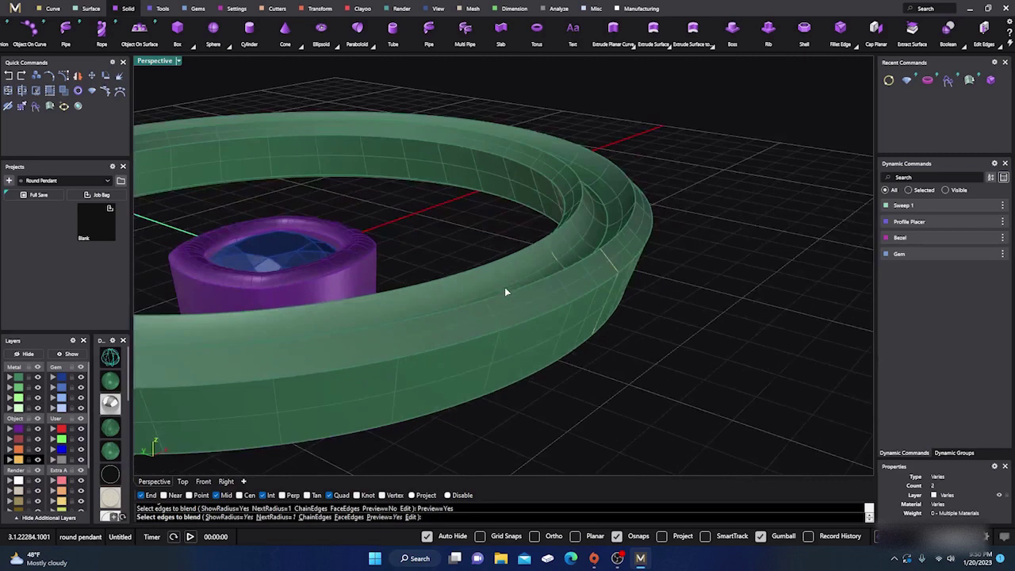
click(510, 254)
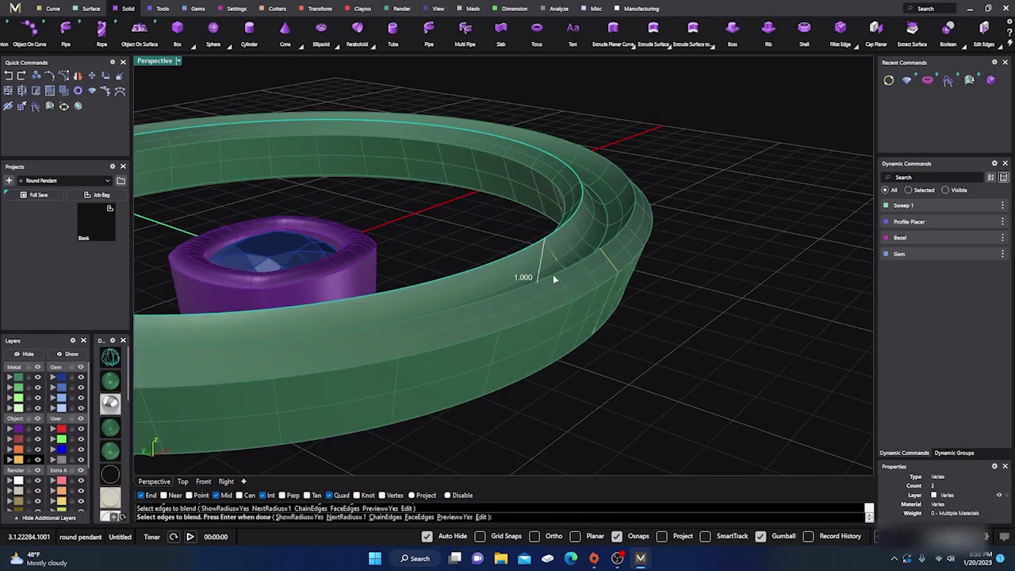
click(553, 275)
right_drag(553, 275, 648, 331)
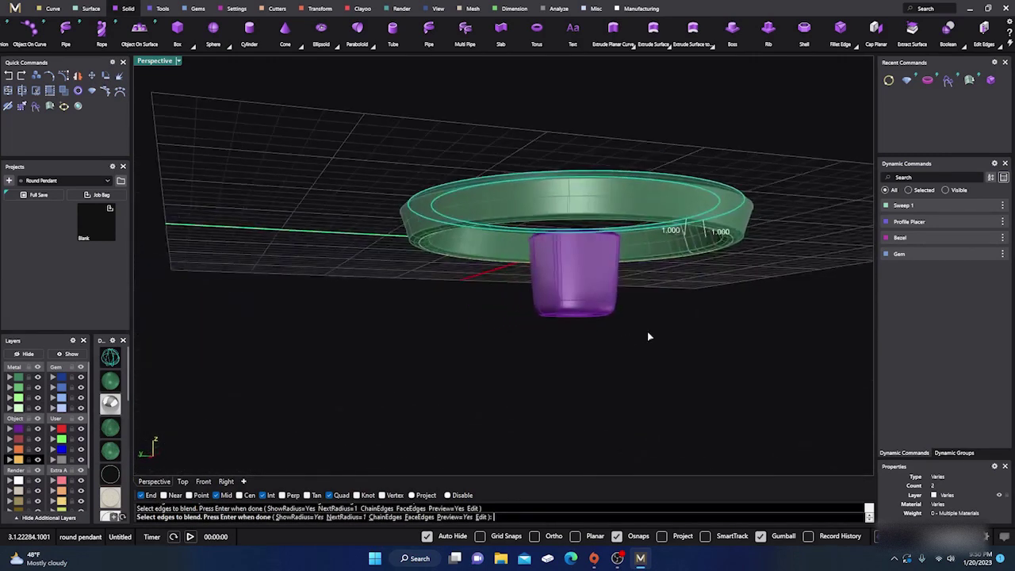
scroll(731, 247, up, 5)
click(686, 222)
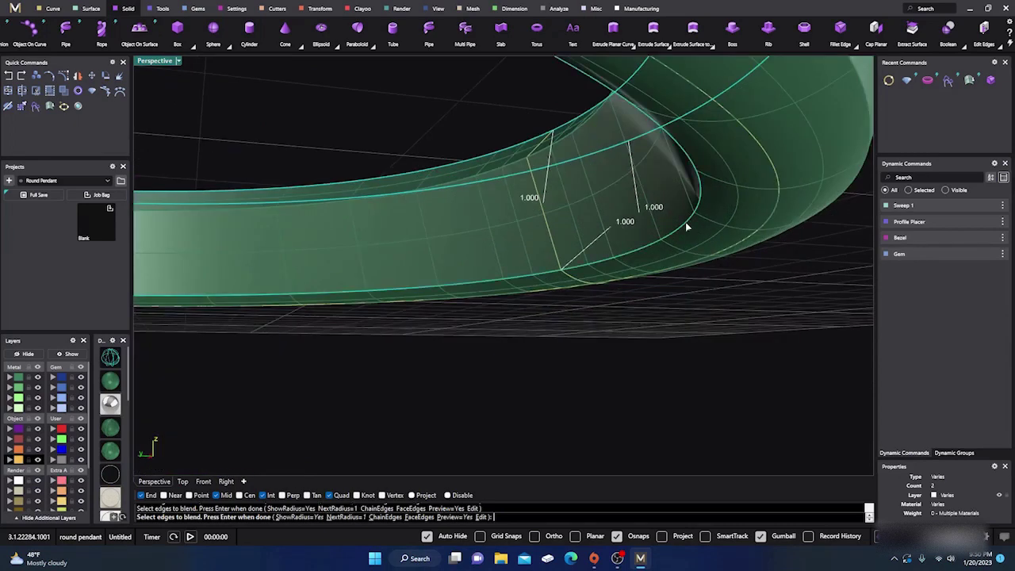
scroll(583, 264, down, 5)
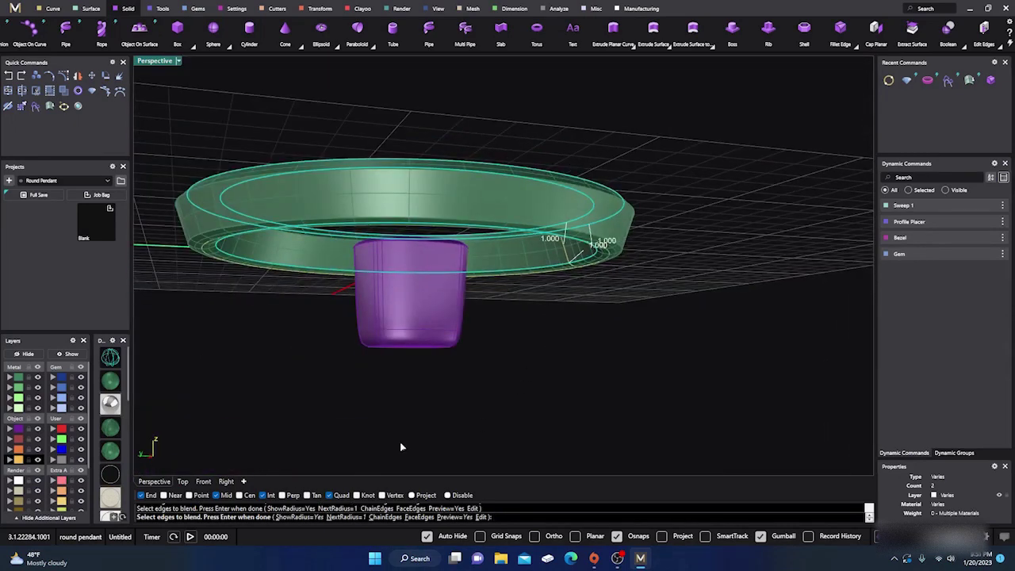
- Set all edge blend radii to 0.2 and apply the blend to the ring
key(Return)
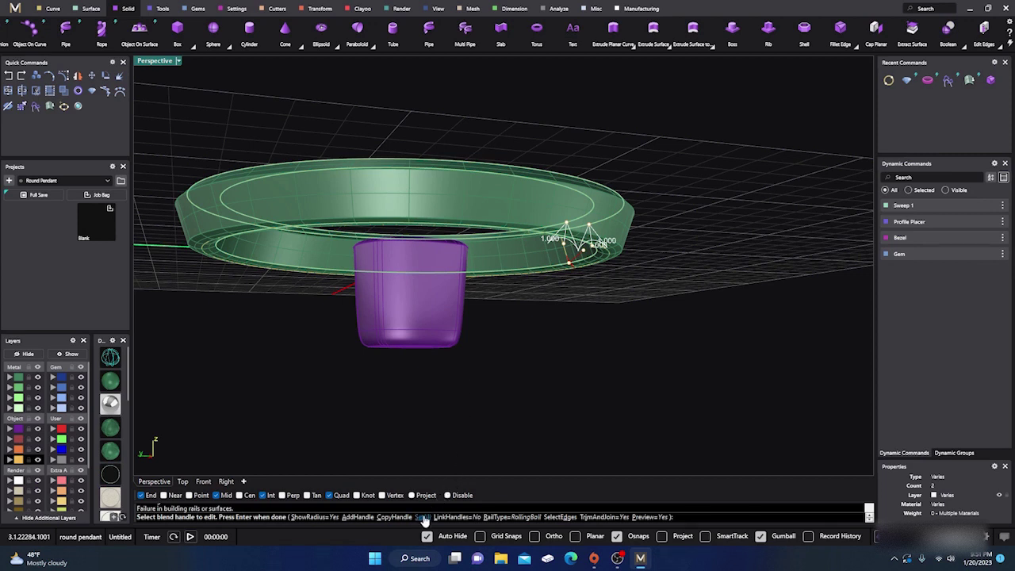
click(422, 517)
text(.2)
key(Return)
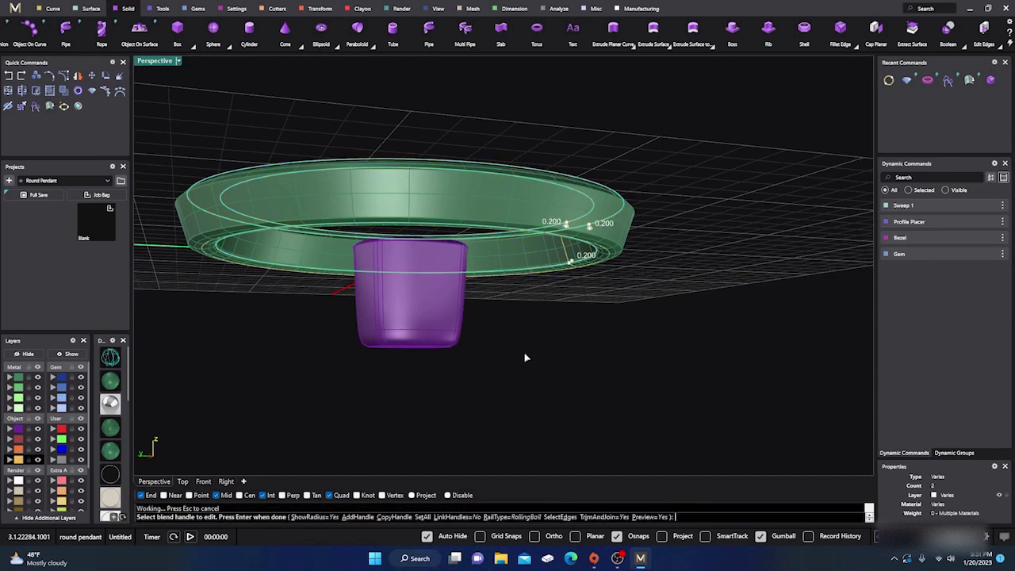
right_drag(554, 319, 533, 405)
scroll(540, 266, up, 10)
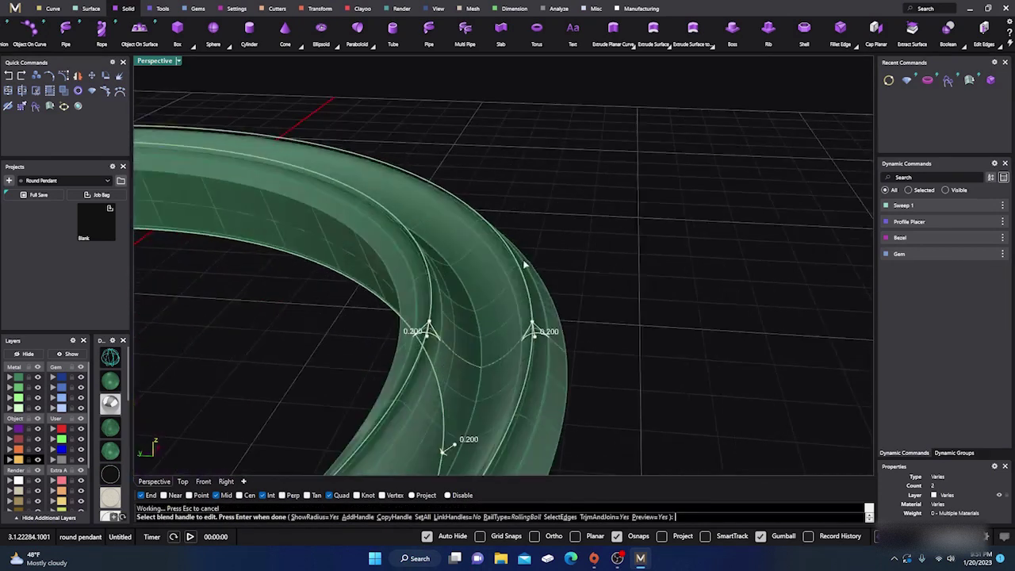
scroll(506, 284, down, 5)
right_drag(530, 325, 541, 296)
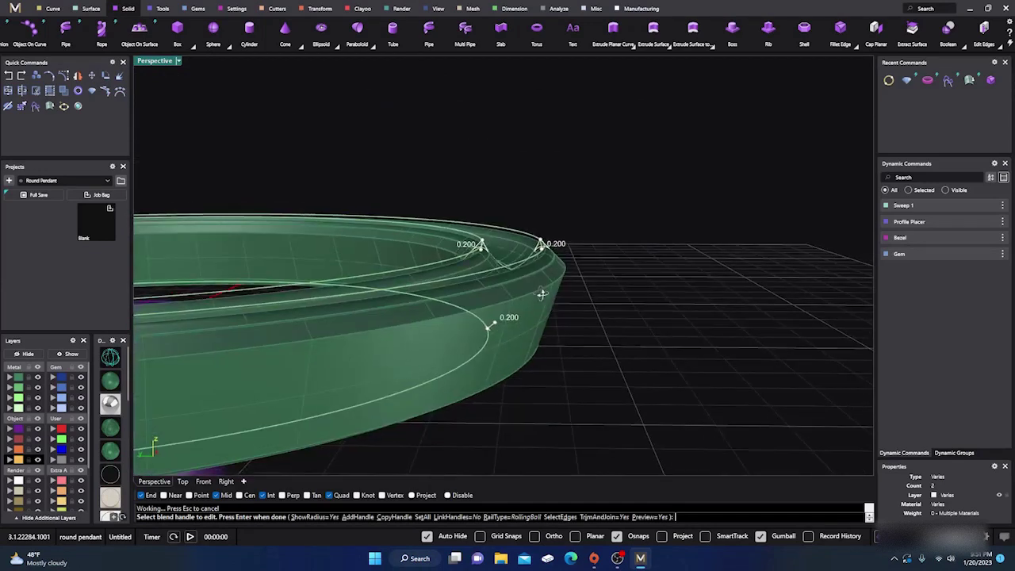
key(Return)
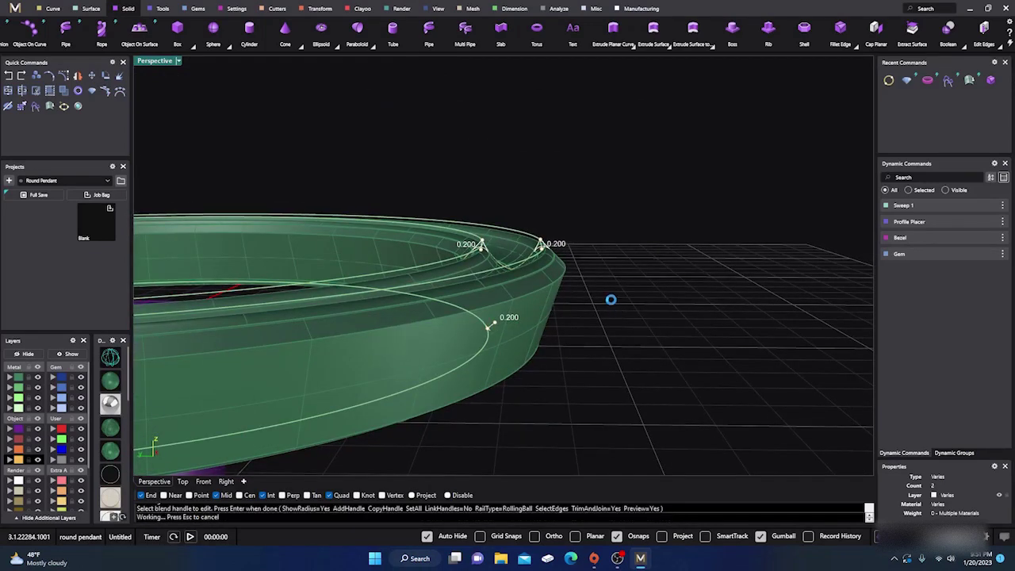
click(521, 339)
click(594, 333)
click(515, 340)
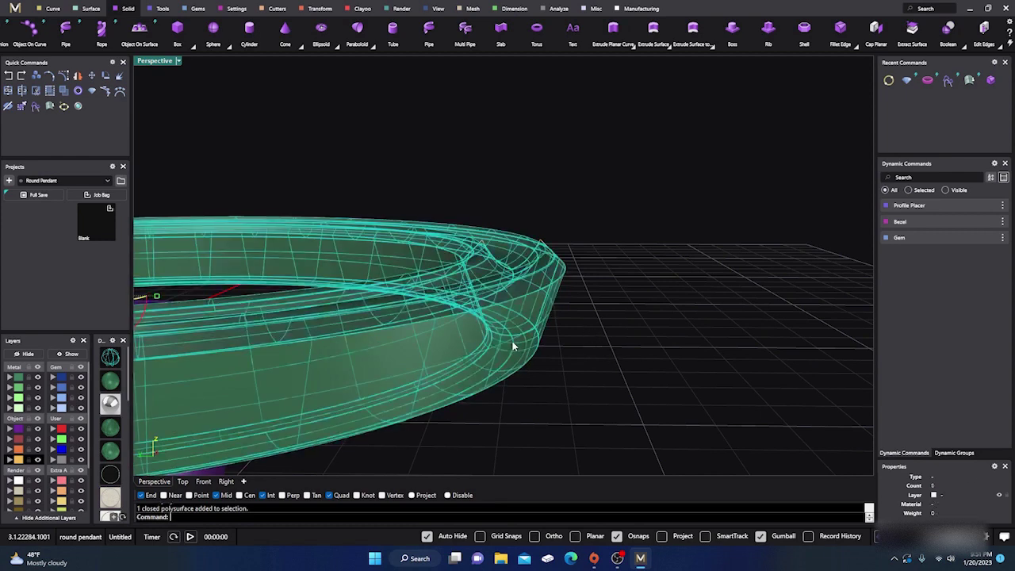
click(642, 299)
- Move the rail circle and the profile curve to the User 04 layer and hide that layer
scroll(651, 266, down, 5)
right_drag(651, 266, 632, 290)
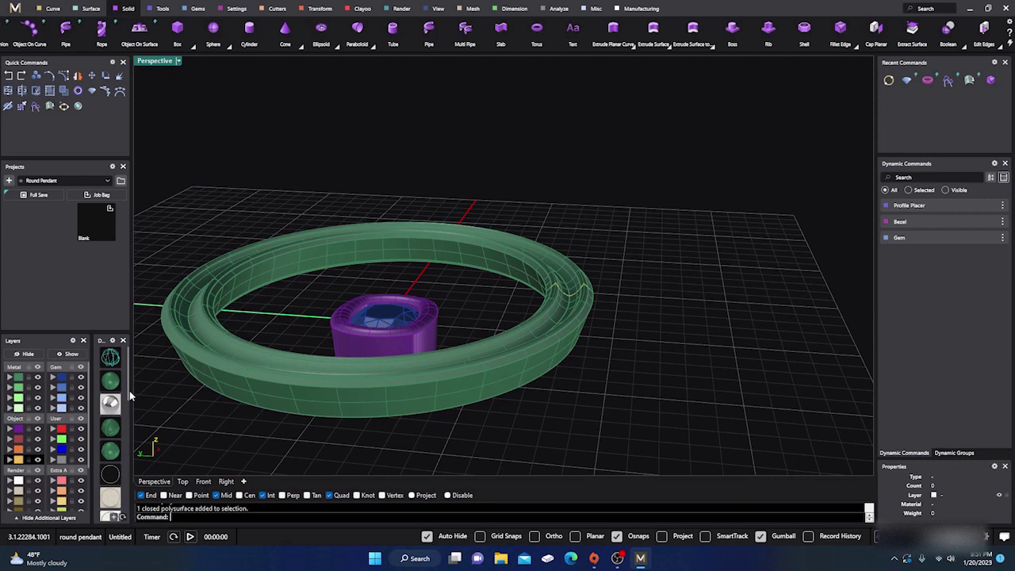
click(10, 460)
click(52, 461)
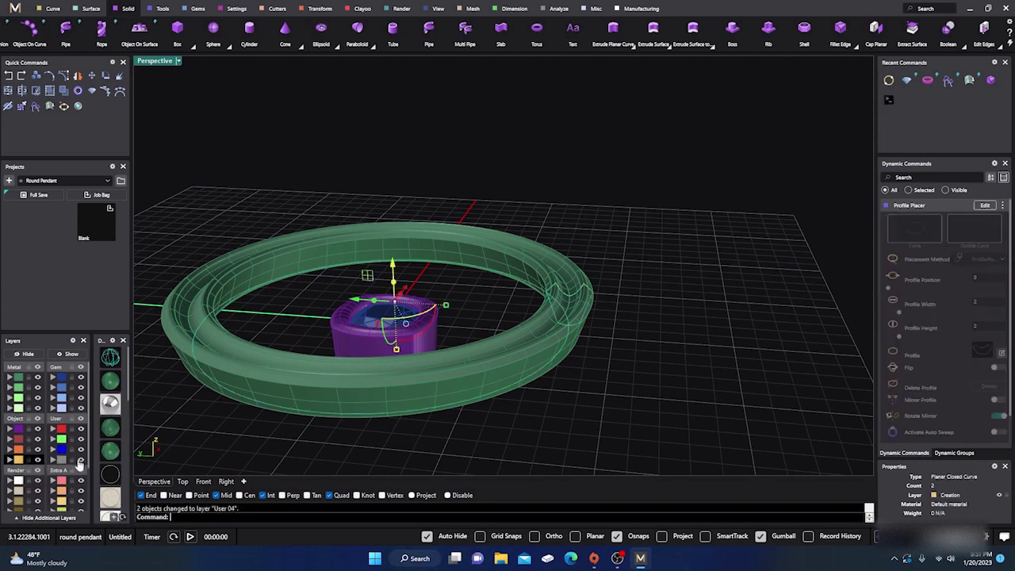
click(81, 461)
- Extract an isocurve running around the ring from the surface of its upper groove
scroll(587, 287, down, 5)
right_drag(610, 335, 596, 364)
scroll(558, 340, up, 6)
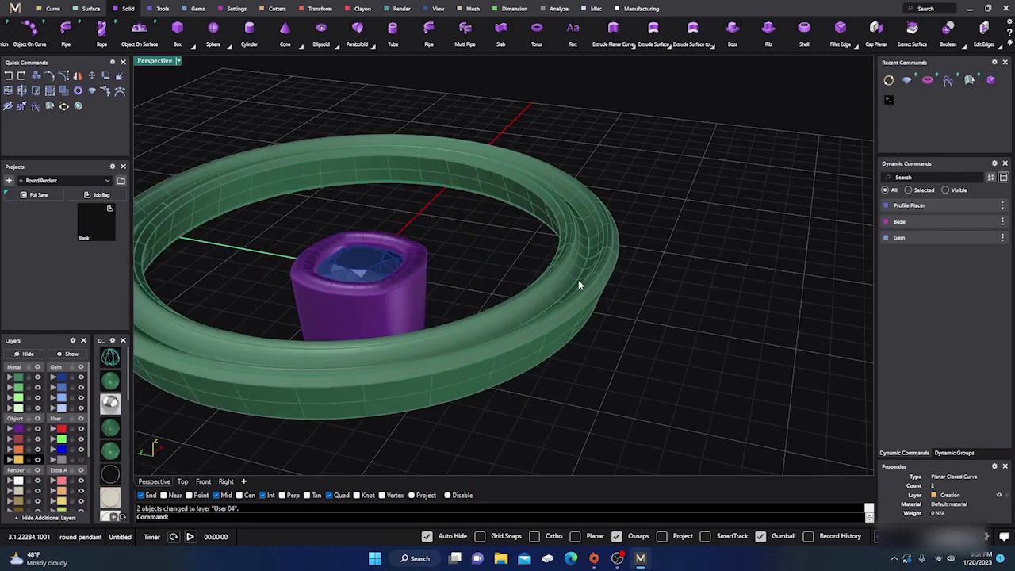
right_drag(579, 281, 522, 236)
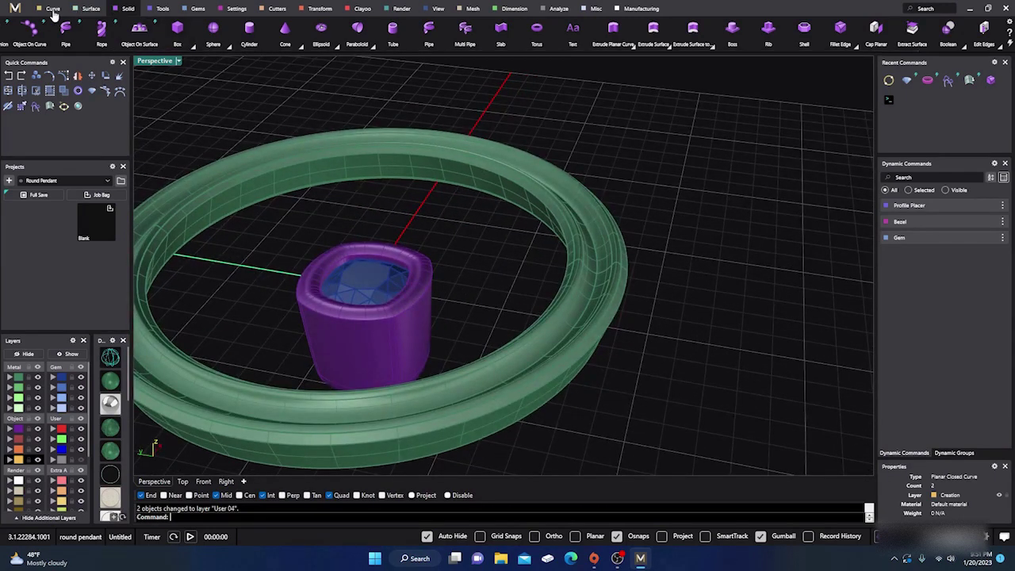
click(53, 9)
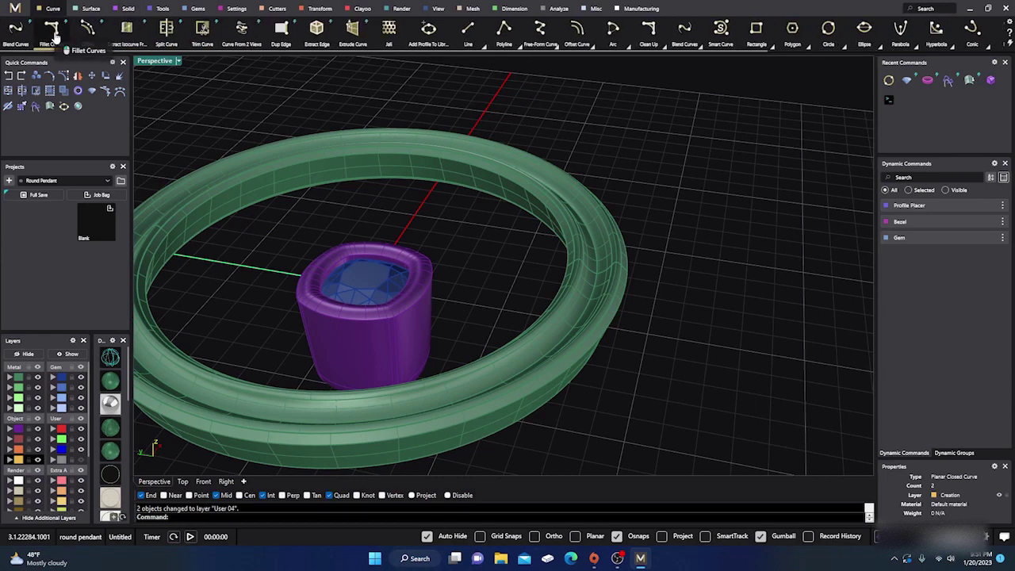
click(124, 30)
scroll(601, 289, up, 5)
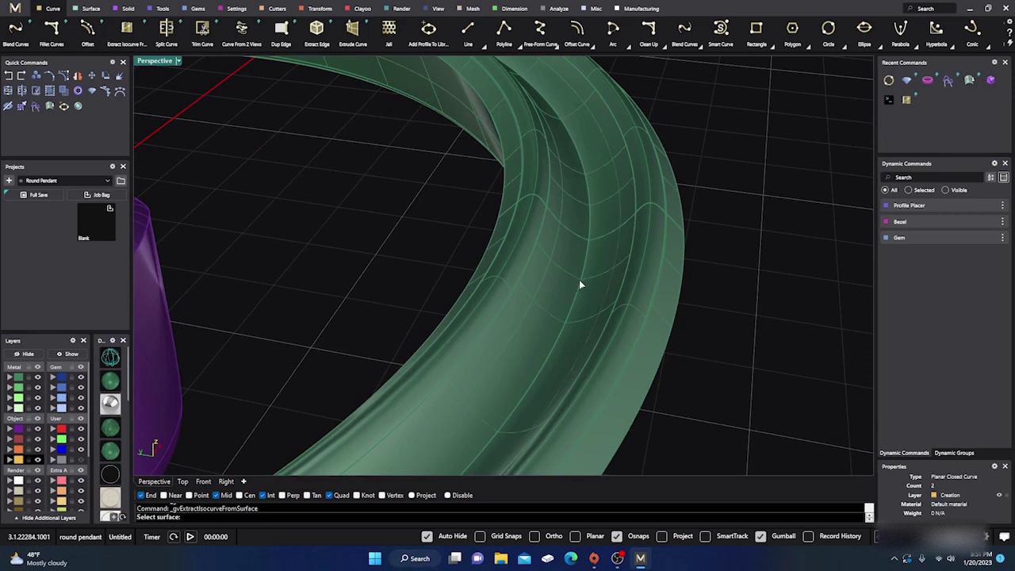
click(580, 284)
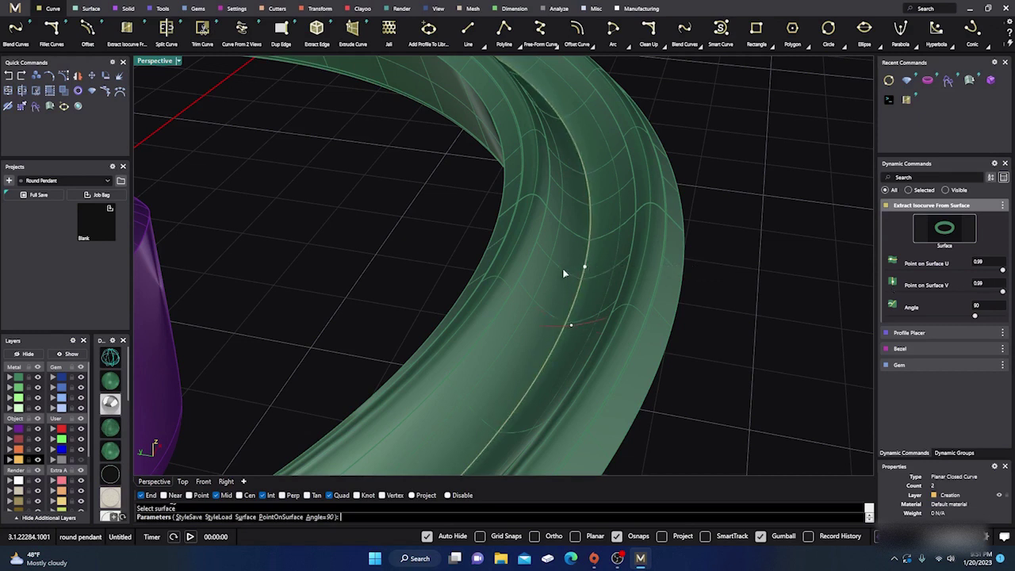
right_click(562, 268)
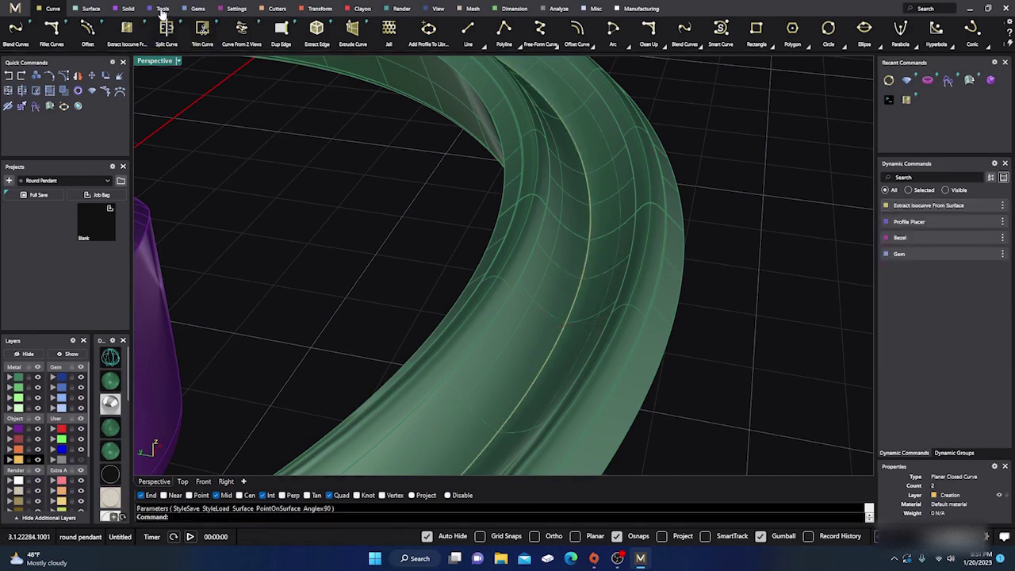
- Create a Rope along the isocurve extracted from the ring's groove
click(127, 9)
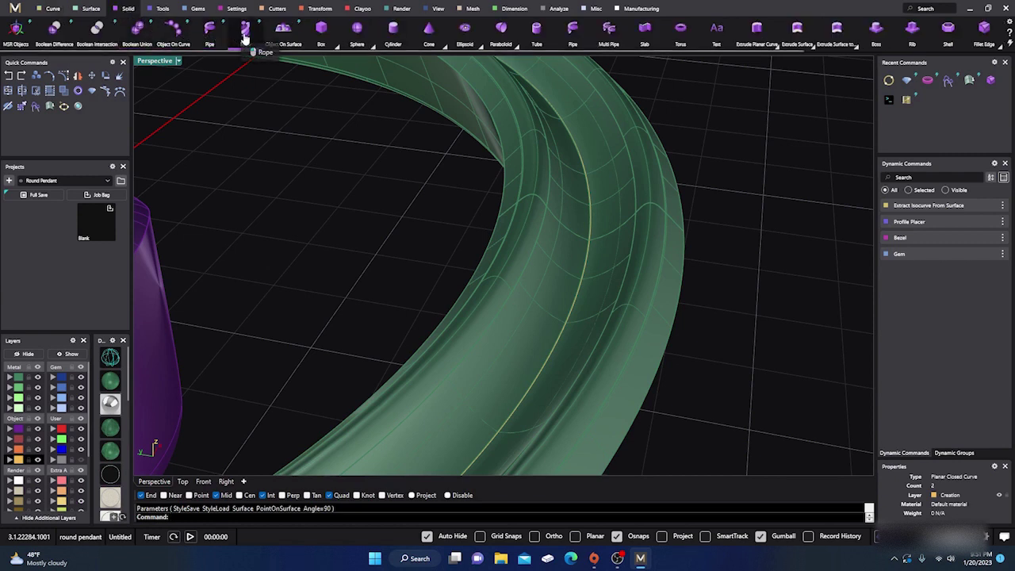
click(244, 36)
click(580, 285)
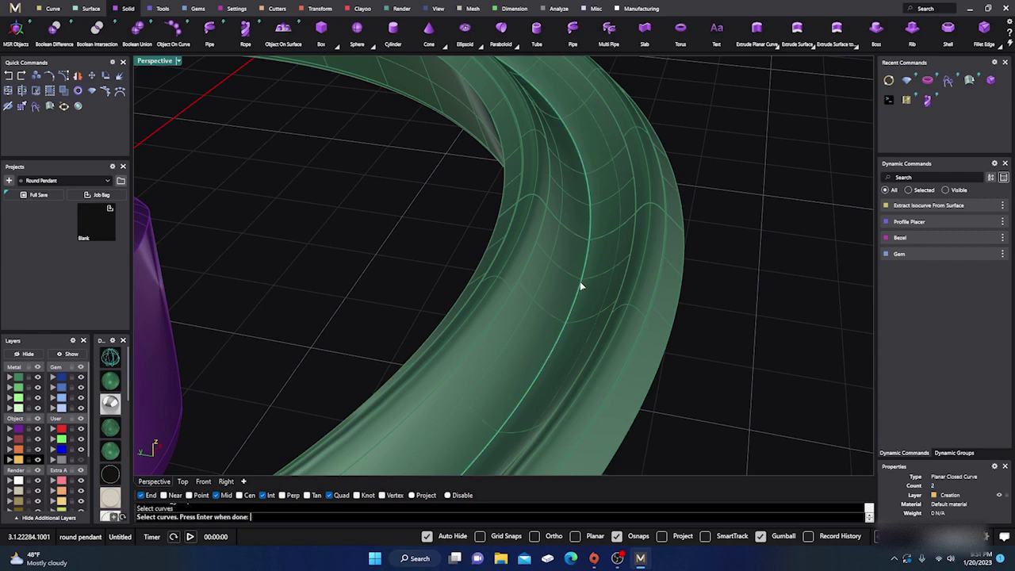
key(Return)
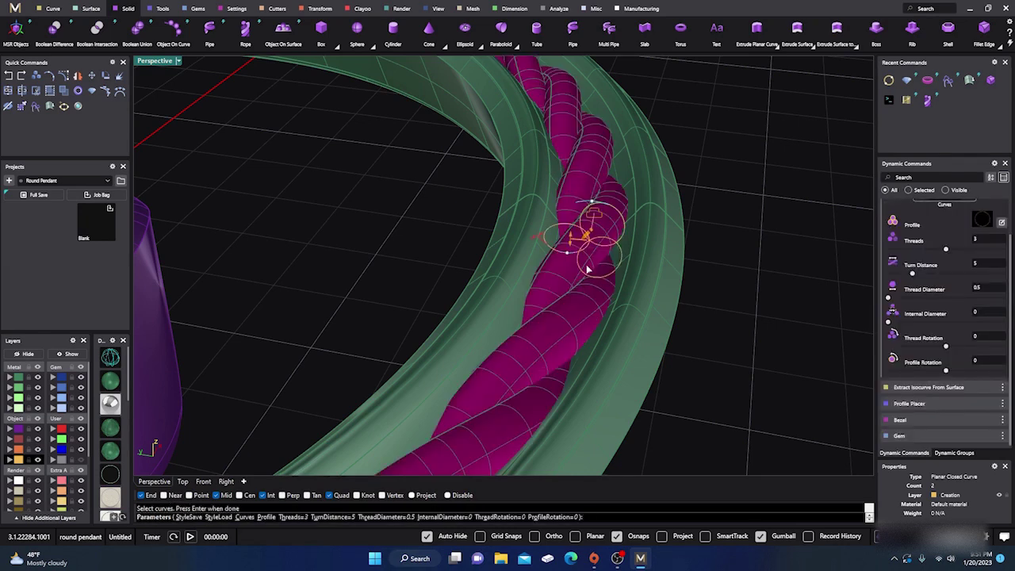
- Increase the rope's thread diameter to 0.78 mm so it fills the ring's groove
mouse_move(535, 237)
mouse_move(537, 238)
mouse_down()
mouse_move(514, 247)
mouse_move(518, 234)
mouse_up()
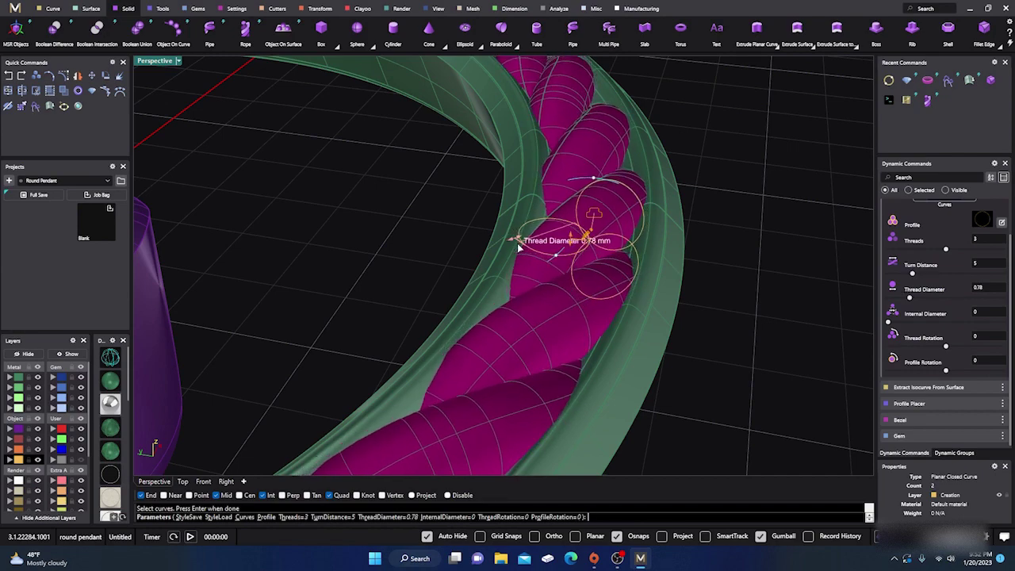
scroll(540, 242, down, 5)
right_drag(538, 239, 611, 312)
scroll(582, 313, up, 5)
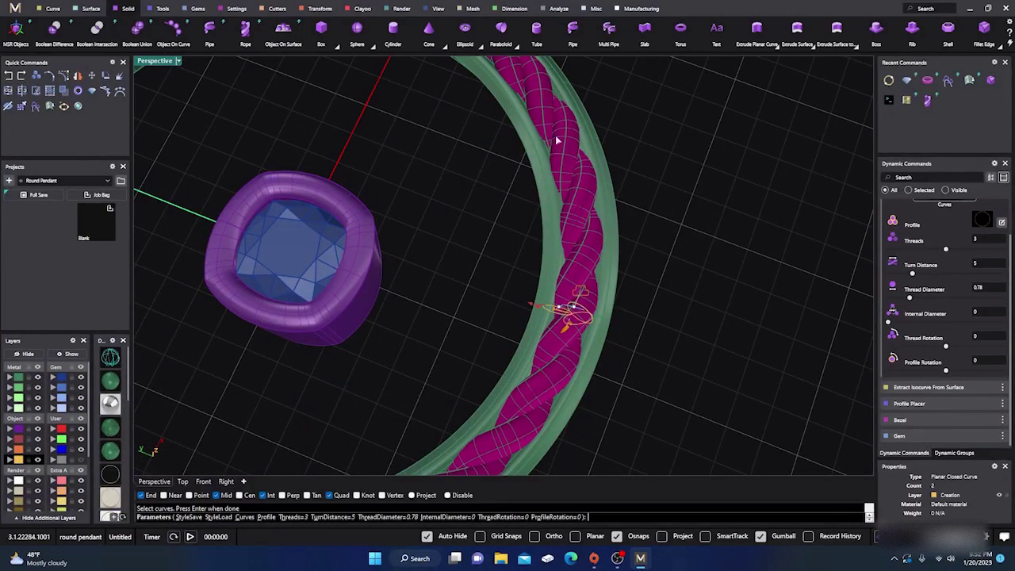
scroll(565, 137, down, 5)
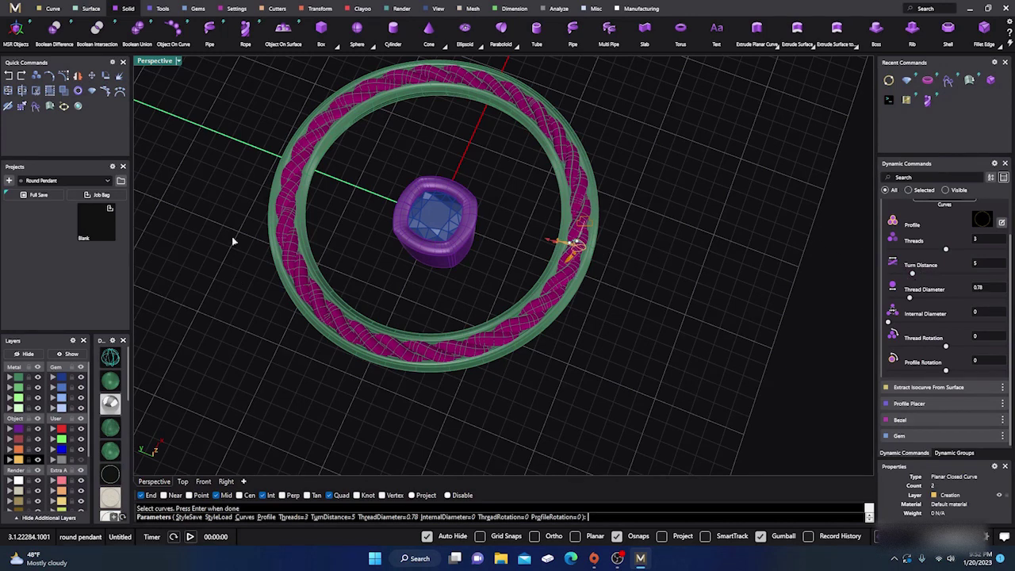
right_drag(611, 386, 607, 330)
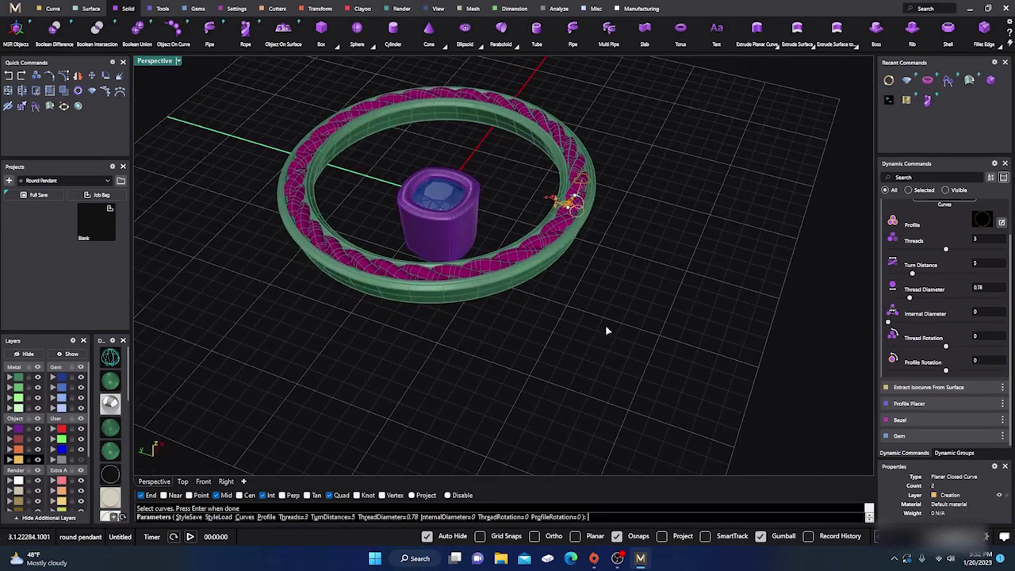
- Finish the rope and move its three strands to the Metal 02 layer
key(Return)
scroll(577, 265, up, 3)
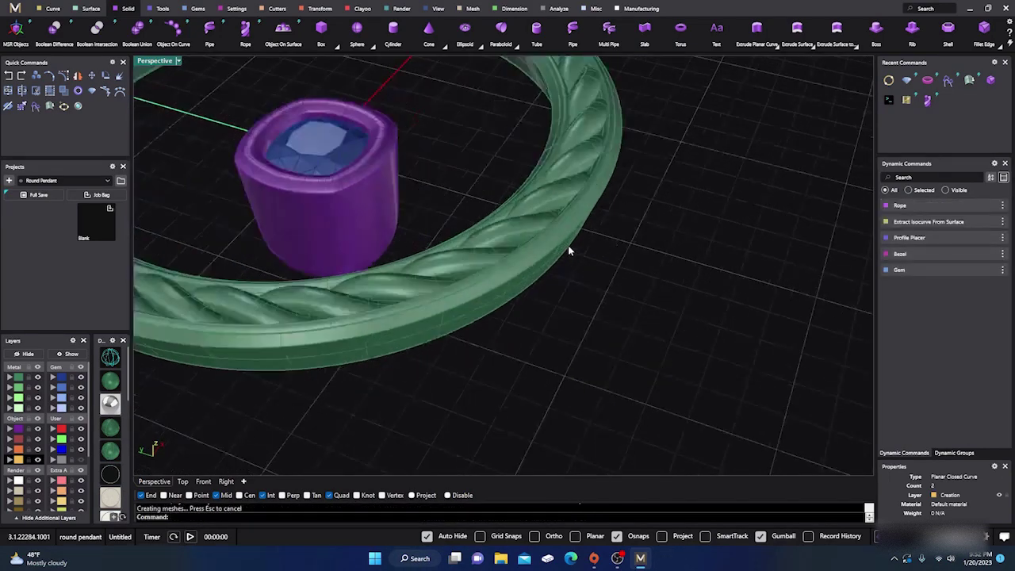
scroll(568, 251, down, 1)
click(532, 238)
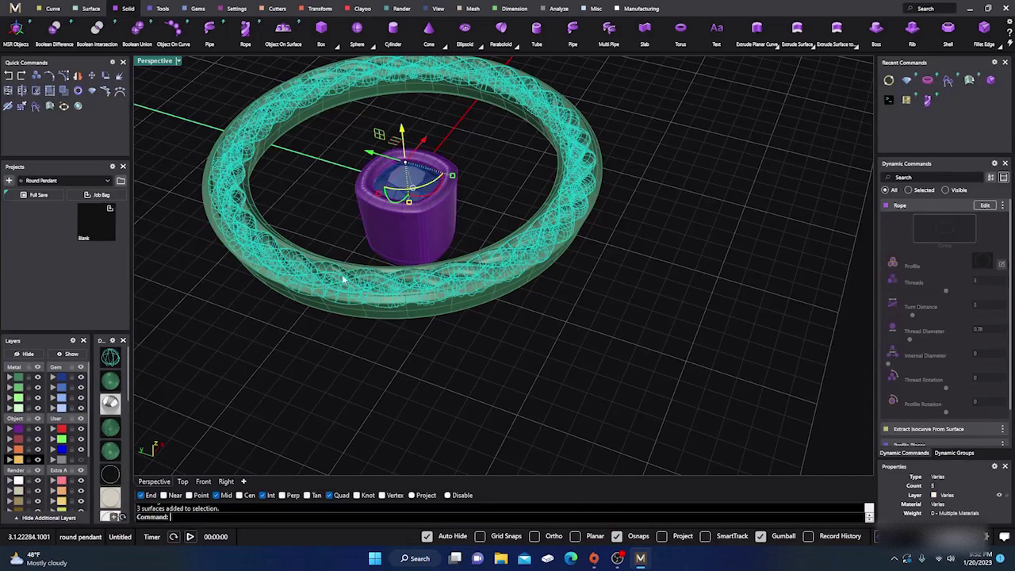
click(8, 387)
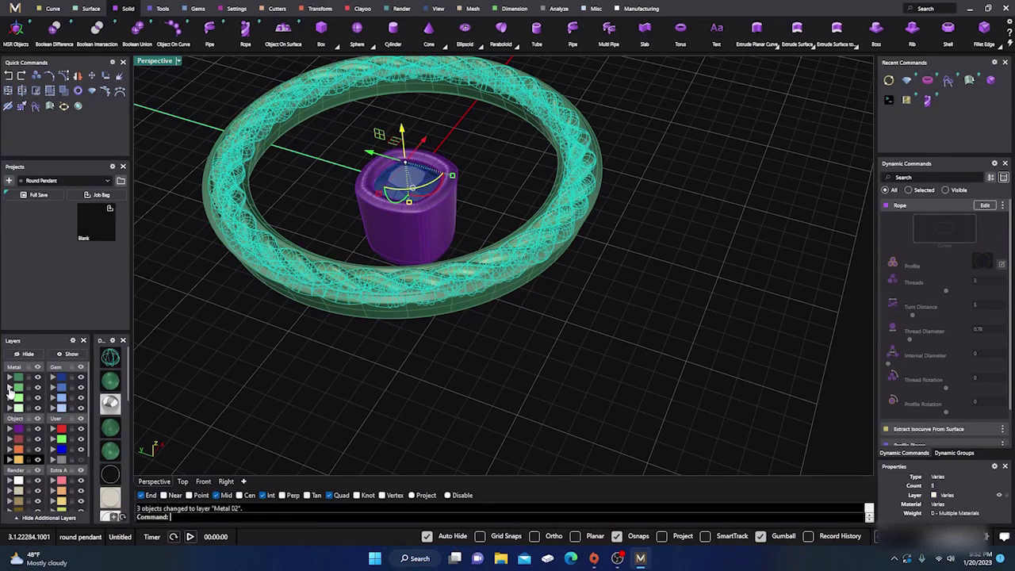
click(386, 353)
scroll(516, 332, down, 4)
right_drag(515, 333, 460, 294)
scroll(521, 341, up, 6)
scroll(527, 356, down, 4)
right_drag(414, 324, 427, 325)
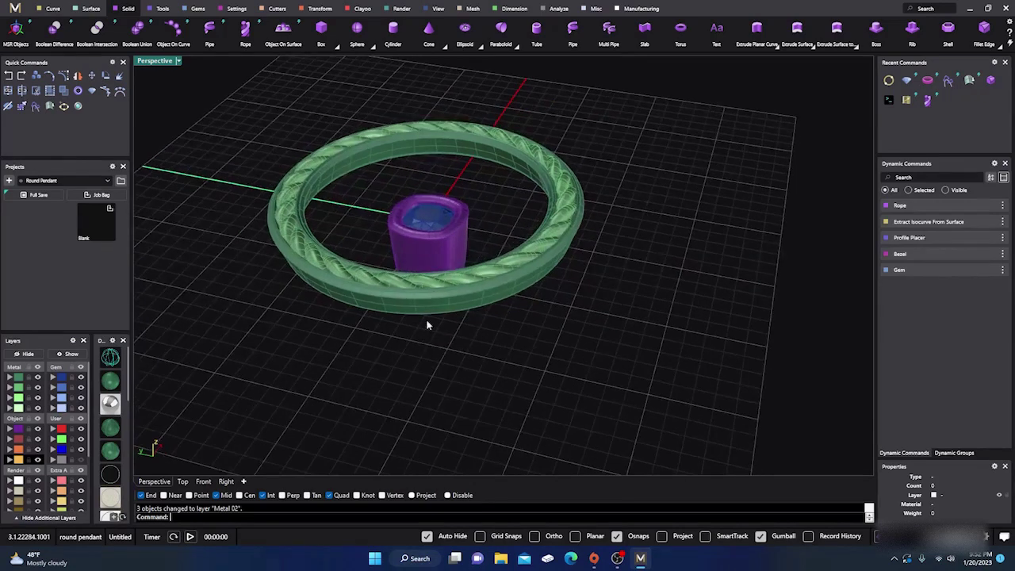
- Edit the centre gem and raise it vertically with its bezel so the bezel's rim stands above the outer ring
click(428, 225)
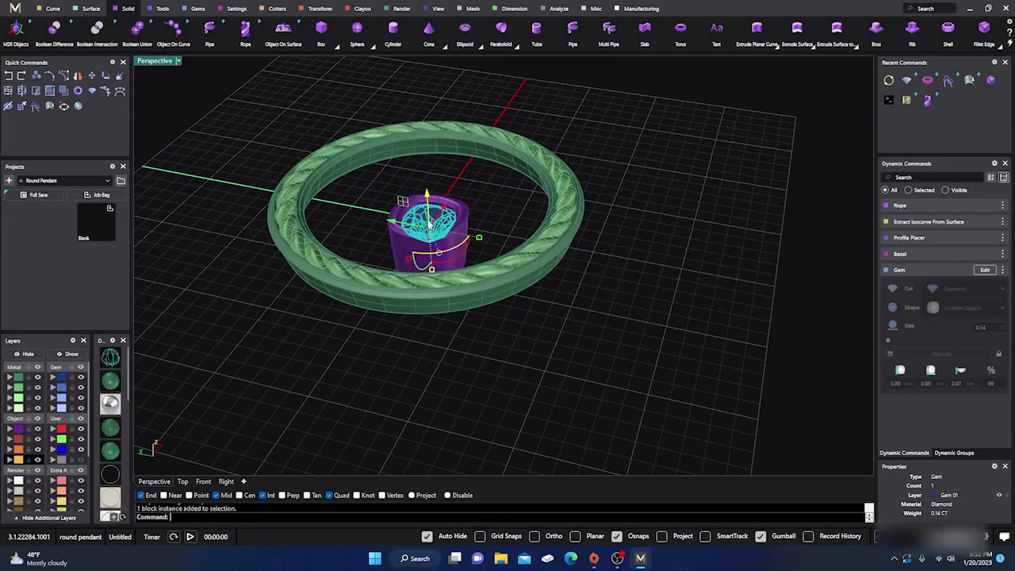
double_click(151, 61)
click(316, 370)
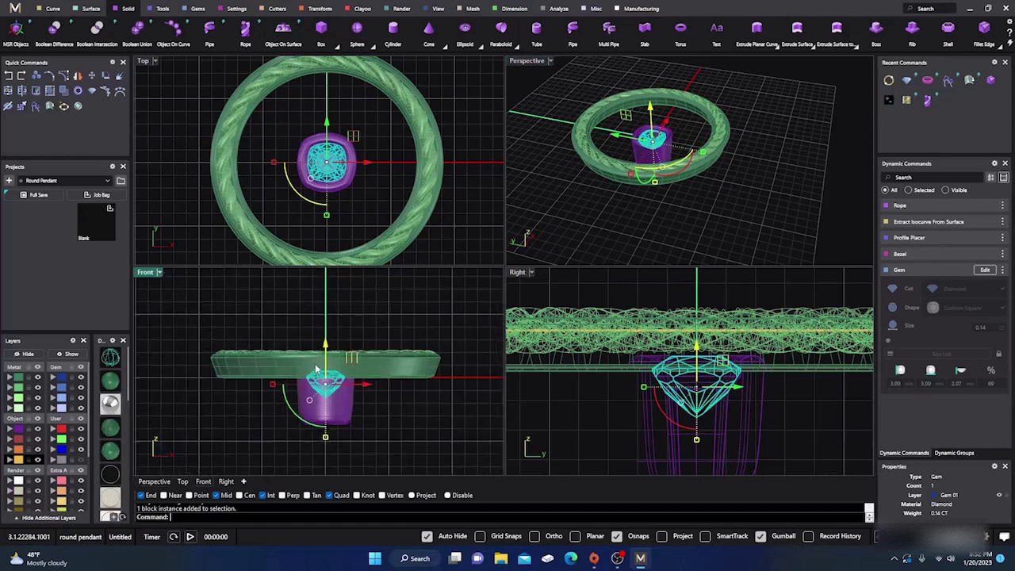
scroll(317, 369, up, 2)
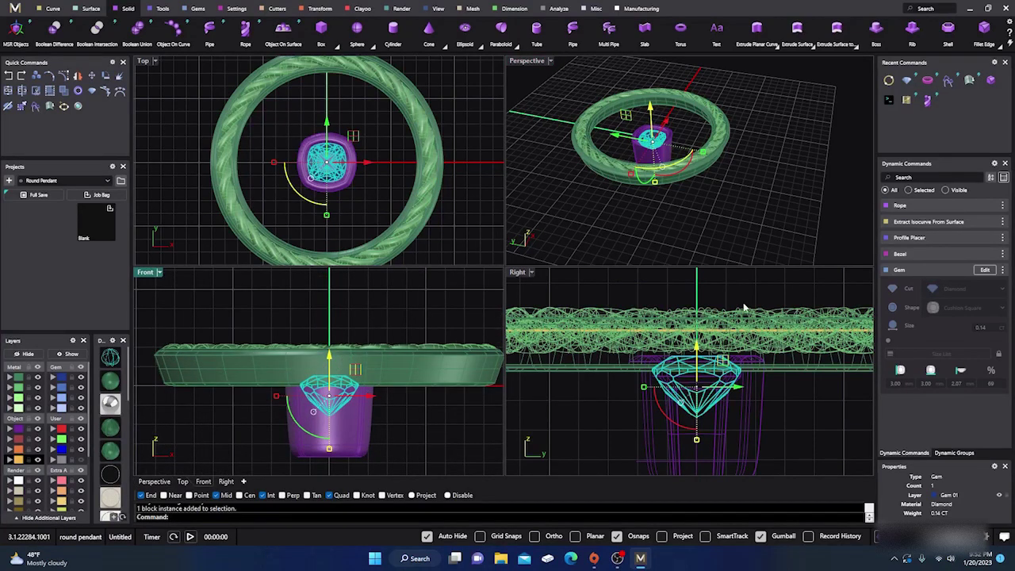
click(985, 270)
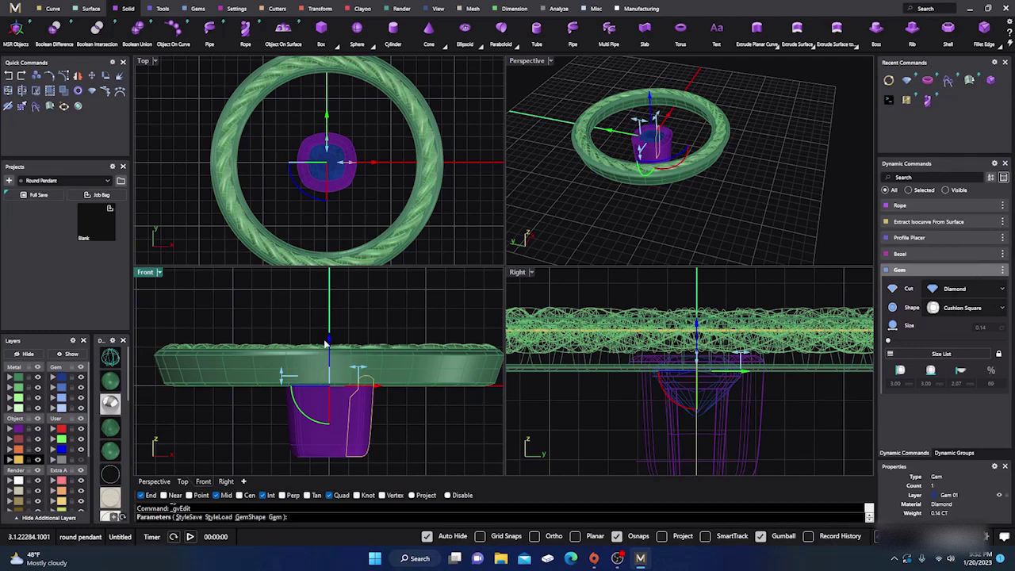
drag(330, 341, 335, 287)
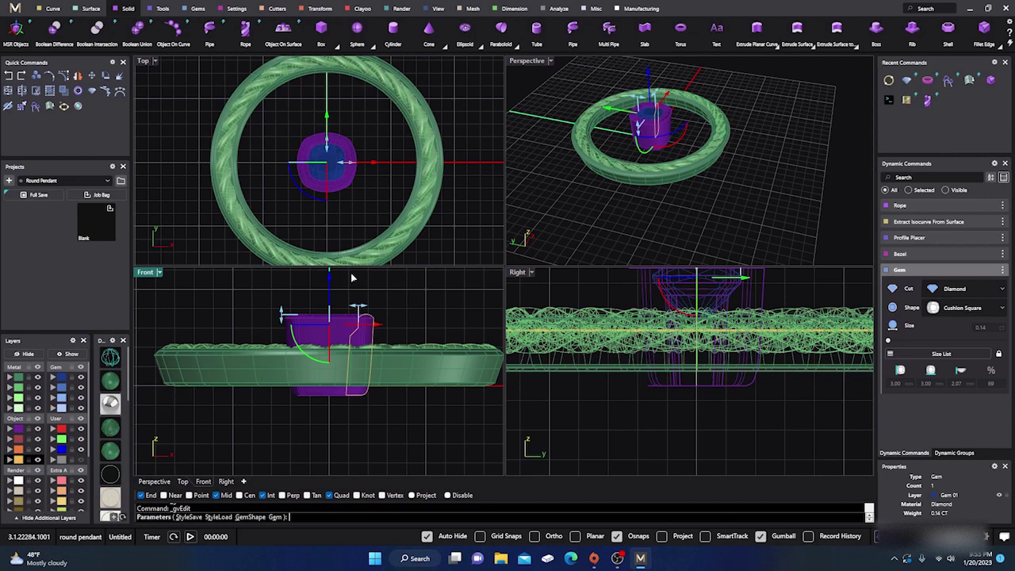
drag(330, 277, 330, 281)
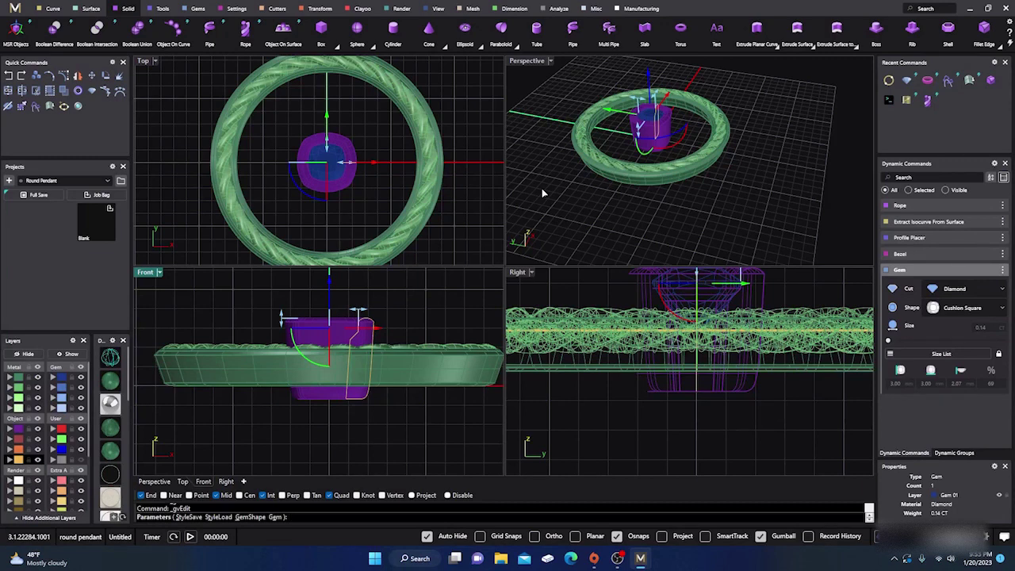
key(Return)
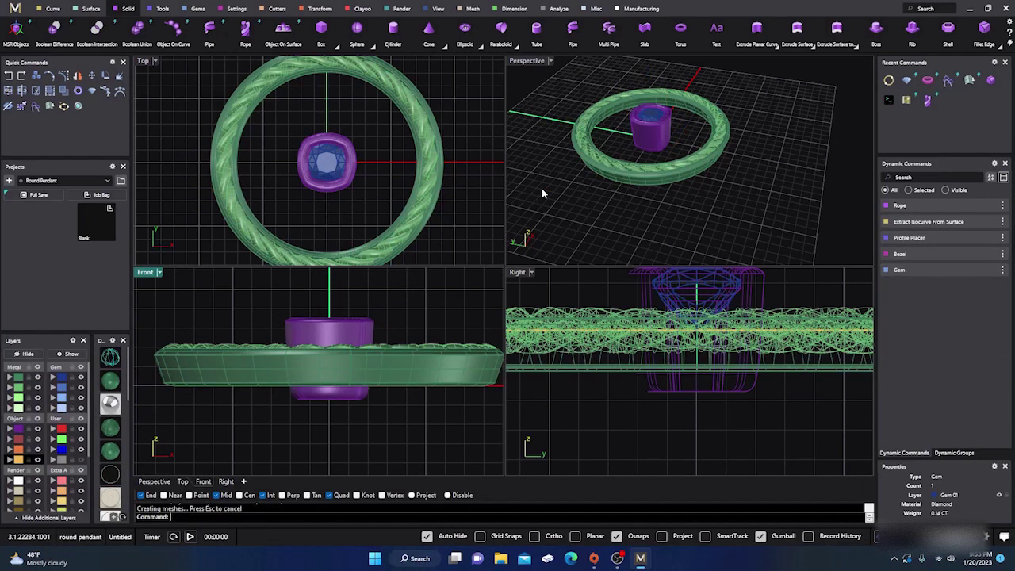
double_click(524, 63)
right_drag(487, 341, 419, 287)
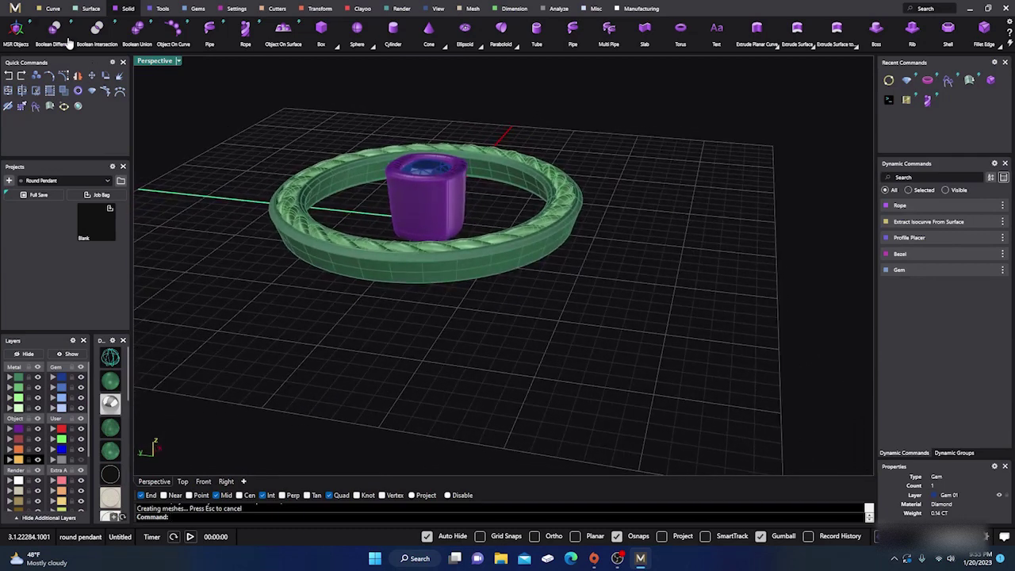
- Extract an isocurve at a 90 degree angle running around the ring's inner wall, near its lower edge
click(912, 105)
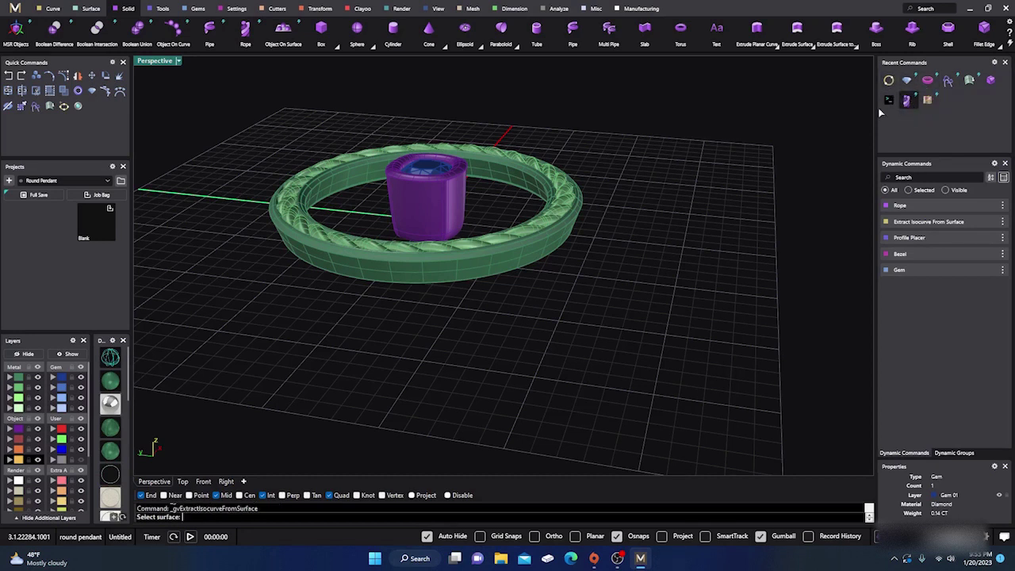
scroll(339, 188, up, 5)
scroll(340, 188, up, 2)
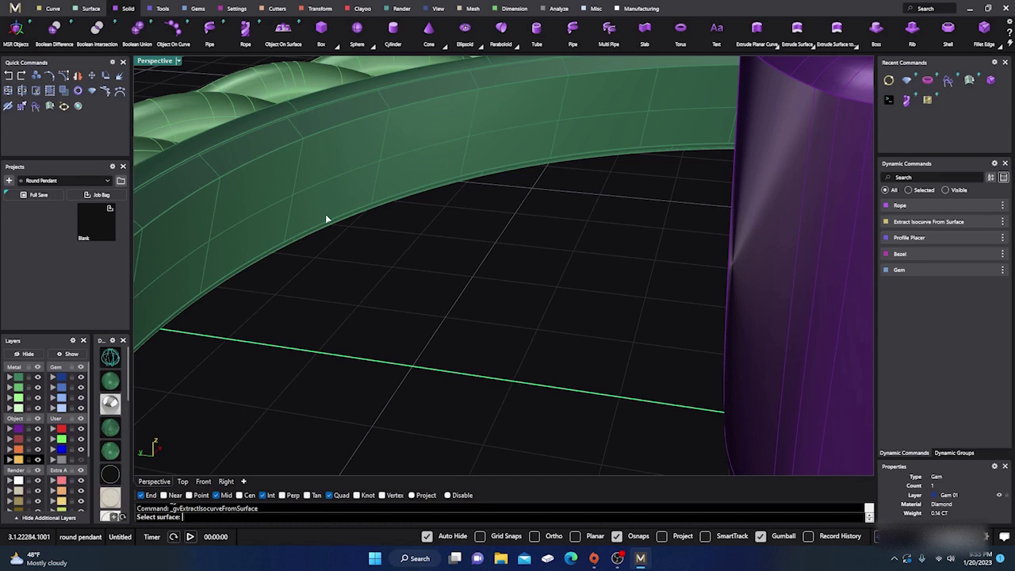
click(325, 214)
right_drag(381, 264, 333, 267)
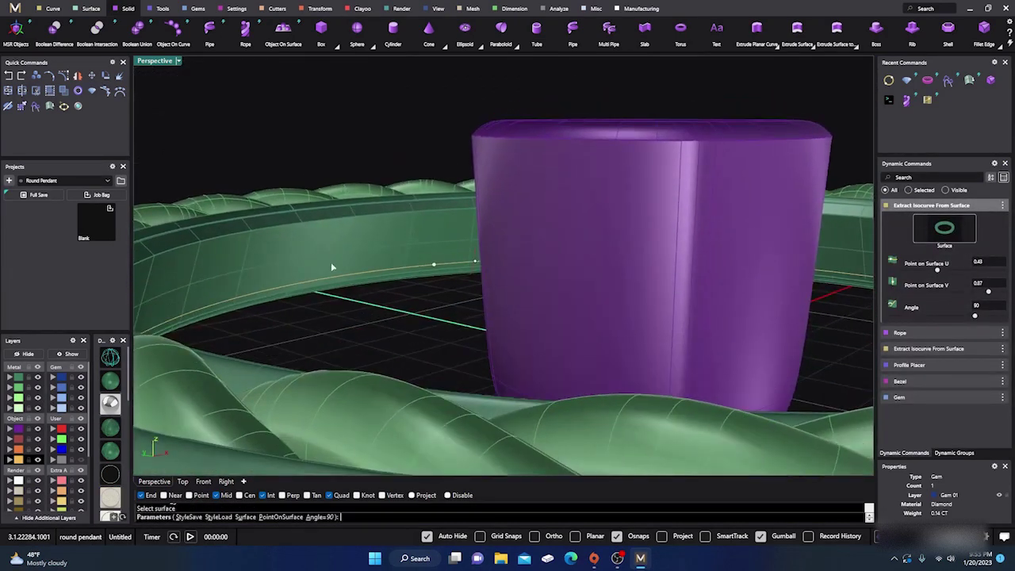
right_drag(314, 302, 376, 330)
right_click(342, 317)
scroll(341, 316, down, 5)
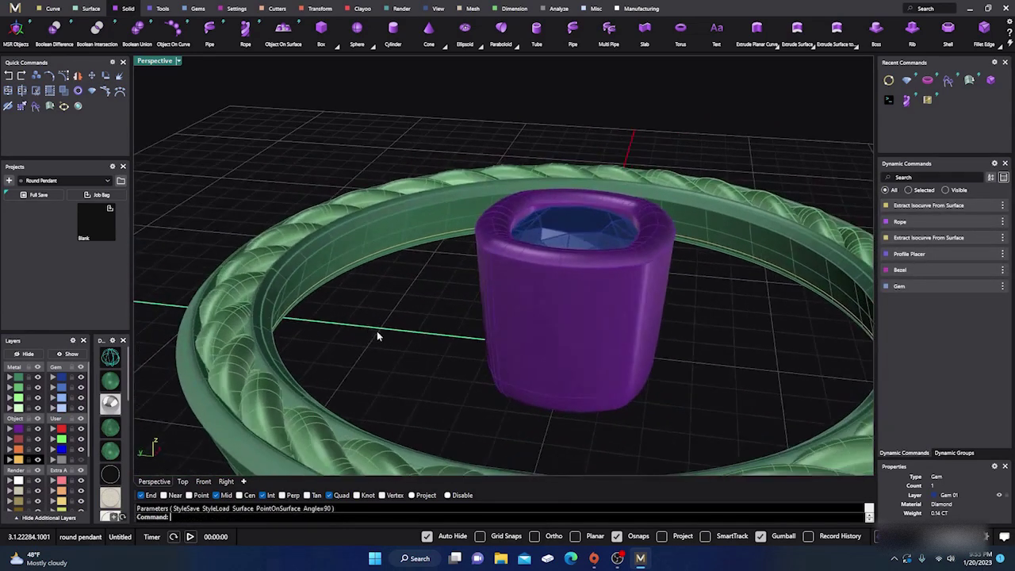
- Extract an isocurve around the upper part of the bezel's outer wall with the angle set to 180 degrees
right_click(442, 315)
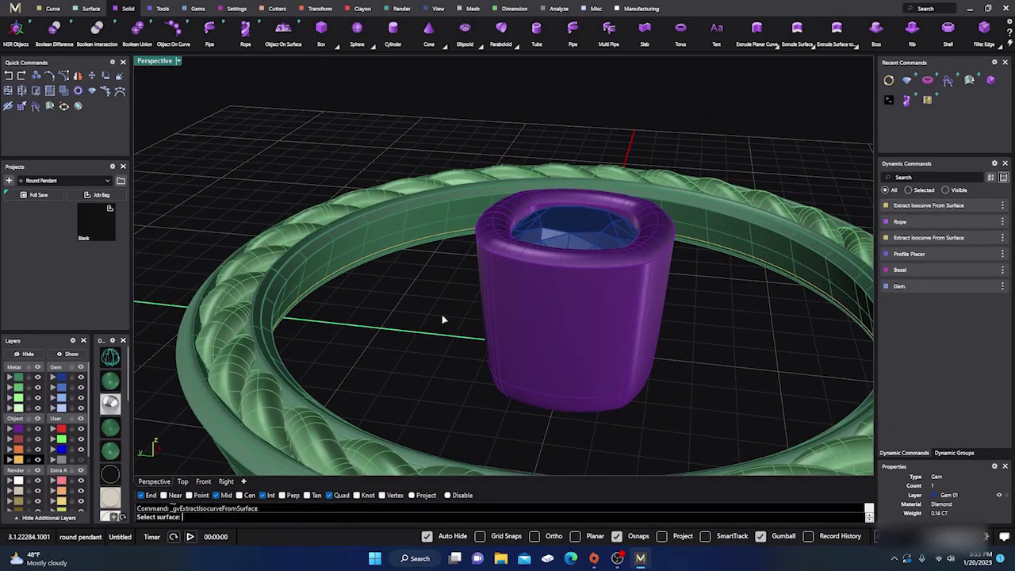
click(532, 299)
drag(978, 319, 1005, 321)
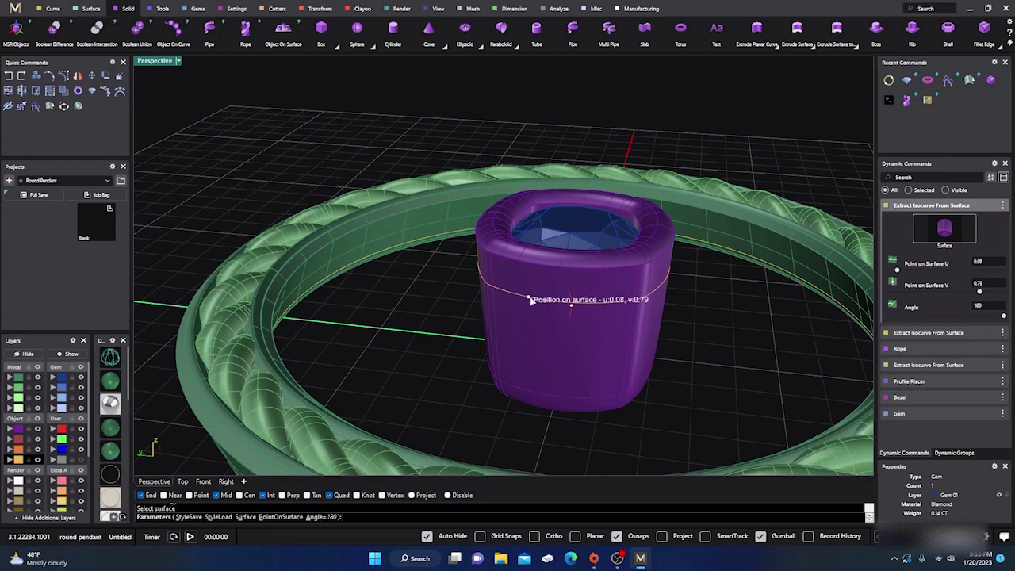
right_drag(423, 322, 447, 297)
right_click(448, 296)
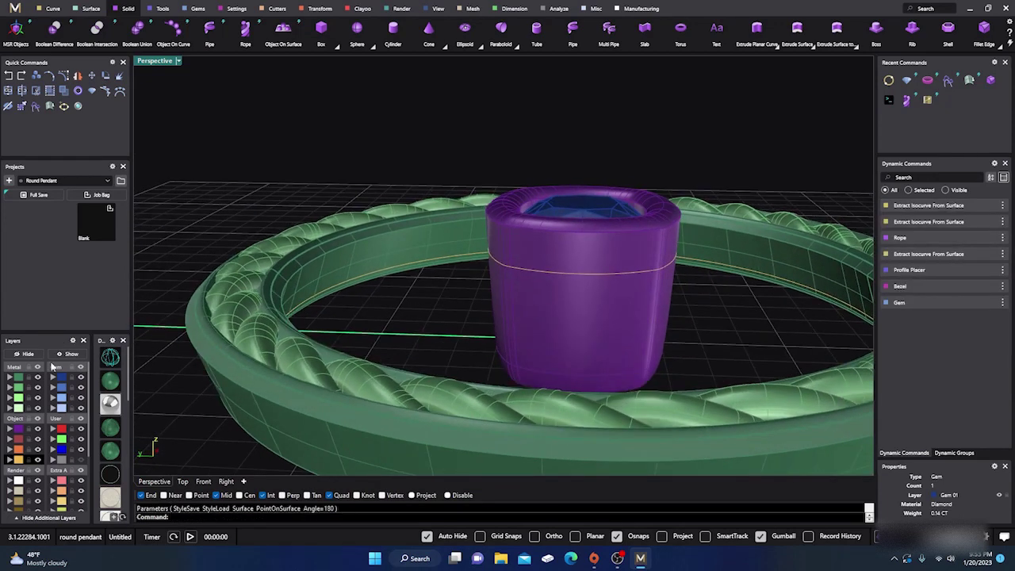
- Hide the ring, rope, gem and bezel layers and move the rope's guide isocurve to the hidden User 04 layer
click(38, 387)
click(37, 398)
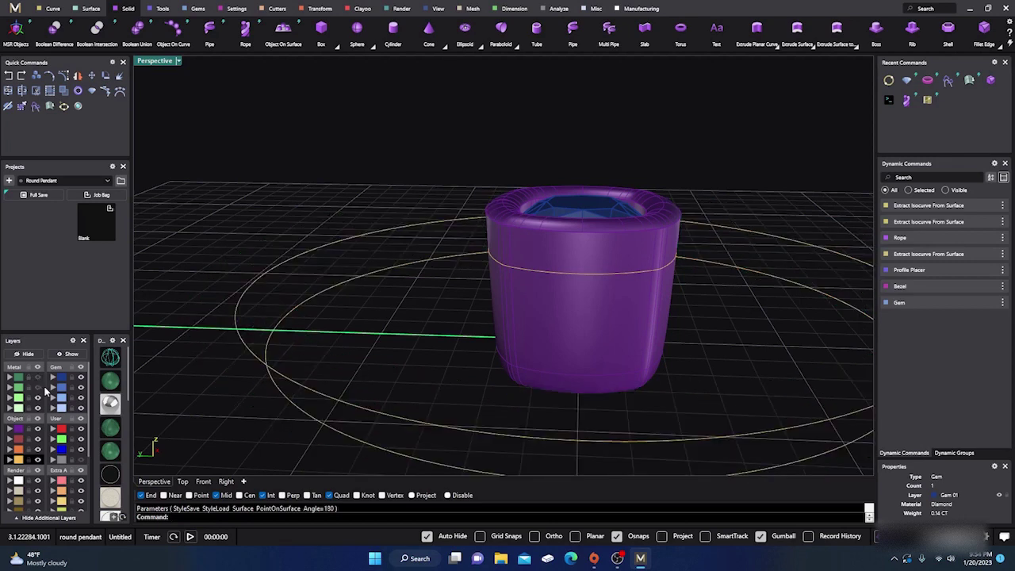
click(37, 429)
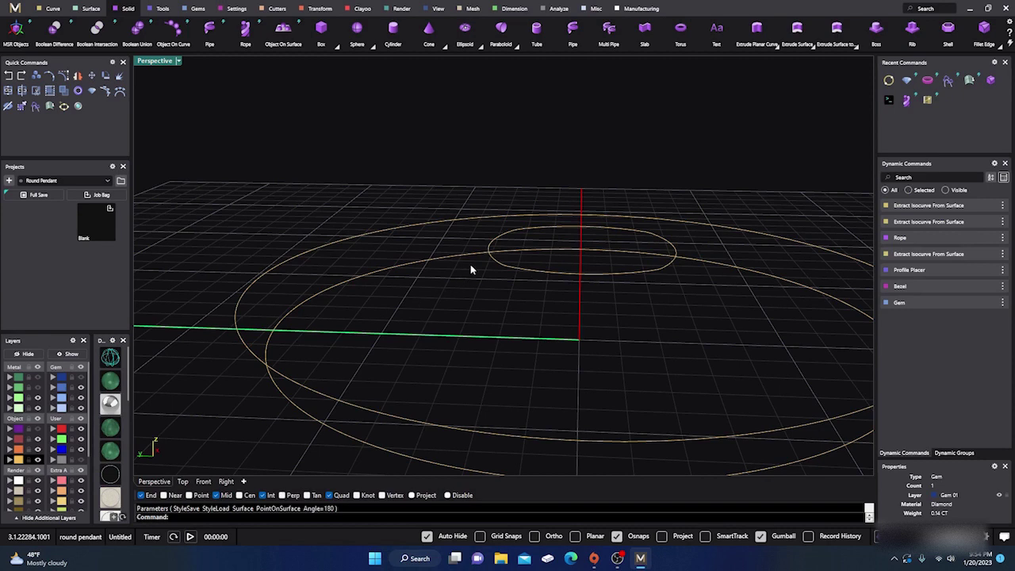
click(238, 296)
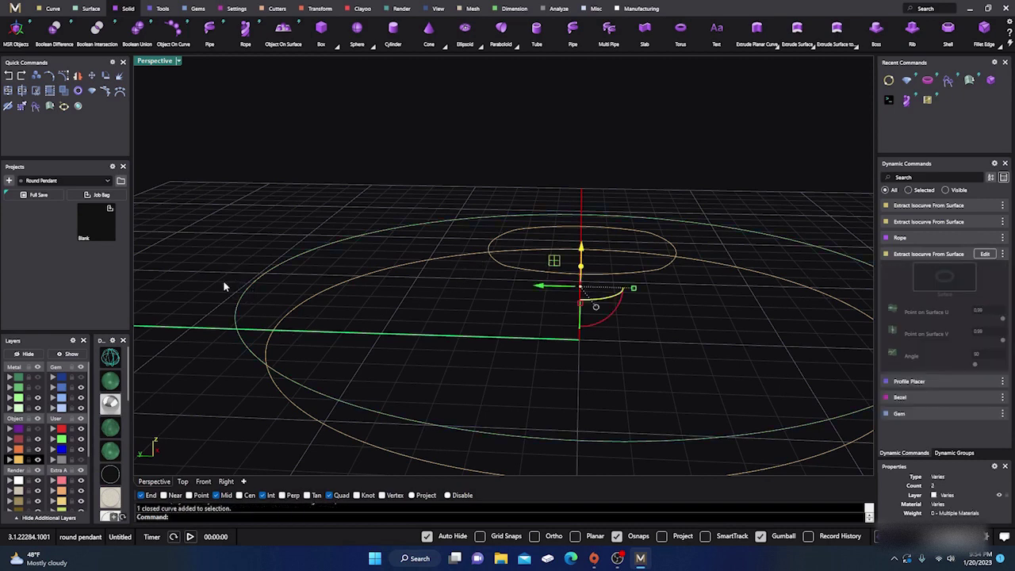
click(59, 459)
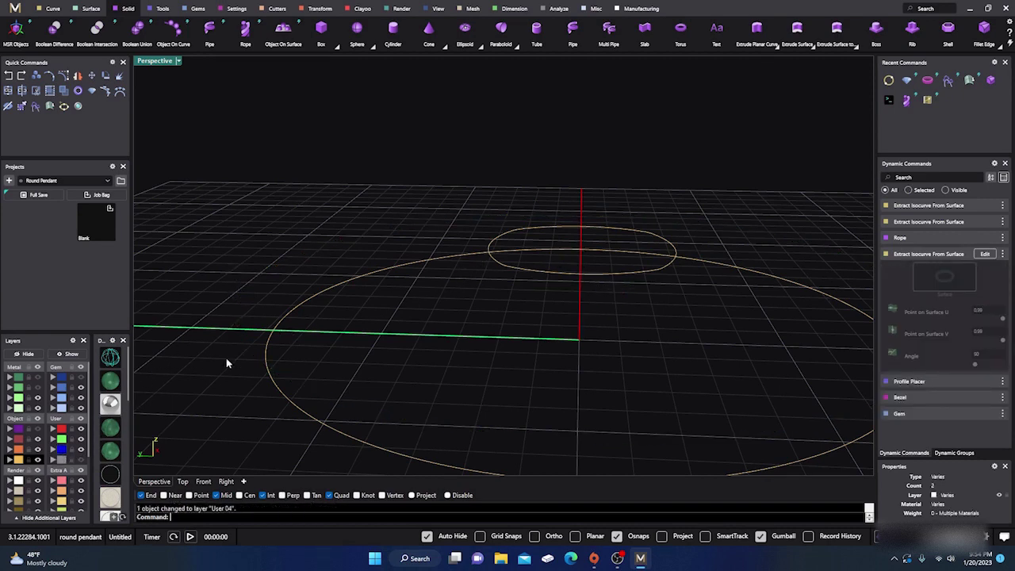
- Draw an arc from the bezel isocurve's quadrant to the ring isocurve's quadrant, setting its start direction in the Right view so it bulges upward
scroll(355, 316, down, 6)
right_drag(404, 337, 359, 279)
click(53, 8)
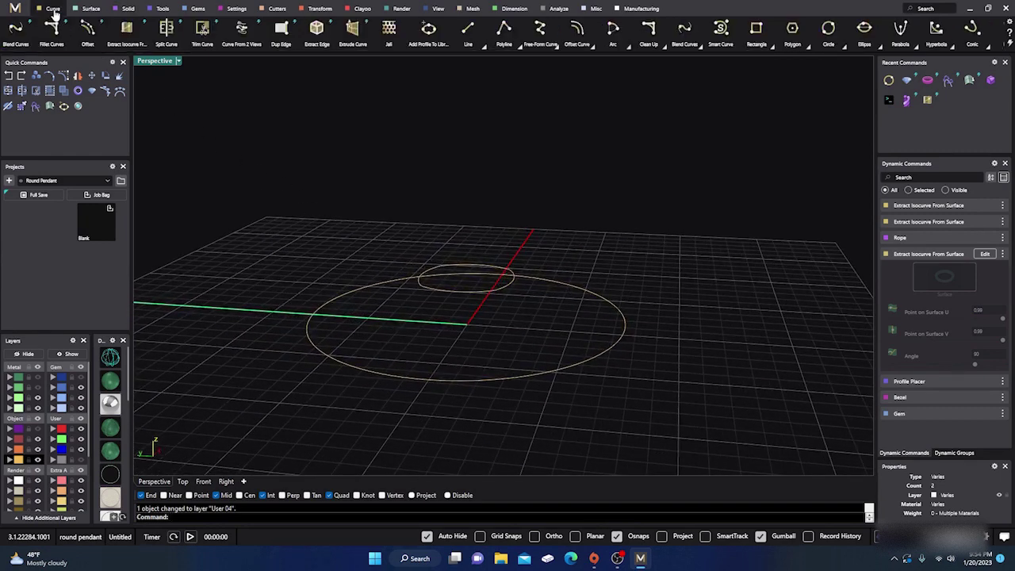
click(626, 49)
click(689, 64)
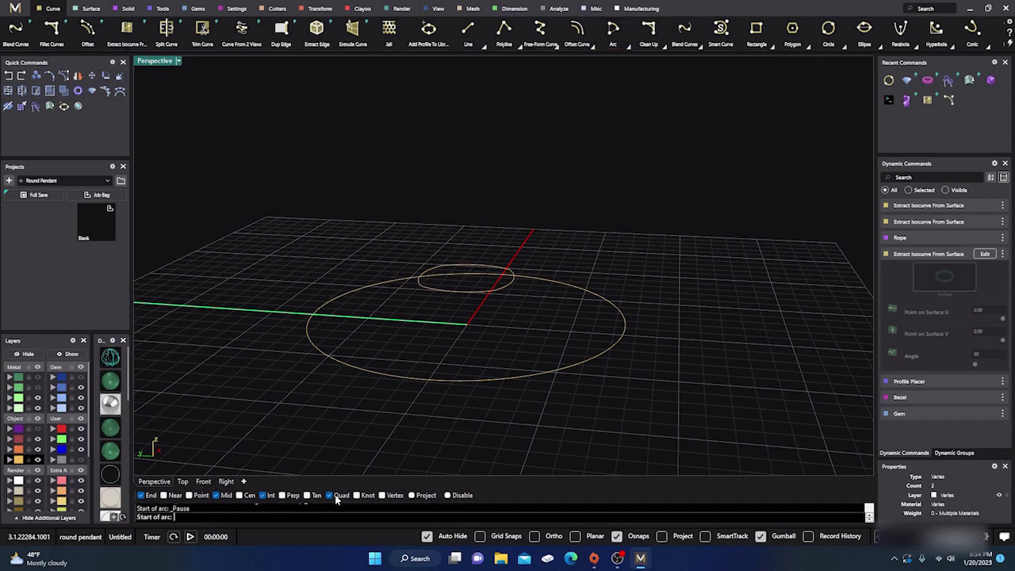
click(515, 281)
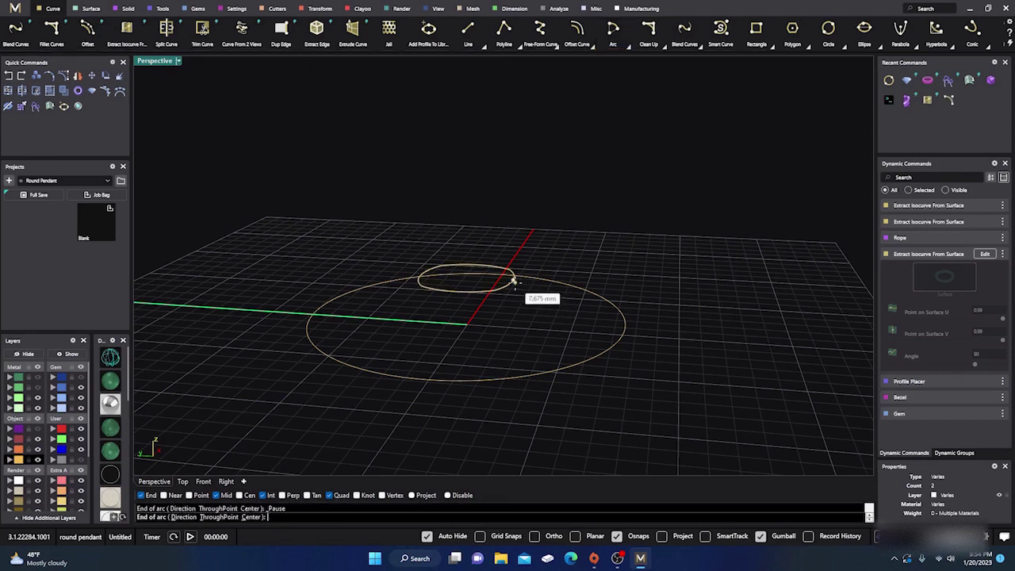
click(627, 327)
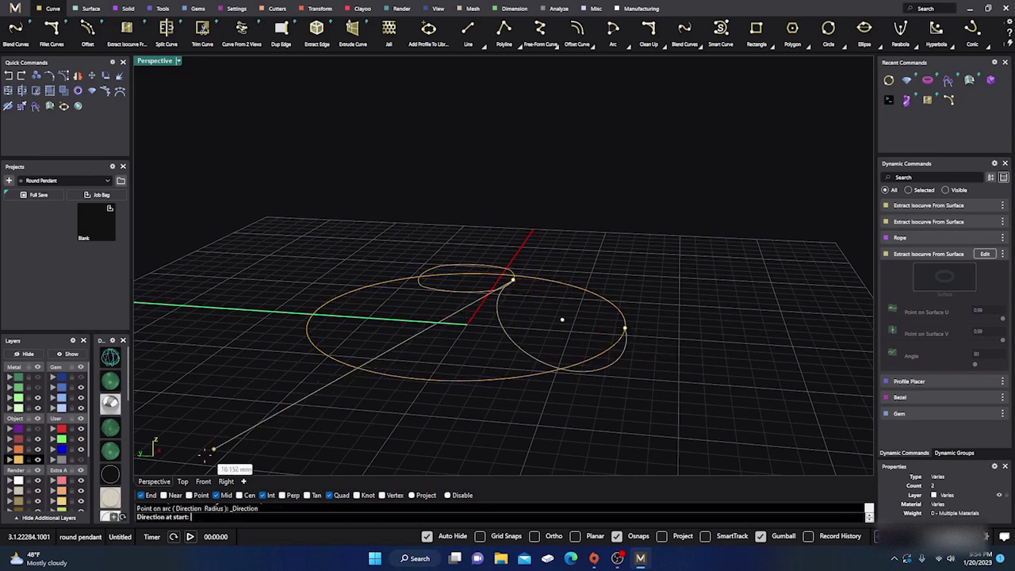
click(226, 482)
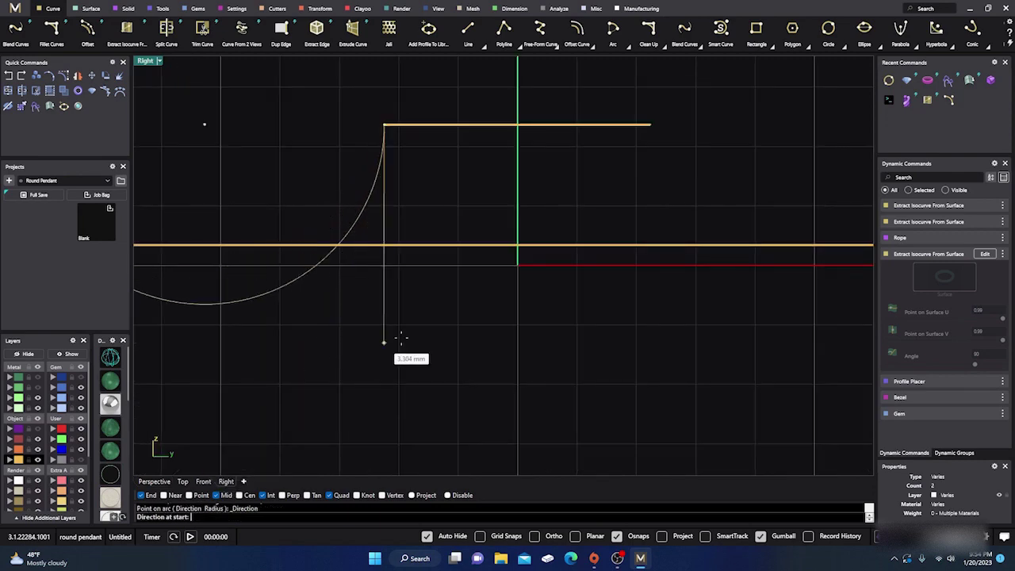
scroll(385, 340, down, 2)
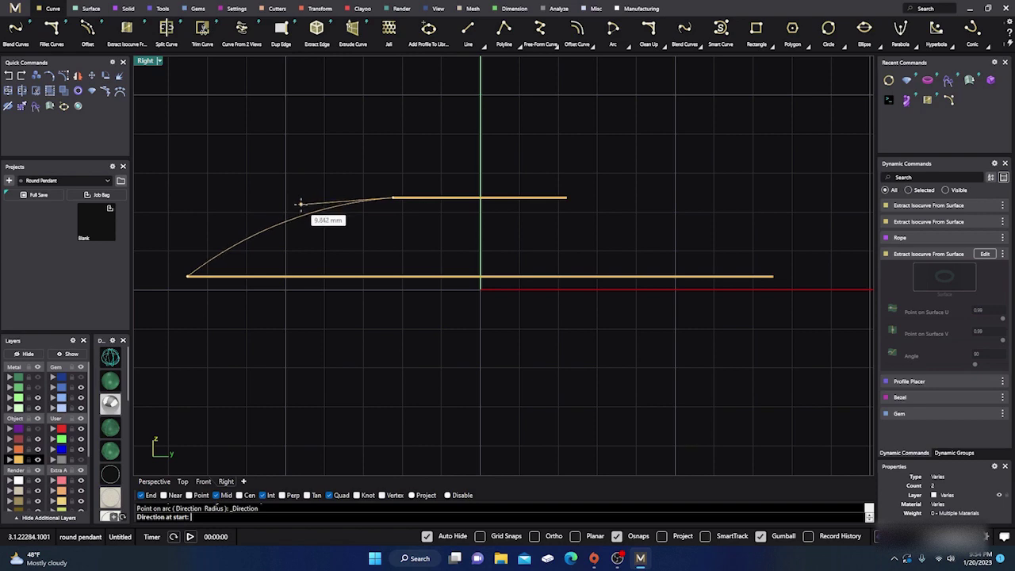
click(300, 206)
click(154, 481)
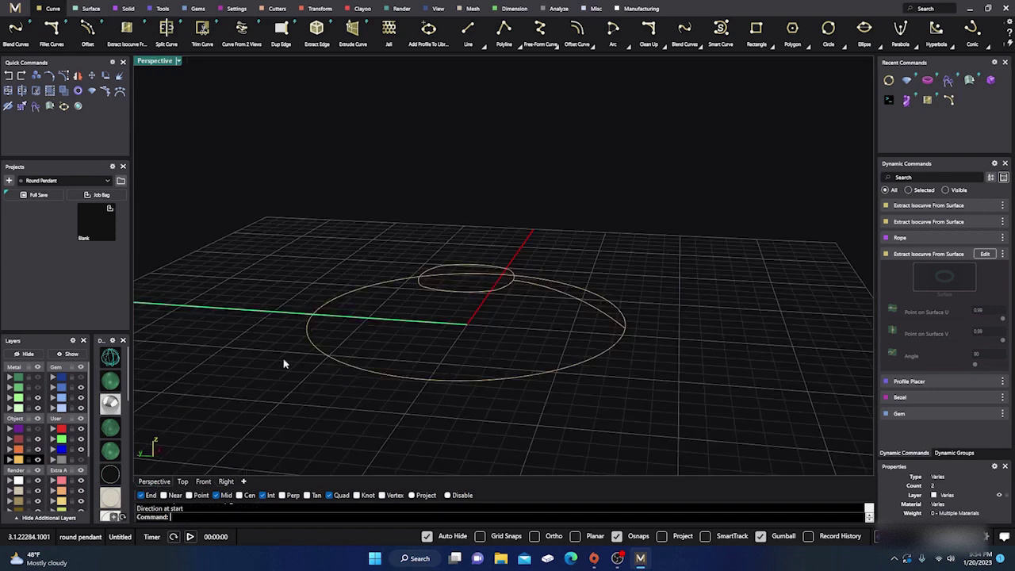
right_drag(456, 350, 463, 362)
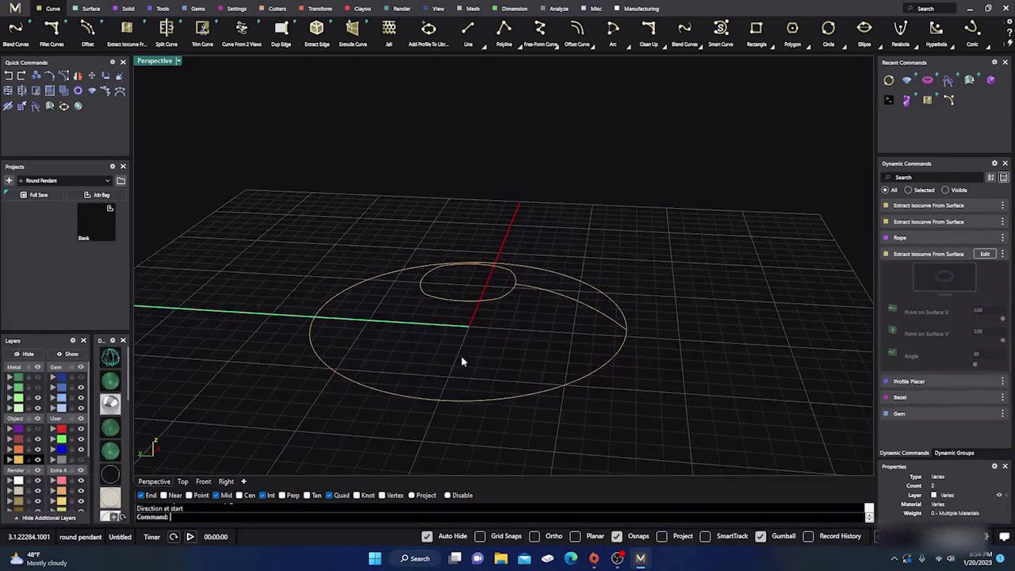
- Create a Sweep 2 surface using the bezel and ring isocurves as rails and the arc as the profile
click(91, 10)
click(87, 30)
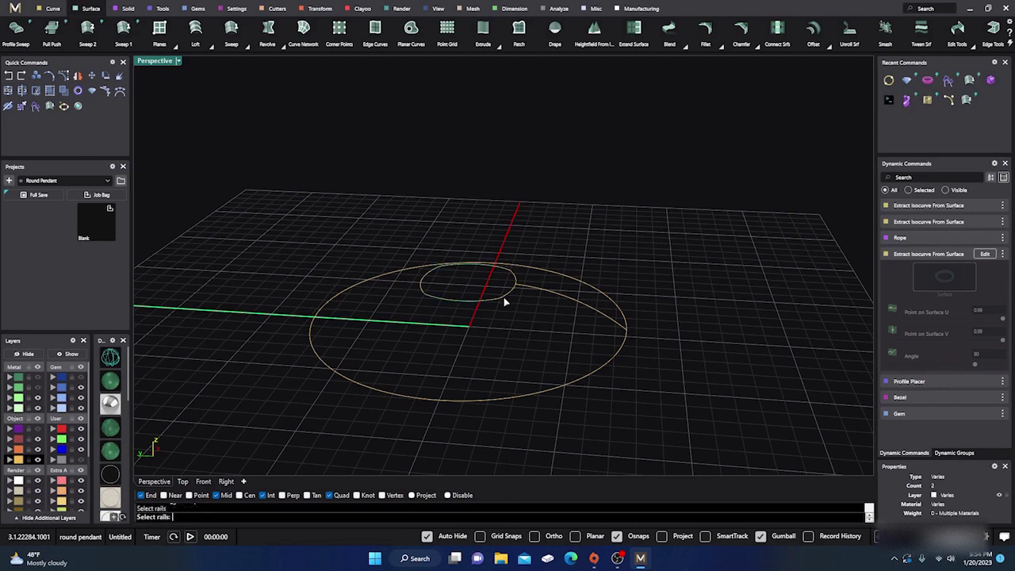
click(609, 364)
right_click(510, 360)
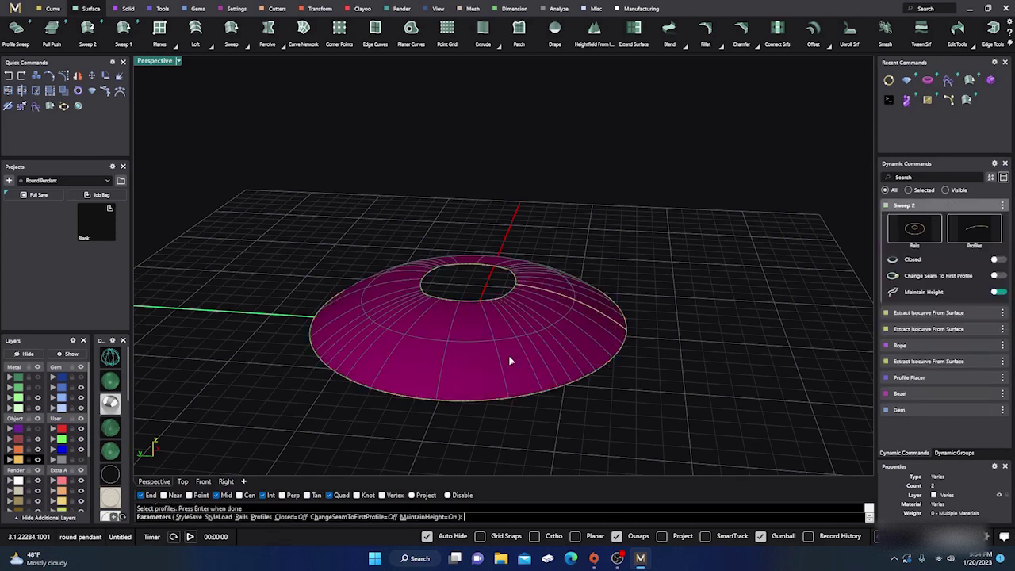
mouse_move(409, 441)
right_down()
mouse_move(431, 353)
mouse_move(408, 426)
right_up()
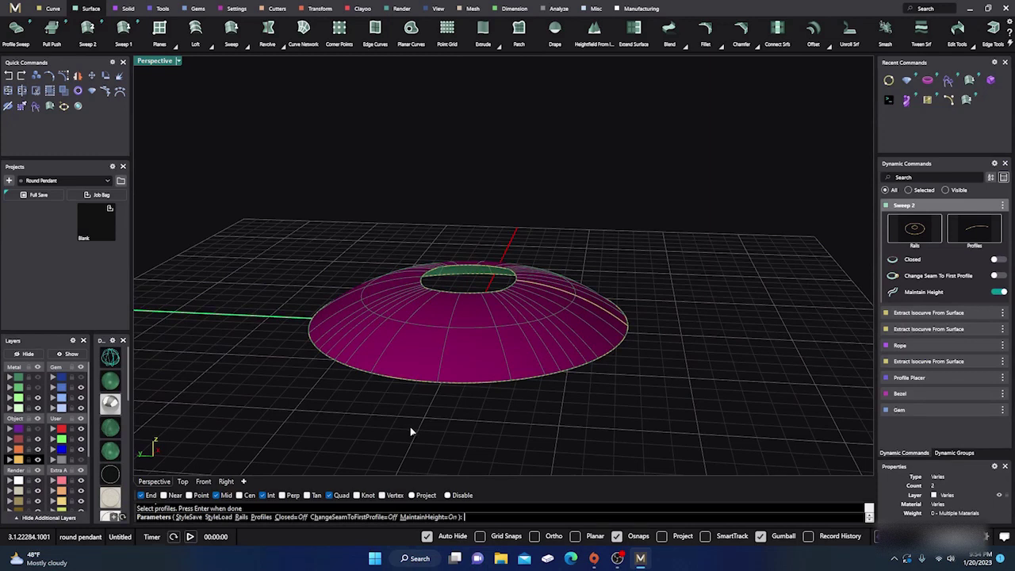
key(Escape)
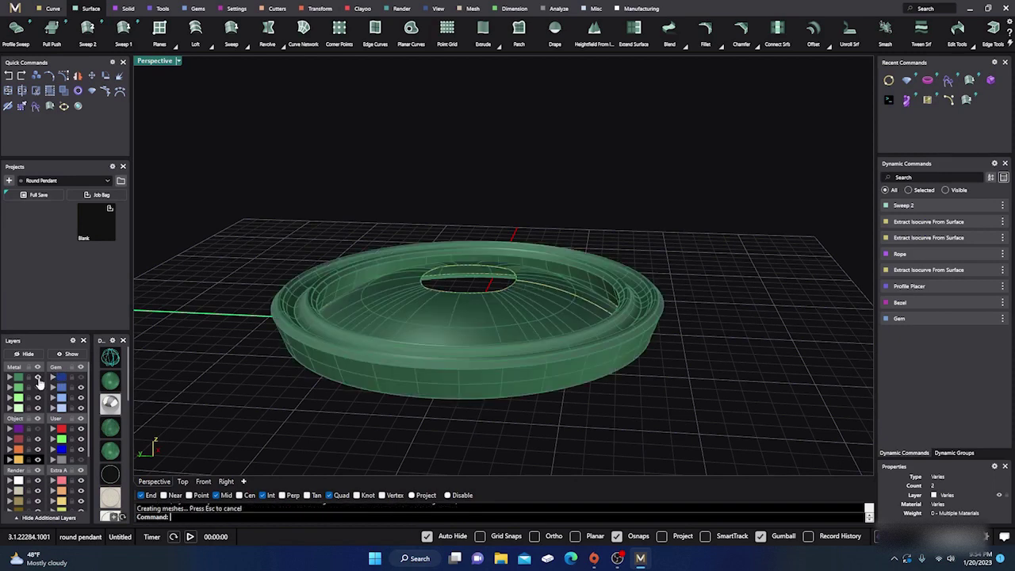
- Flip the normal direction of the swept dome surface so it points upward
scroll(267, 397, up, 3)
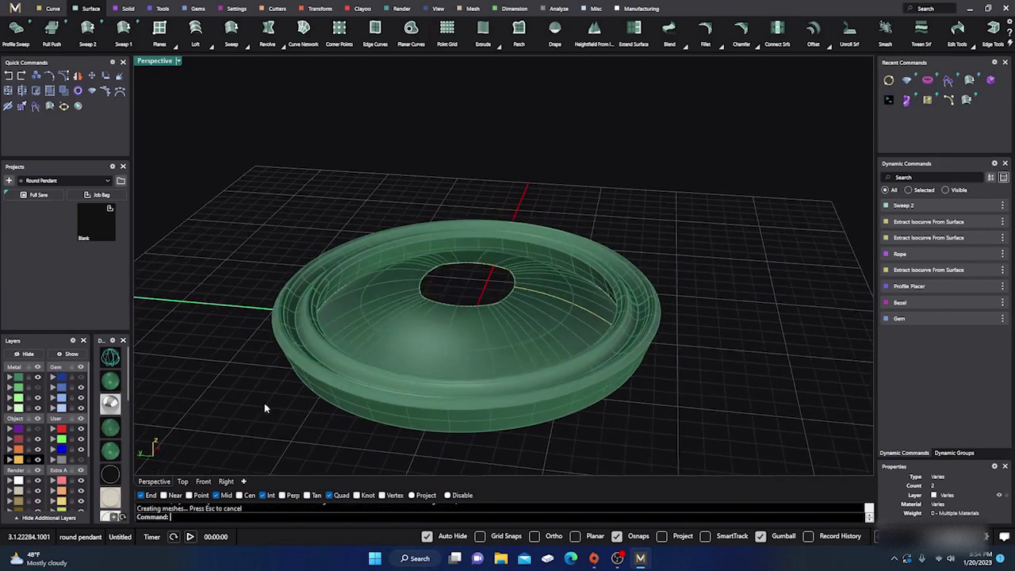
click(460, 345)
text(Dir)
key(Return)
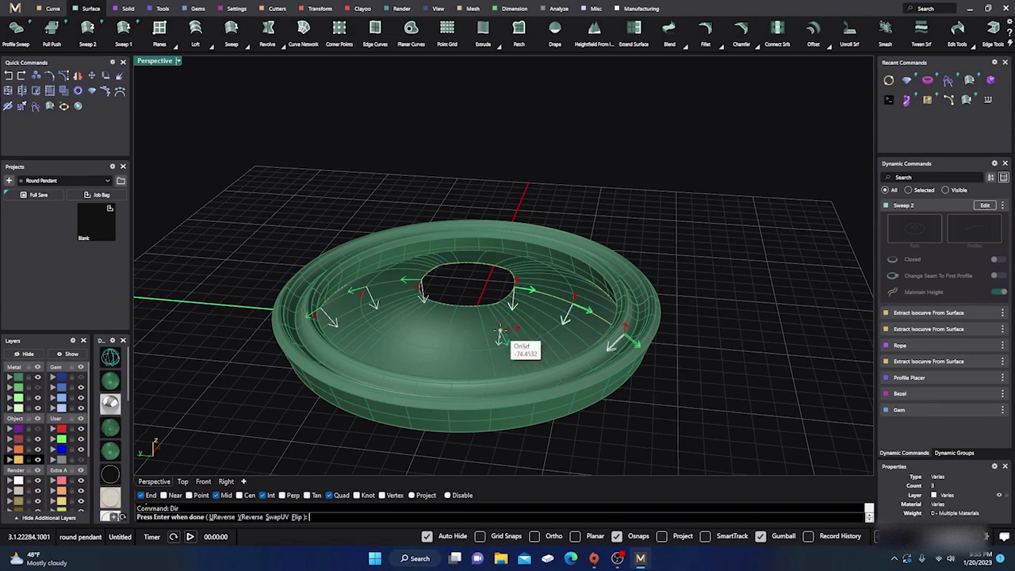
click(298, 517)
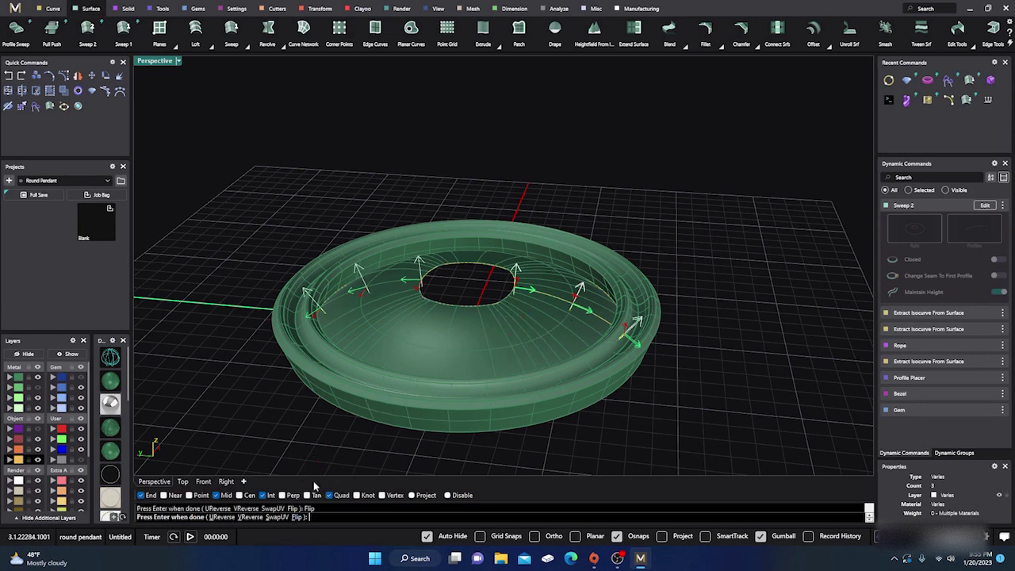
key(Return)
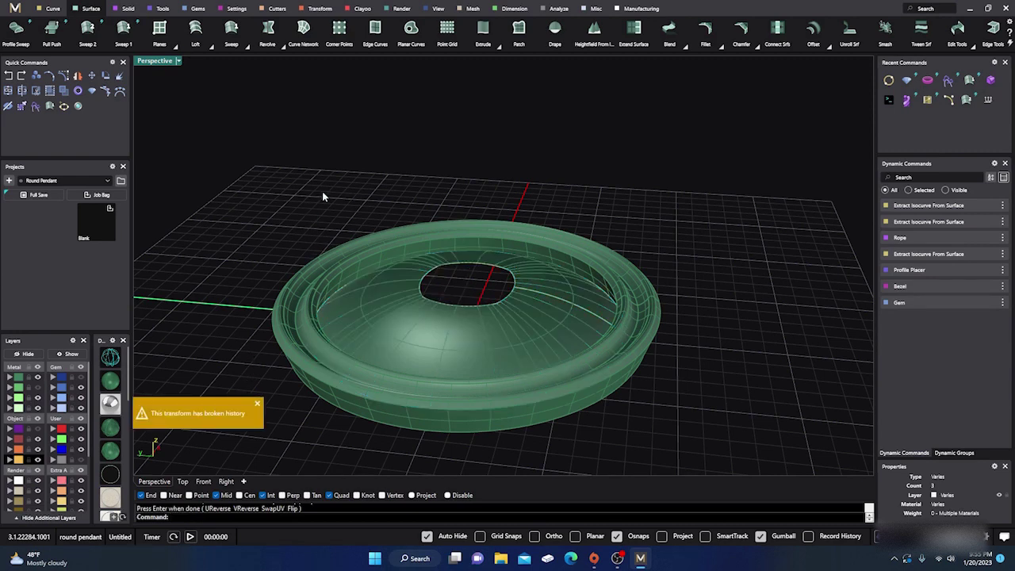
- Create an Auto Base from the swept dome surface to get its flat flow base
scroll(391, 270, down, 3)
right_drag(429, 322, 432, 356)
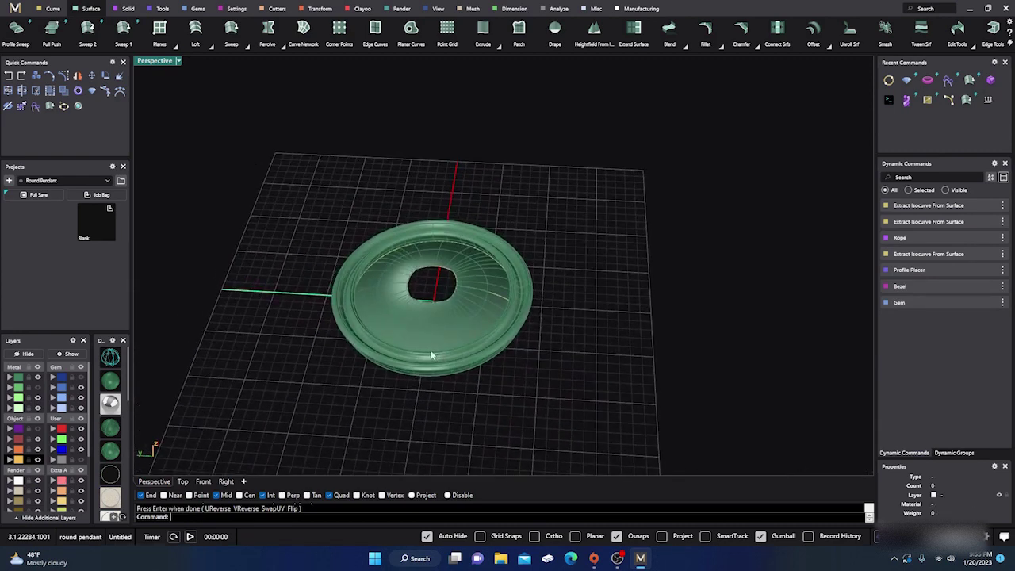
click(381, 306)
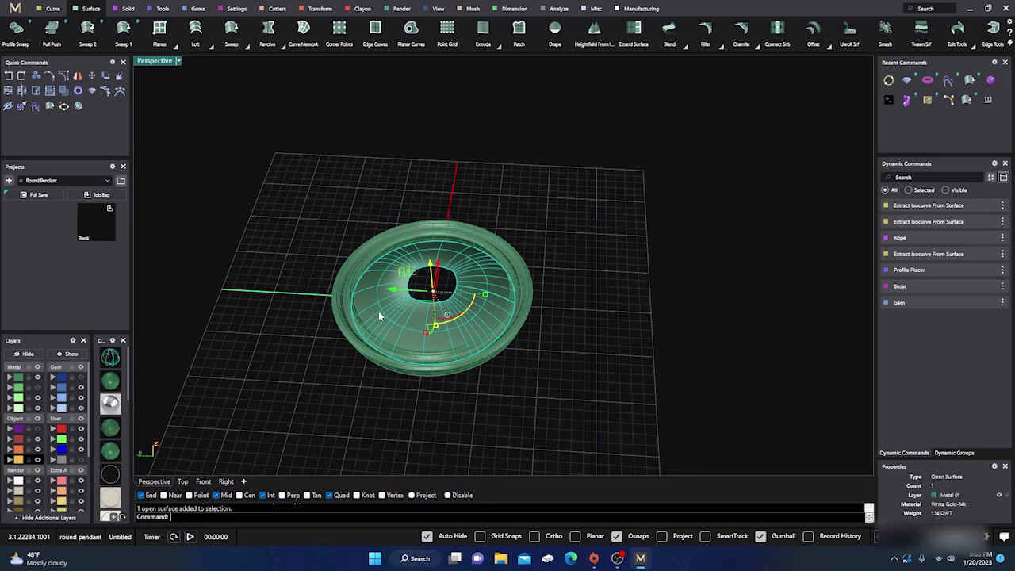
click(320, 9)
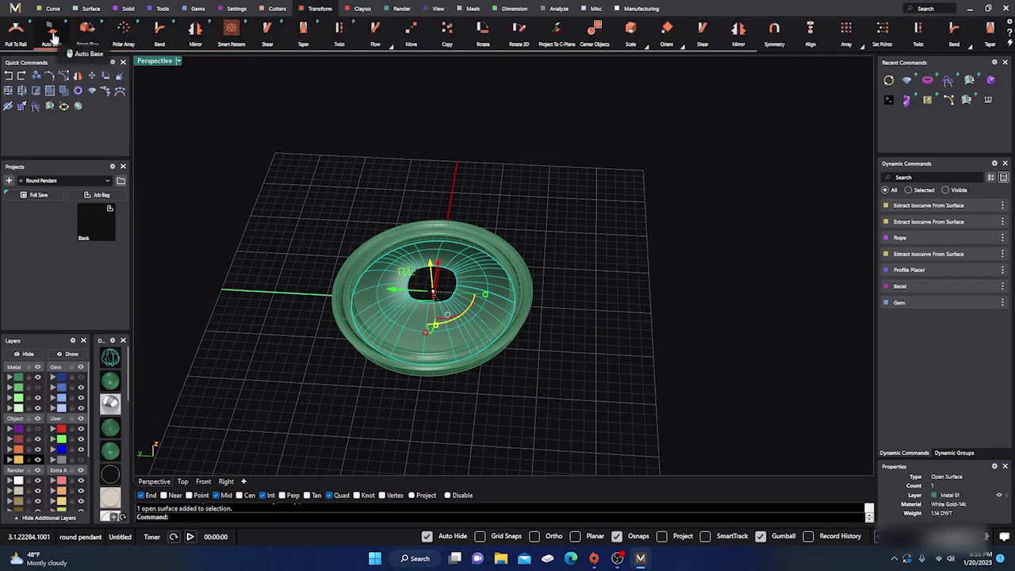
click(53, 36)
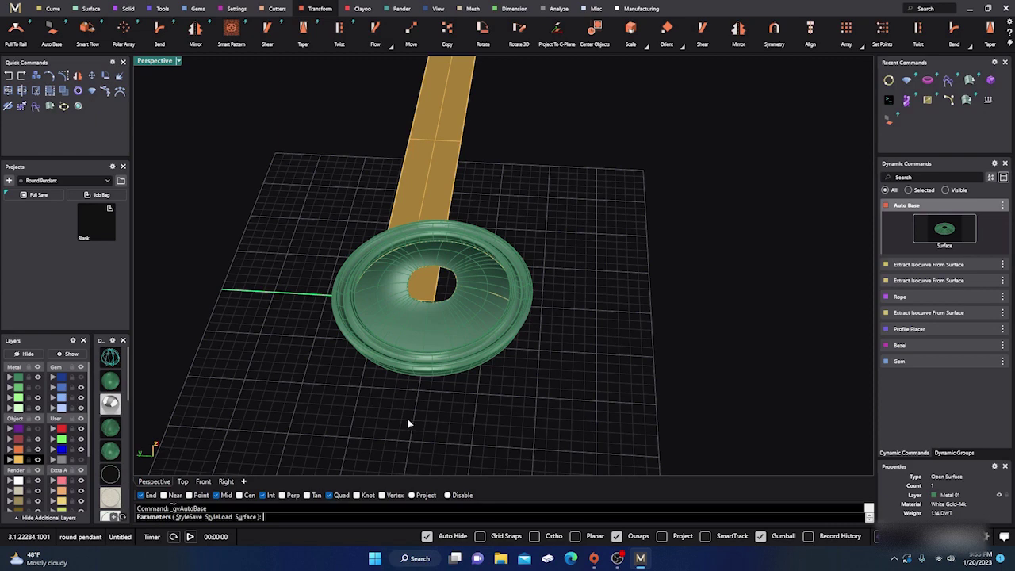
right_drag(409, 423, 302, 403)
right_click(334, 374)
- Move the flat base surface clear of the pendant, beyond the grid's +Y edge, and assign it to the Prop layer
scroll(396, 353, down, 5)
right_drag(428, 347, 384, 413)
click(572, 240)
drag(591, 212, 475, 129)
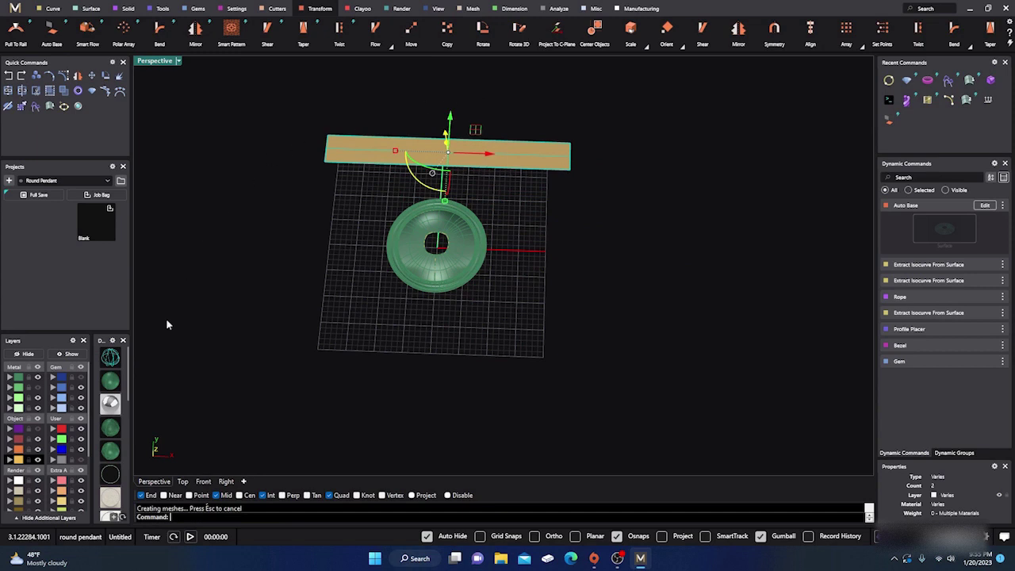
click(9, 503)
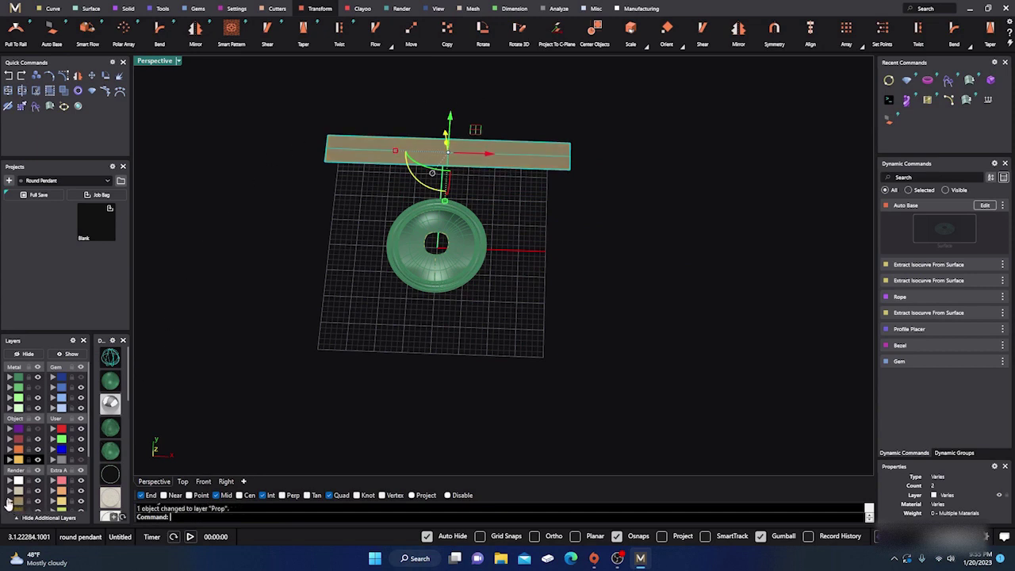
click(52, 7)
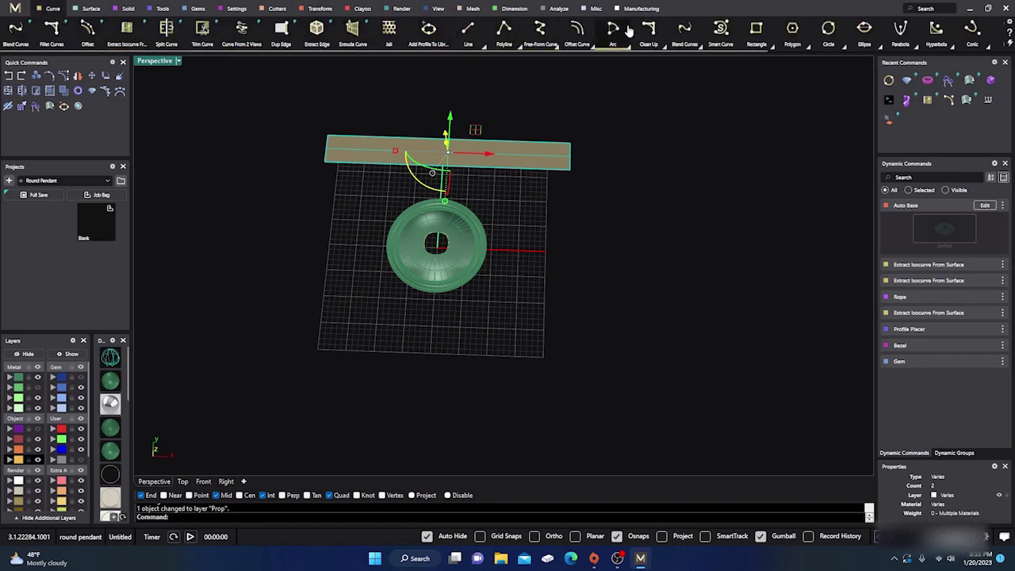
scroll(898, 32, down, 4)
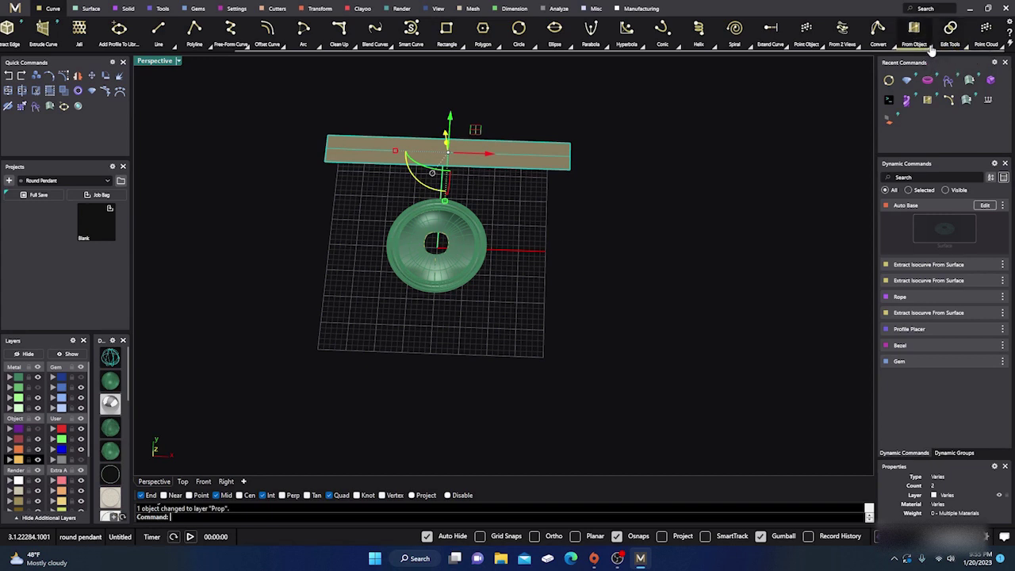
click(931, 47)
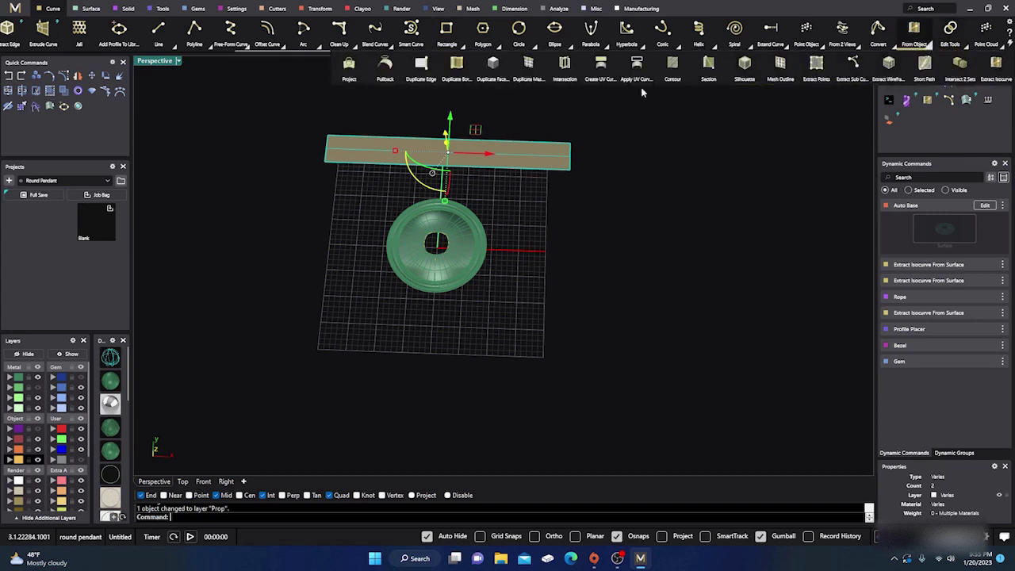
click(421, 69)
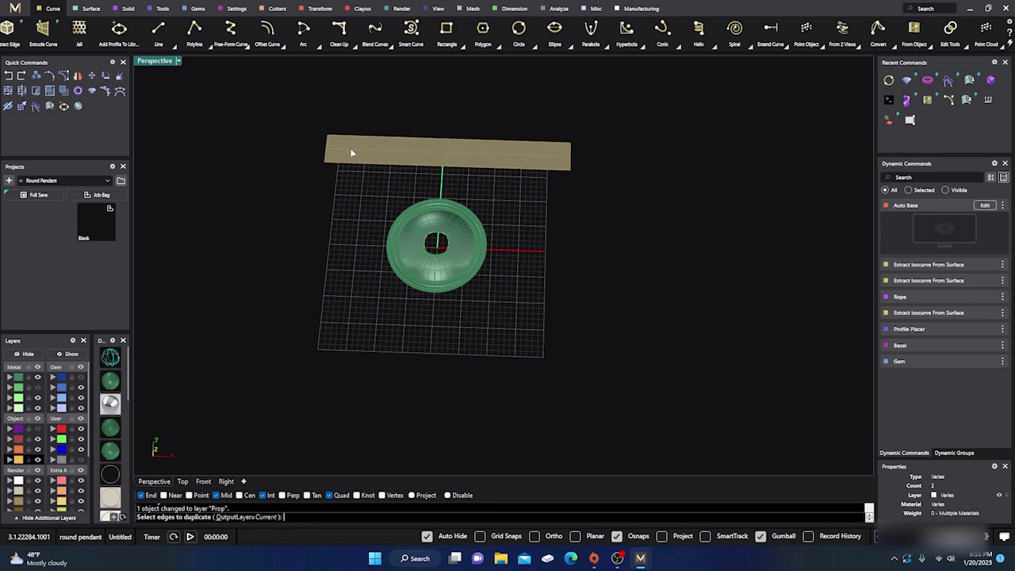
key(Escape)
- Duplicate the border of the flat base surface as a curve
click(385, 159)
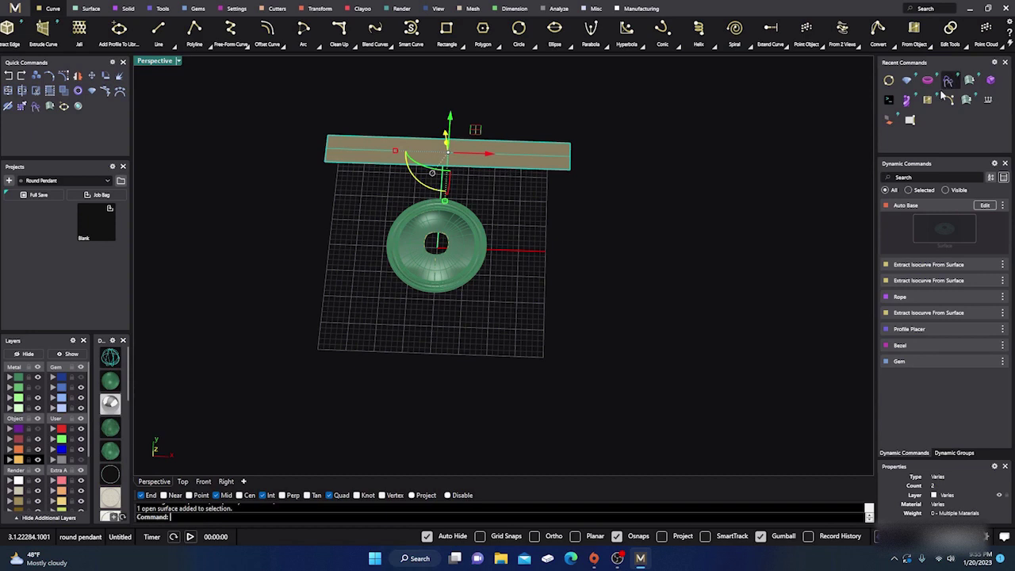
click(930, 48)
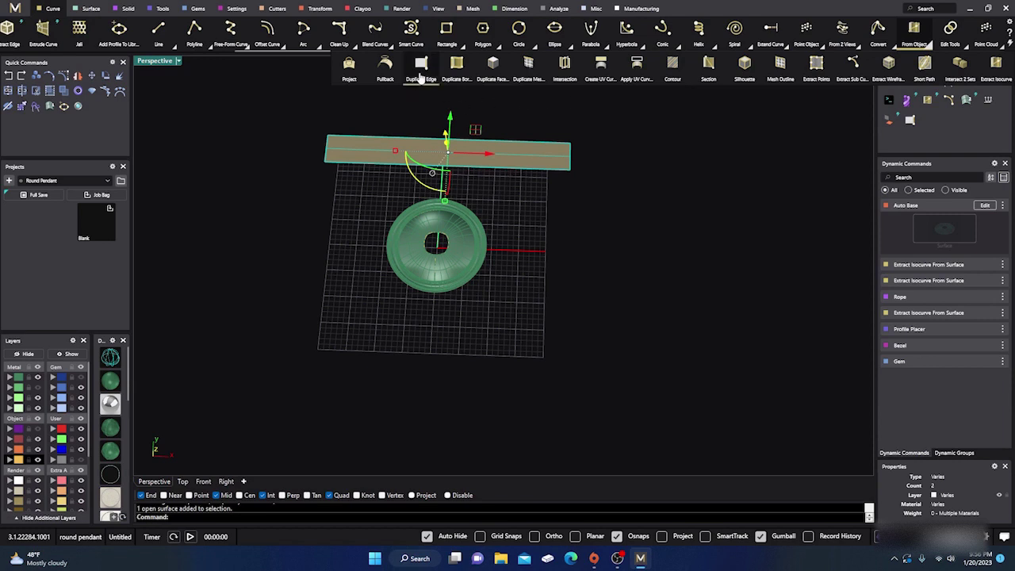
click(456, 65)
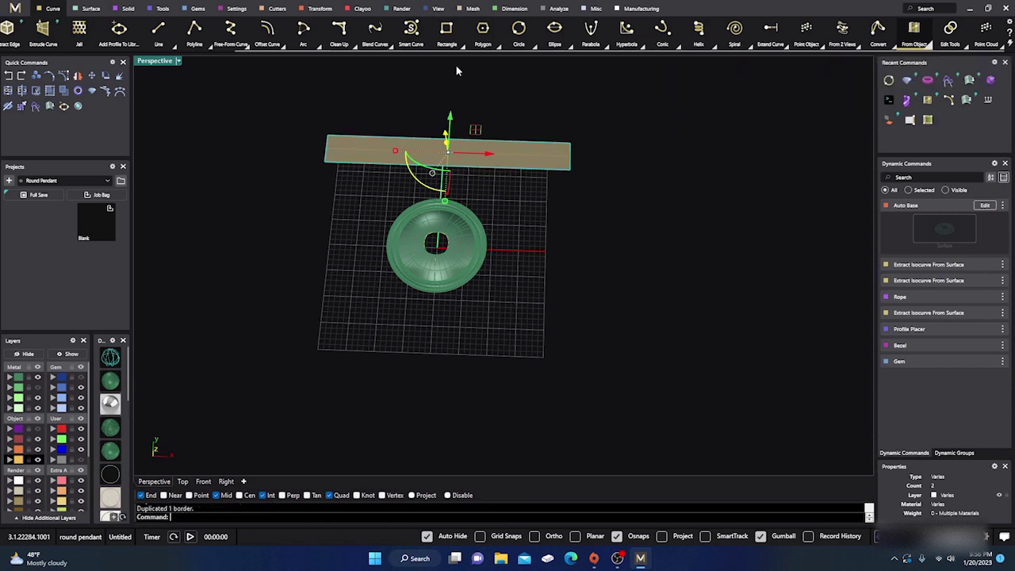
- Hide the Prop layer that holds the flat base surface
click(266, 251)
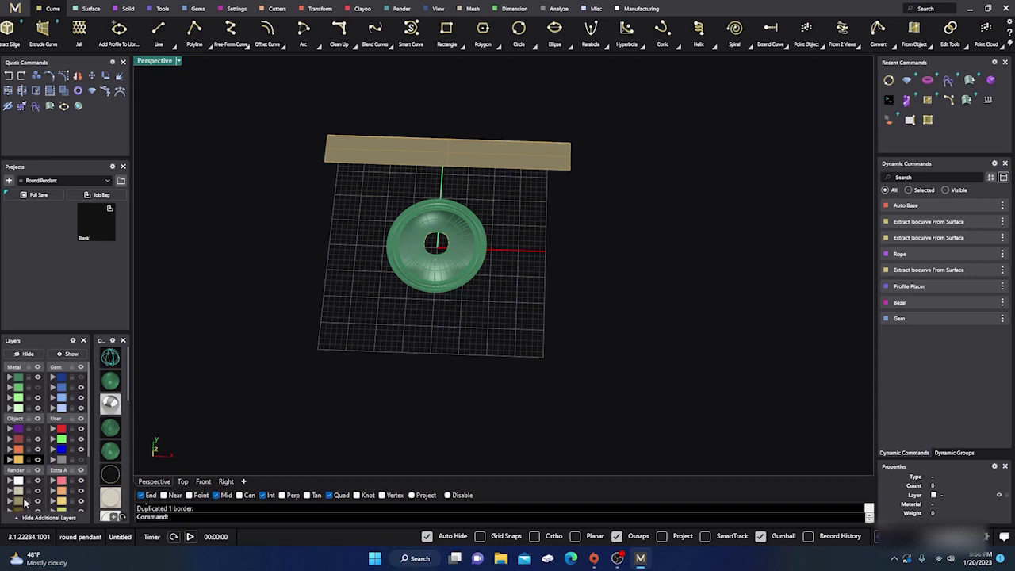
click(404, 142)
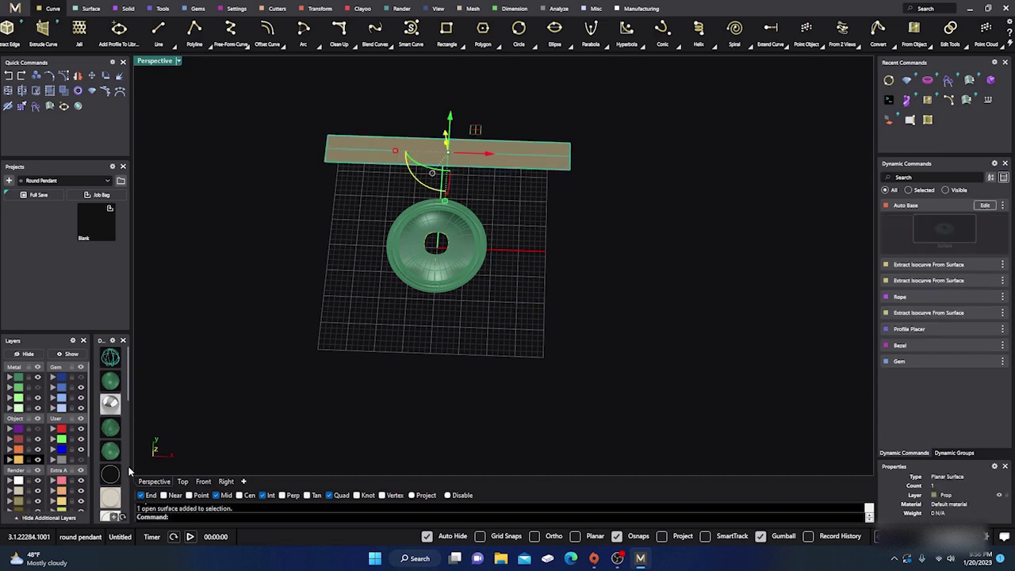
click(160, 390)
- Draw a line through the middle of the rectangular border, from the midpoint of one short edge to the midpoint of the other
right_drag(327, 241, 329, 256)
scroll(330, 256, down, 5)
scroll(346, 198, up, 7)
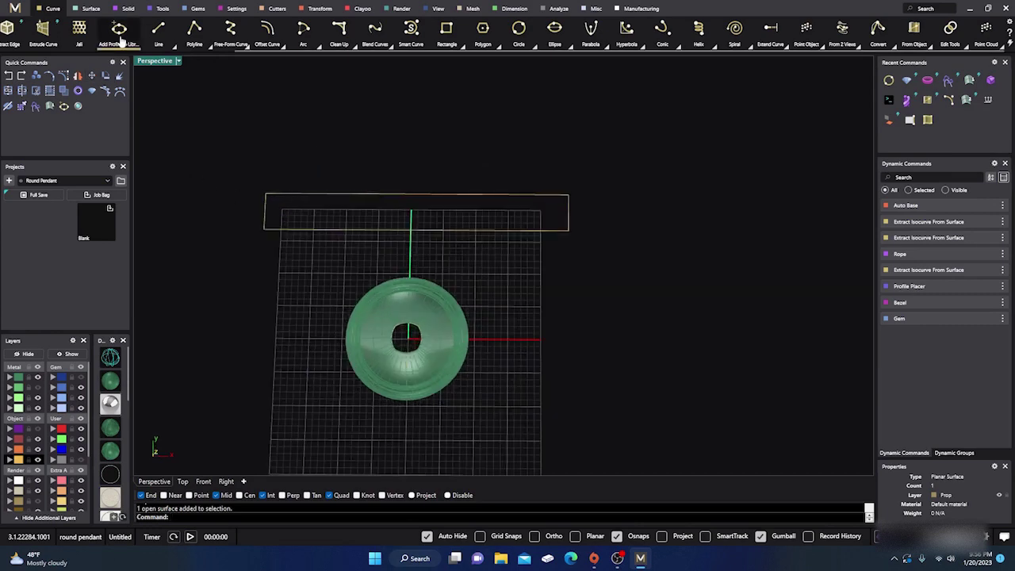
click(158, 28)
click(265, 214)
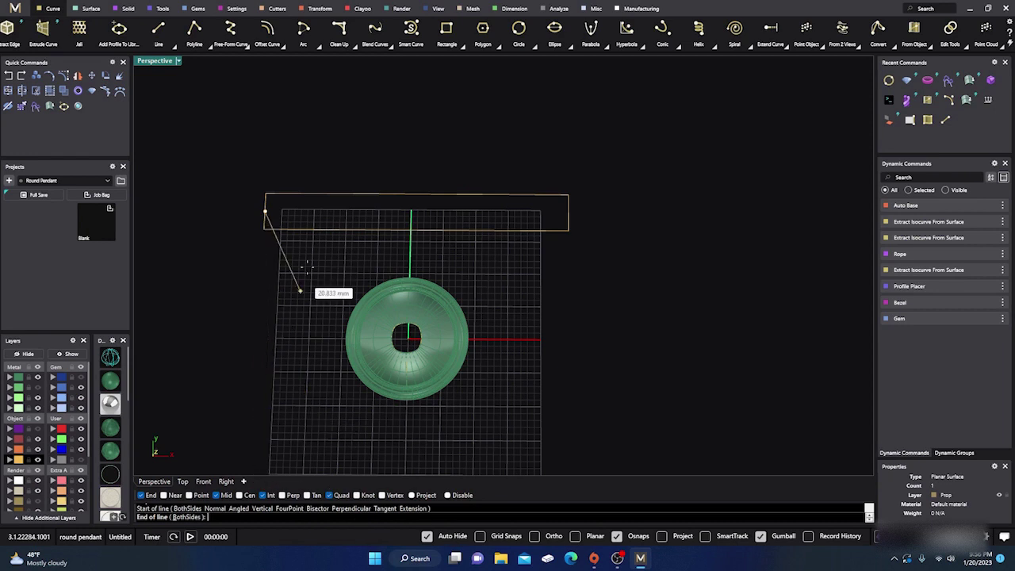
click(568, 210)
- Explode the rectangular border into separate edge curves
scroll(616, 199, down, 4)
right_drag(623, 251, 515, 233)
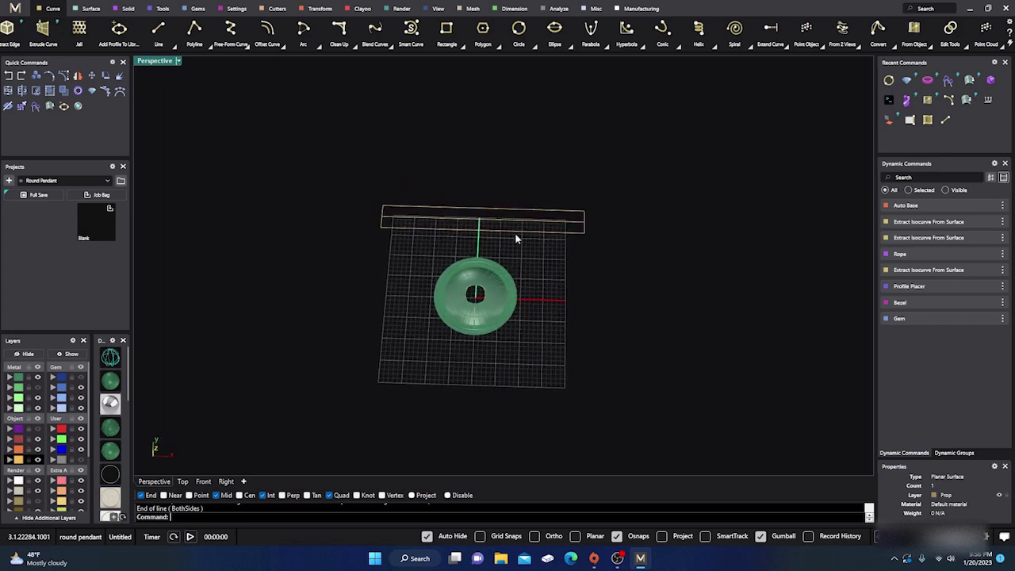
scroll(418, 206, up, 3)
shift+click(419, 207)
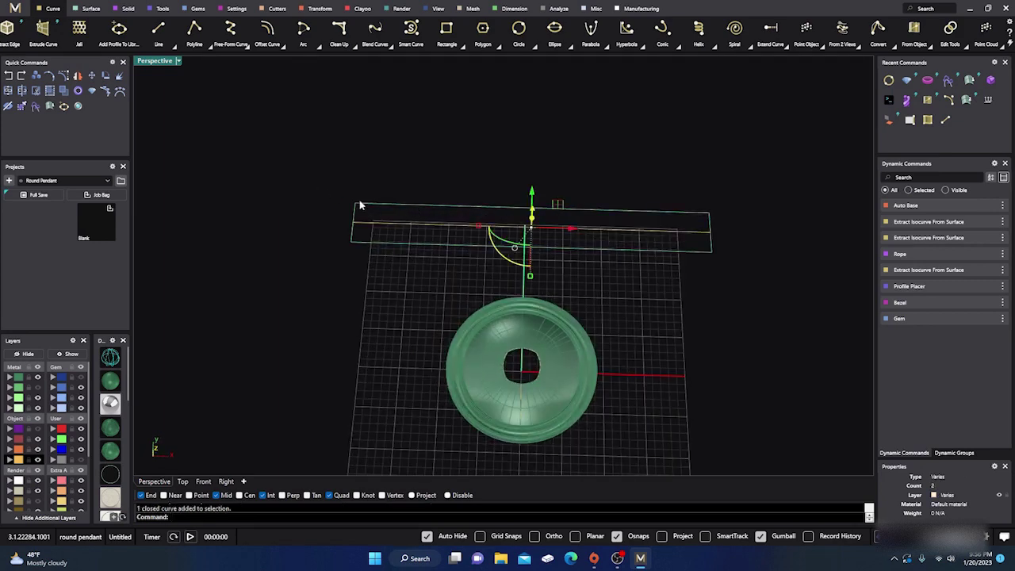
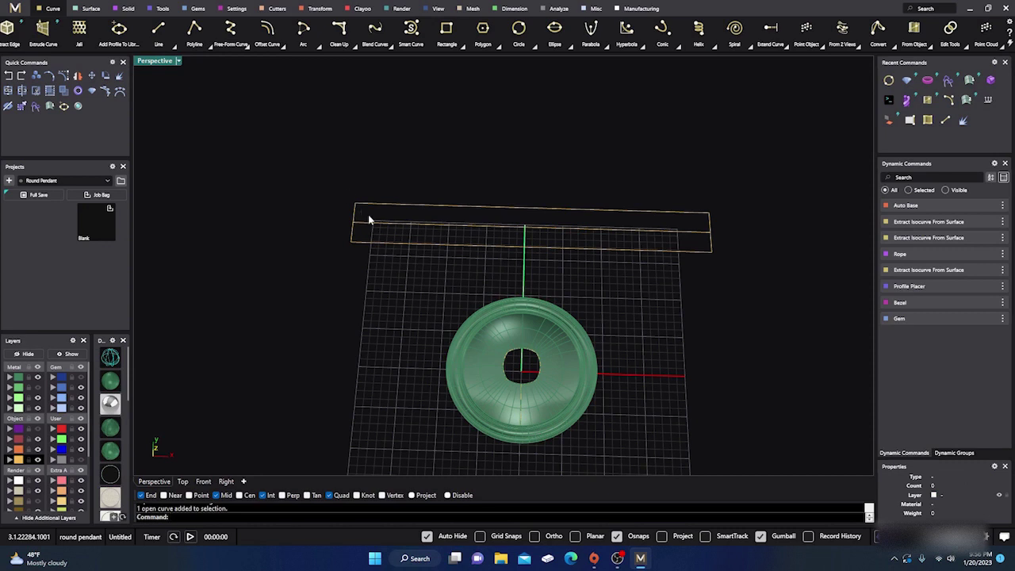
click(356, 236)
click(377, 242)
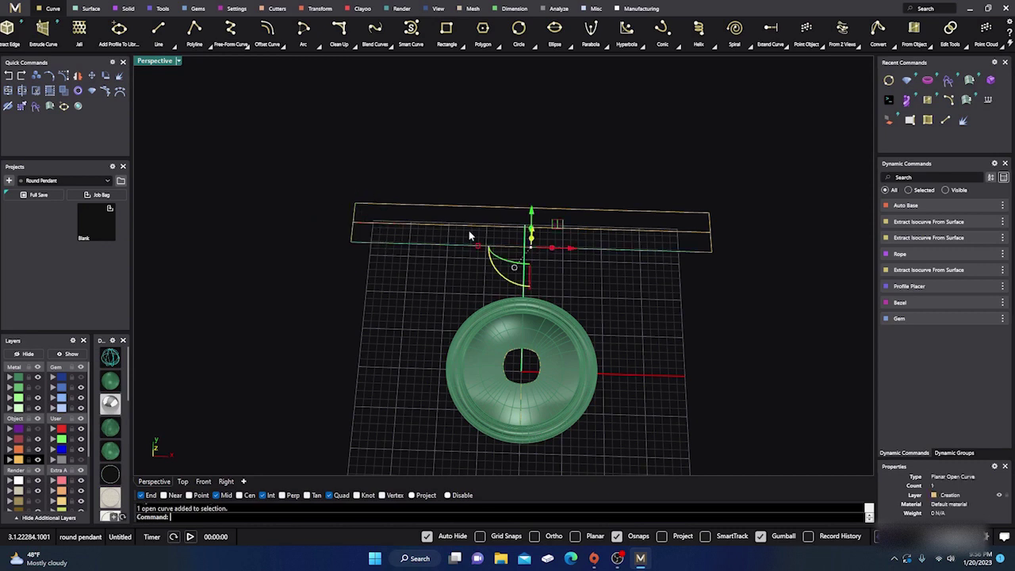
click(472, 148)
scroll(238, 211, down, 2)
right_drag(260, 234, 260, 240)
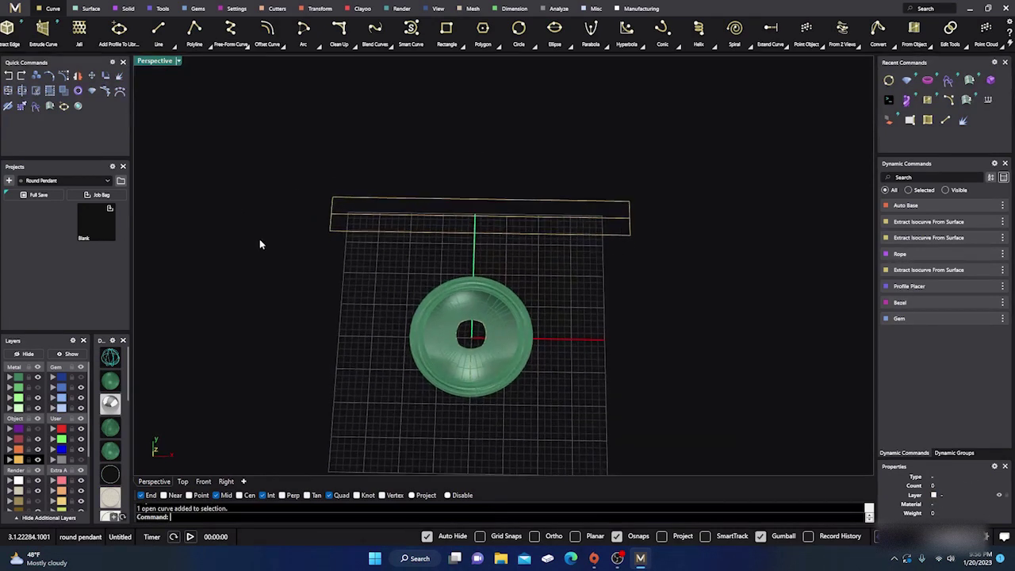
- Maximize the Top view and frame the rectangular border and its centre line
double_click(167, 68)
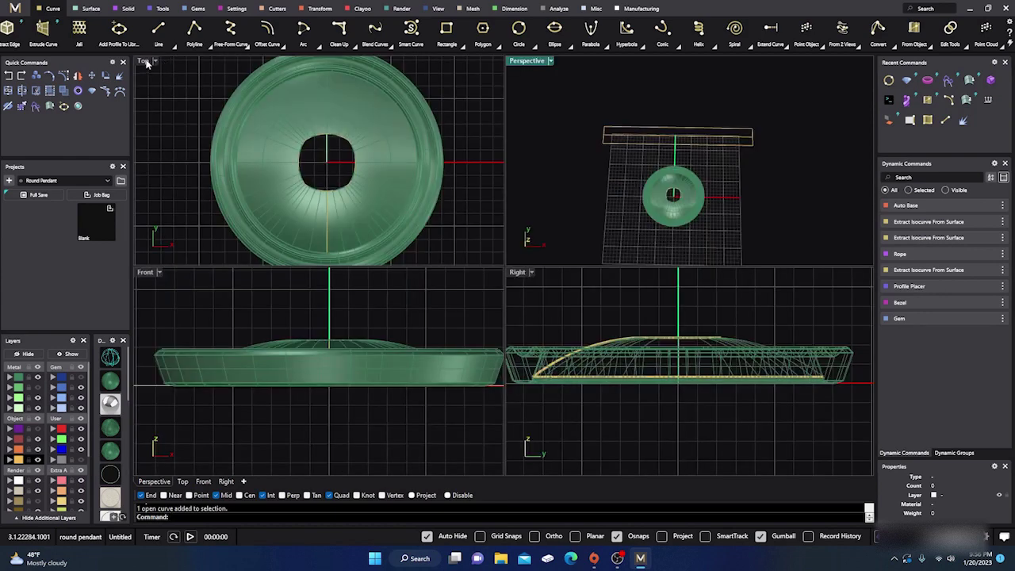
double_click(147, 64)
scroll(335, 226, down, 10)
right_drag(411, 175, 446, 345)
scroll(389, 272, up, 4)
right_drag(435, 233, 455, 221)
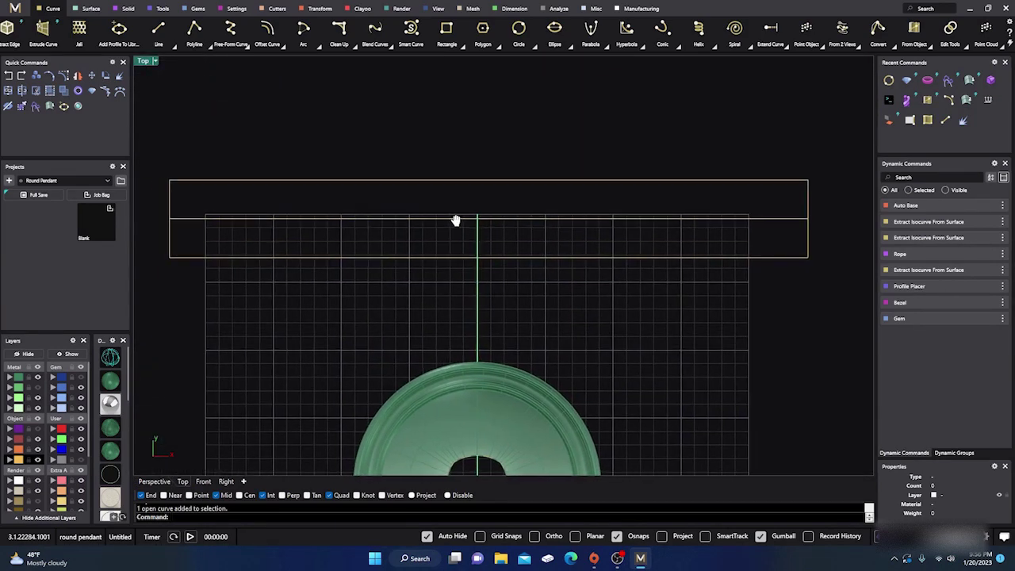
- Try dividing the border's upper long edge by number into 4 segments with its ends marked
click(427, 185)
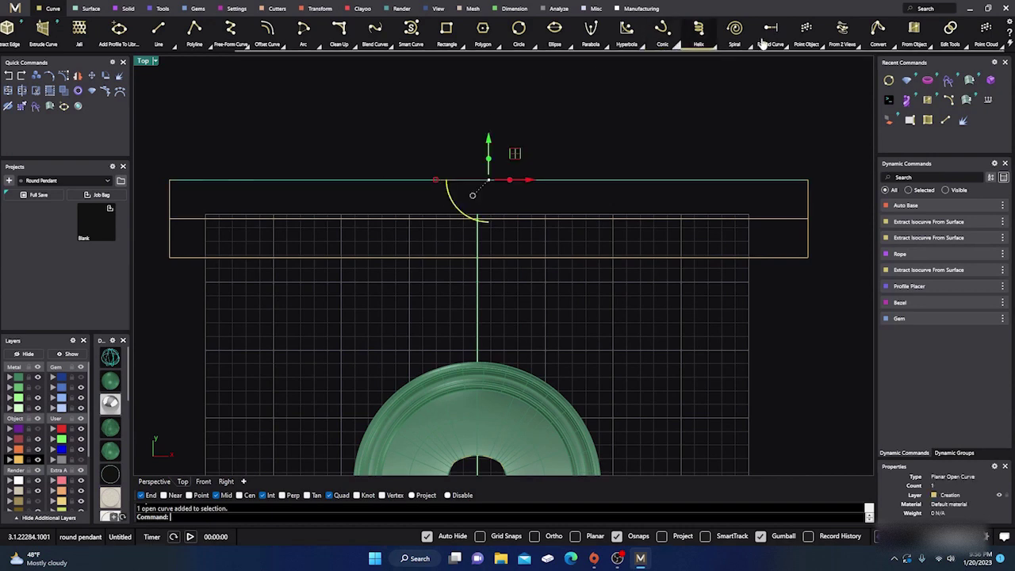
click(822, 49)
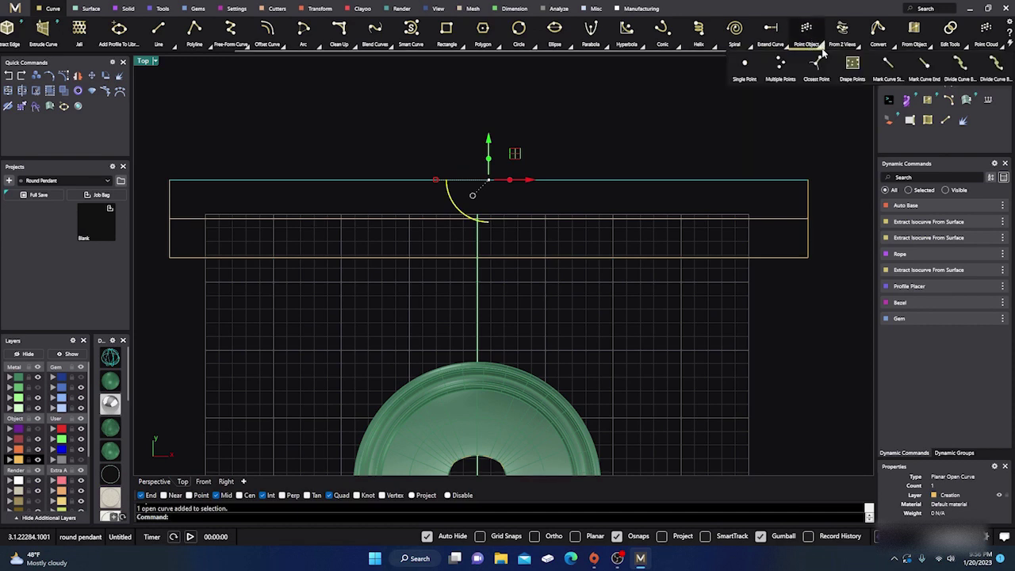
click(995, 67)
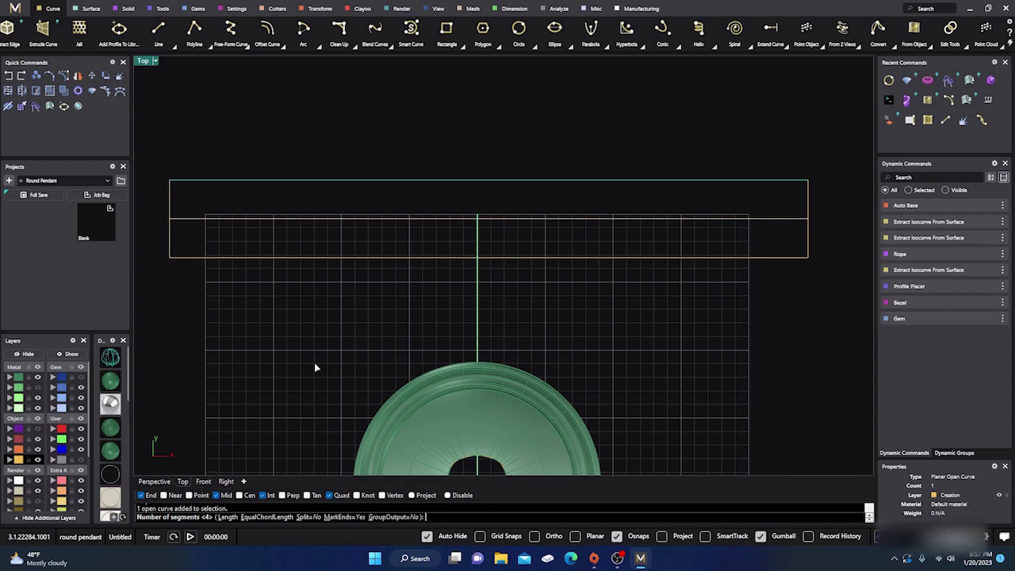
key(Return)
key(Delete)
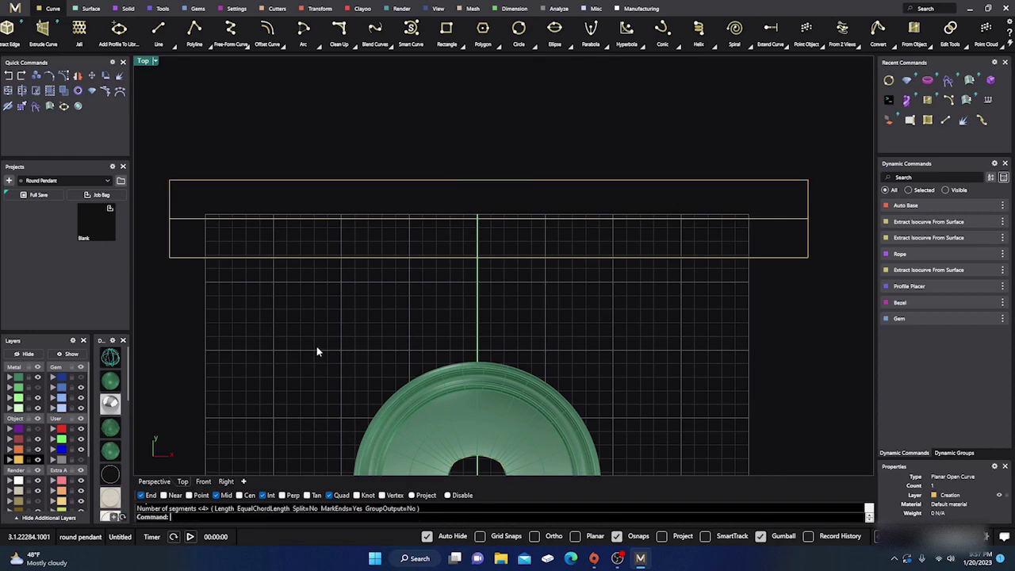
- Draw a short vertical line upward from the rectangular border's upper-left corner
click(158, 29)
click(169, 180)
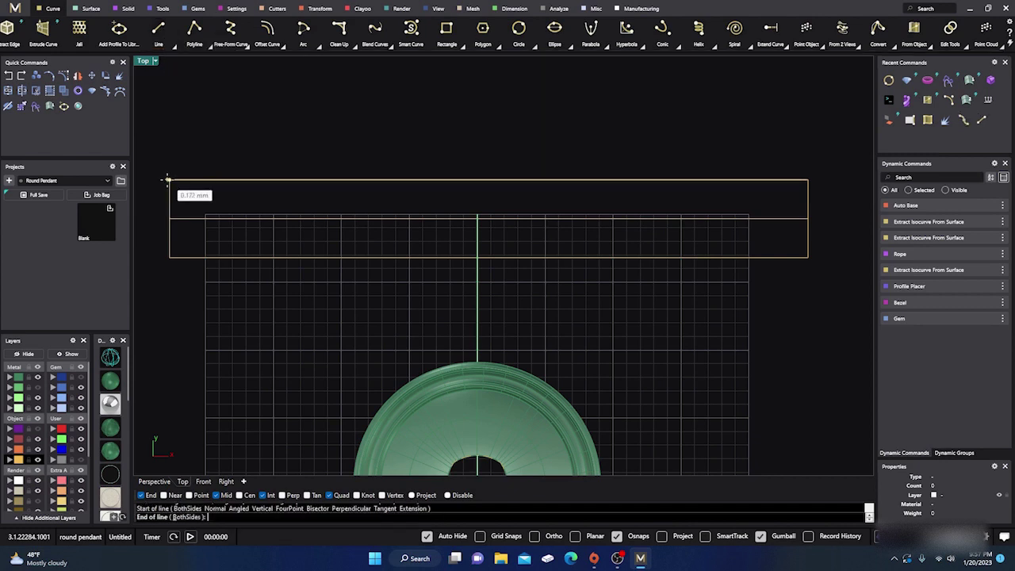
click(170, 141)
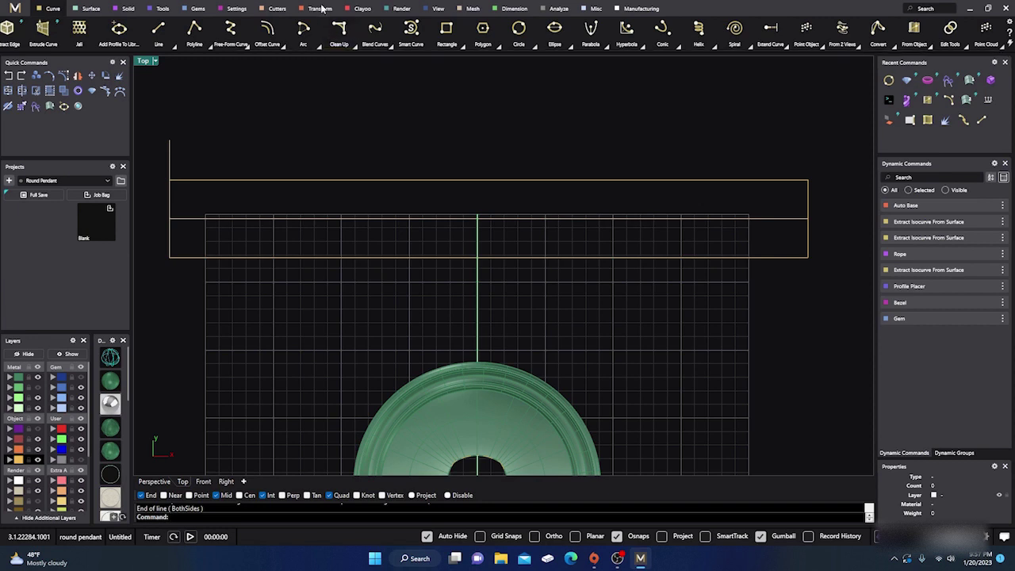
- Array the short vertical line along the border's upper long edge with 10 items
click(320, 10)
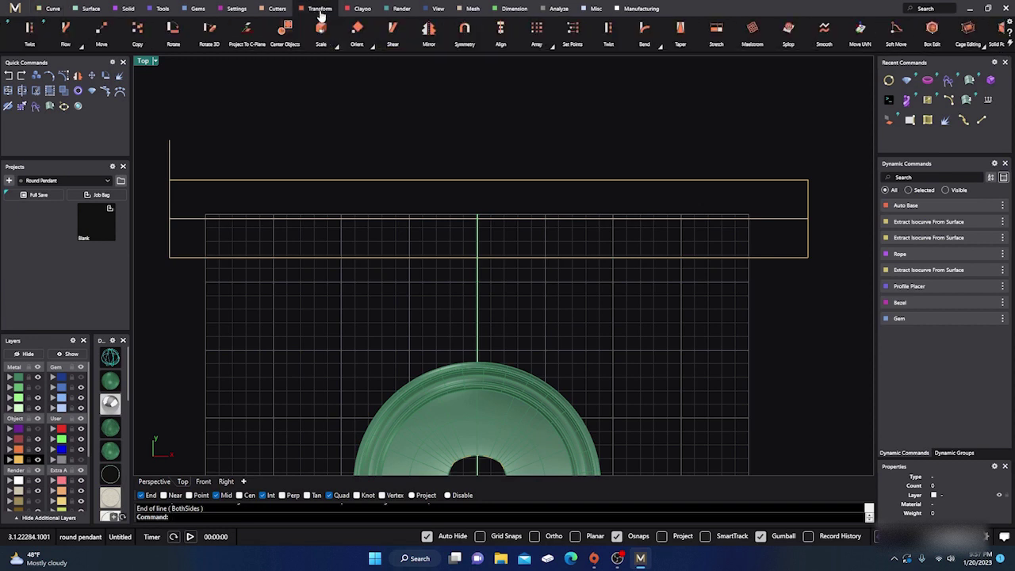
click(551, 46)
click(574, 66)
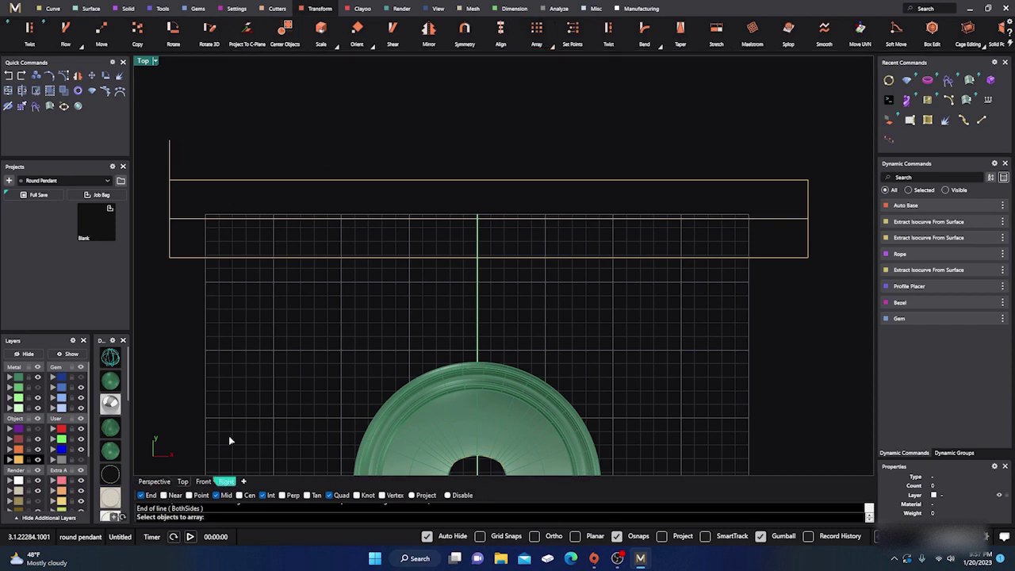
click(171, 159)
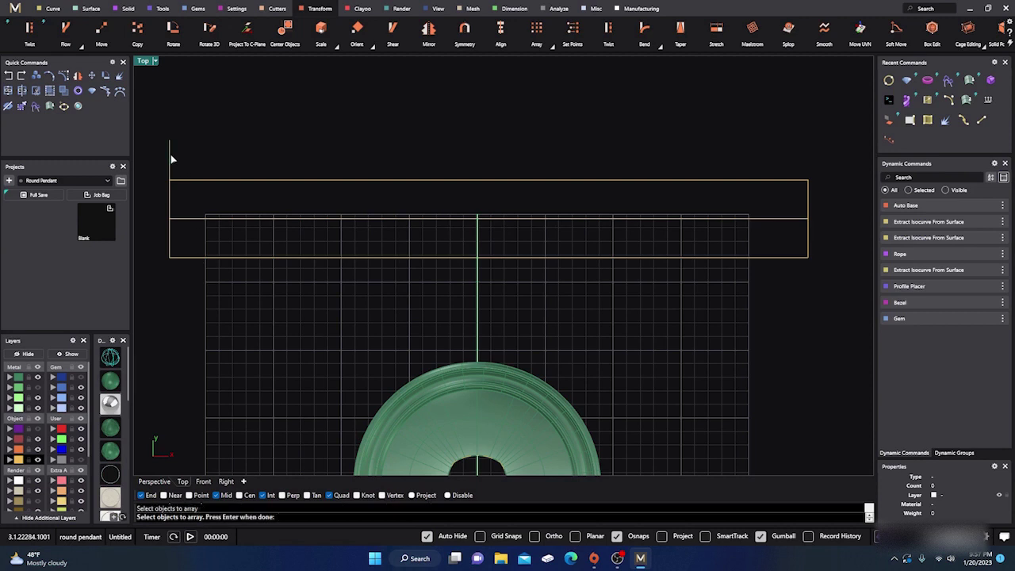
key(Return)
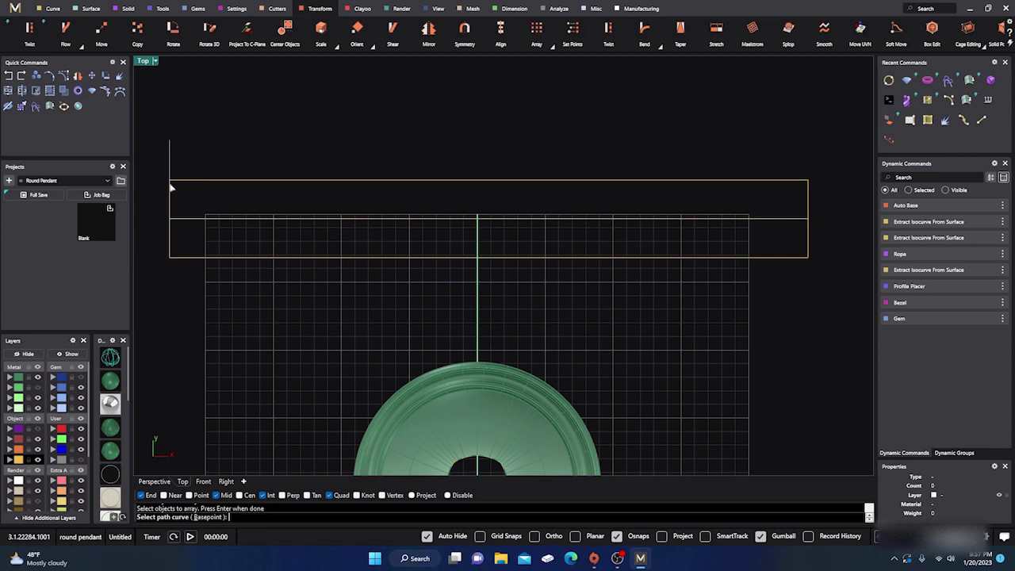
click(176, 182)
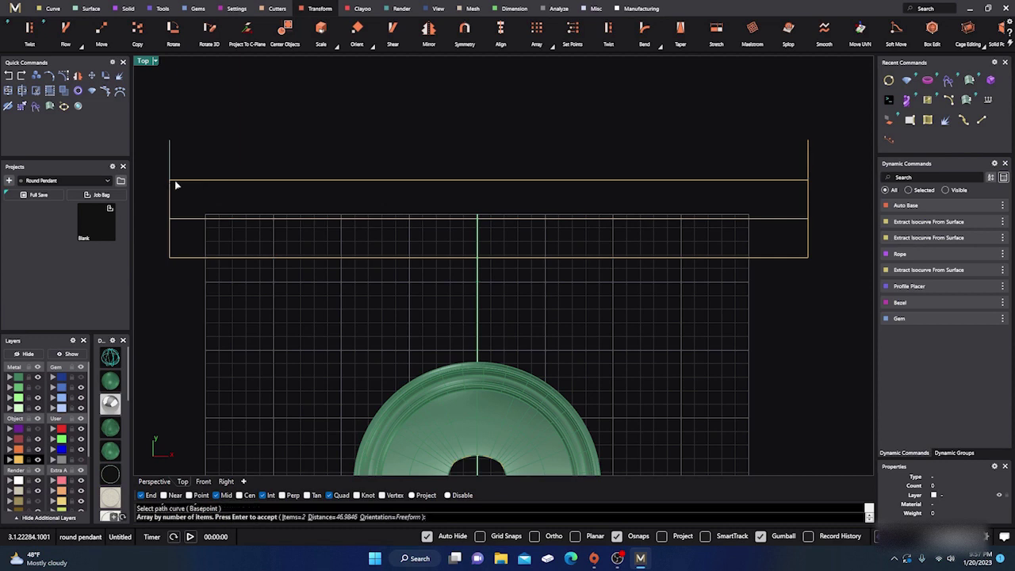
click(290, 517)
text(10)
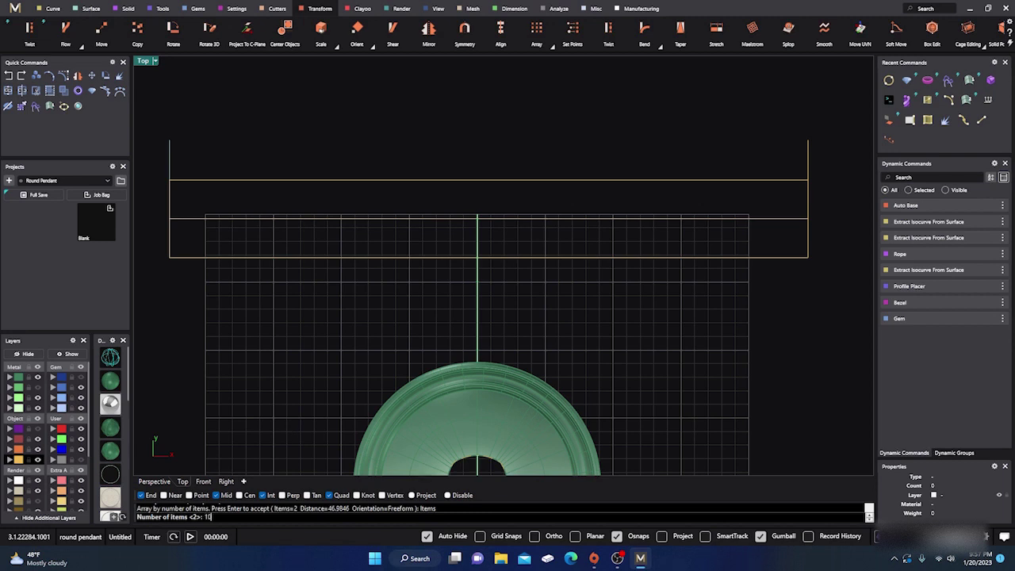
key(Return)
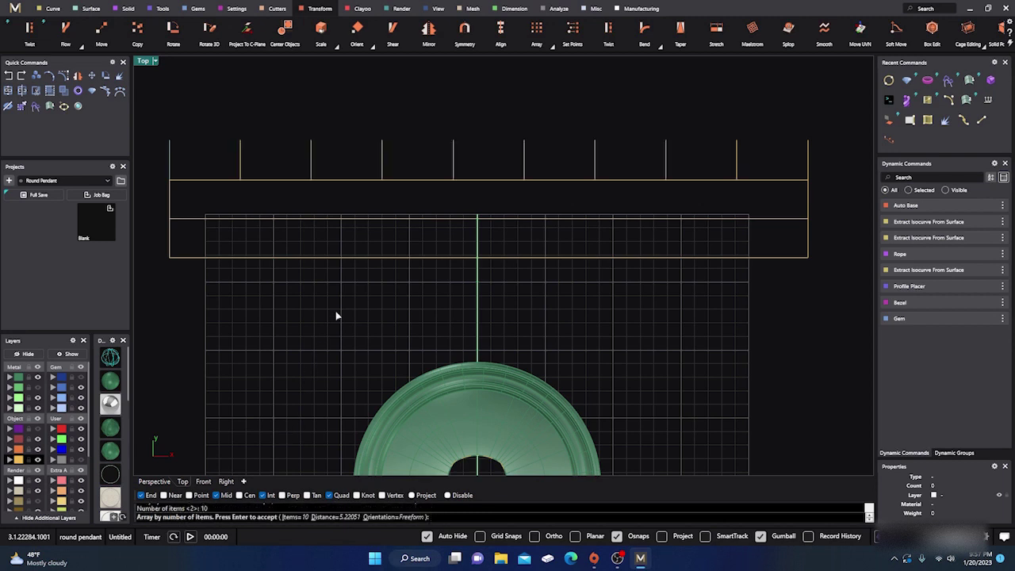
key(Return)
- Mirror the ten short vertical lines across the border's horizontal centre line, keeping the originals
scroll(399, 259, down, 2)
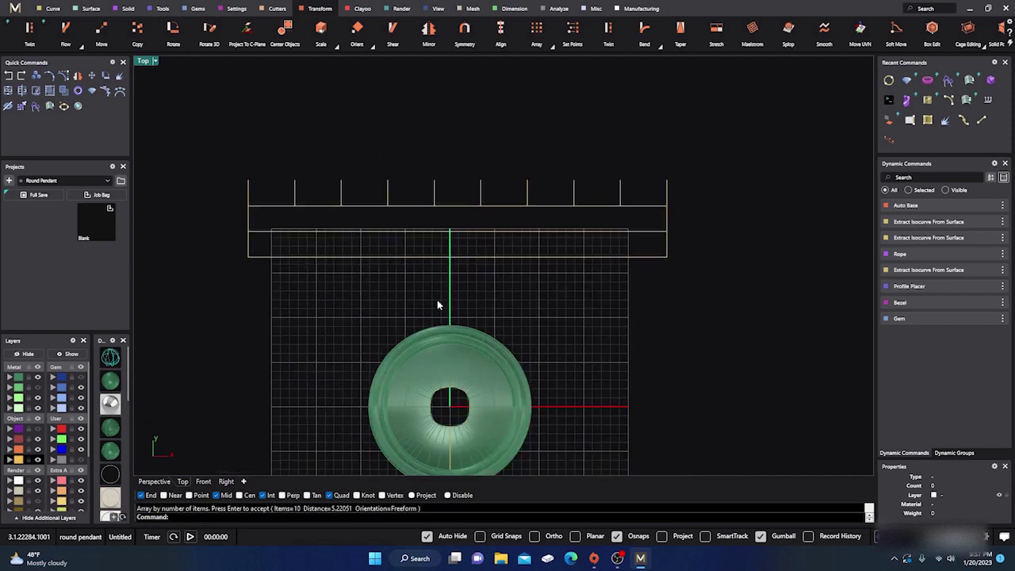
right_drag(447, 310, 417, 289)
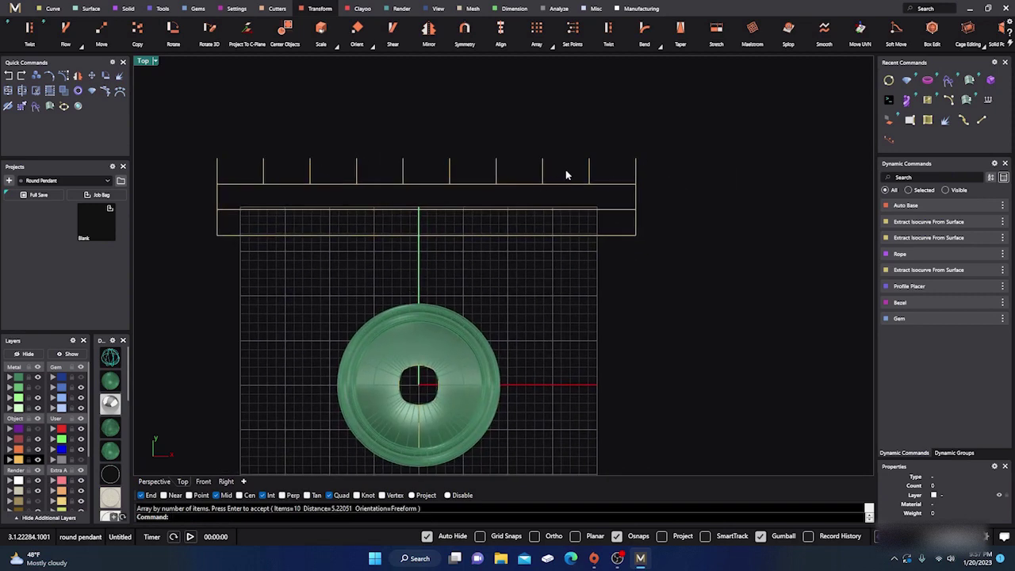
drag(627, 164, 188, 178)
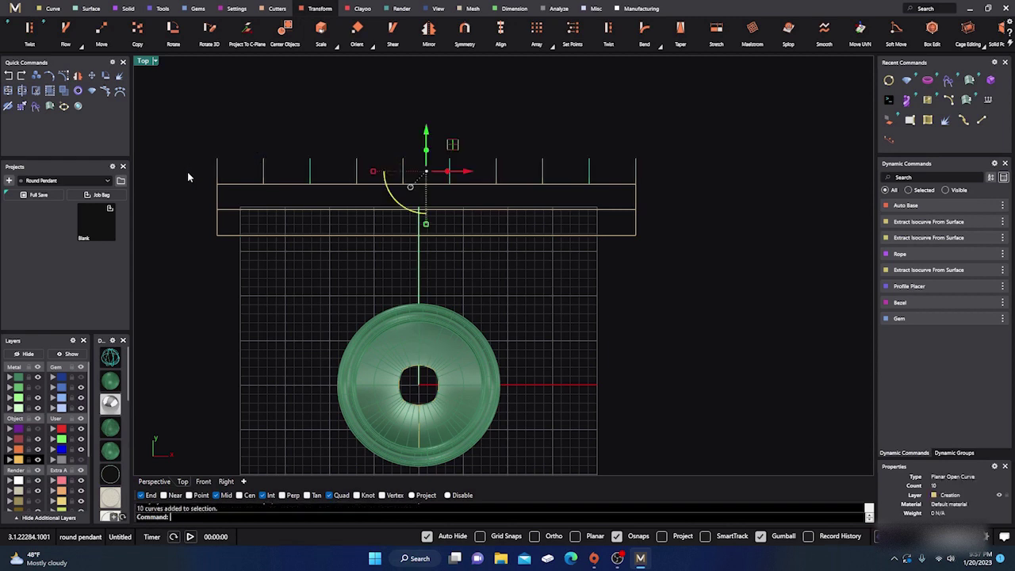
click(78, 75)
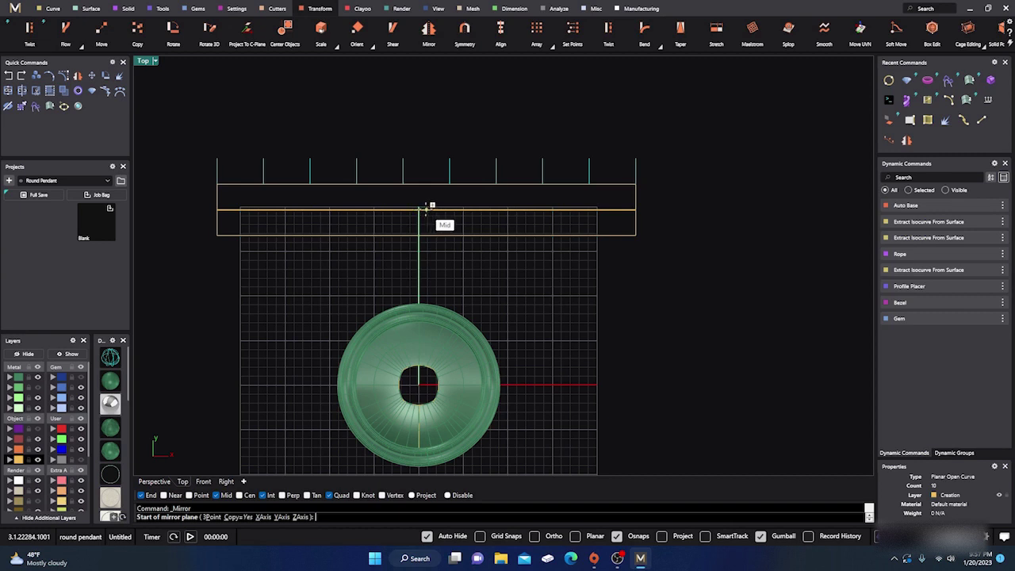
click(427, 207)
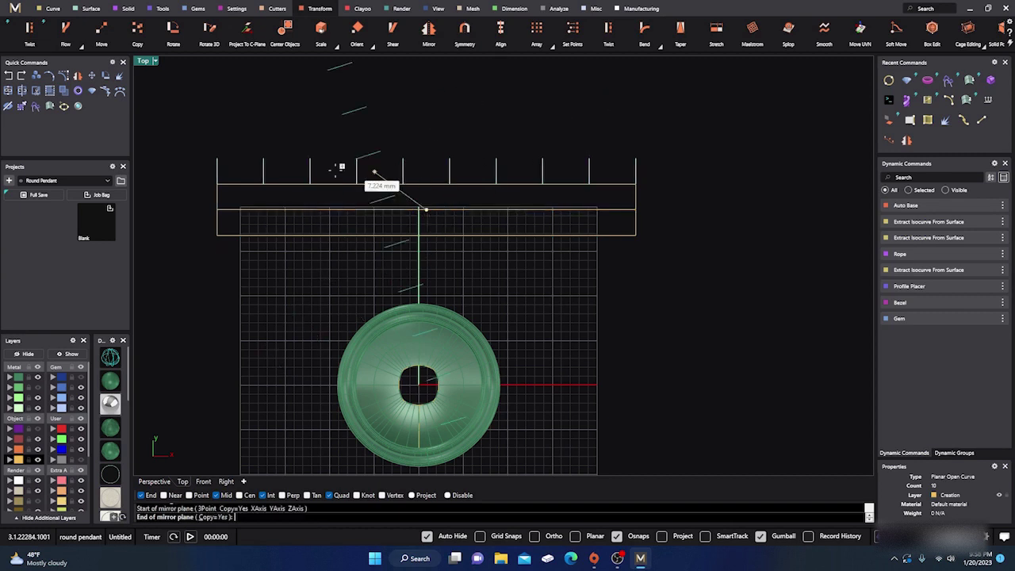
click(181, 206)
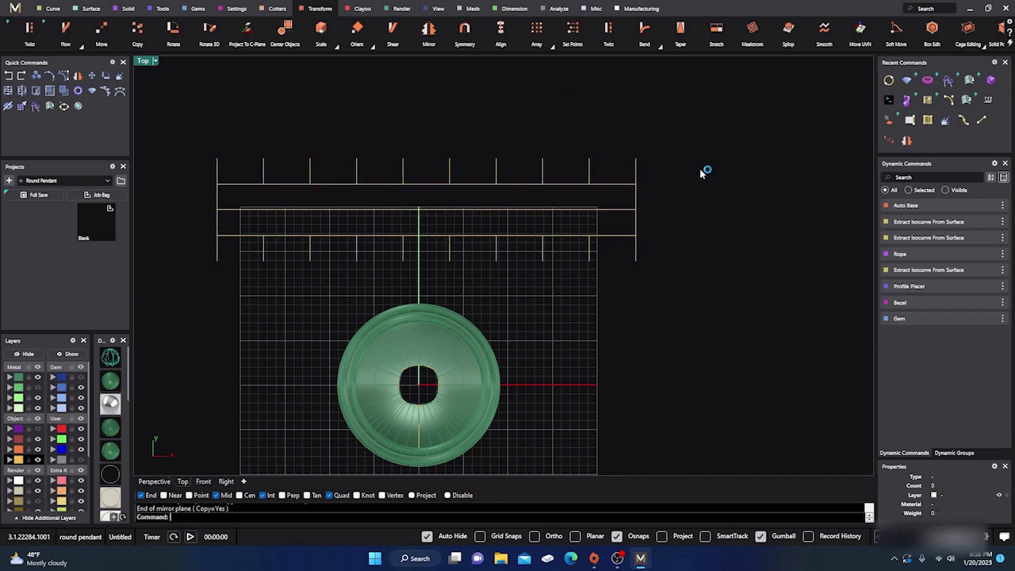
- Blend a curve from the second-to-last upper tick line to the last lower tick line at the border's right end
right_drag(705, 172, 583, 206)
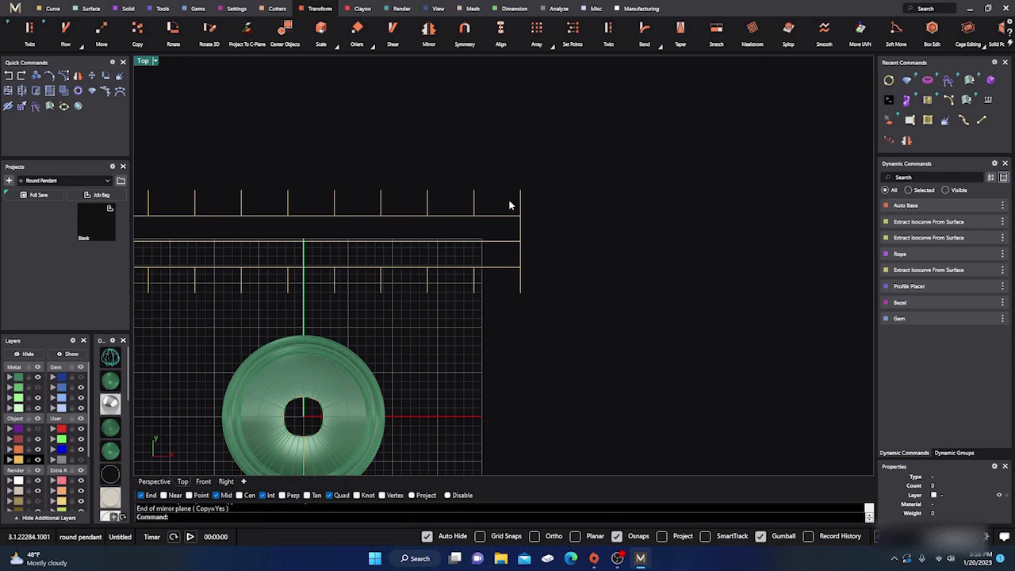
scroll(607, 168, down, 2)
right_drag(634, 227, 575, 219)
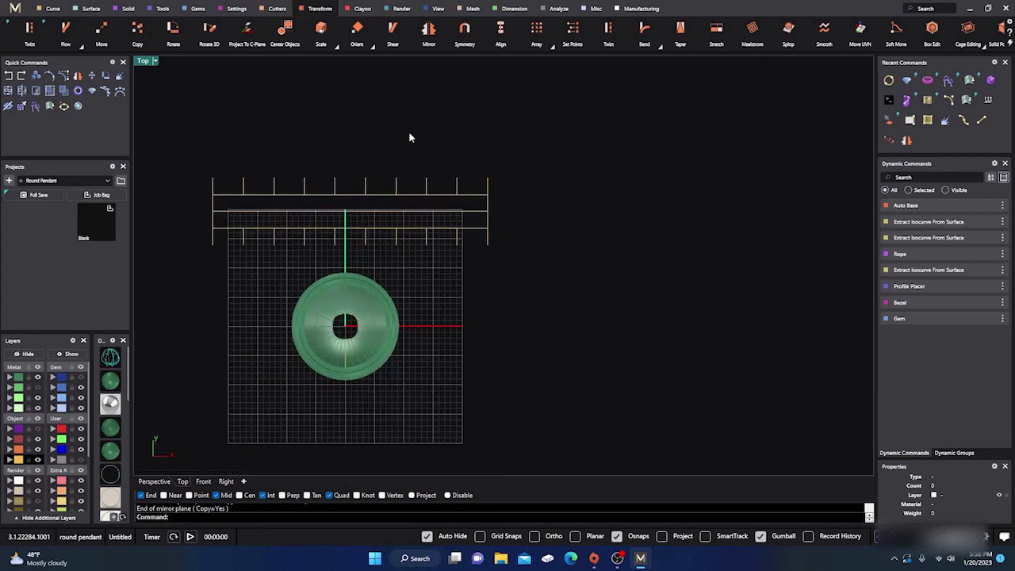
click(53, 8)
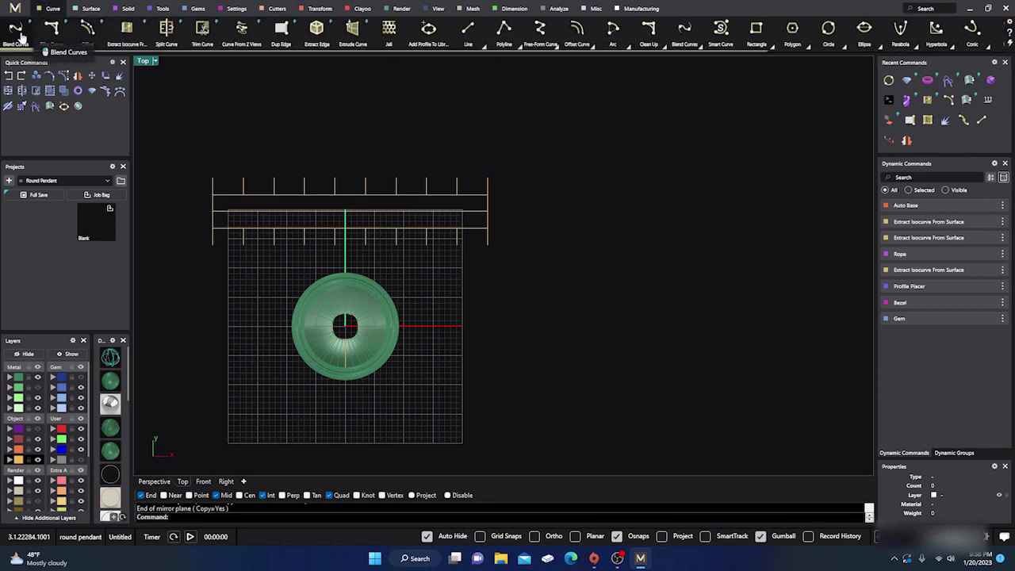
scroll(290, 43, down, 1)
scroll(293, 44, down, 4)
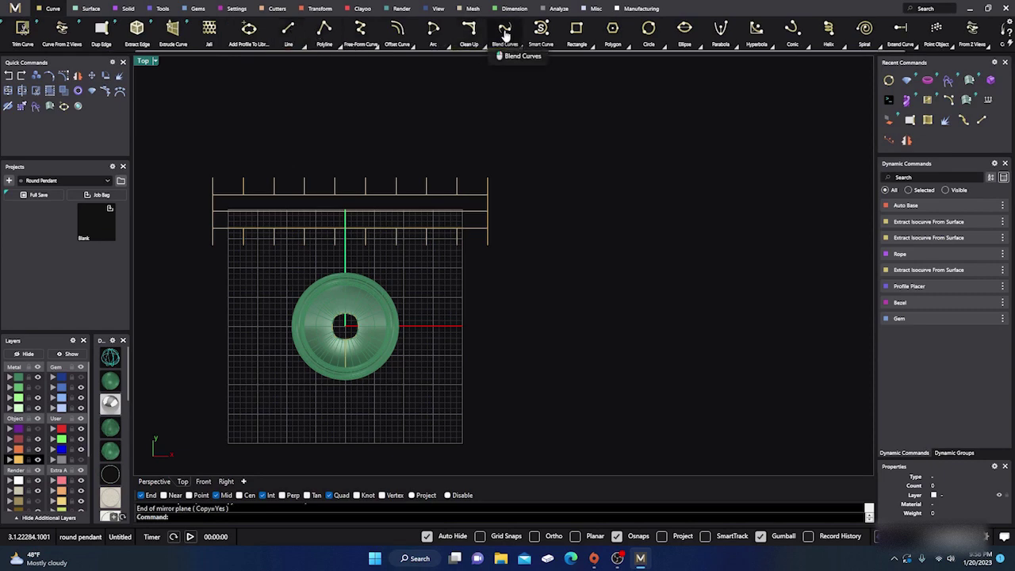
click(504, 31)
scroll(469, 199, up, 6)
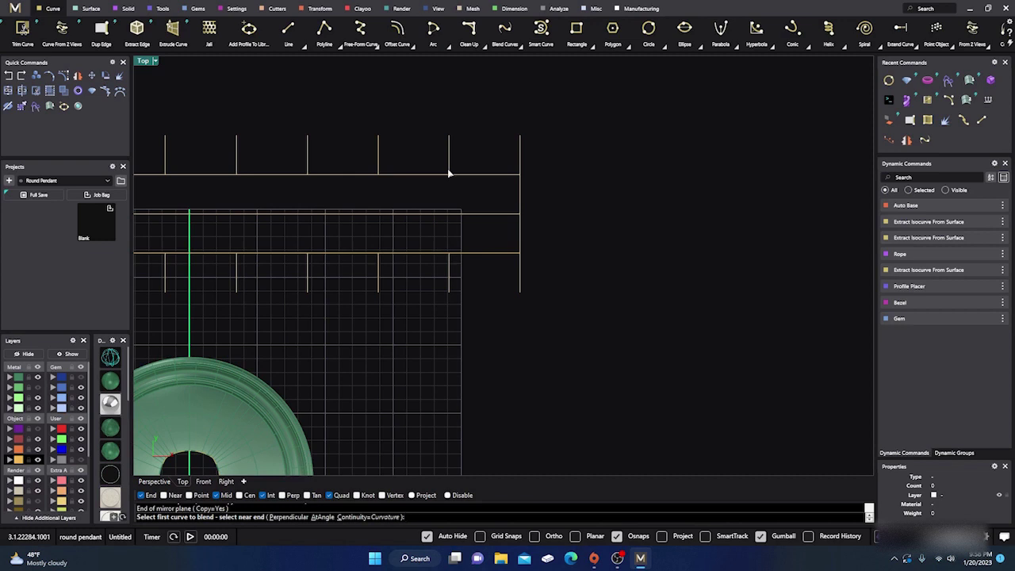
click(449, 173)
click(521, 261)
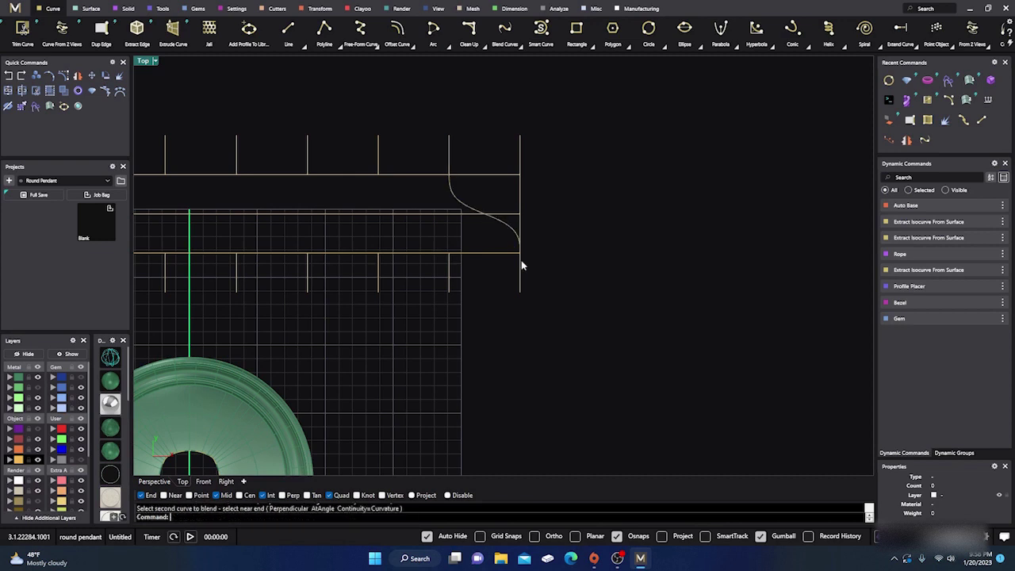
- Blend a crossing curve from the last upper tick line to the second-to-last lower tick line
key(Return)
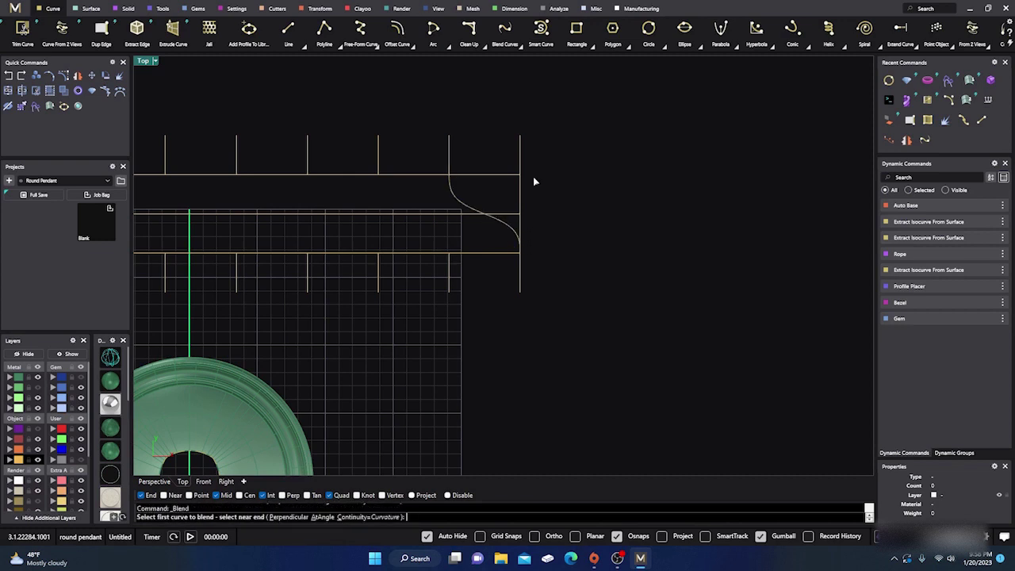
click(521, 170)
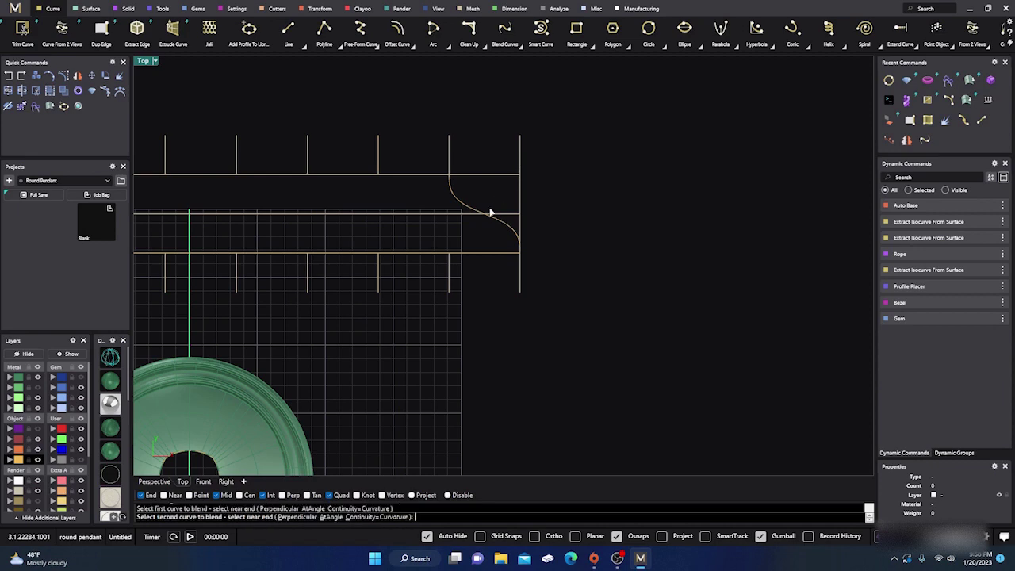
click(449, 264)
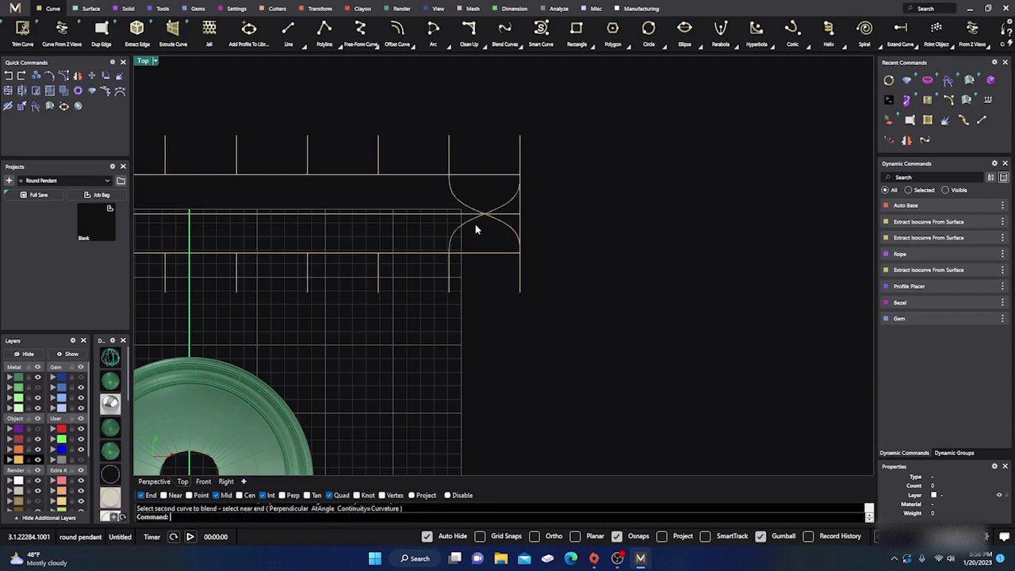
- Restore the four-view layout and add a profile with Profile Placer to the blend curve starting at the border's upper-right corner
double_click(141, 62)
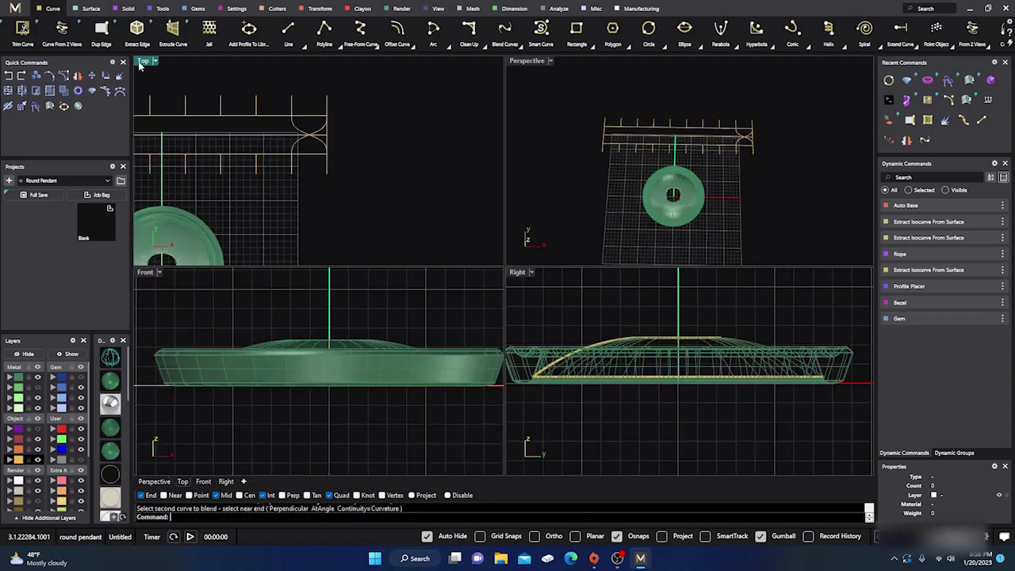
right_drag(364, 311, 267, 351)
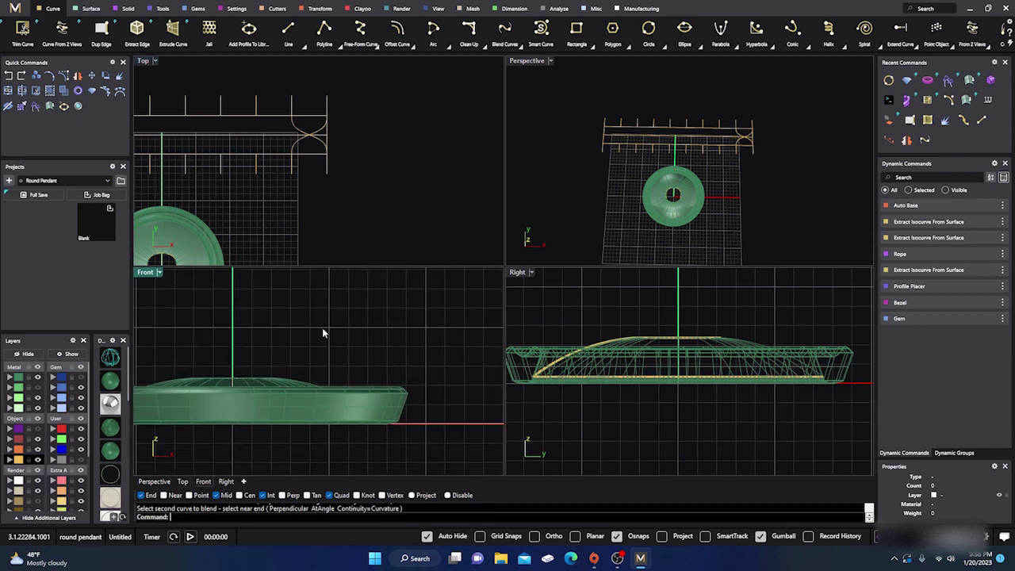
right_drag(341, 334, 327, 361)
right_drag(309, 209, 327, 214)
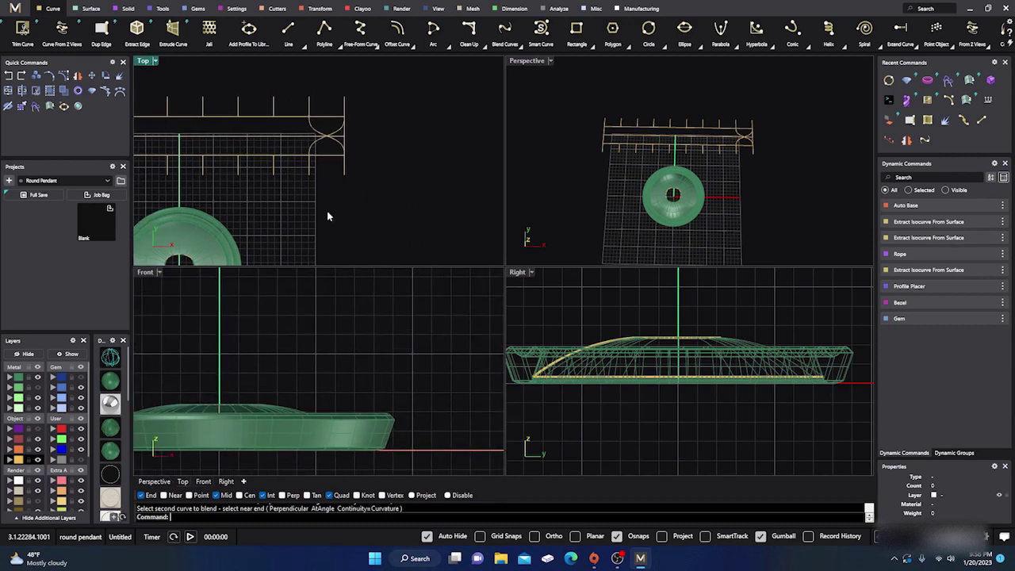
right_drag(728, 344, 572, 362)
right_drag(752, 369, 705, 348)
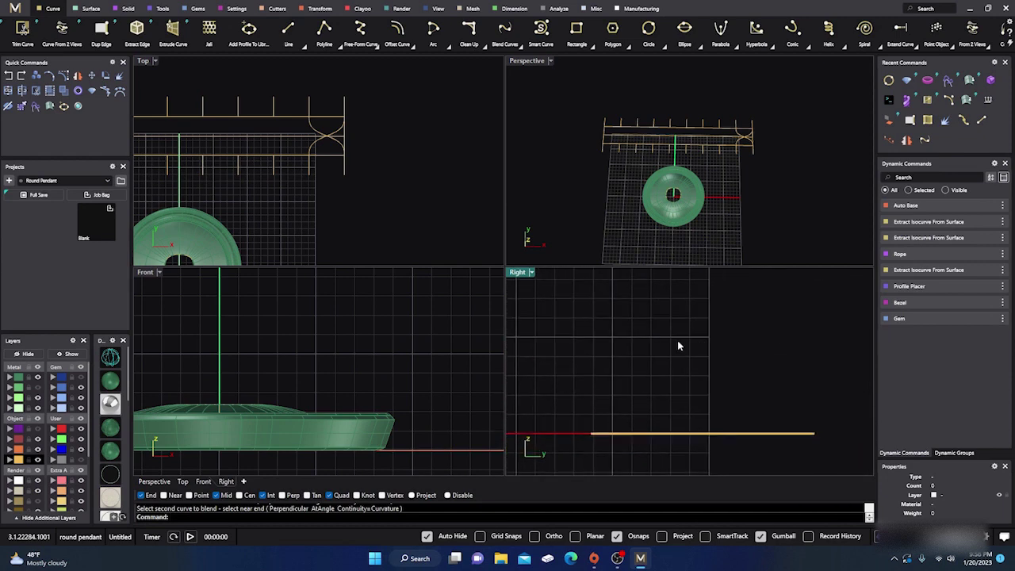
scroll(672, 139, up, 2)
right_drag(742, 181, 704, 161)
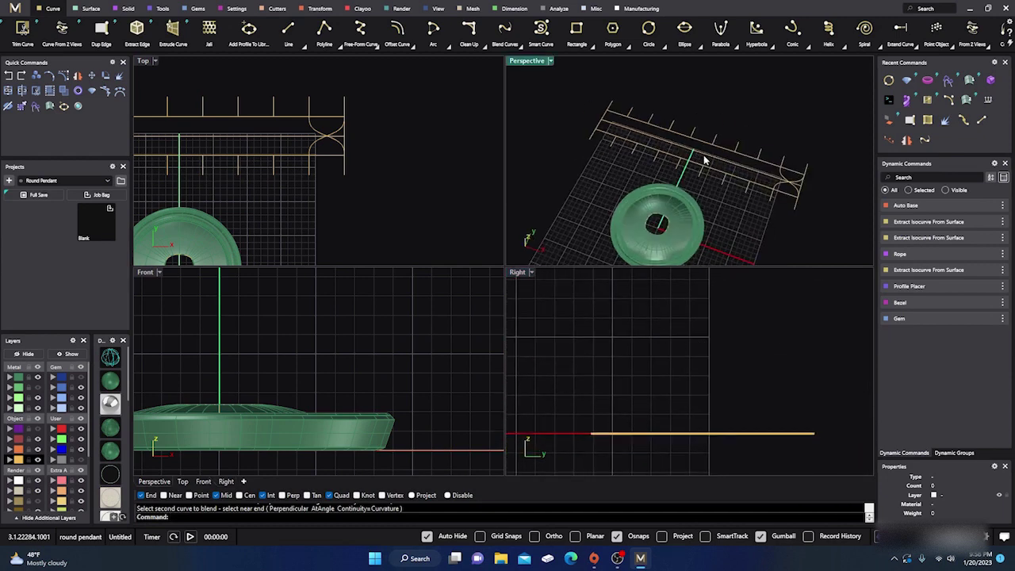
click(339, 135)
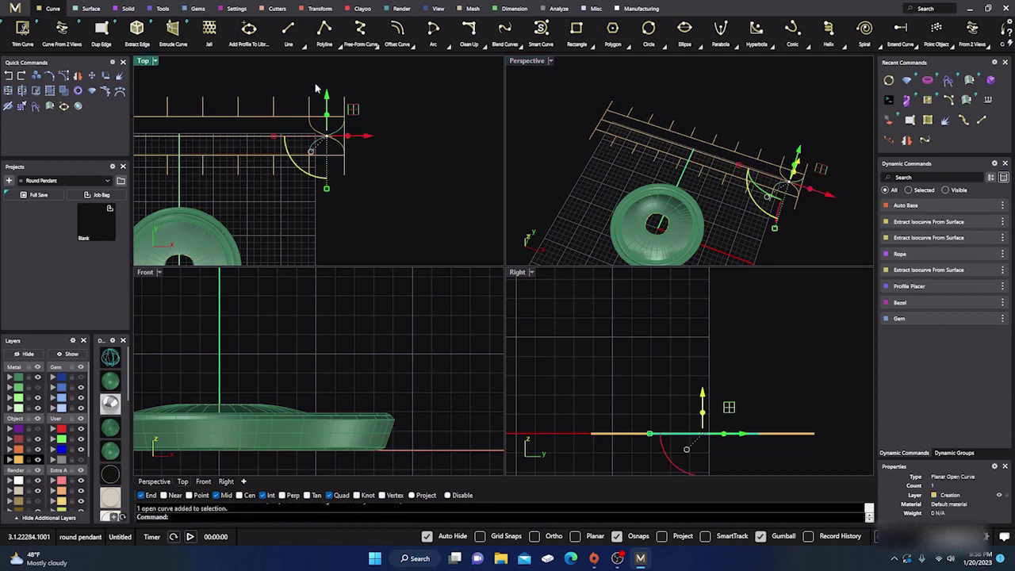
click(163, 8)
click(274, 33)
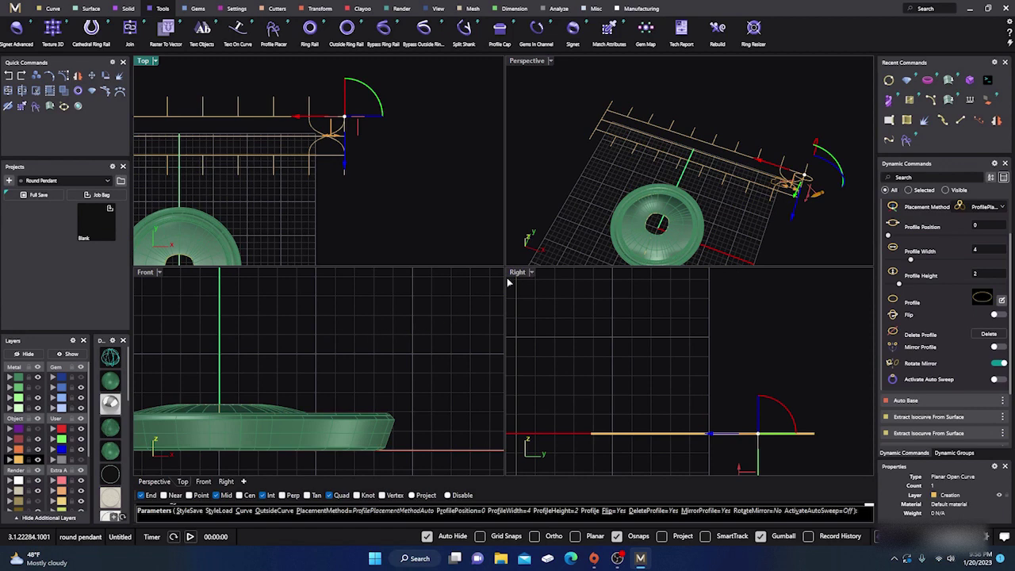
- Rotate the placed elliptical profile half a turn in the Front view so it stands above the base plane
right_drag(605, 222, 611, 211)
scroll(360, 361, down, 3)
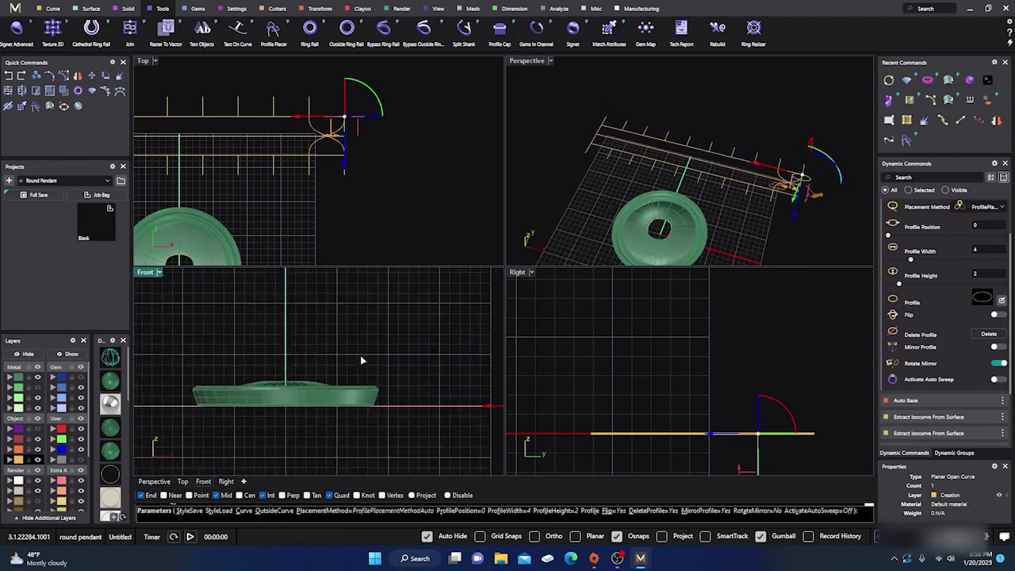
scroll(361, 357, down, 2)
right_drag(456, 317, 316, 306)
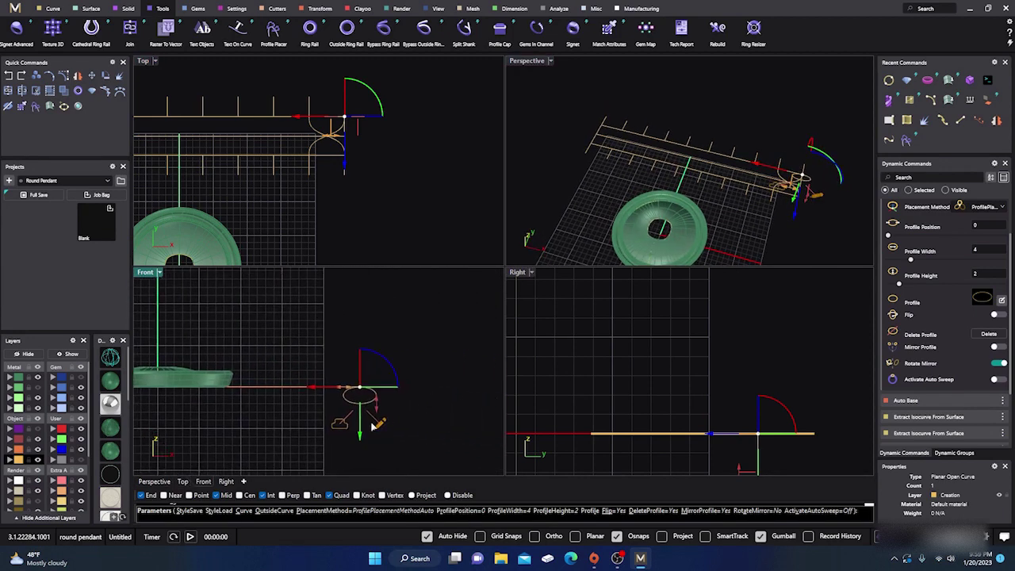
scroll(373, 425, up, 2)
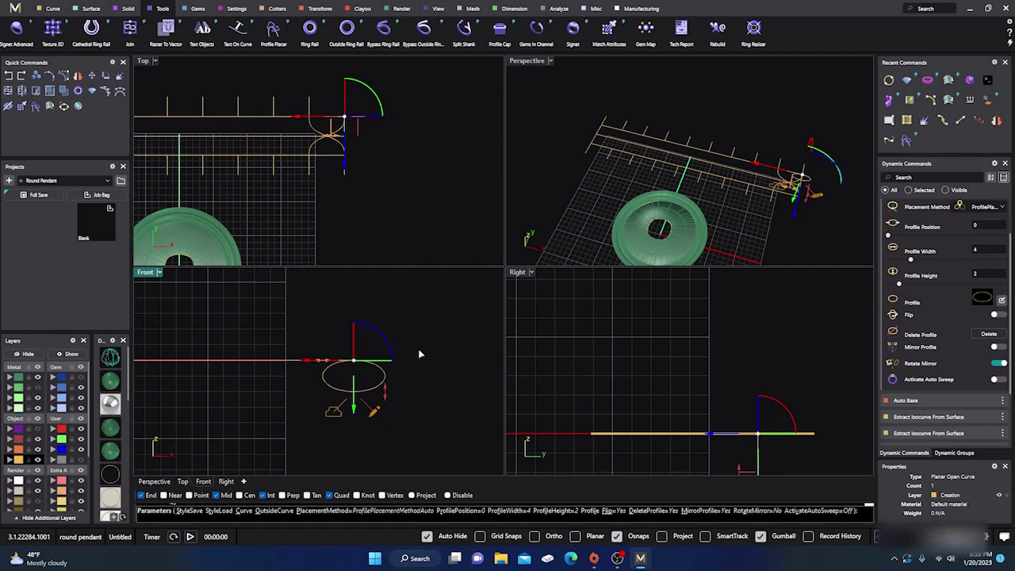
drag(388, 341, 306, 415)
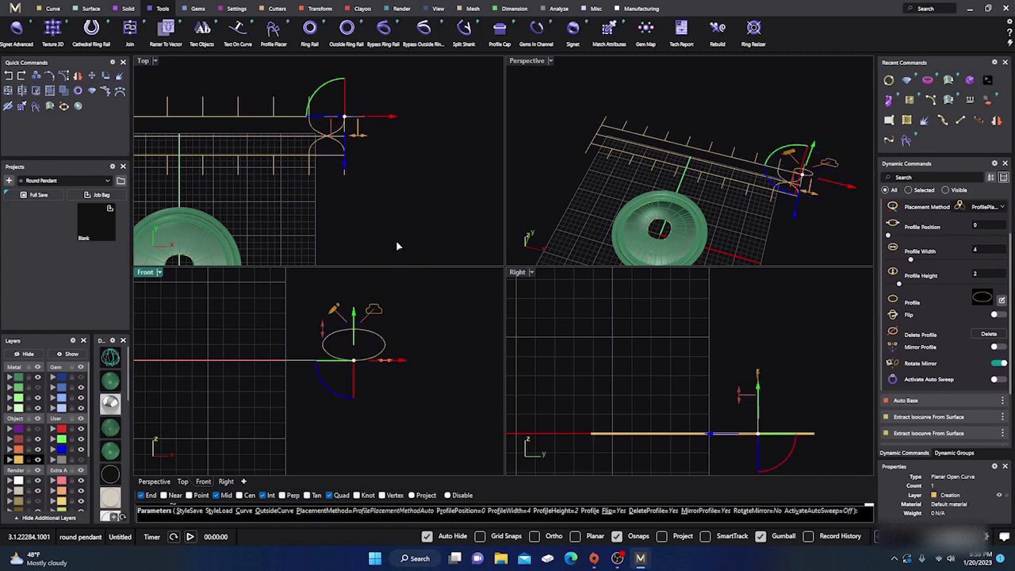
- Set the placed elliptical profile's height to 1.5 mm and its width to 1.5 mm
right_drag(536, 207, 567, 178)
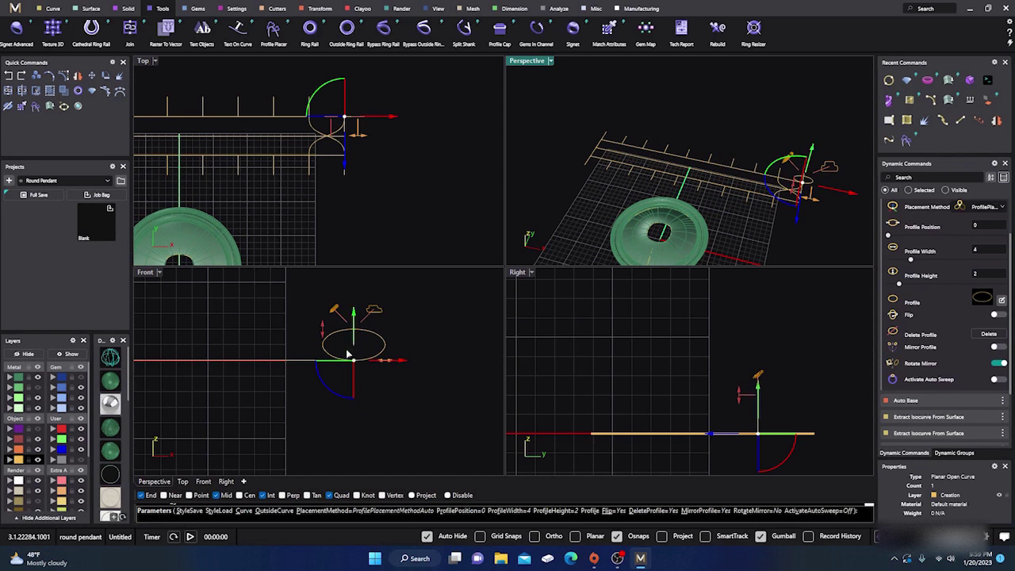
scroll(347, 354, up, 2)
mouse_move(300, 314)
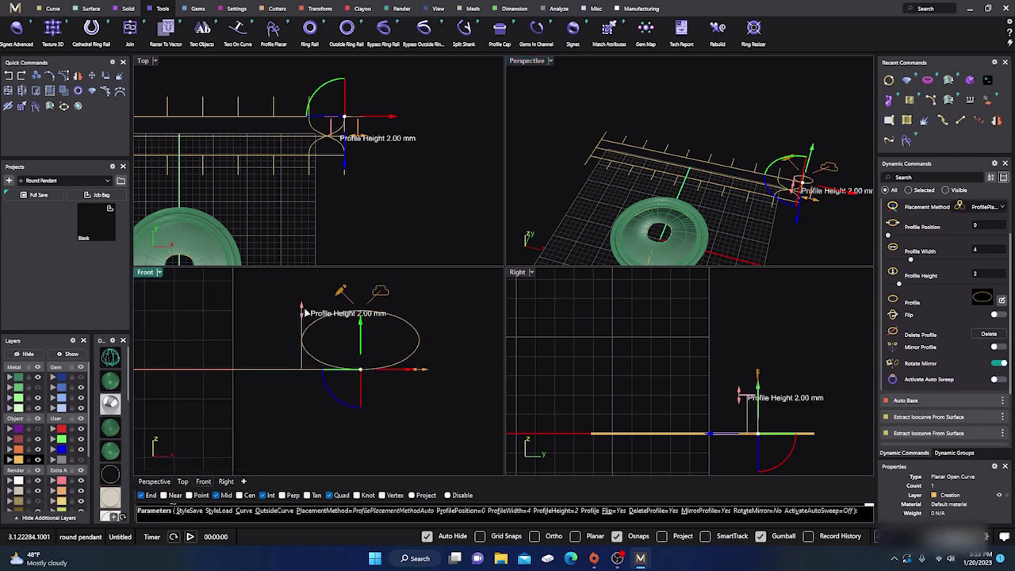
drag(300, 314, 298, 327)
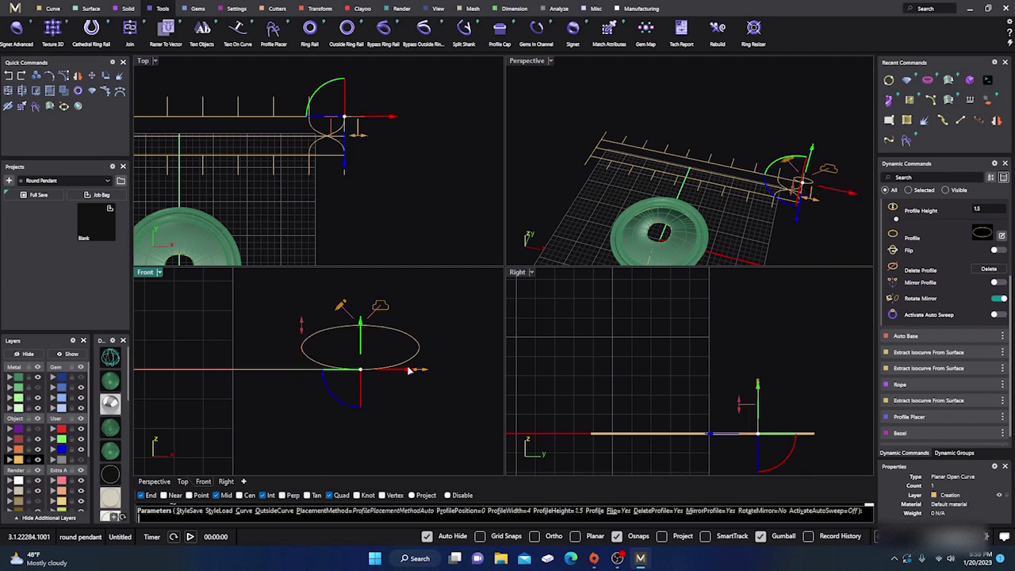
mouse_move(423, 374)
drag(423, 374, 356, 369)
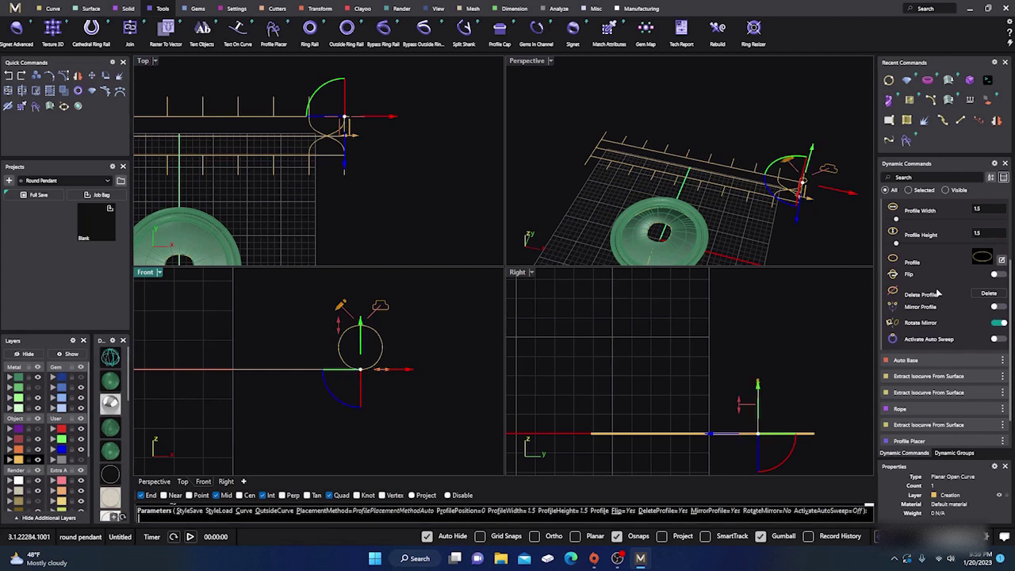
- Replace the elliptical profile with the domed, knob-topped library profile profileplacerCF_36
click(982, 259)
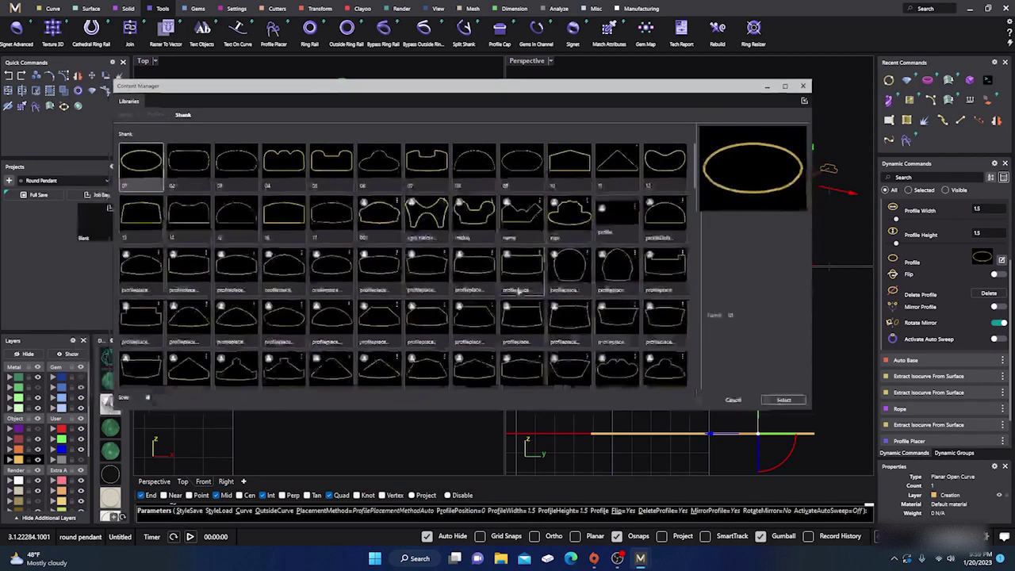
click(667, 370)
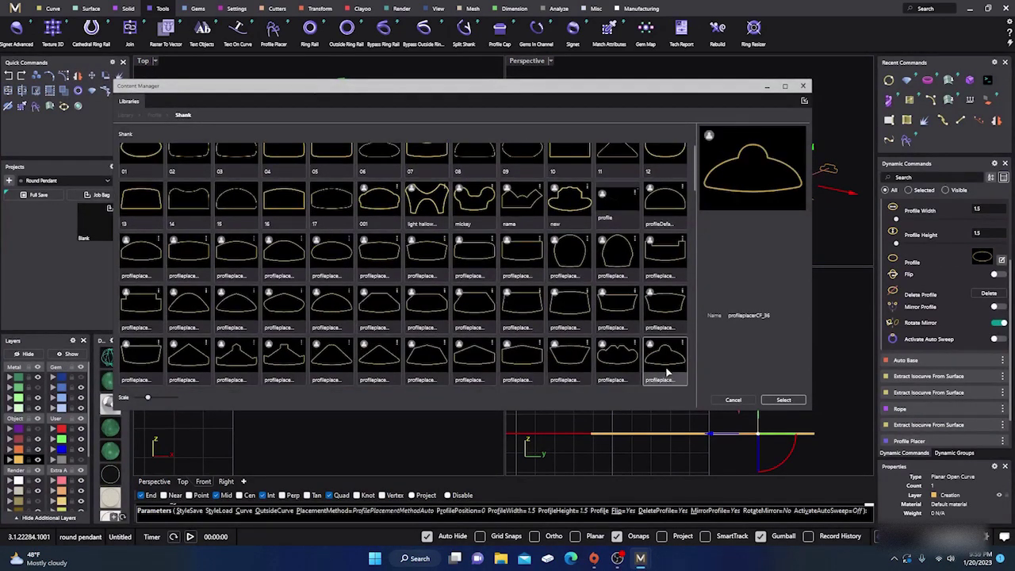
click(780, 400)
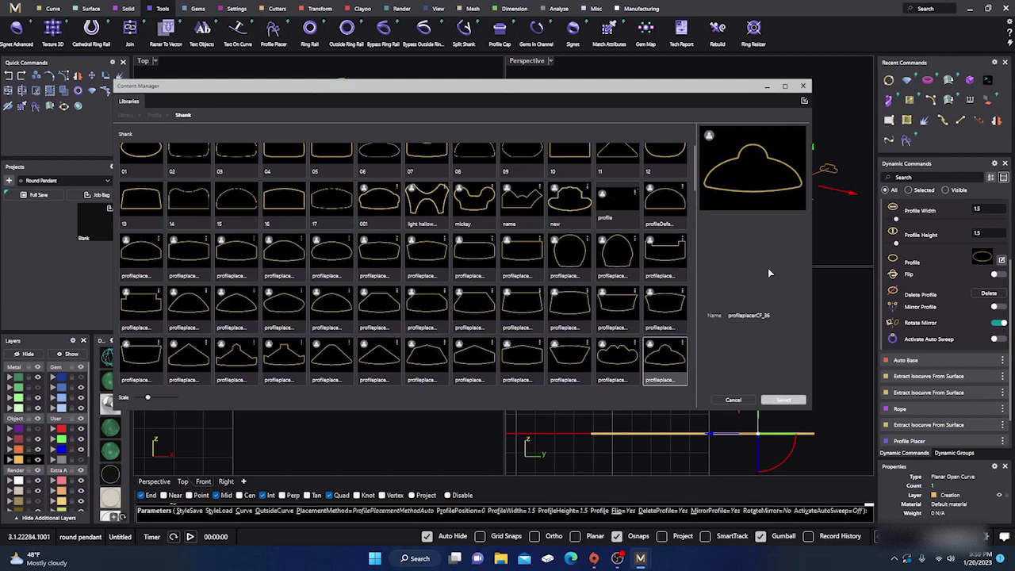
click(804, 86)
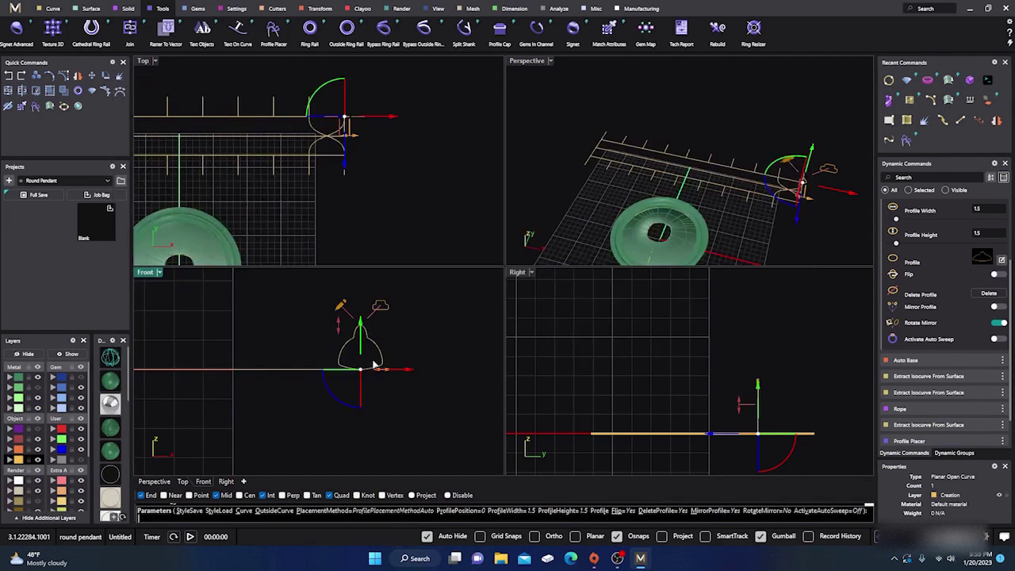
- Add profiles at the blend curve's lower end and at its crossing midpoint, rotating each half a turn to stand above the base plane
click(308, 158)
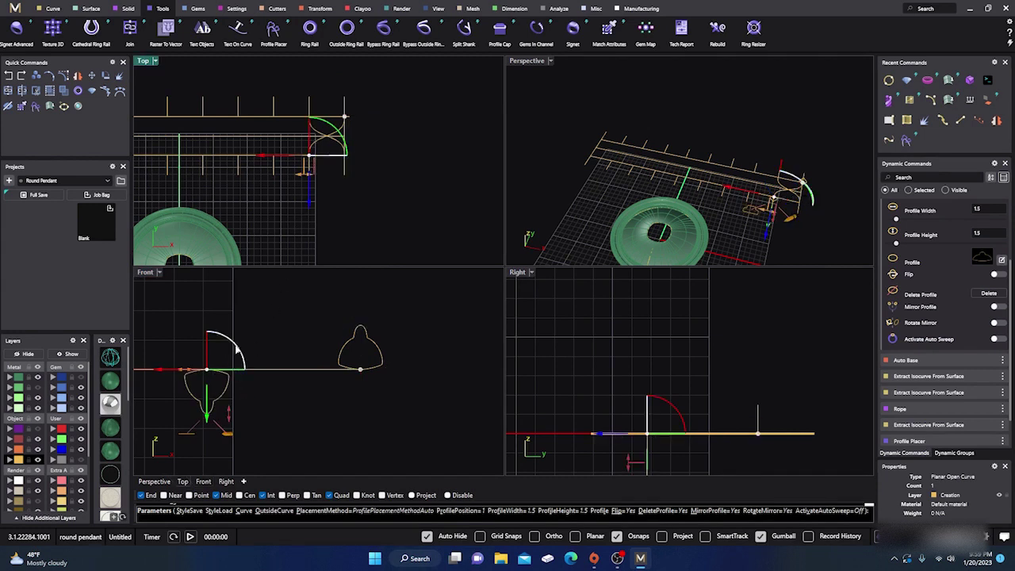
drag(235, 349, 167, 431)
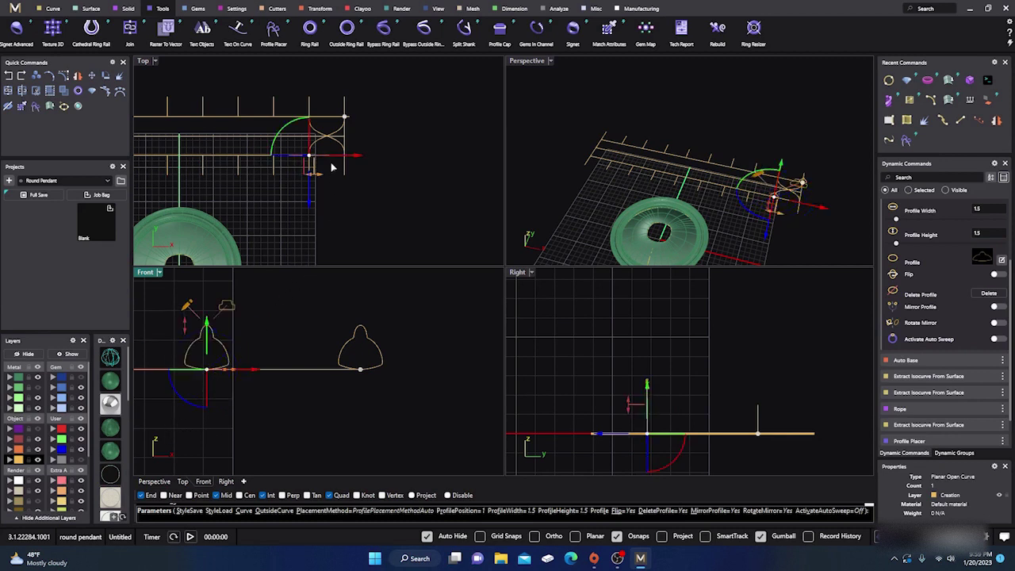
scroll(317, 143, up, 5)
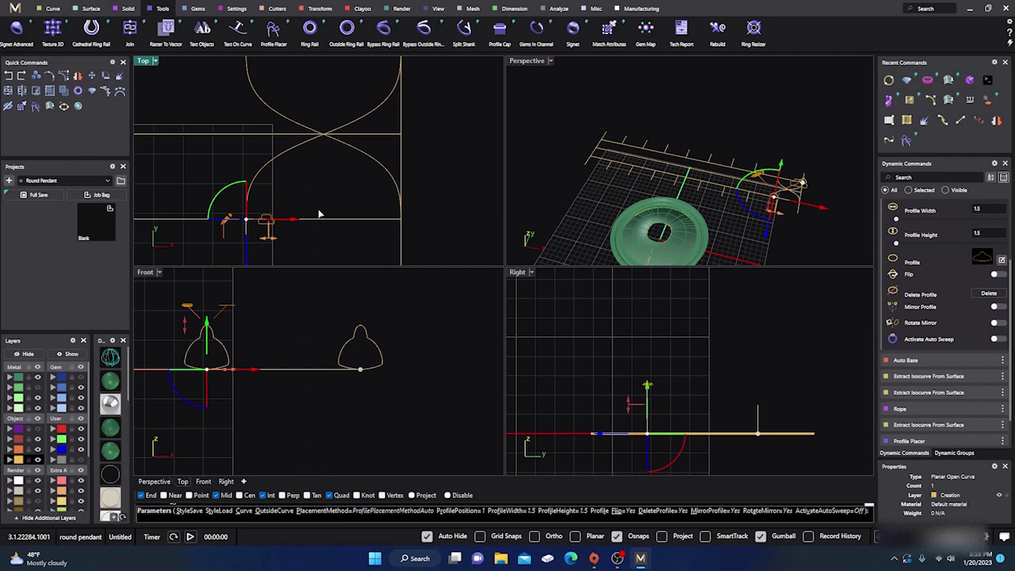
click(322, 137)
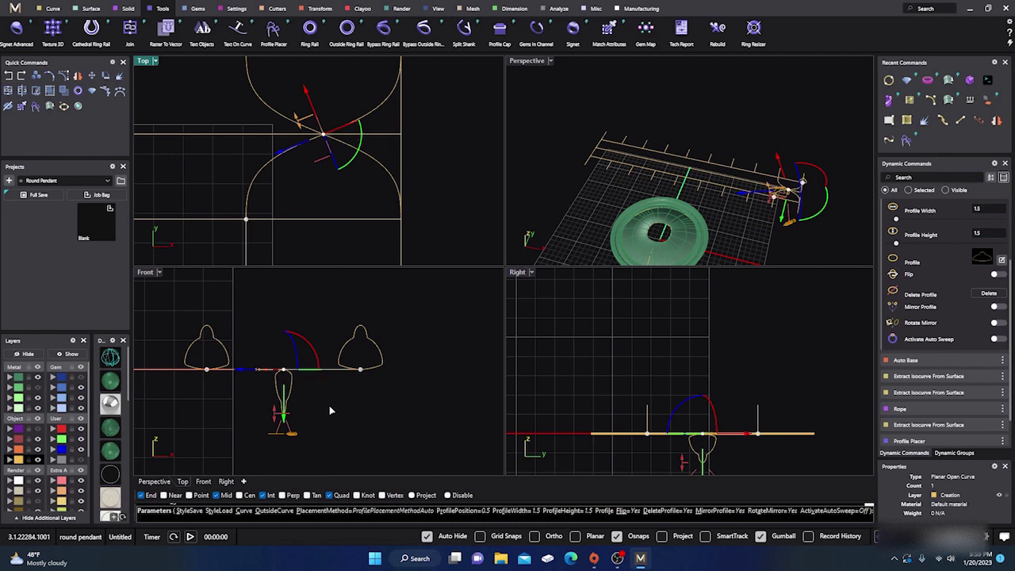
click(676, 414)
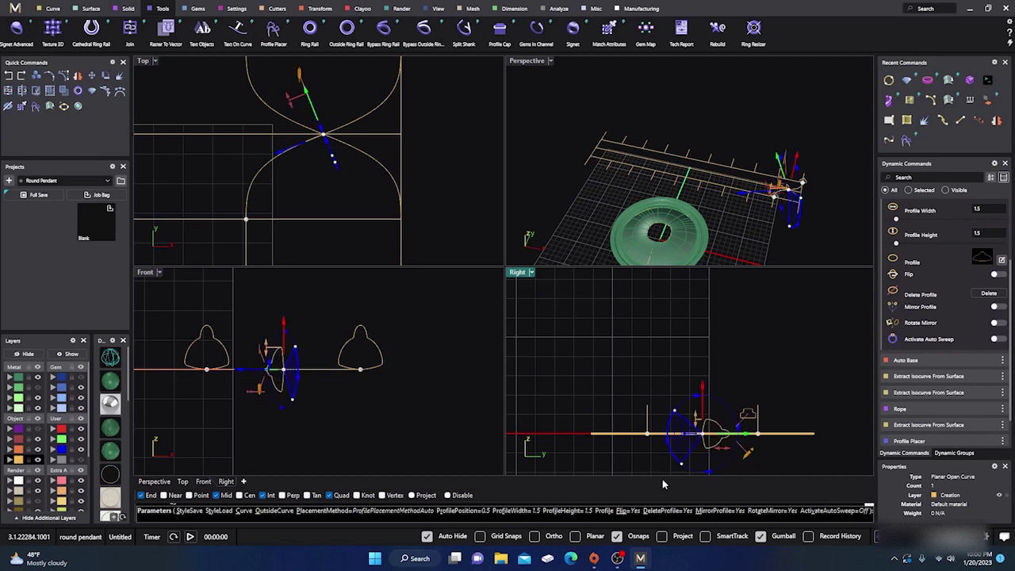
drag(720, 482, 730, 467)
- Reduce the midpoint profile's height to 1.1 mm and finish the profile placement on the first blend curve
scroll(707, 432, up, 6)
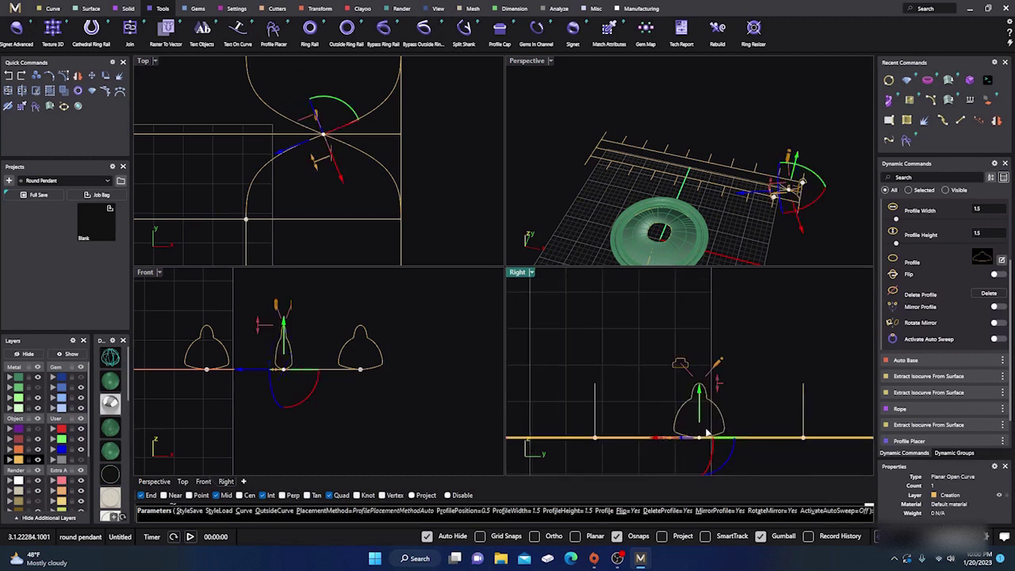
scroll(708, 434, up, 2)
drag(723, 374, 723, 394)
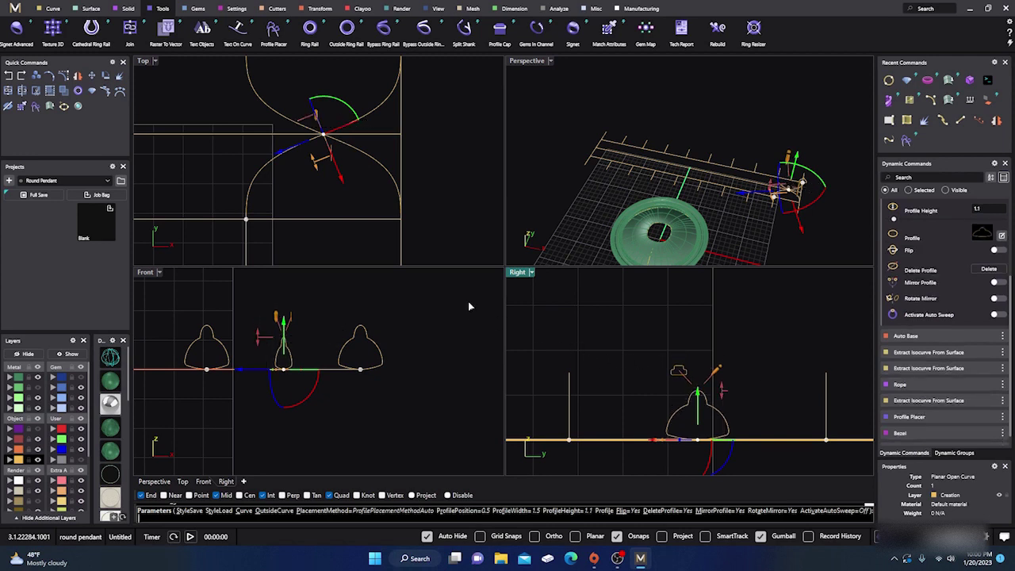
key(Return)
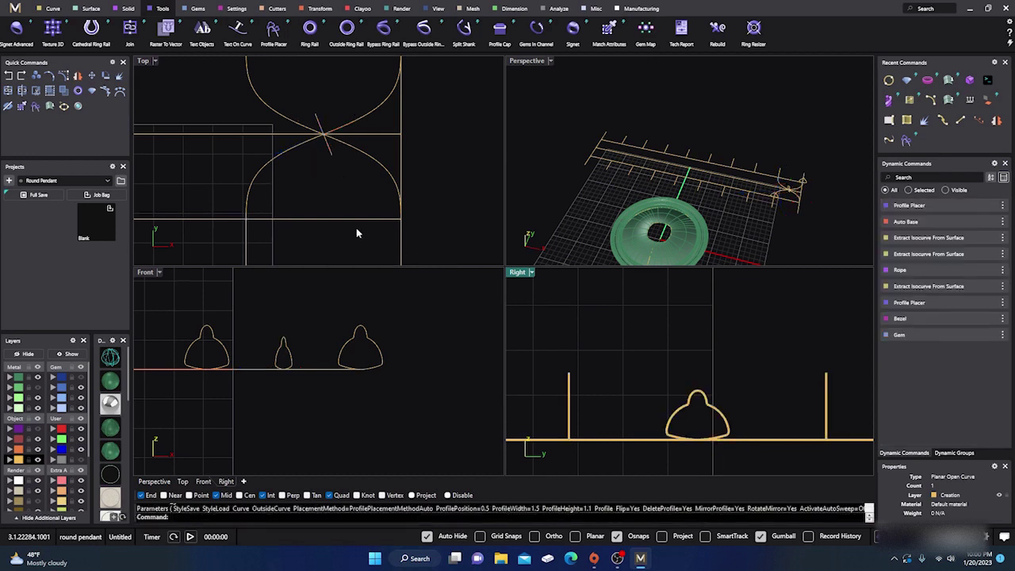
scroll(352, 226, down, 2)
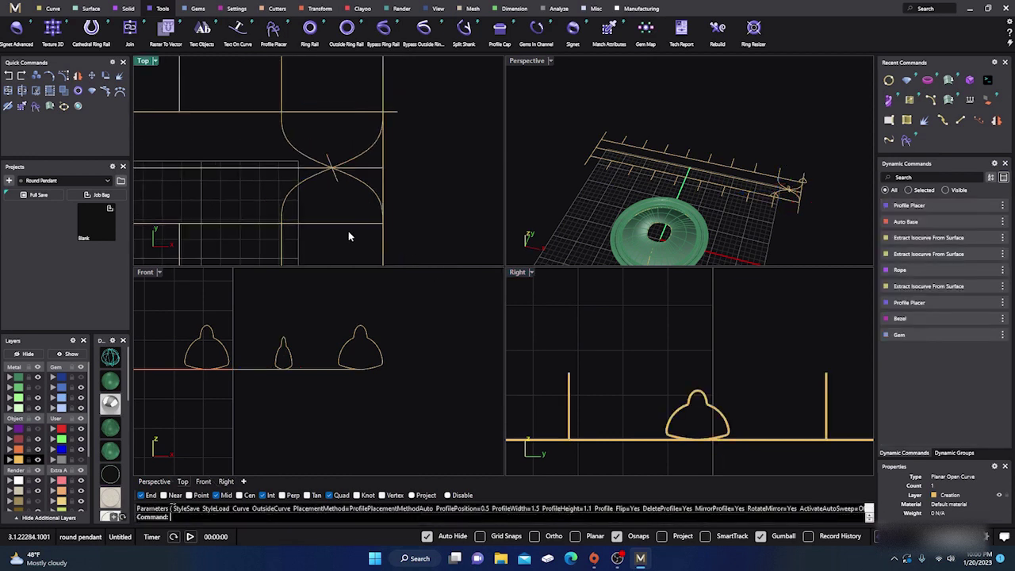
click(289, 147)
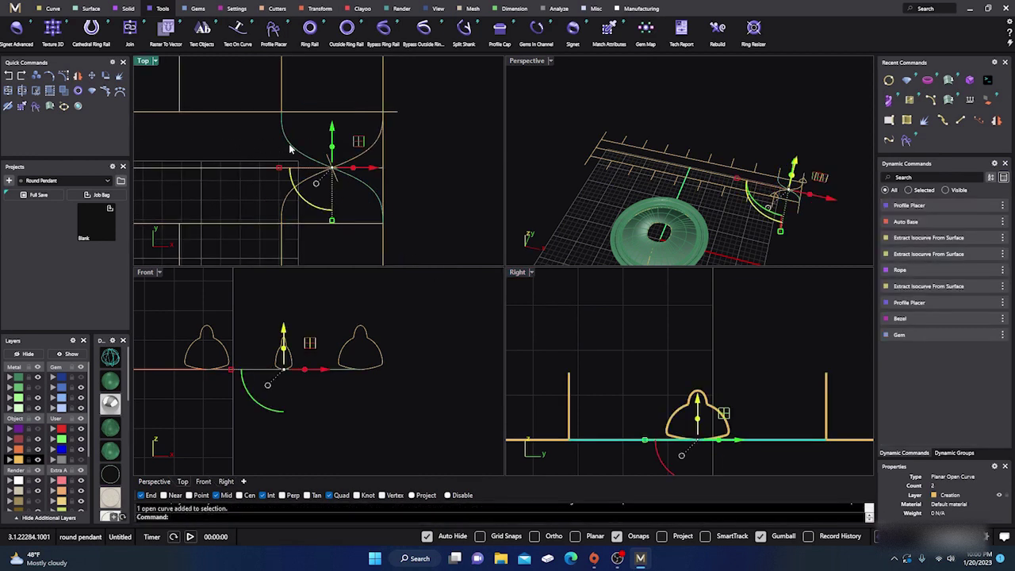
click(274, 30)
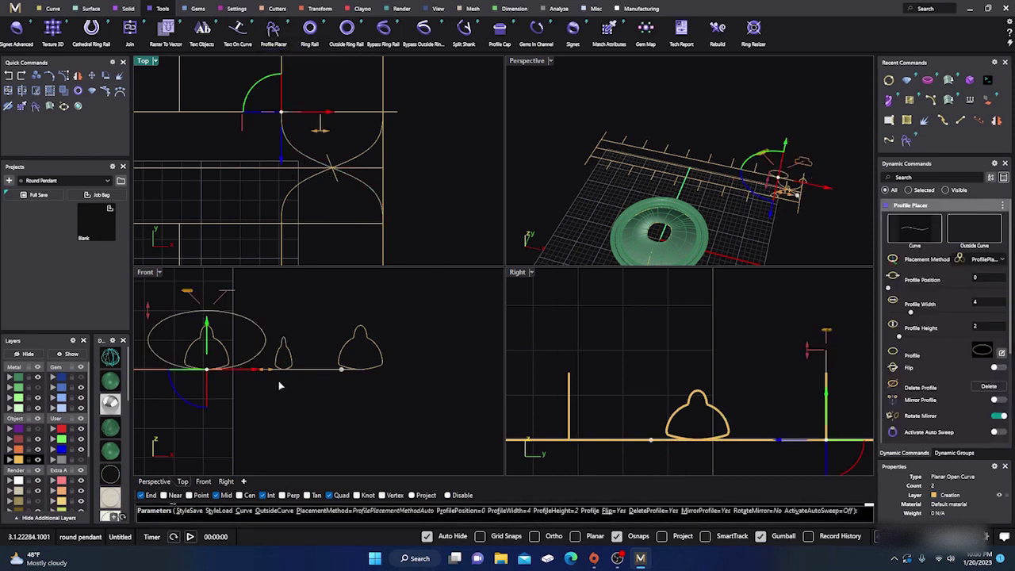
right_drag(311, 332, 399, 336)
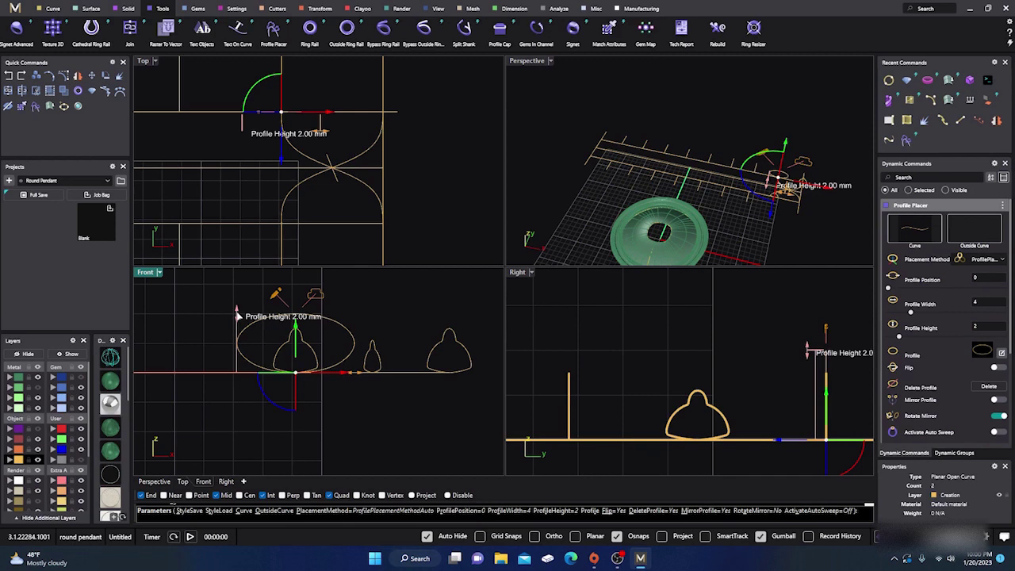
drag(238, 316, 236, 336)
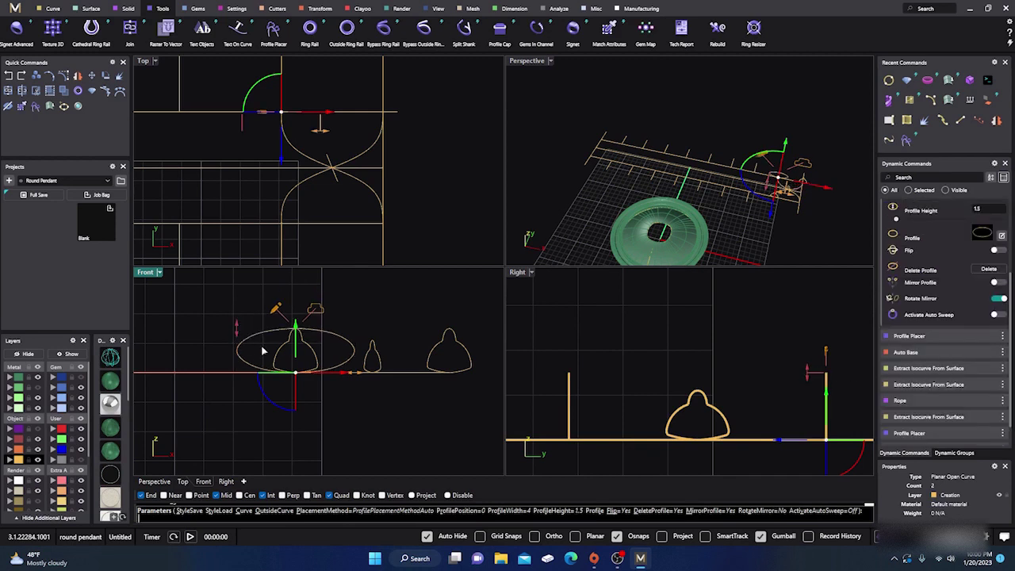
mouse_move(355, 375)
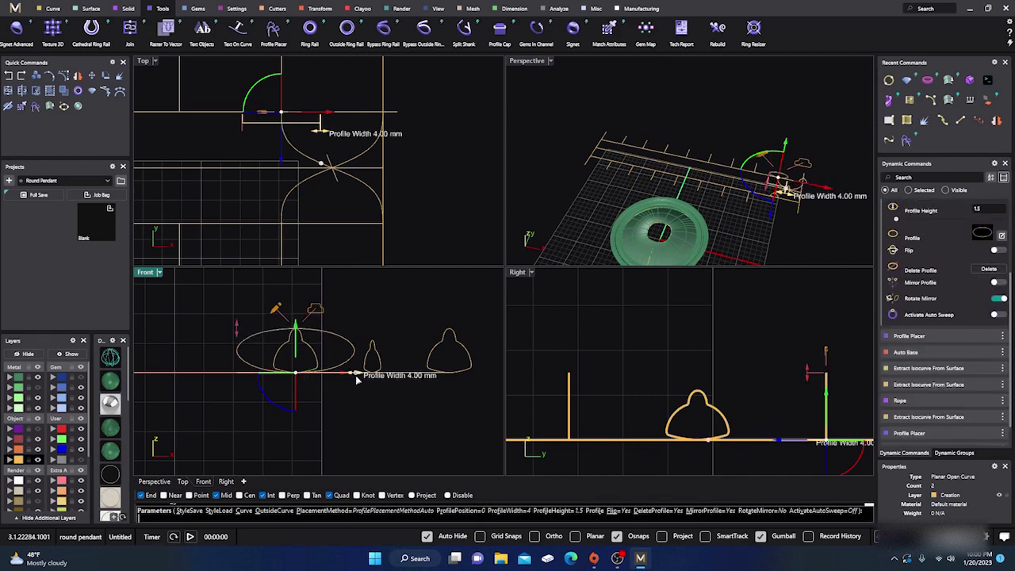
scroll(354, 376, up, 3)
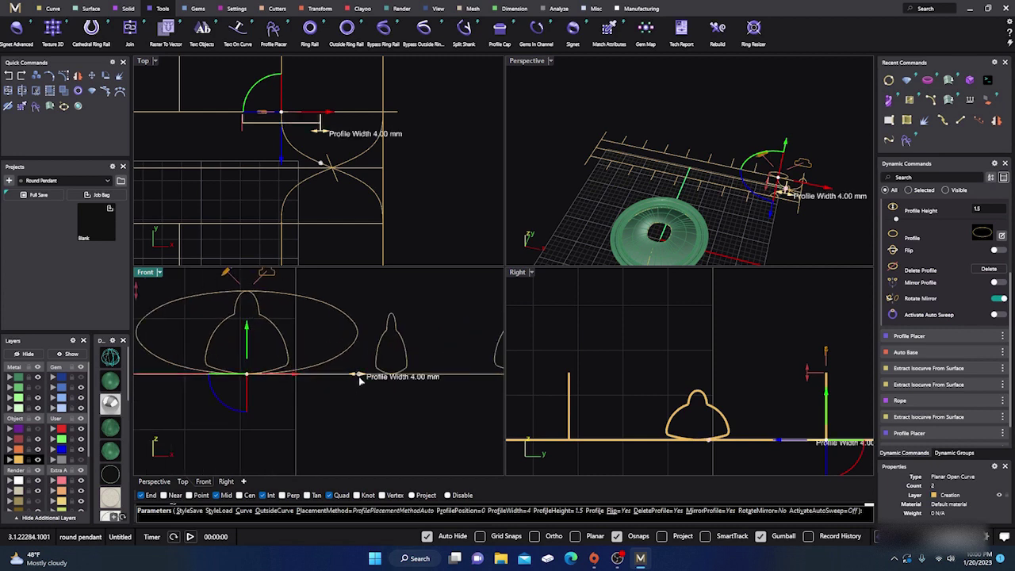
drag(359, 381, 255, 369)
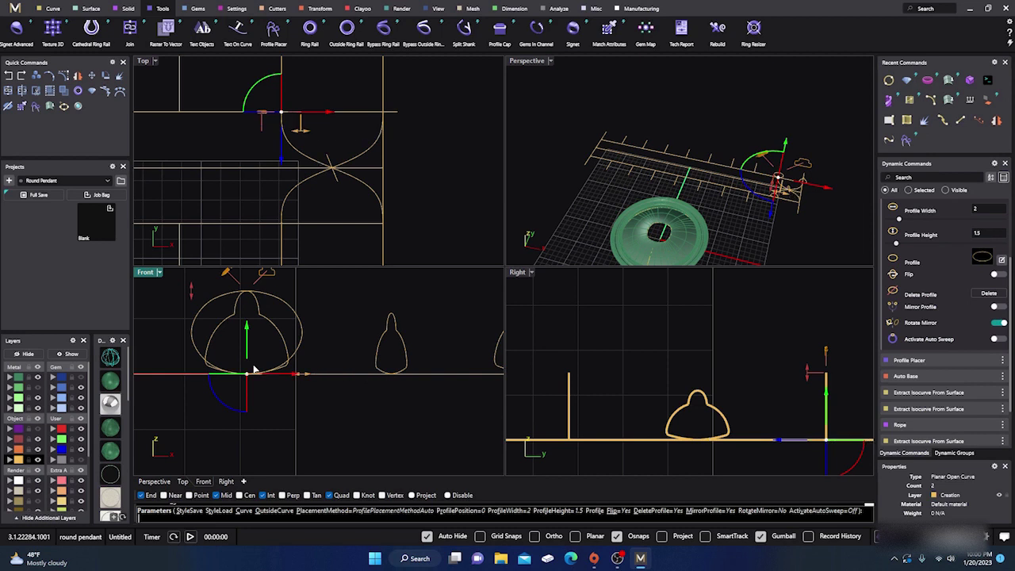
mouse_move(300, 374)
mouse_down()
mouse_move(291, 374)
mouse_move(302, 376)
mouse_up()
key(Return)
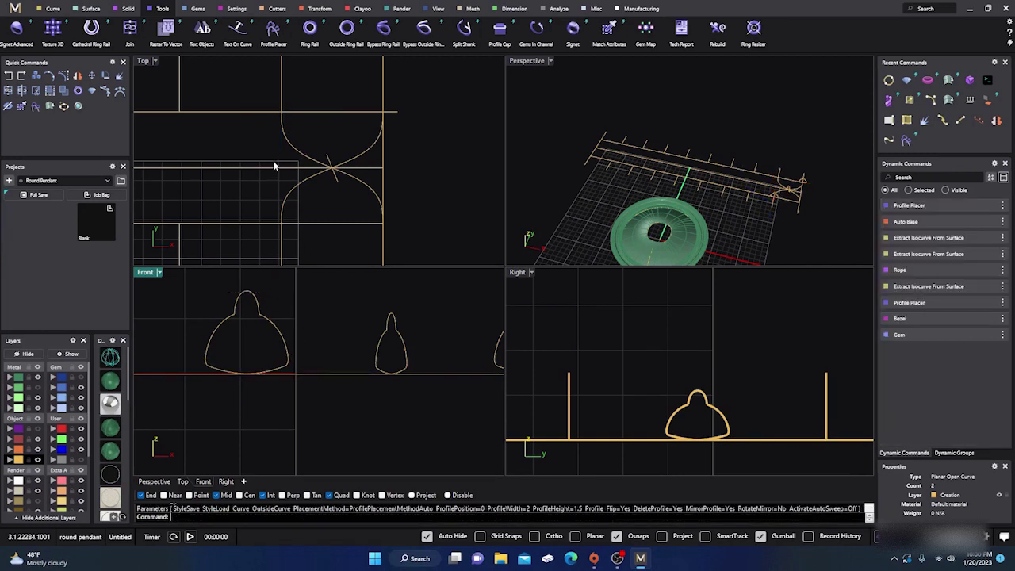
- Place a profile with Profile Placer at the upper end of the other crossing blend curve, 1.5 mm high and 1.5 mm wide
click(288, 143)
click(273, 33)
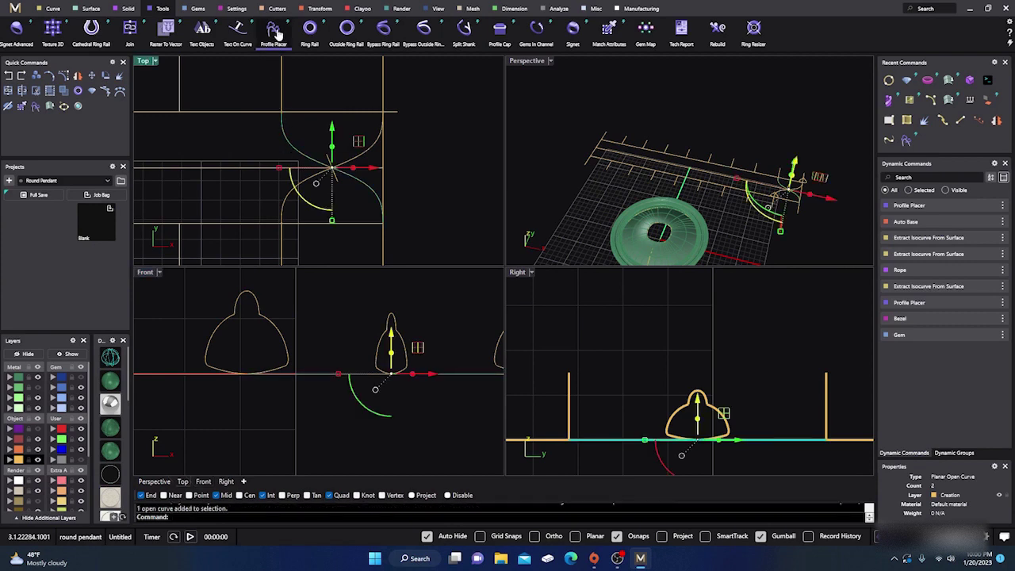
scroll(307, 388, down, 5)
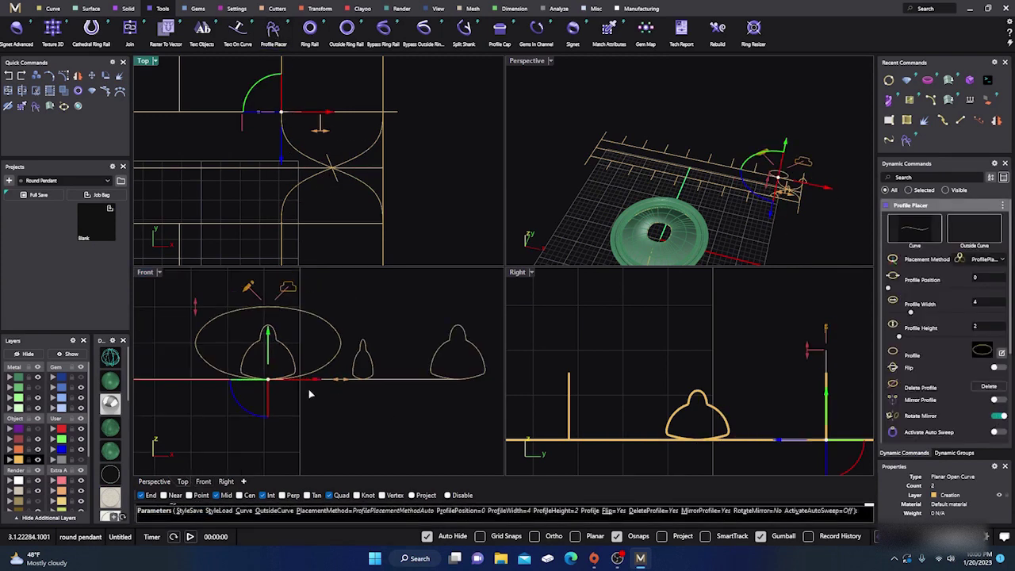
mouse_move(222, 324)
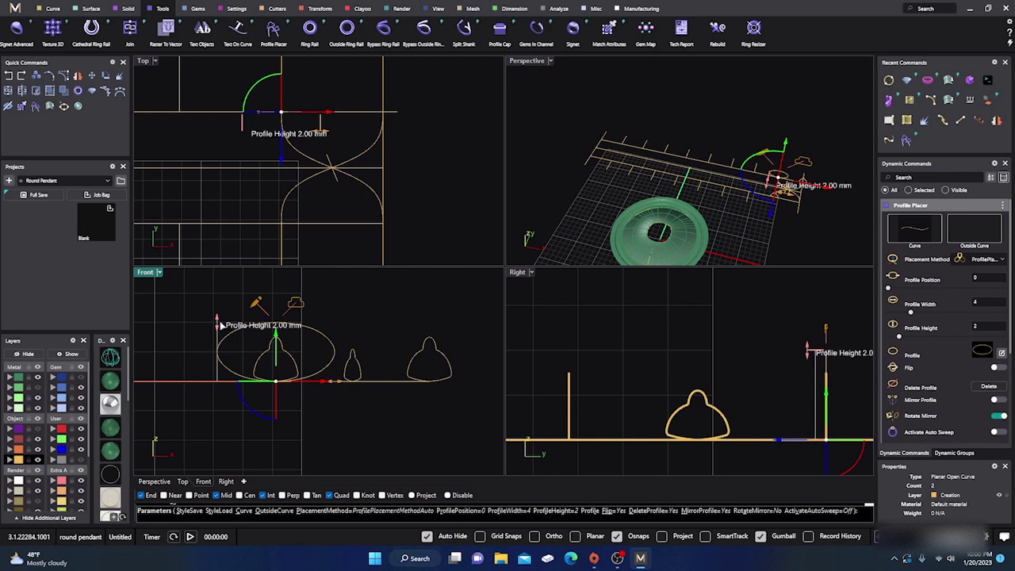
drag(221, 323, 218, 342)
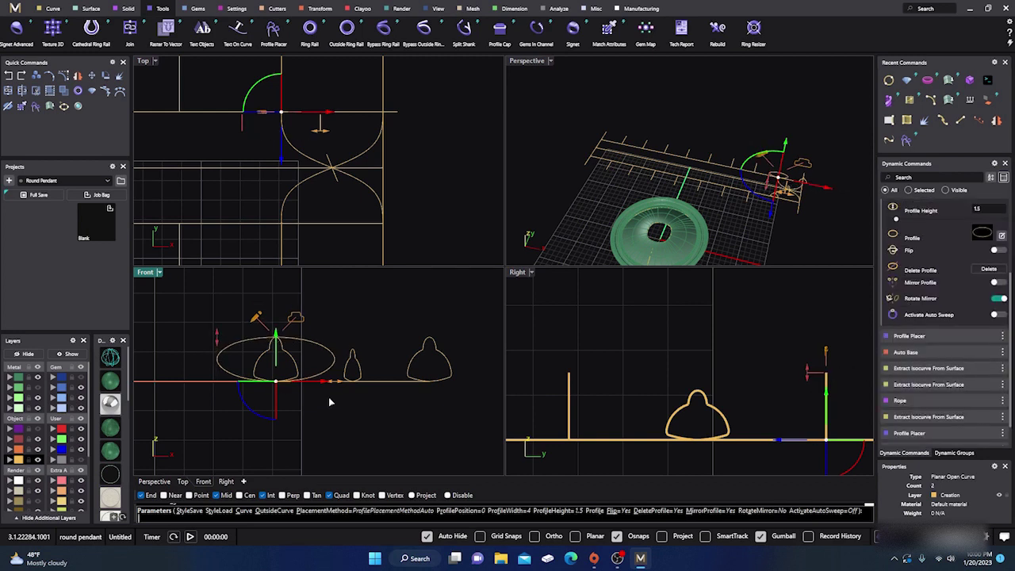
mouse_move(338, 387)
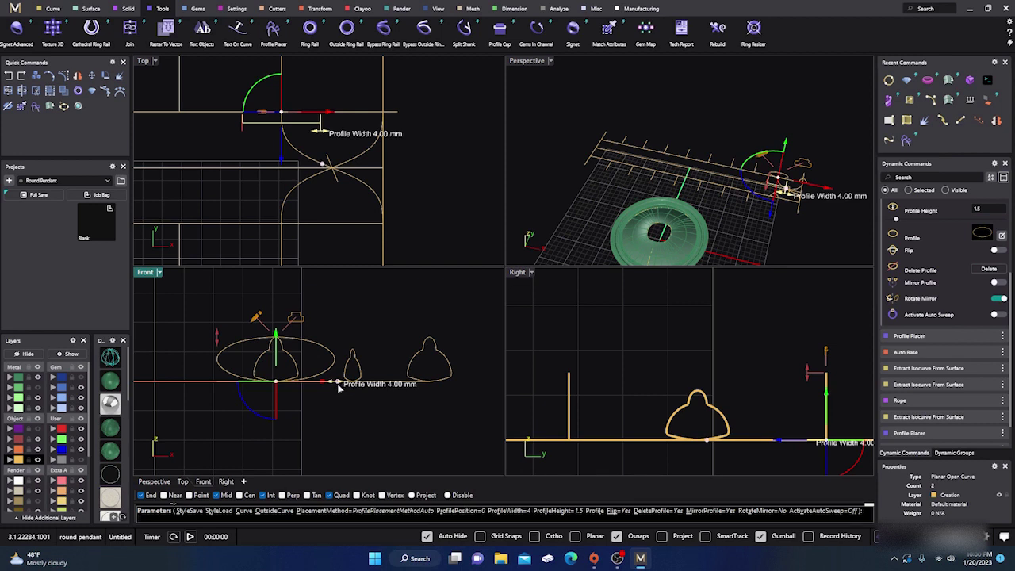
scroll(337, 384, up, 3)
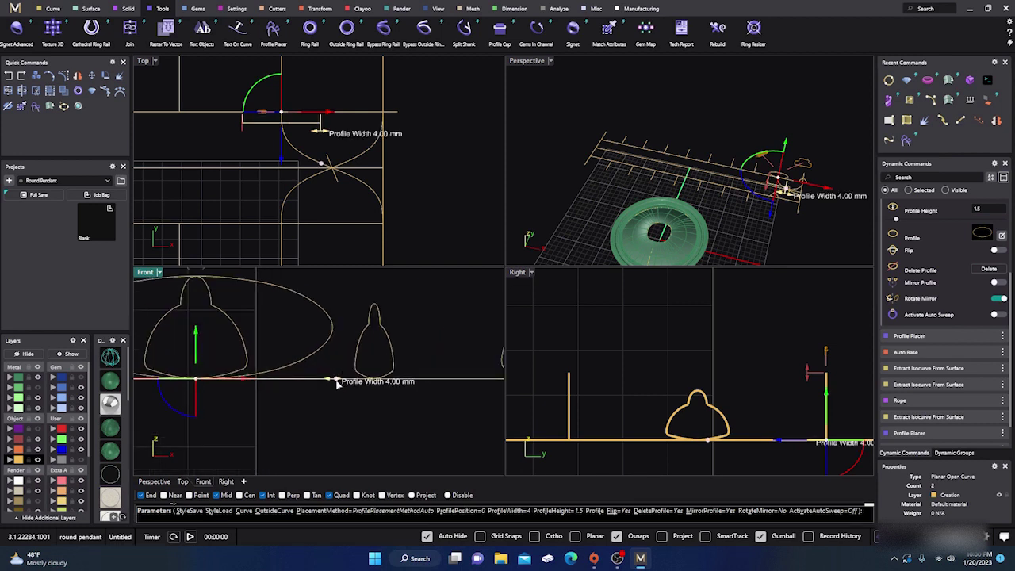
drag(336, 383, 169, 369)
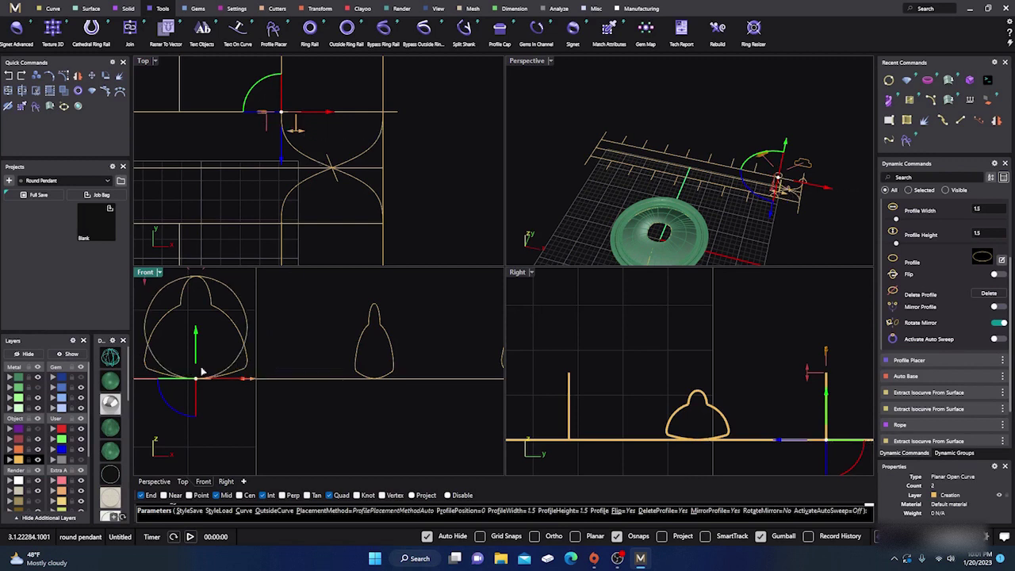
- Switch the second blend curve's start profile to the library shape profileplacerCF_36
scroll(294, 380, down, 2)
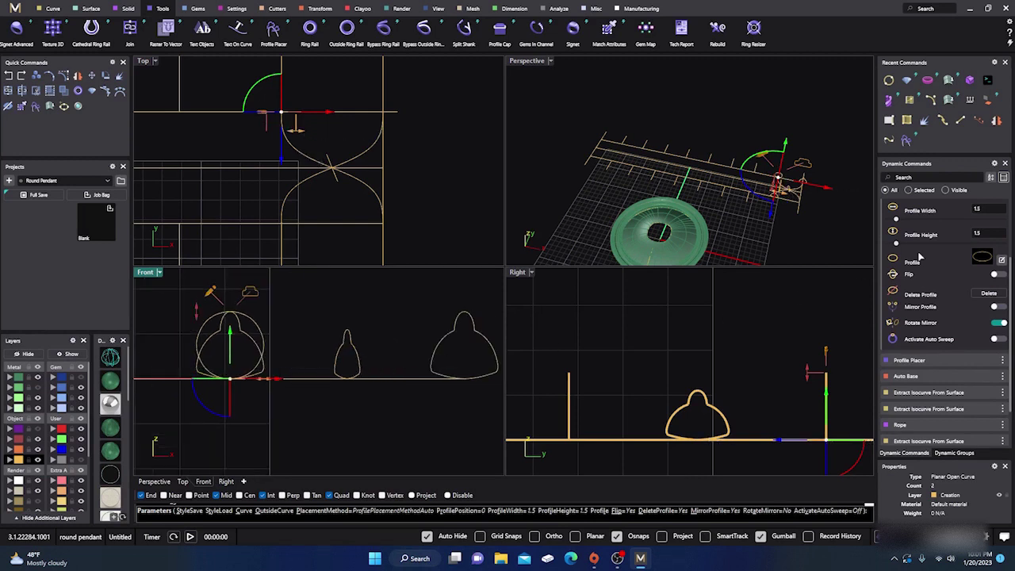
click(982, 259)
click(675, 357)
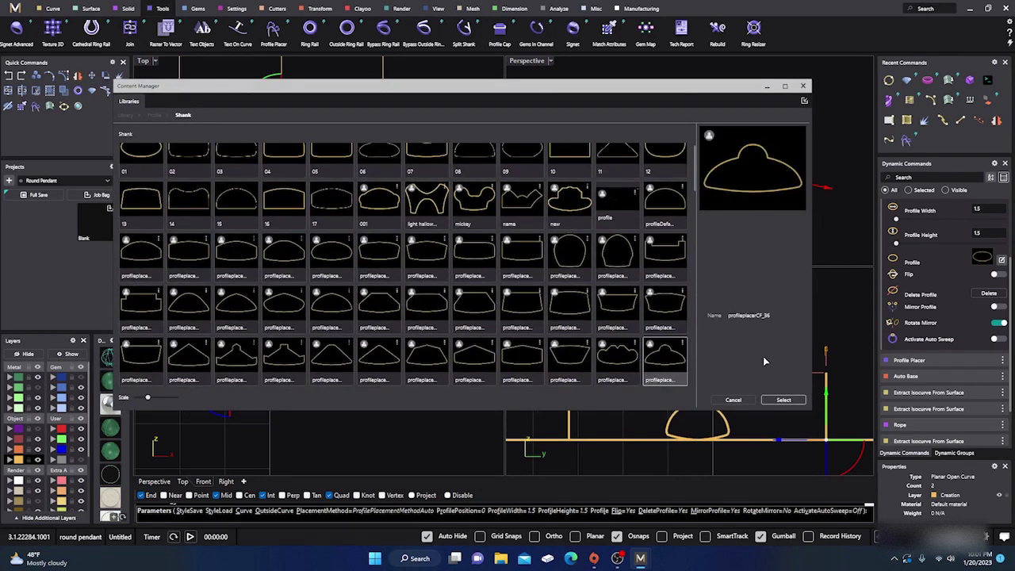
click(783, 399)
click(804, 87)
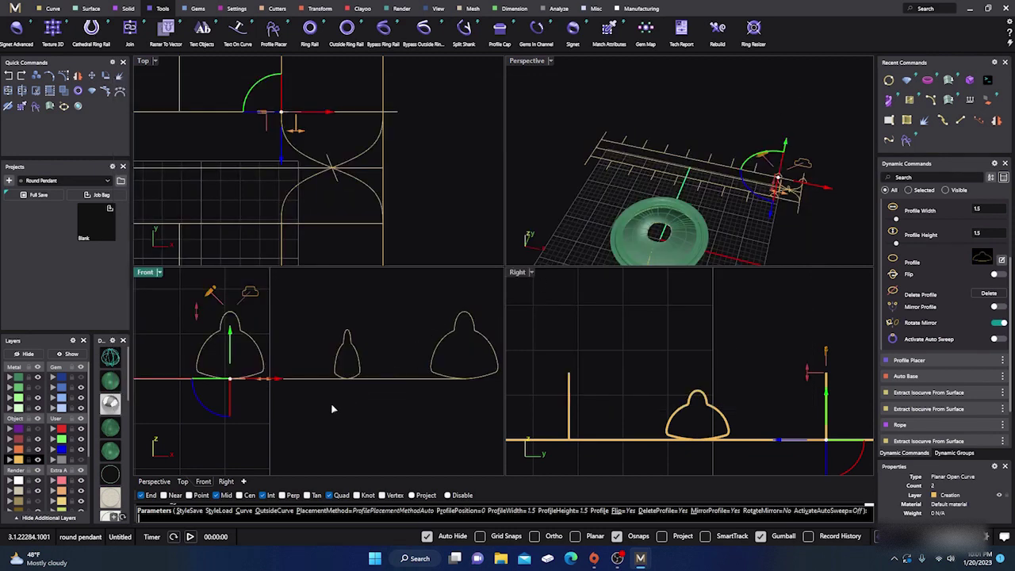
- Add a 1.5 mm wide, 1.5 mm high profile at the second blend curve's lower end and finish its profile placement
click(384, 227)
scroll(321, 362, down, 3)
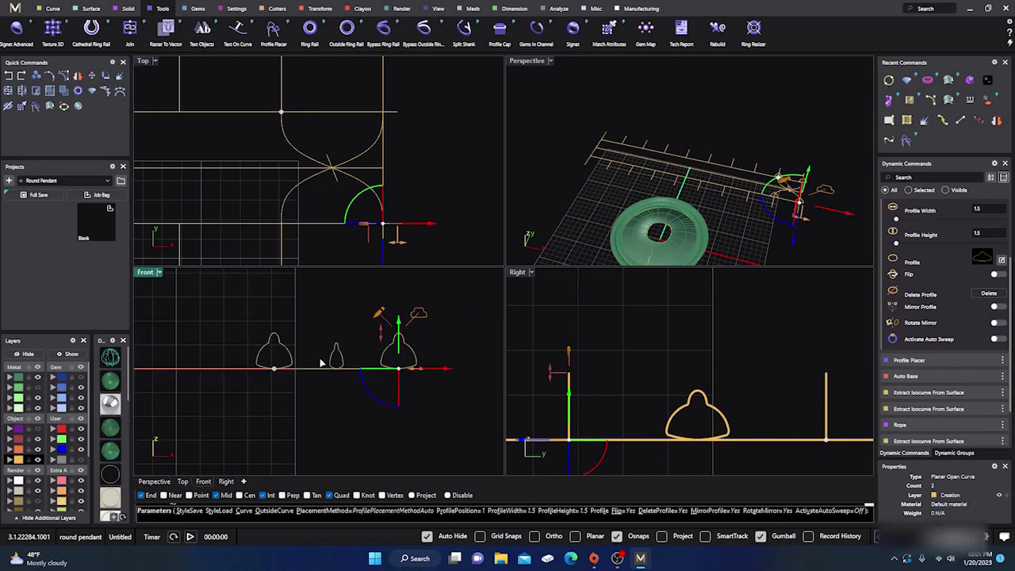
scroll(633, 331, down, 4)
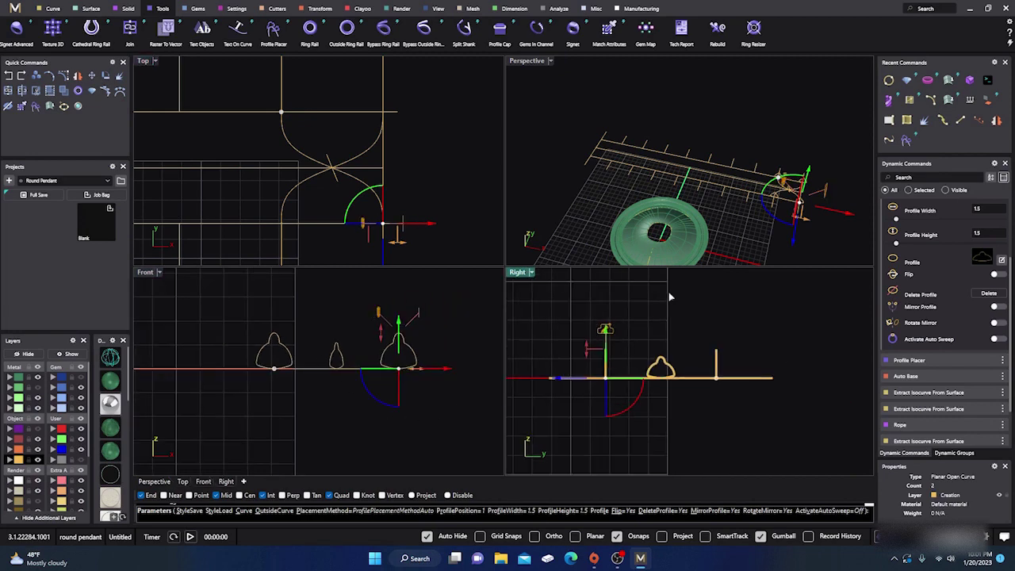
scroll(767, 223, up, 3)
right_drag(766, 223, 768, 194)
scroll(768, 194, up, 3)
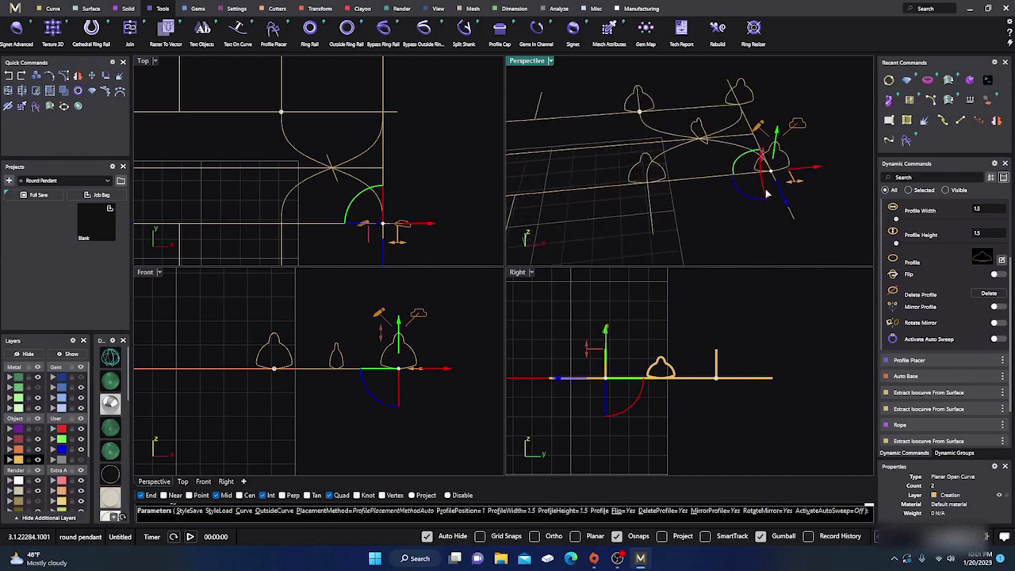
key(Return)
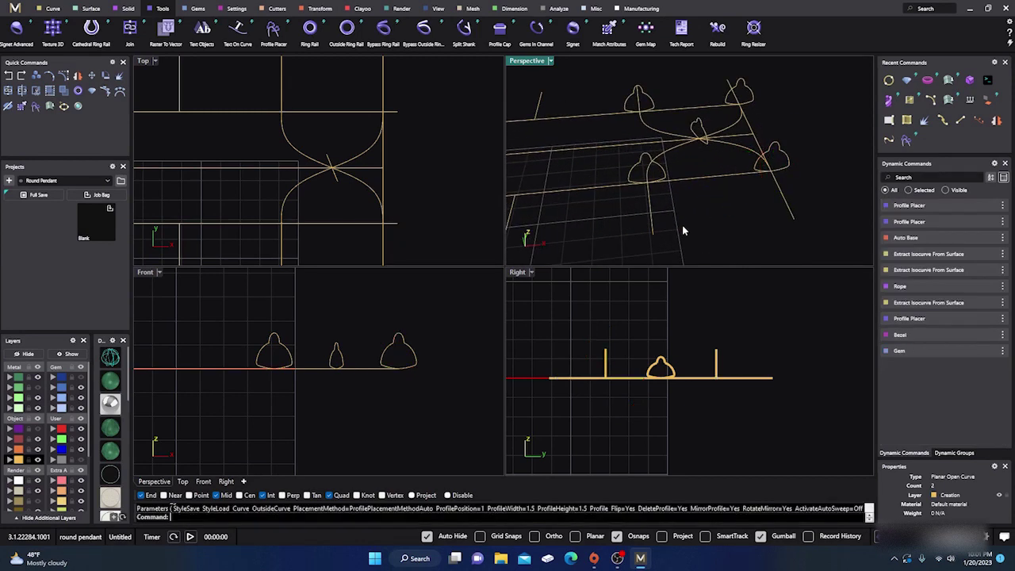
- Sweep the first blend curve's end and midpoint profiles along it with Sweep 1, using a dome start thickness of 0.4 mm
click(92, 10)
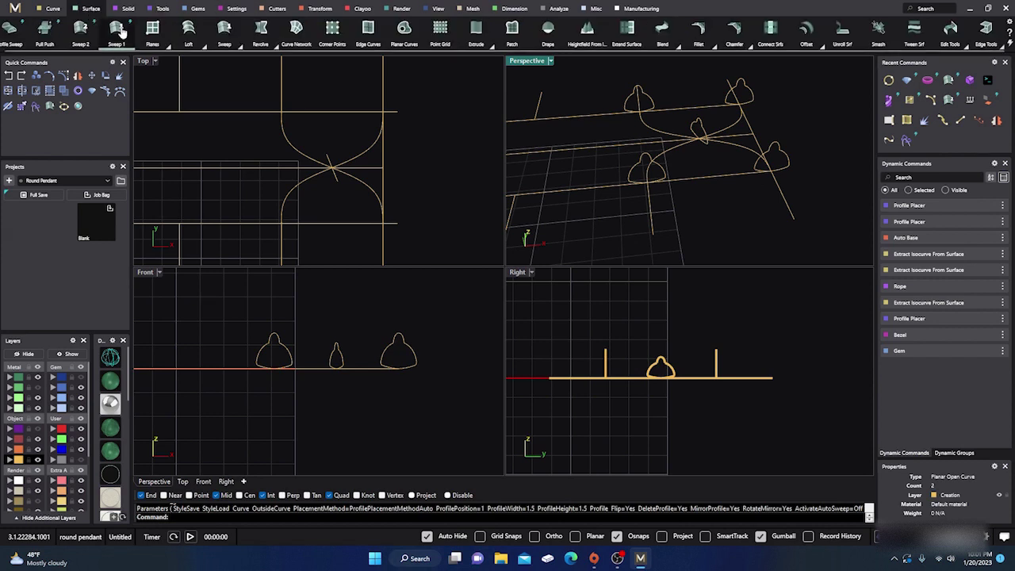
click(116, 30)
click(361, 152)
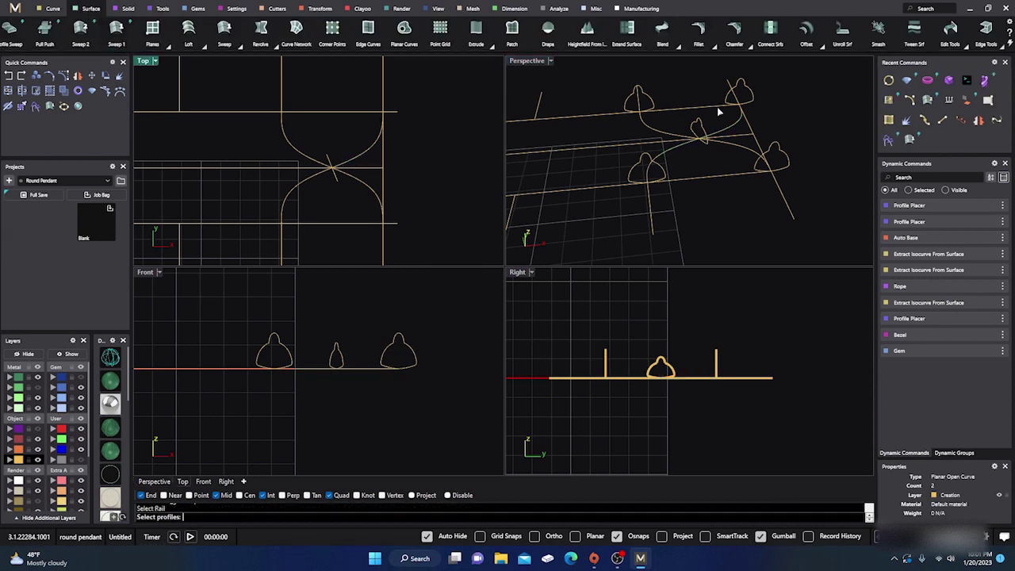
click(749, 92)
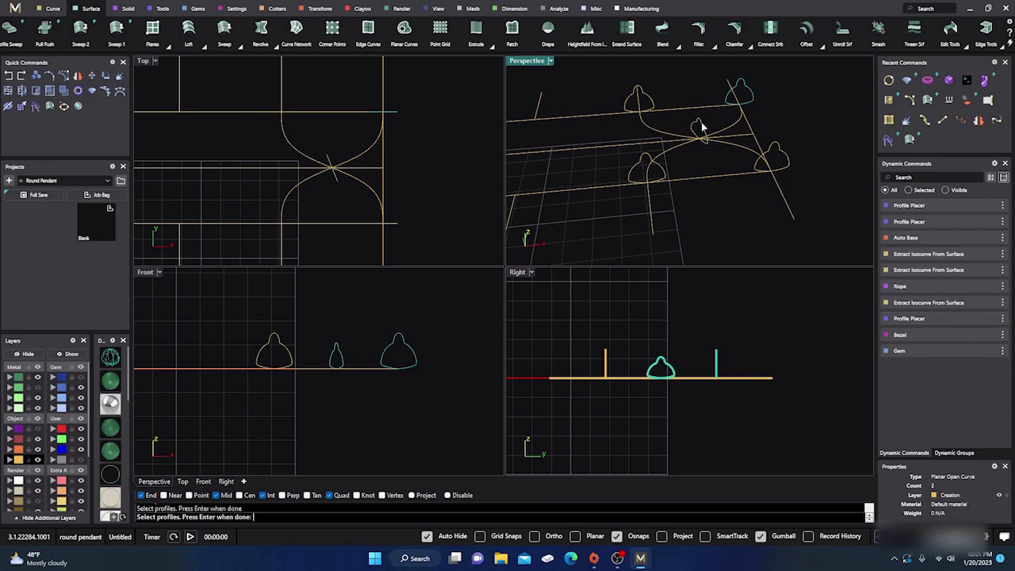
click(669, 178)
key(Return)
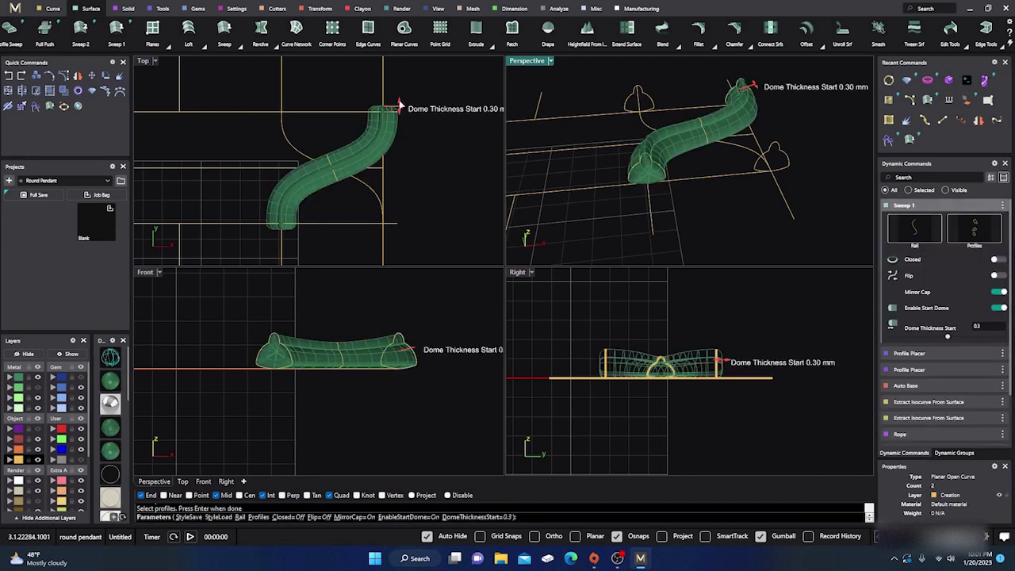
drag(399, 108, 400, 107)
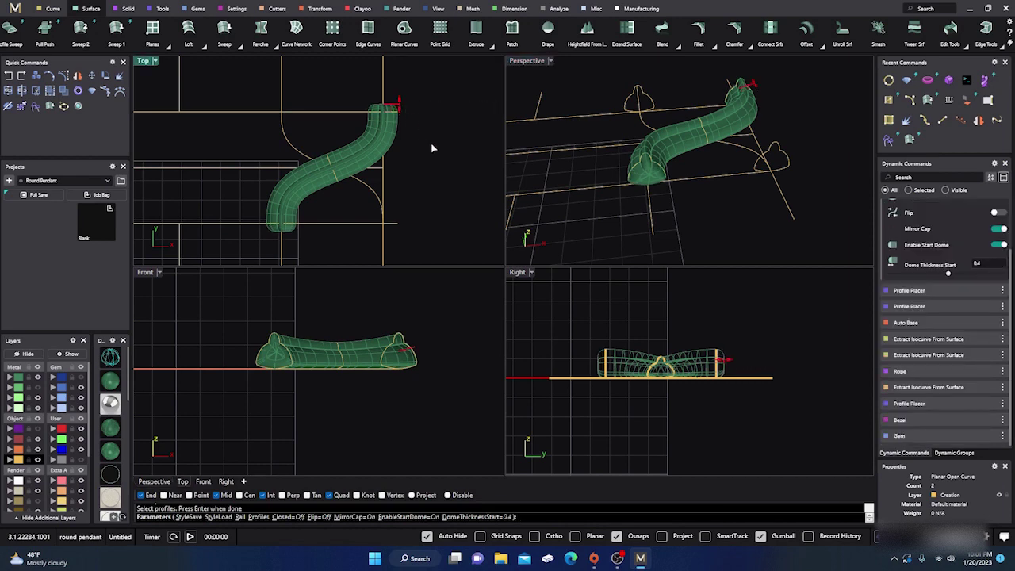
key(Return)
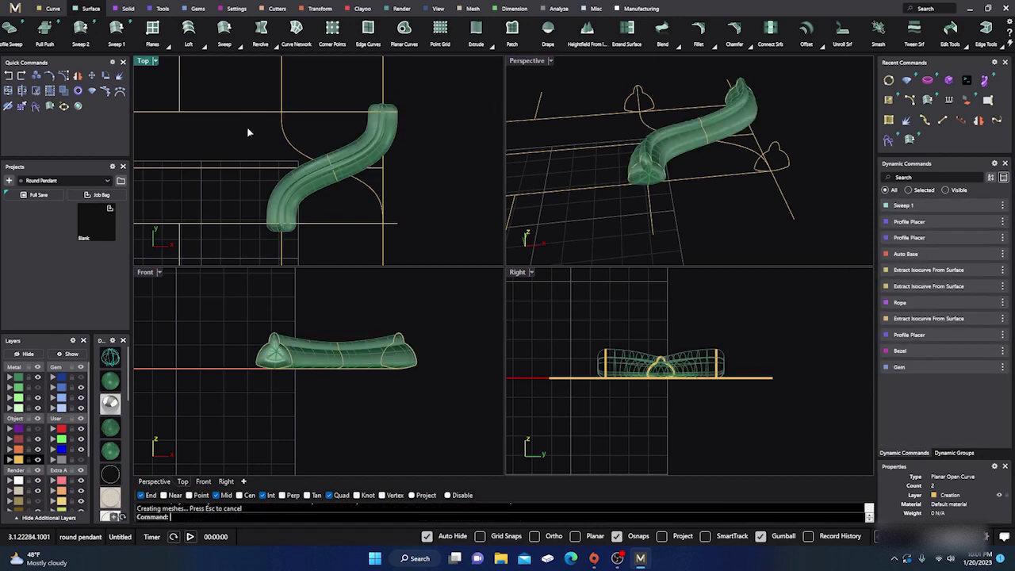
- Sweep the two end profiles along the crossing second blend curve with Sweep 1, using a dome start thickness of 0.5 mm
key(Return)
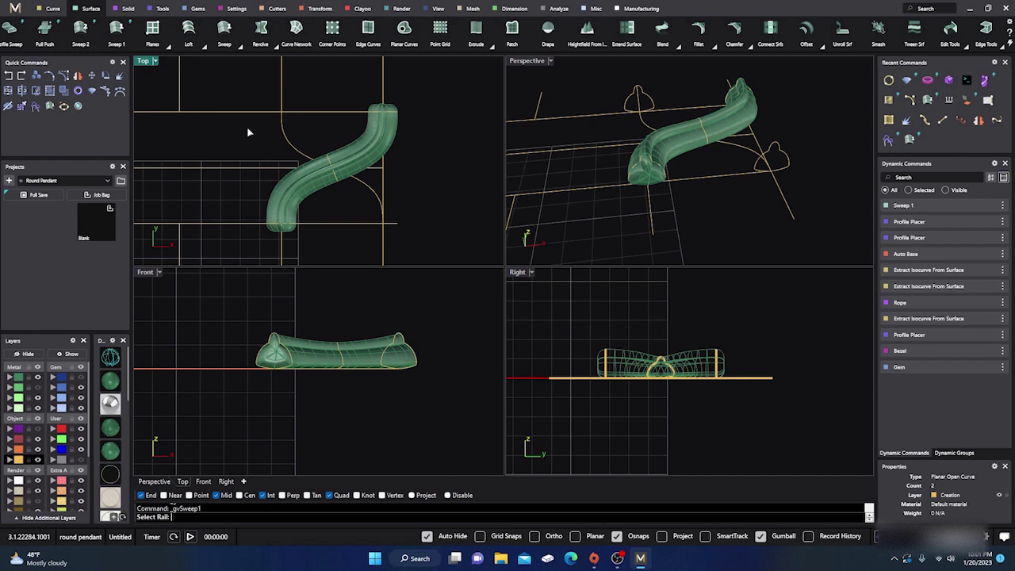
click(292, 144)
click(629, 103)
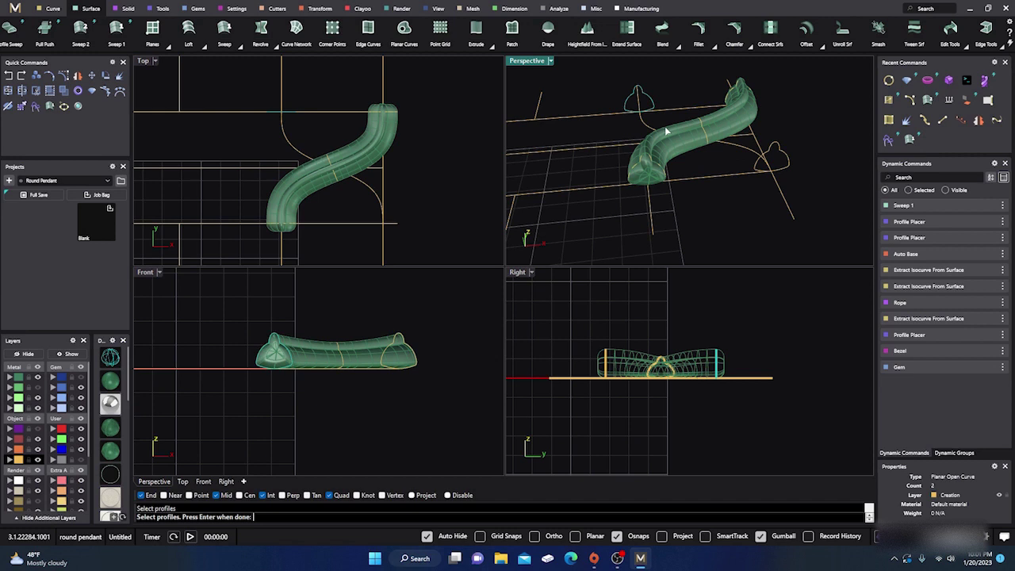
click(789, 163)
key(Return)
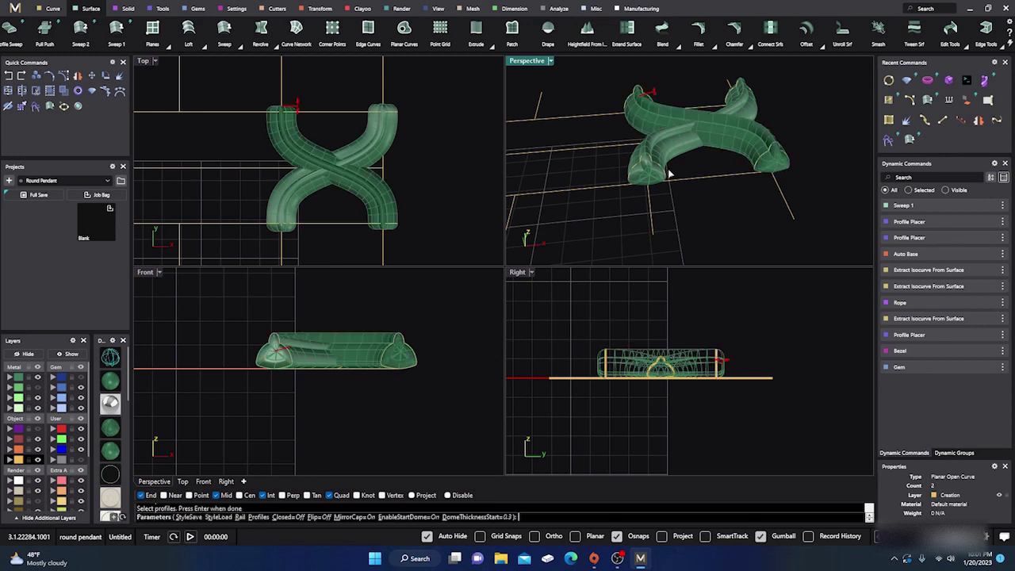
click(298, 106)
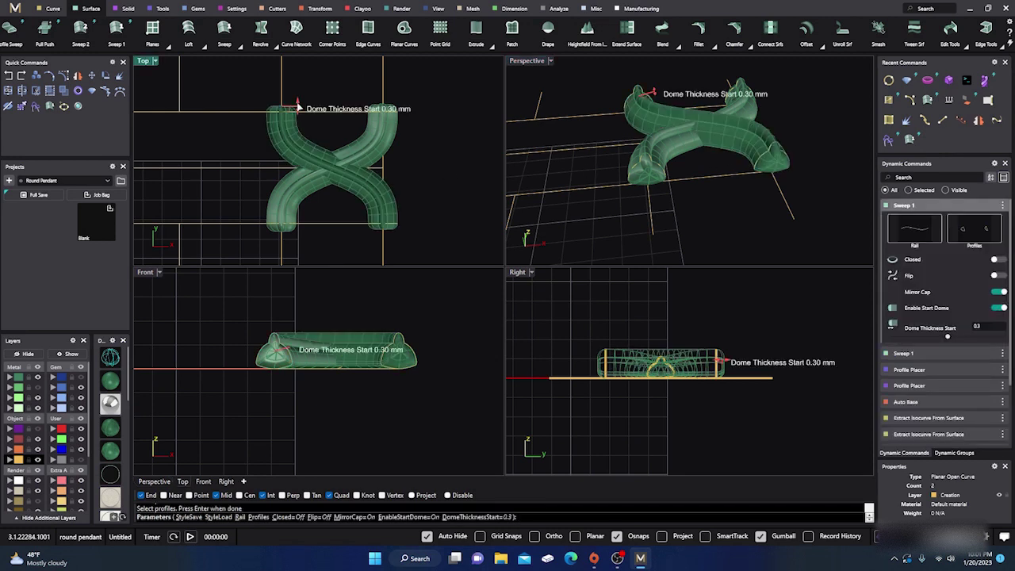
drag(298, 106, 302, 106)
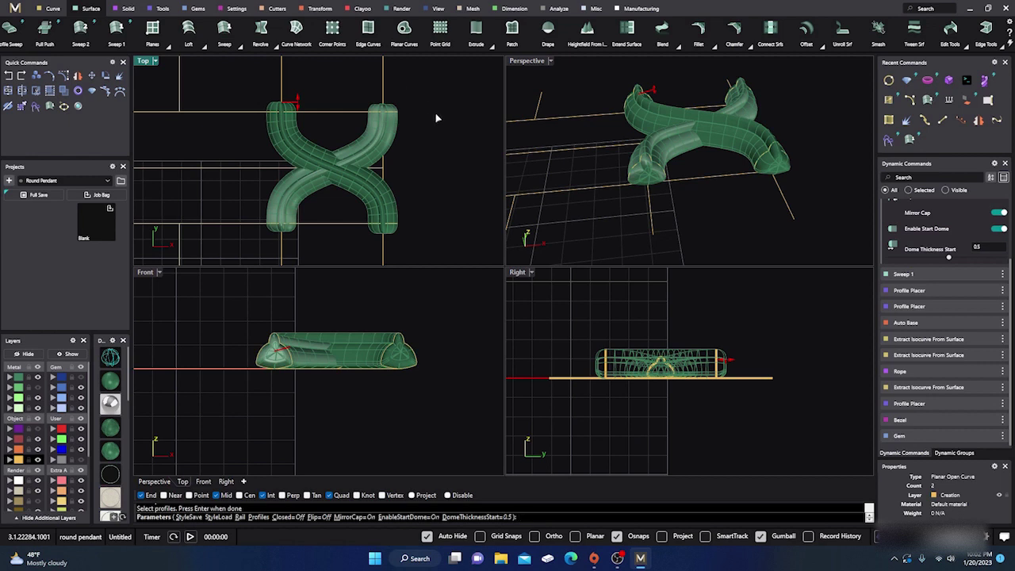
key(Return)
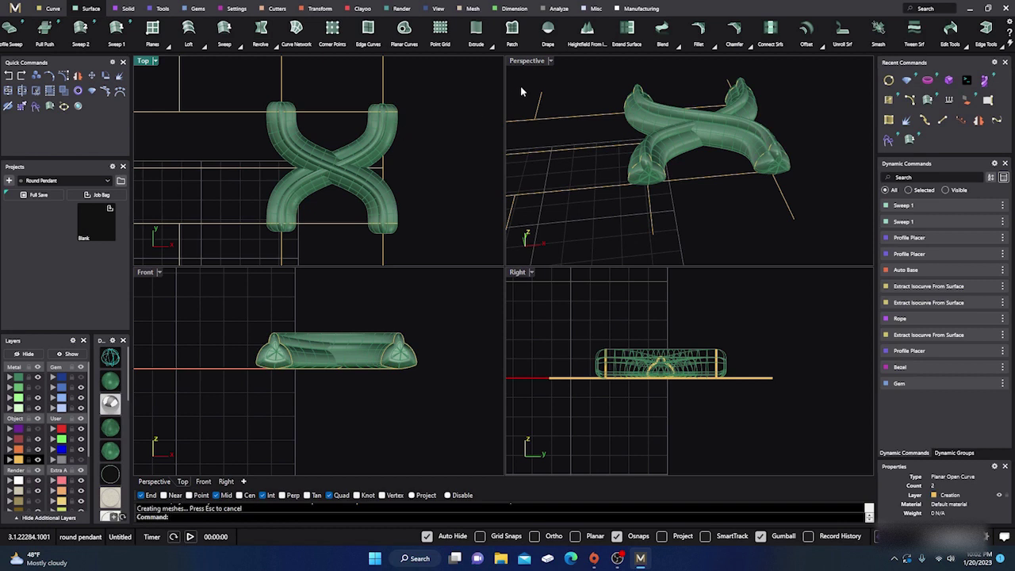
- Array both crossing swept solids along the long horizontal guide line with Array Along Curve, using 10 items and Freeform orientation
scroll(423, 141, down, 10)
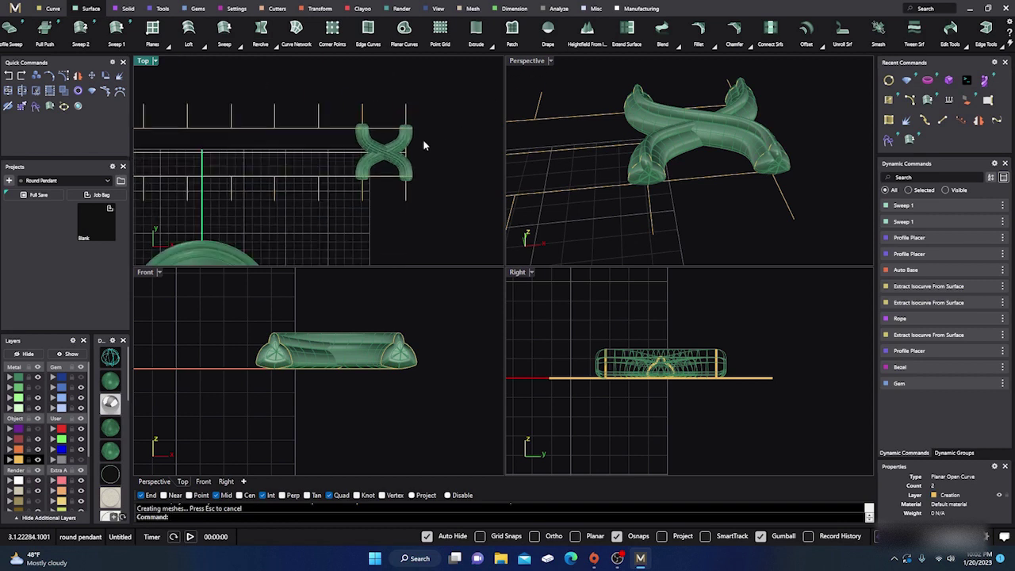
right_drag(390, 178, 412, 184)
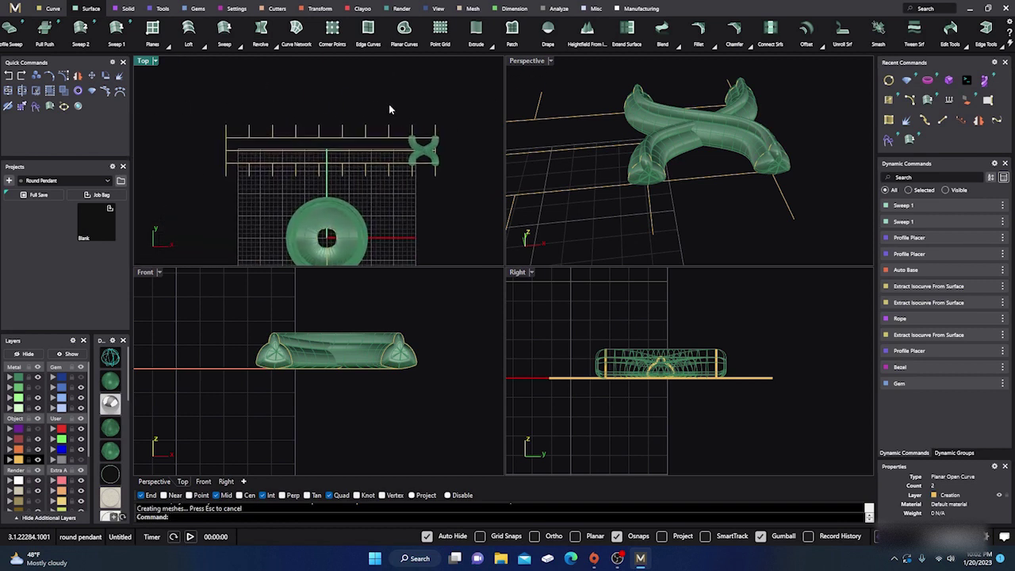
click(320, 9)
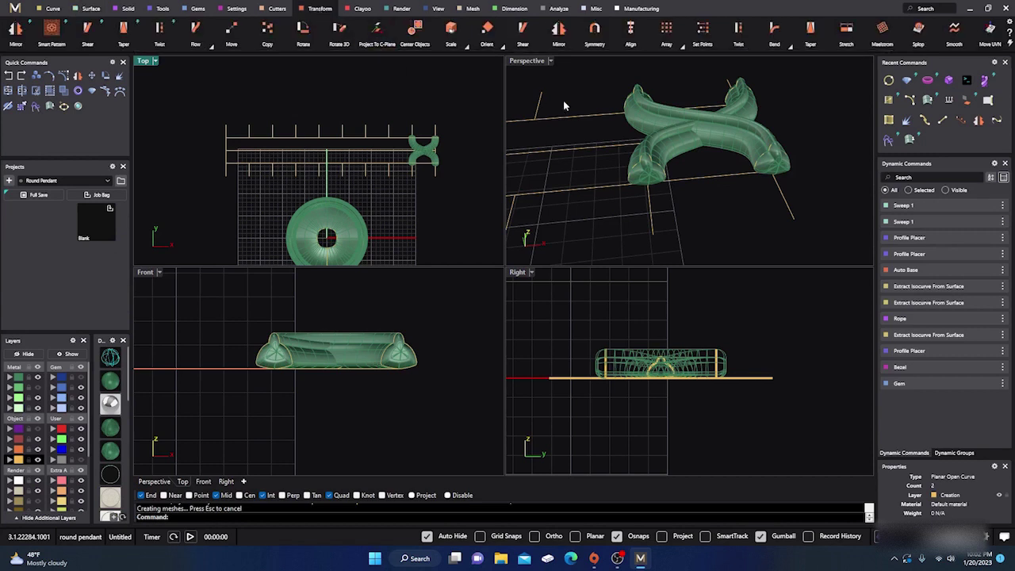
click(682, 46)
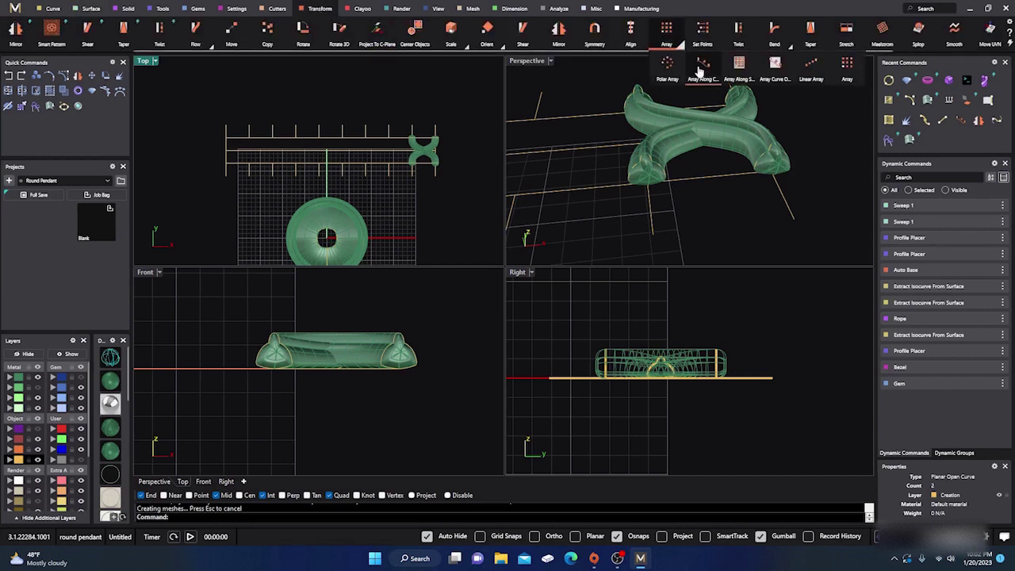
click(701, 73)
scroll(400, 153, up, 1)
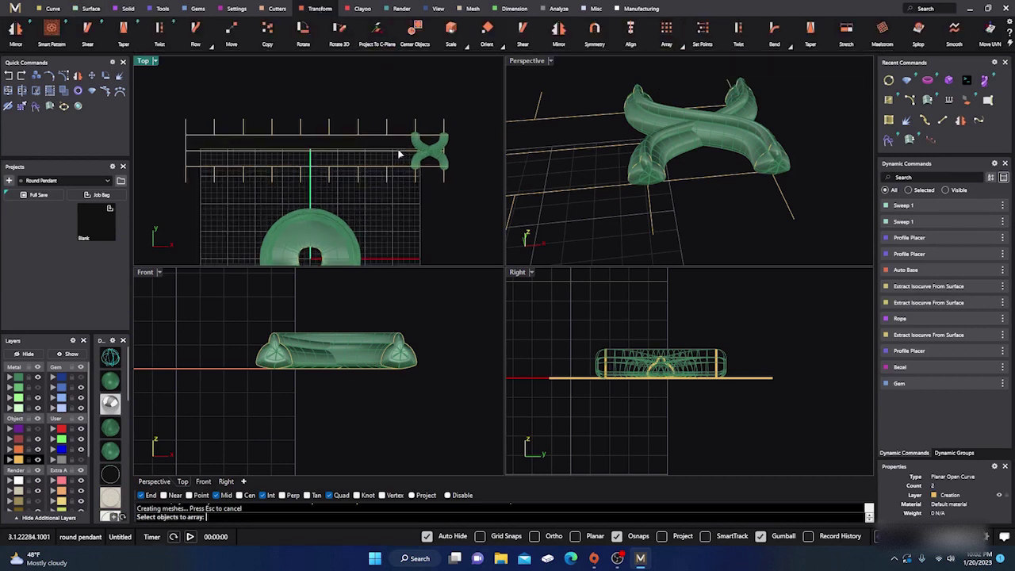
scroll(400, 154, up, 1)
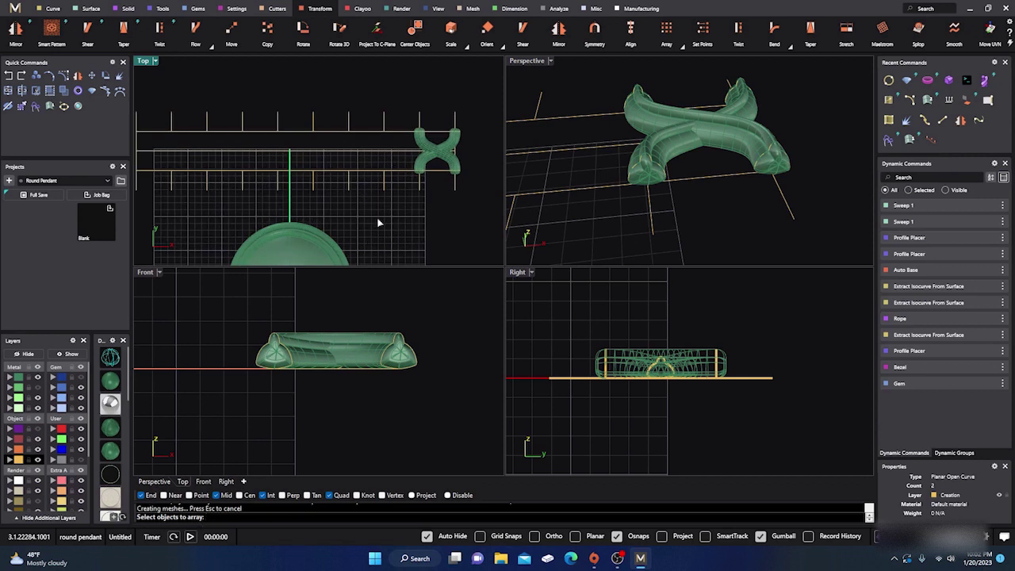
click(426, 163)
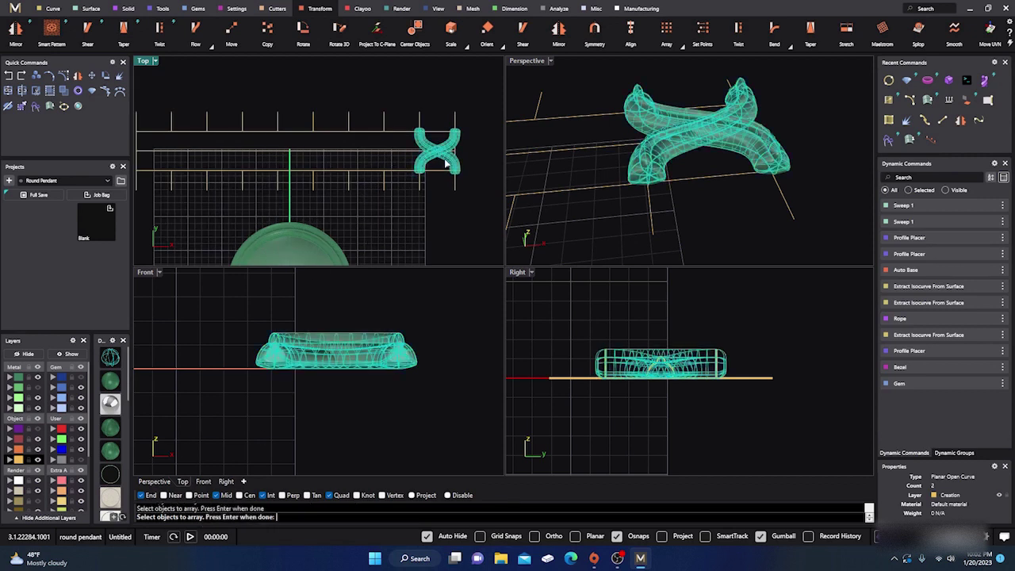
key(Return)
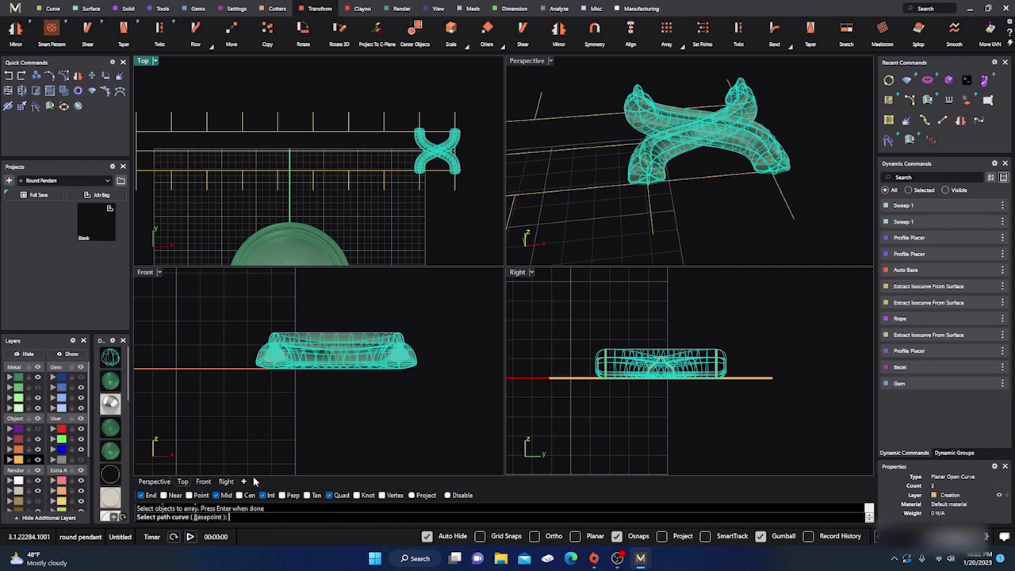
click(402, 136)
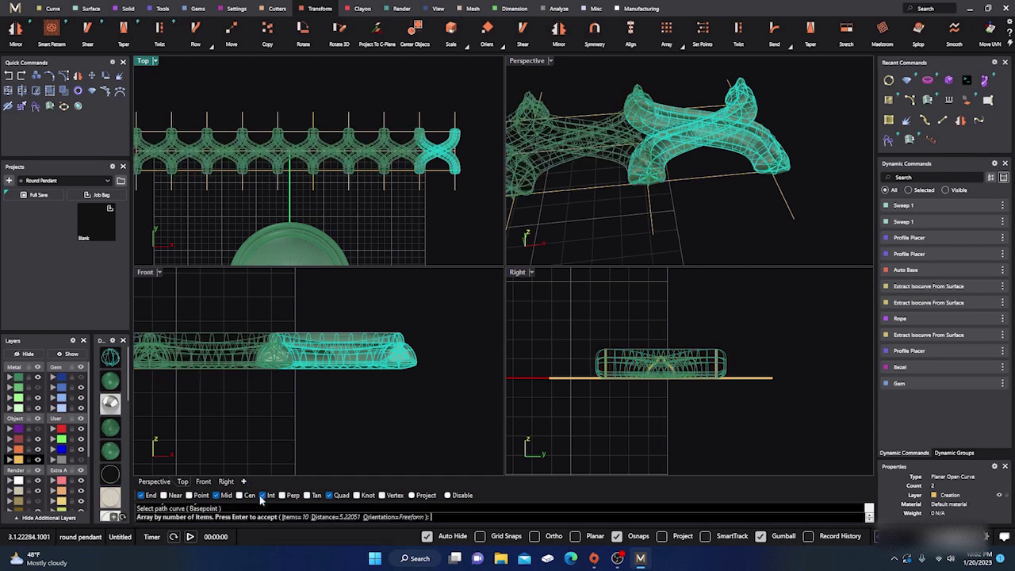
scroll(427, 239, down, 2)
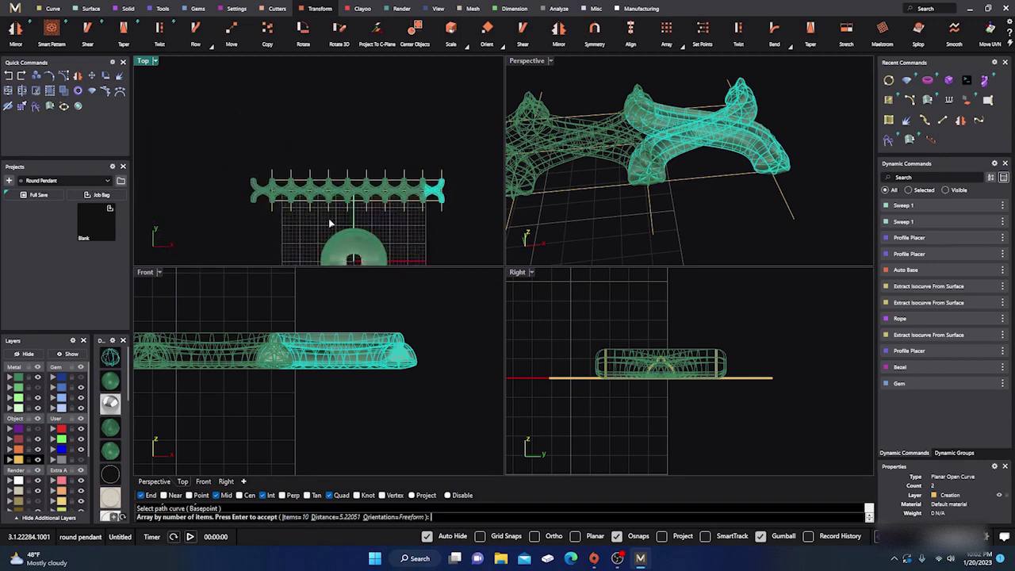
scroll(326, 222, up, 2)
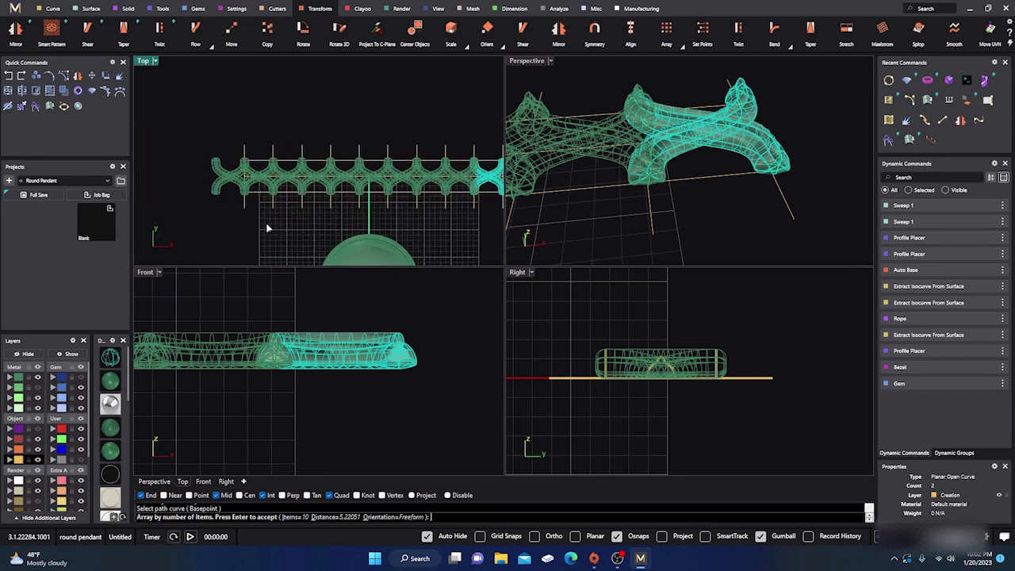
key(Return)
- Delete the extra pair of crossing solids that extends past the far end of the guide strip
click(216, 179)
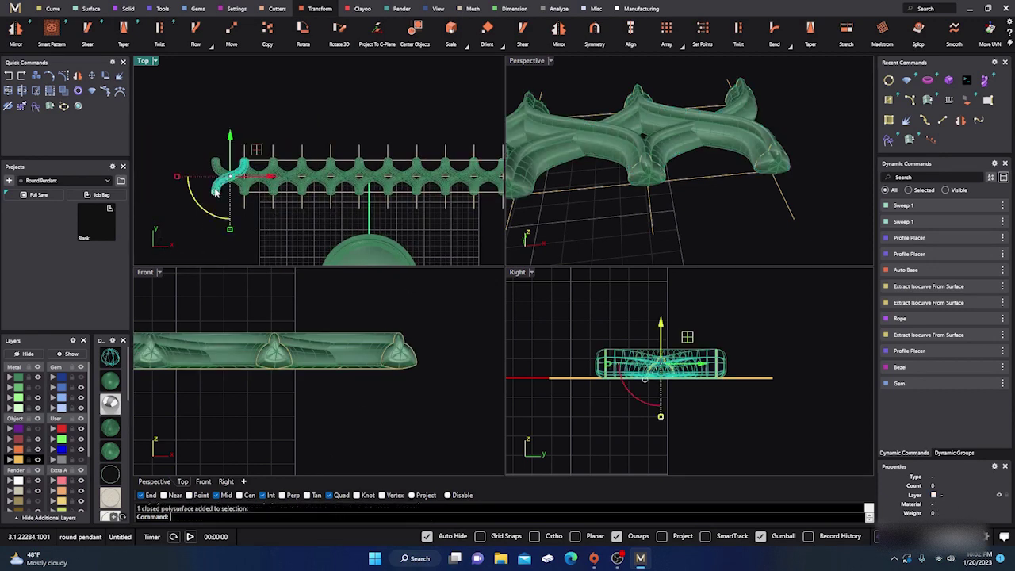
key(Delete)
scroll(214, 169, down, 3)
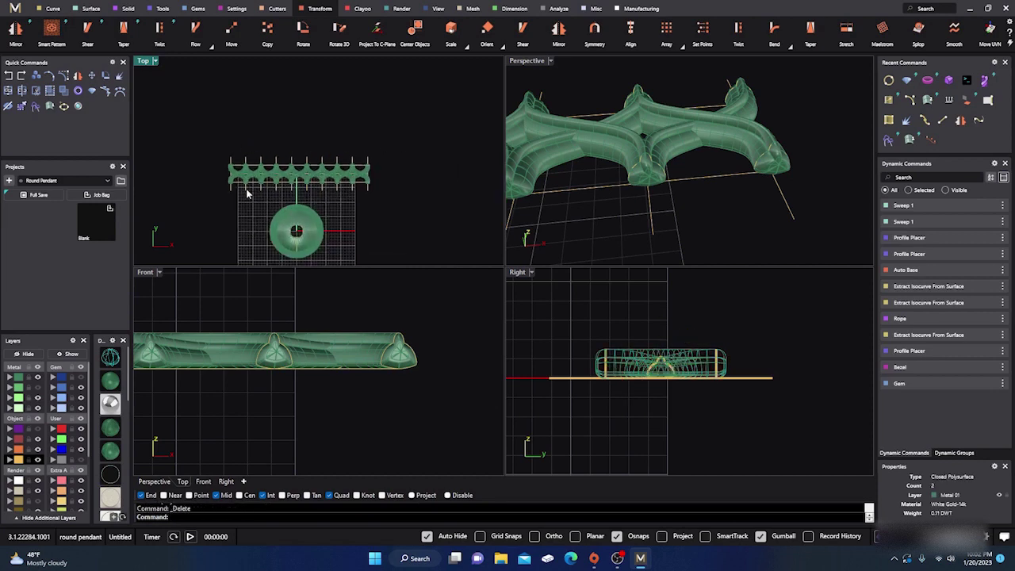
- Maximize the Perspective view and make the hidden bezel and gem visible again at the pendant's center
double_click(527, 60)
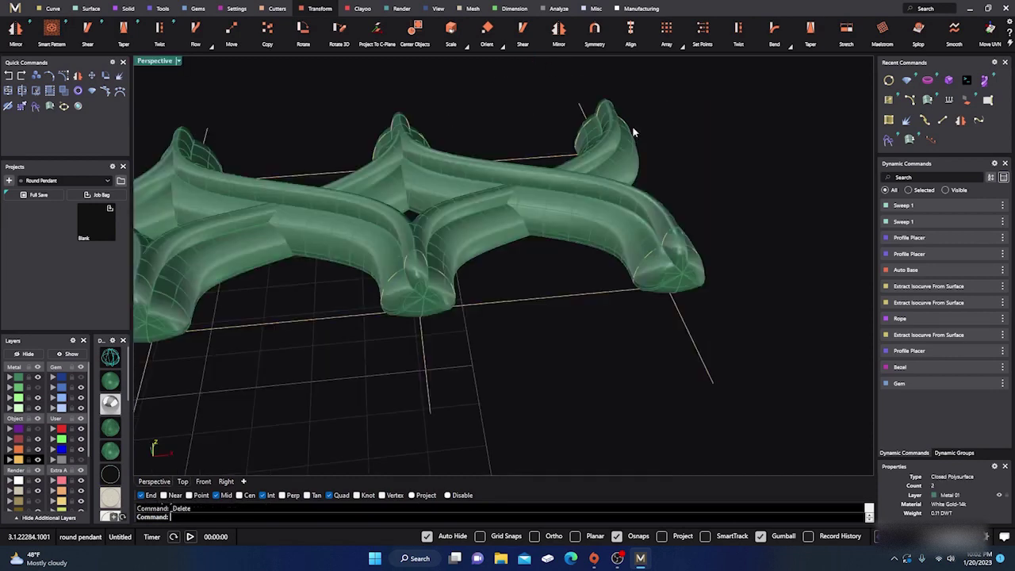
scroll(710, 189, down, 2)
scroll(710, 189, down, 4)
right_drag(710, 204, 503, 245)
scroll(476, 265, down, 3)
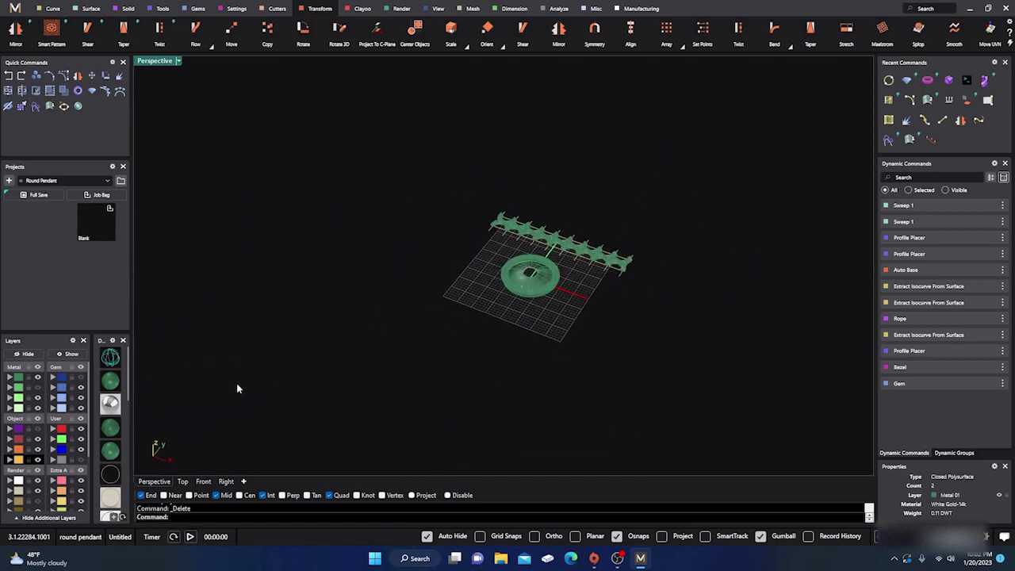
click(37, 428)
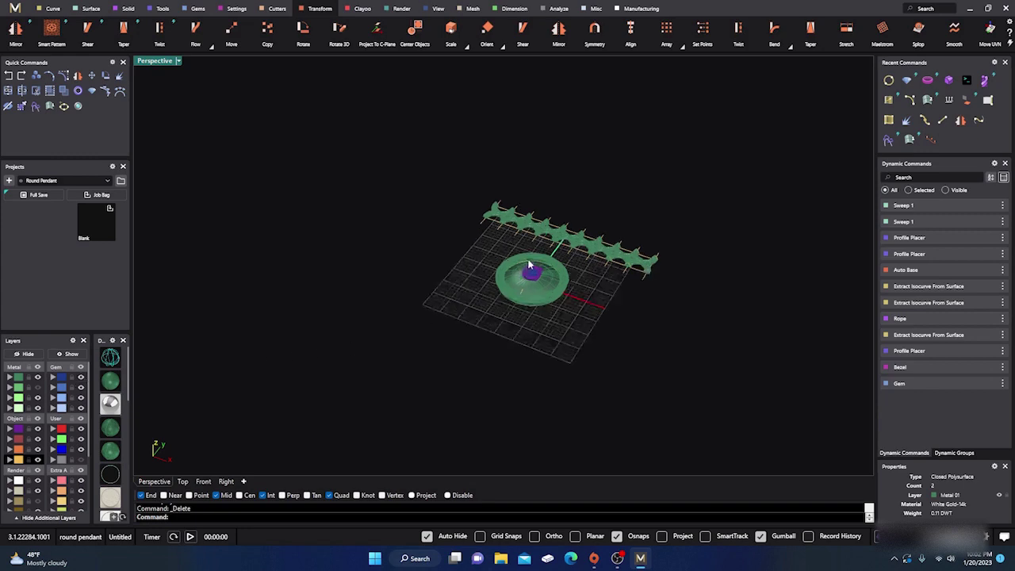
scroll(349, 253, up, 3)
scroll(346, 282, down, 2)
right_drag(346, 283, 359, 298)
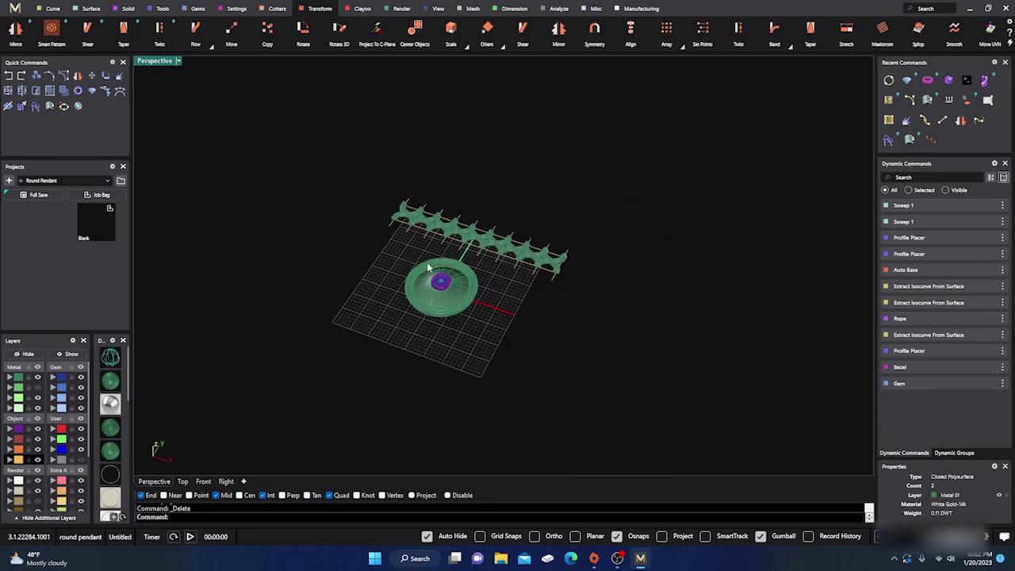
scroll(427, 262, up, 3)
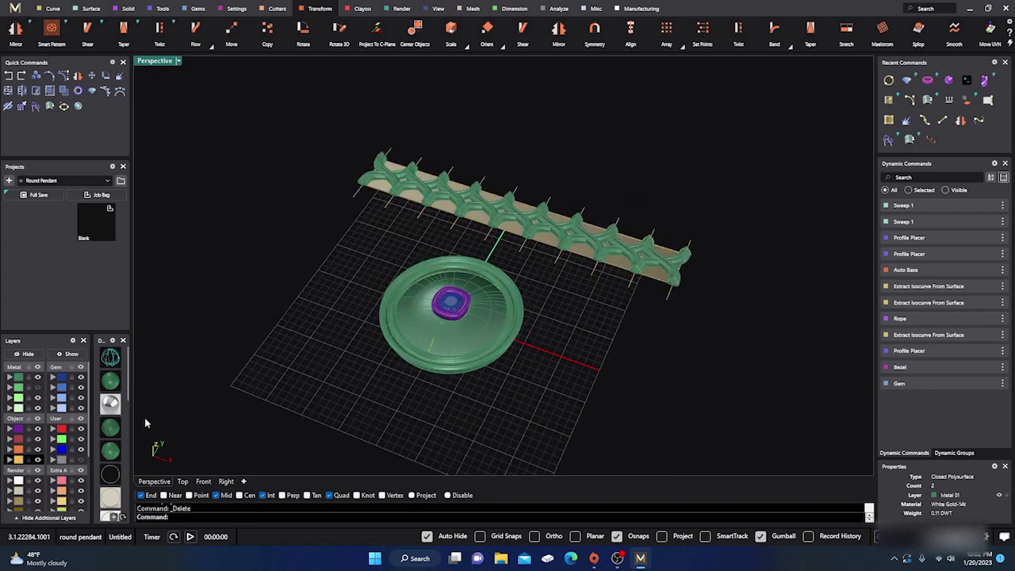
scroll(389, 198, up, 1)
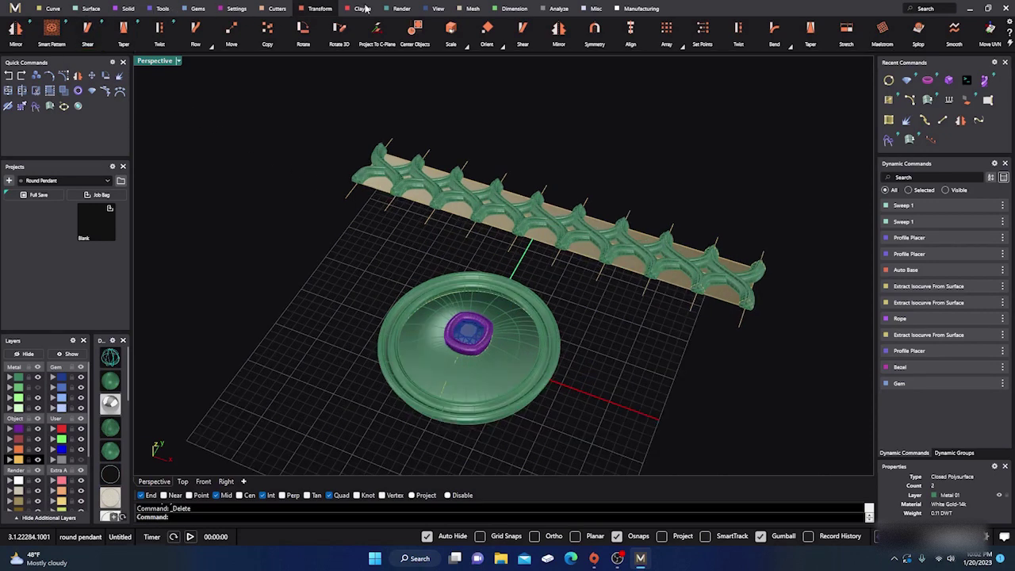
- Start Smart Flow with the flat surface beneath the pattern strip as base and the pendant's dome surface as destination
scroll(108, 36, up, 2)
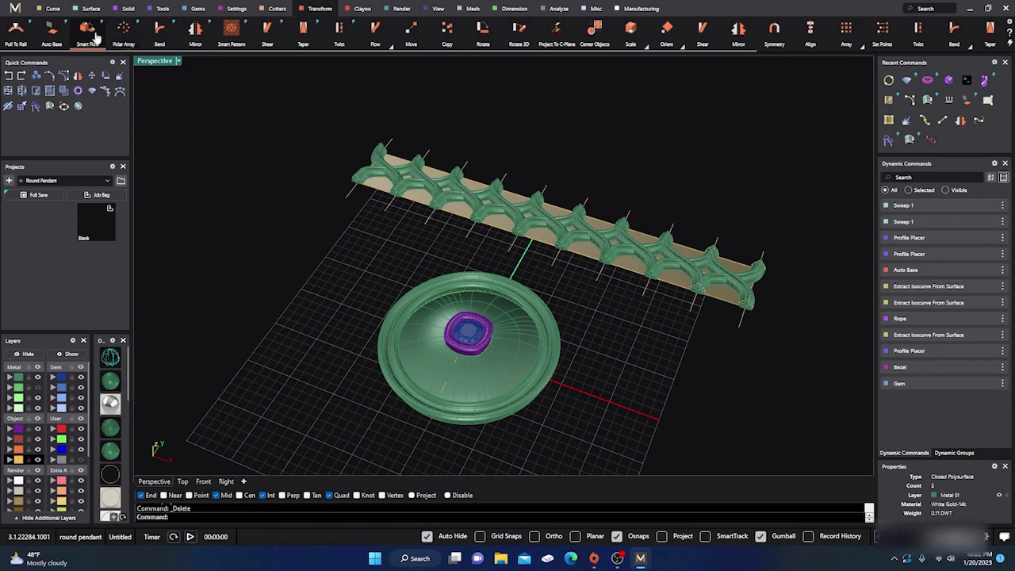
click(91, 33)
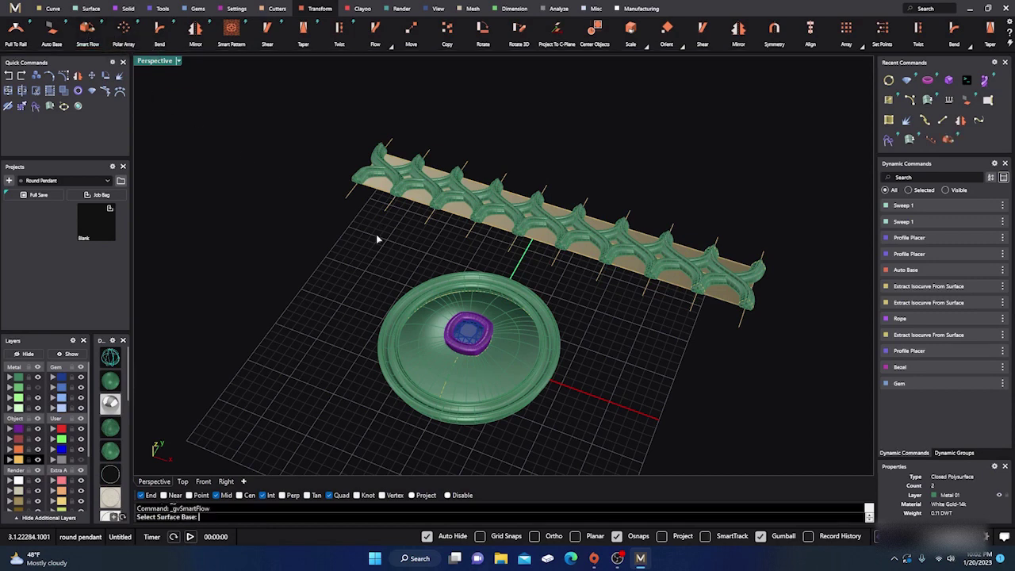
scroll(319, 300, up, 2)
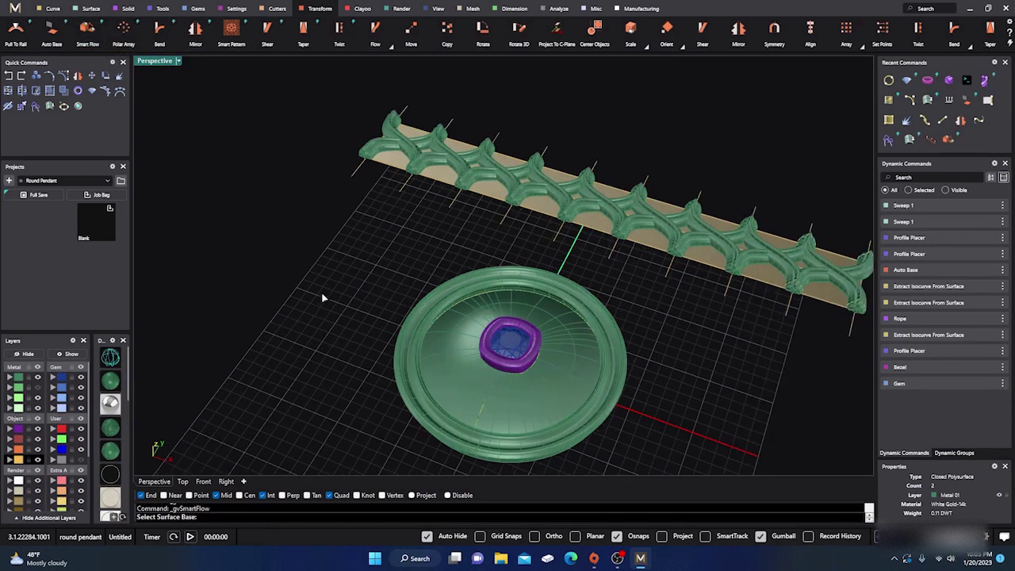
click(390, 162)
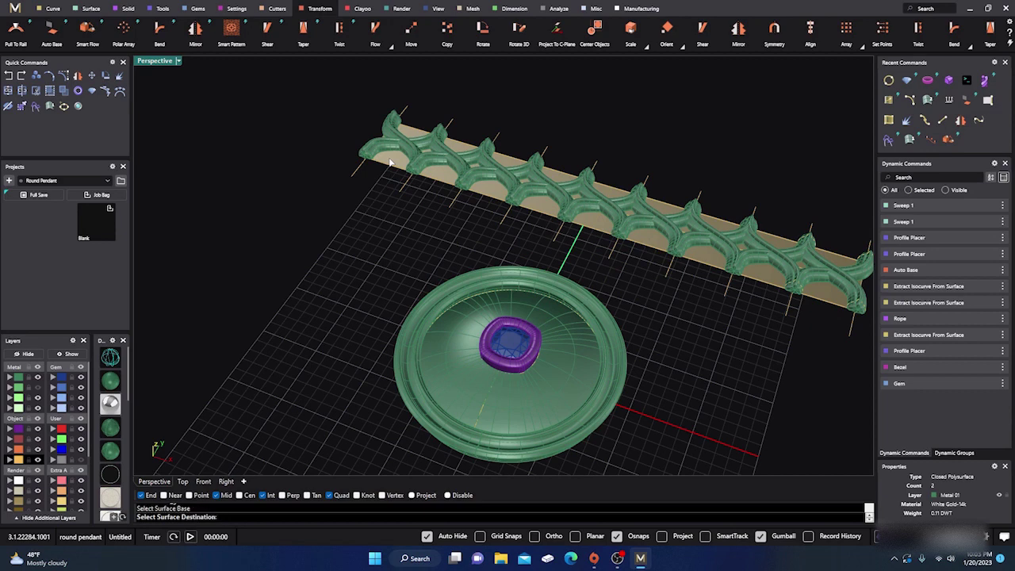
click(443, 389)
scroll(294, 312, down, 2)
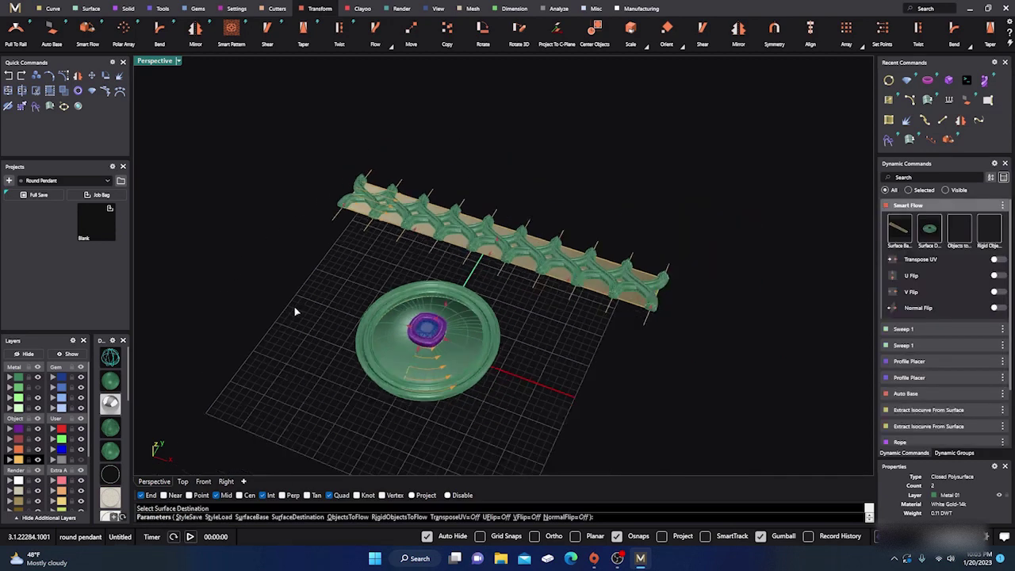
- Choose all the arrayed crossing swept solids on the strip as the objects to flow
click(961, 230)
click(227, 482)
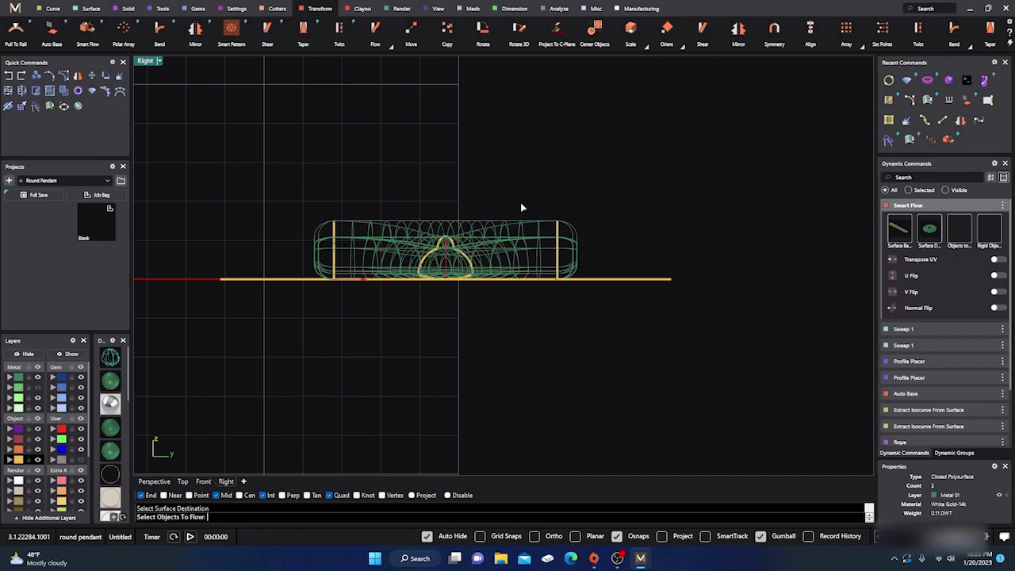
click(495, 256)
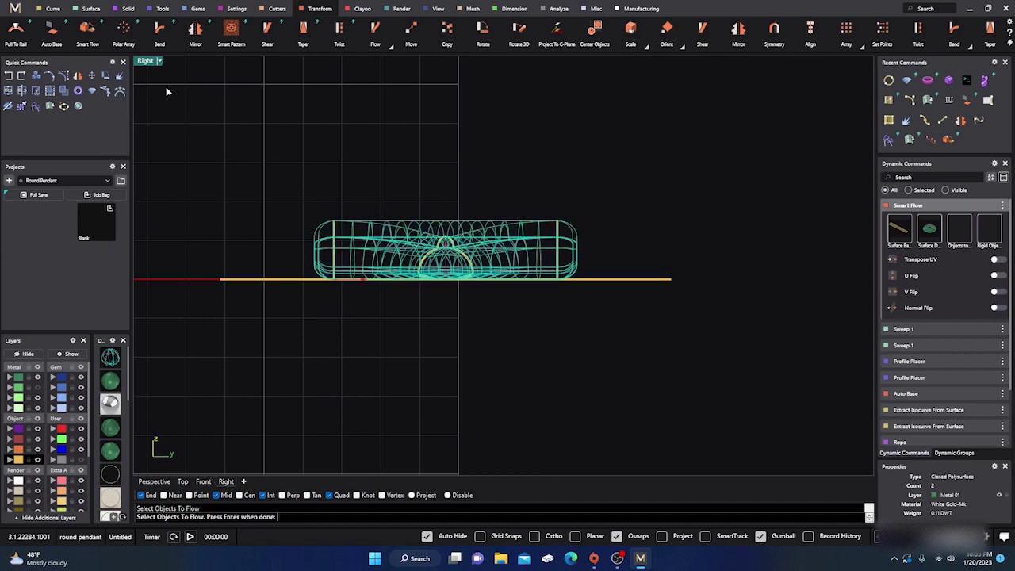
double_click(145, 61)
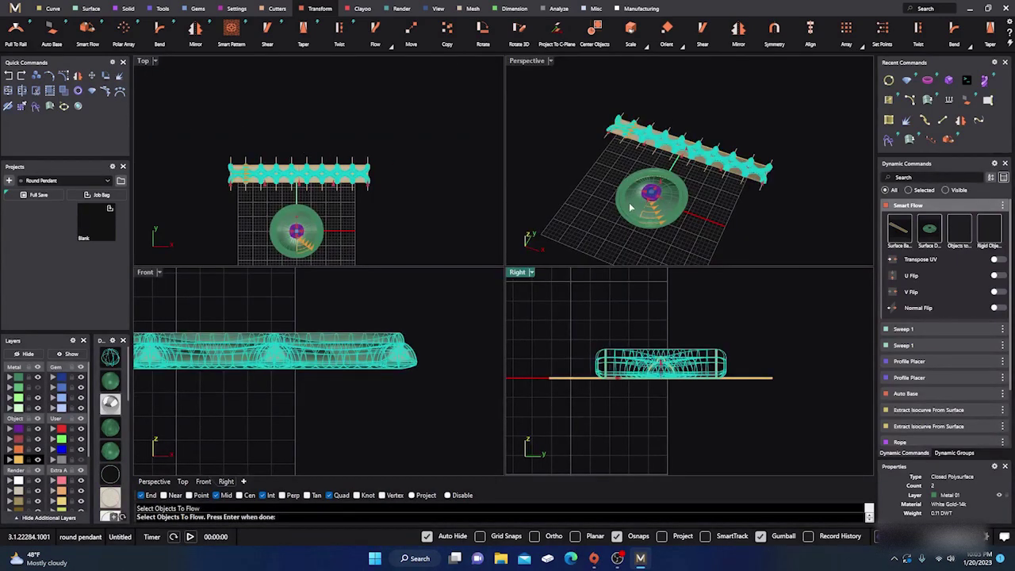
key(Return)
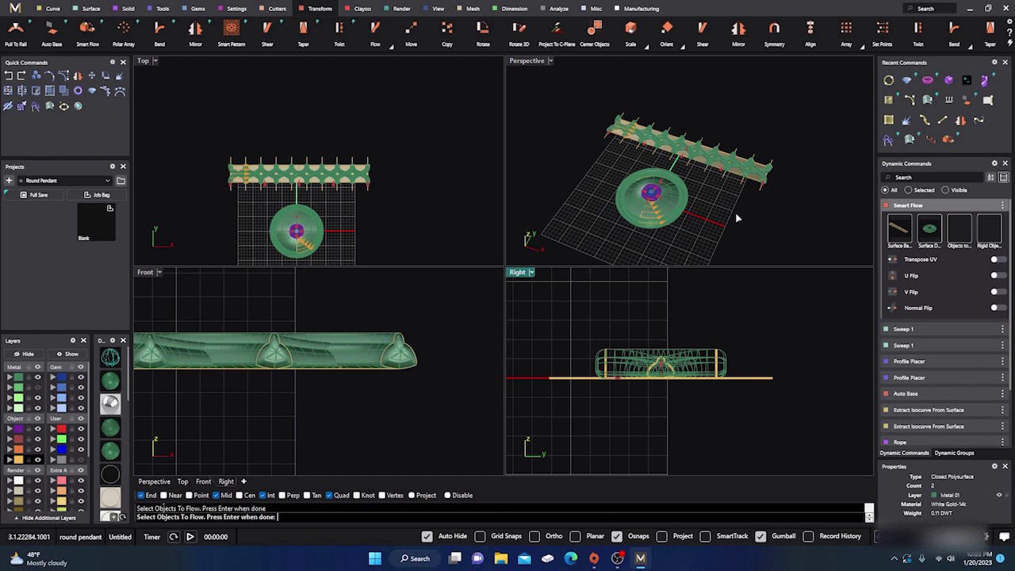
key(Return)
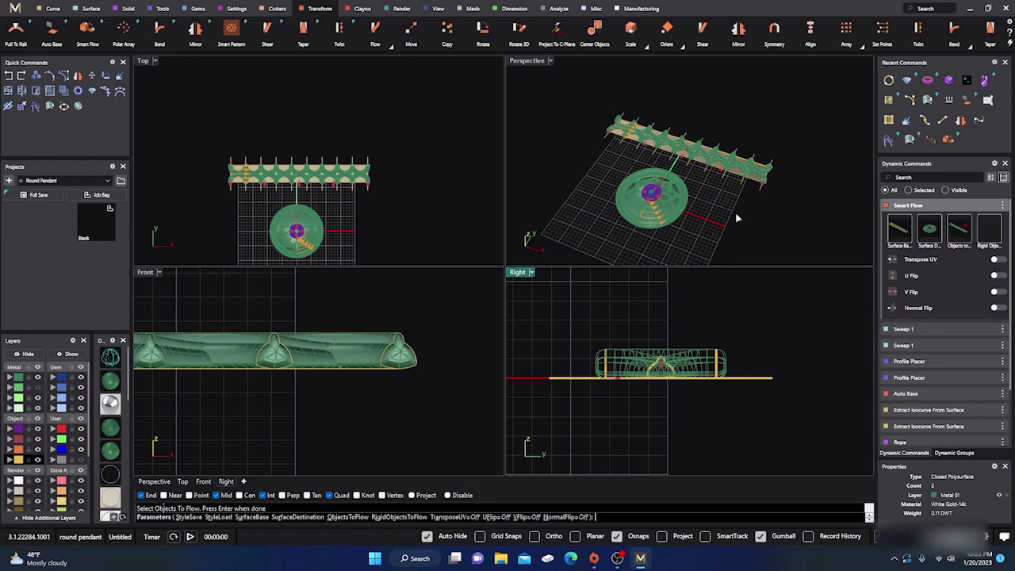
- Turn on V Flip so the flowed pattern lies on the outer side of the dome
scroll(645, 203, up, 10)
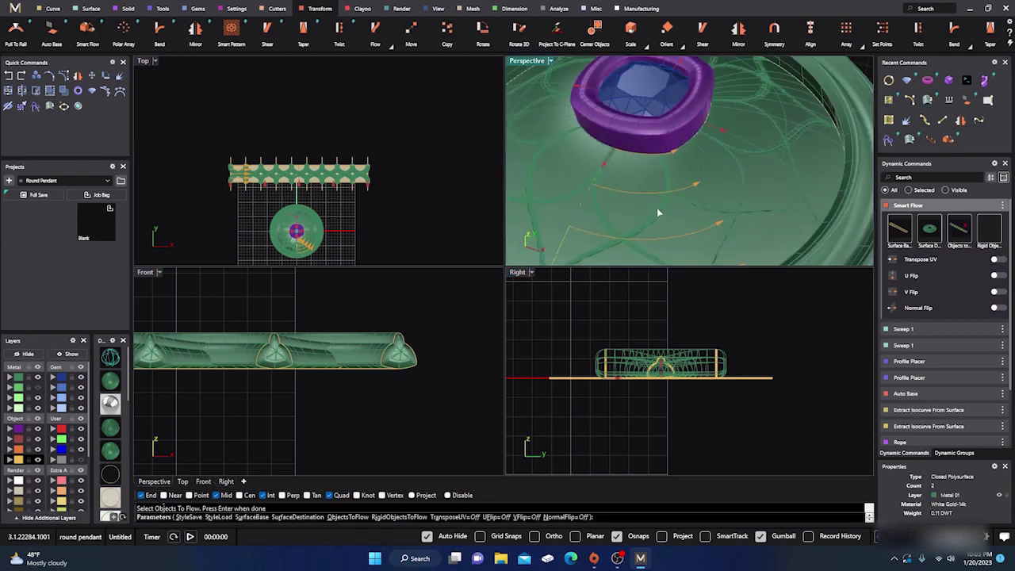
scroll(658, 213, down, 8)
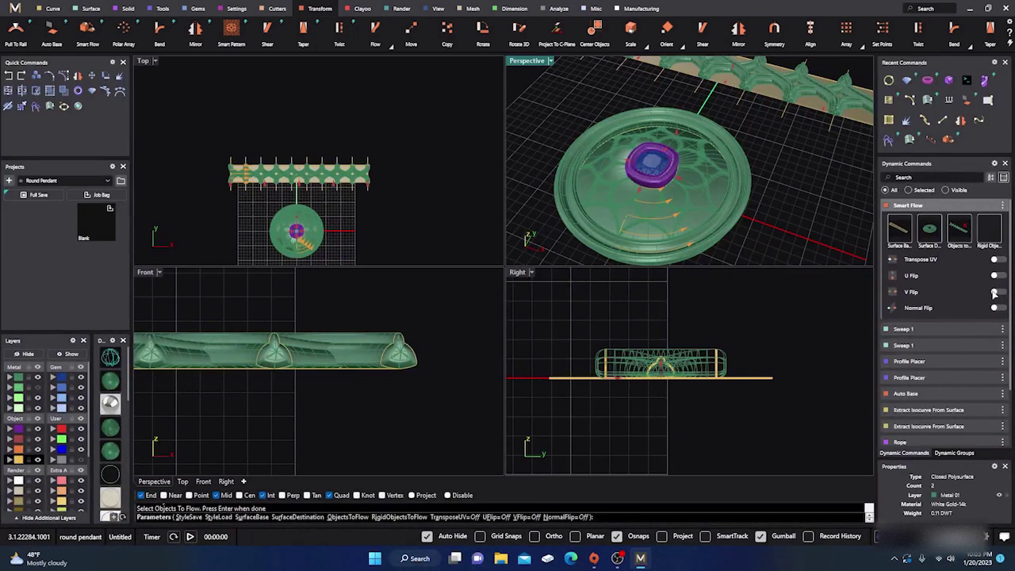
scroll(767, 181, down, 5)
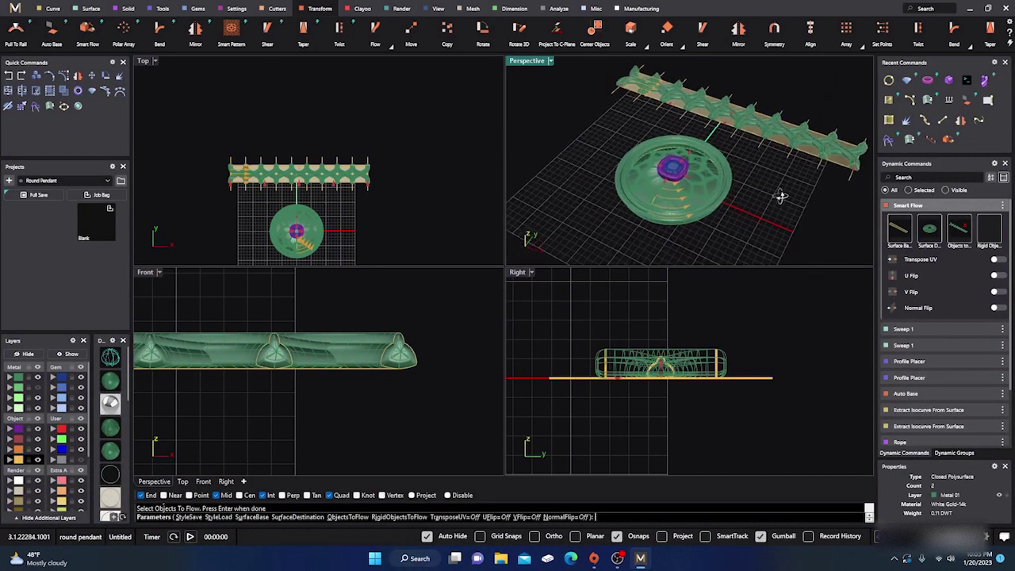
right_drag(782, 197, 762, 175)
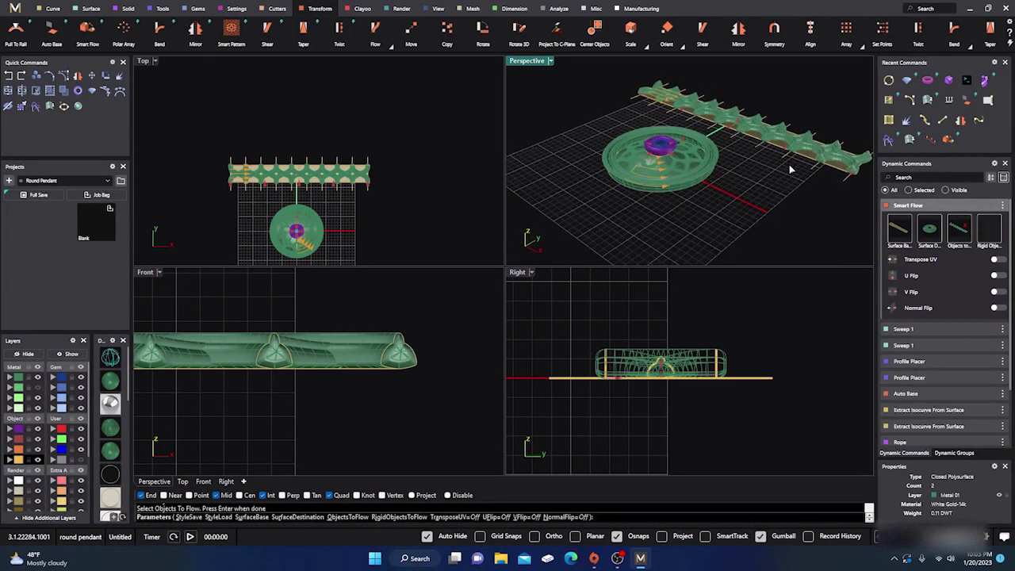
click(999, 292)
- Check the flipped pattern against the dome, rim and bezel from the side and at an angle, and accept the Smart Flow
scroll(699, 165, up, 2)
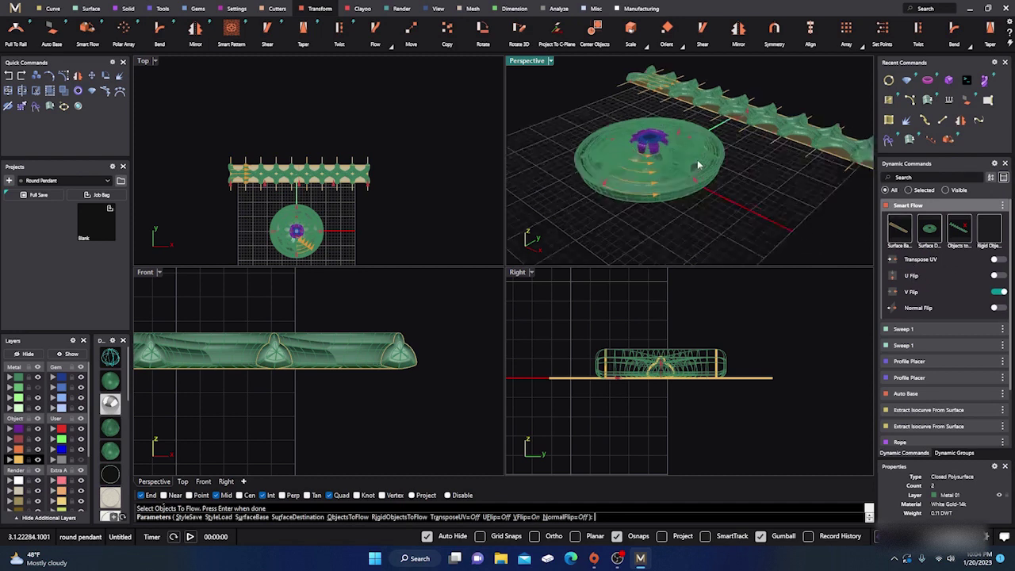
scroll(697, 160, up, 3)
scroll(697, 160, down, 2)
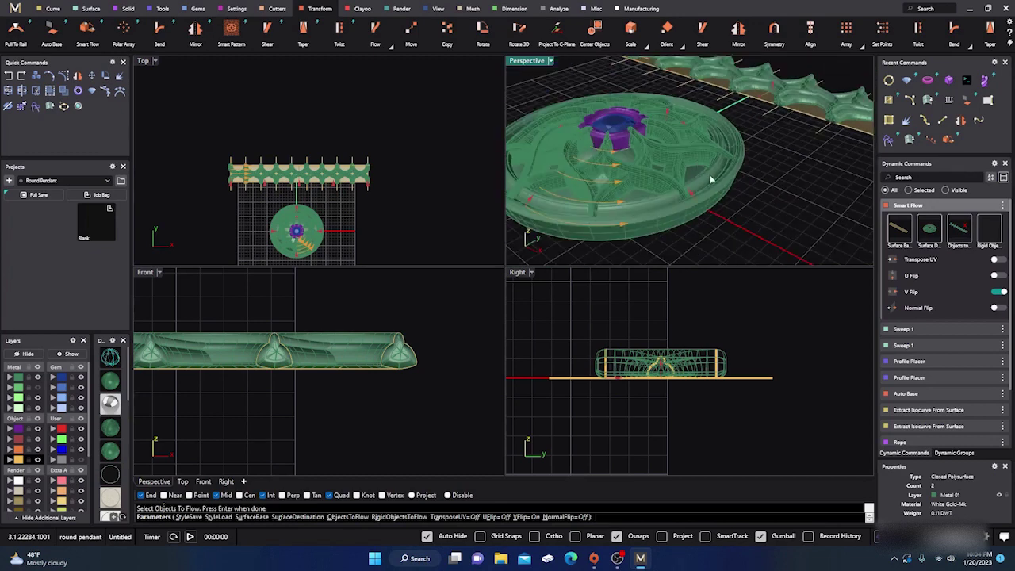
right_drag(710, 180, 663, 165)
scroll(633, 120, up, 4)
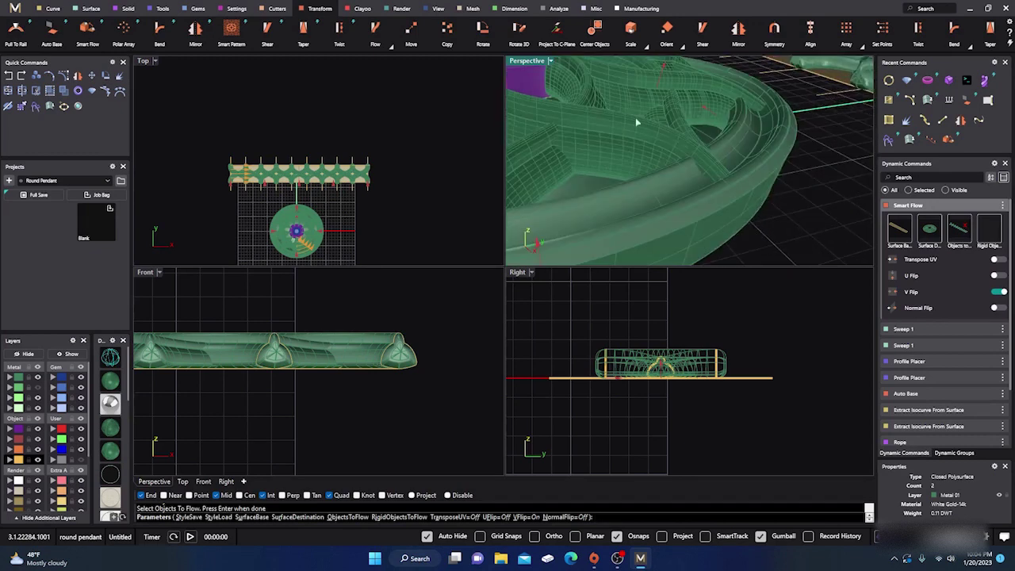
scroll(635, 117, down, 5)
right_drag(635, 119, 639, 154)
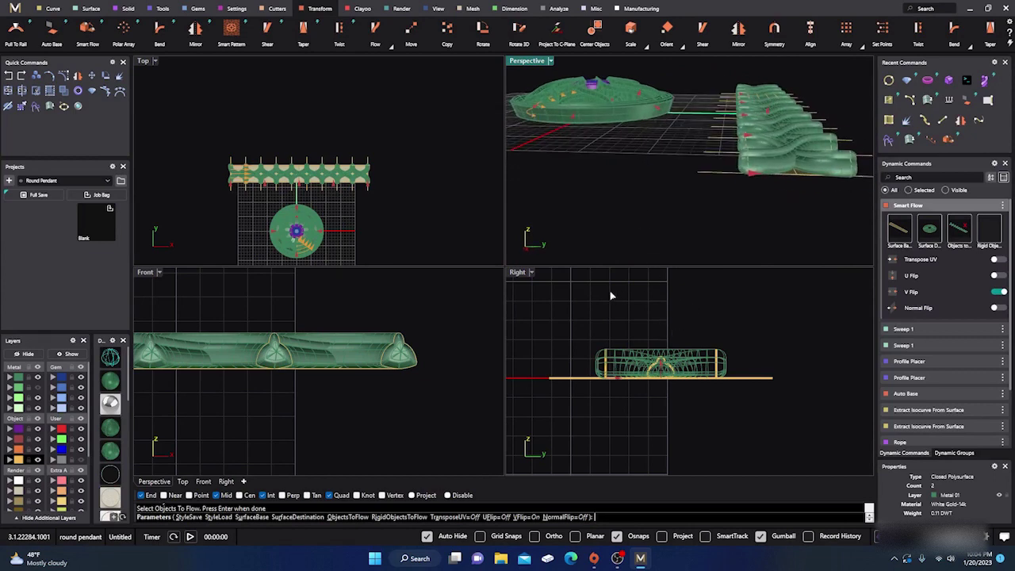
scroll(471, 344, down, 5)
scroll(310, 342, up, 5)
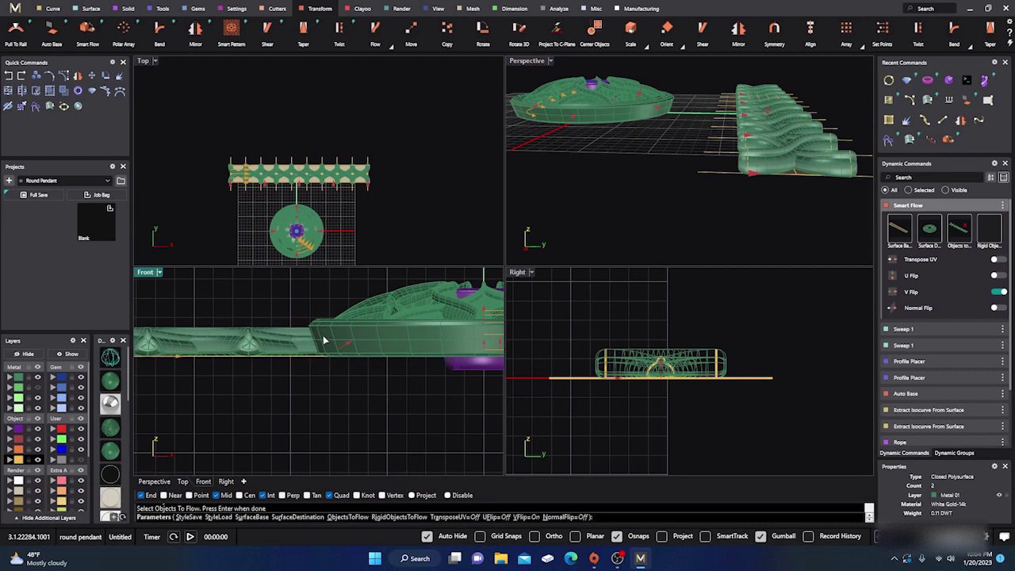
scroll(321, 341, down, 3)
right_drag(401, 361, 371, 369)
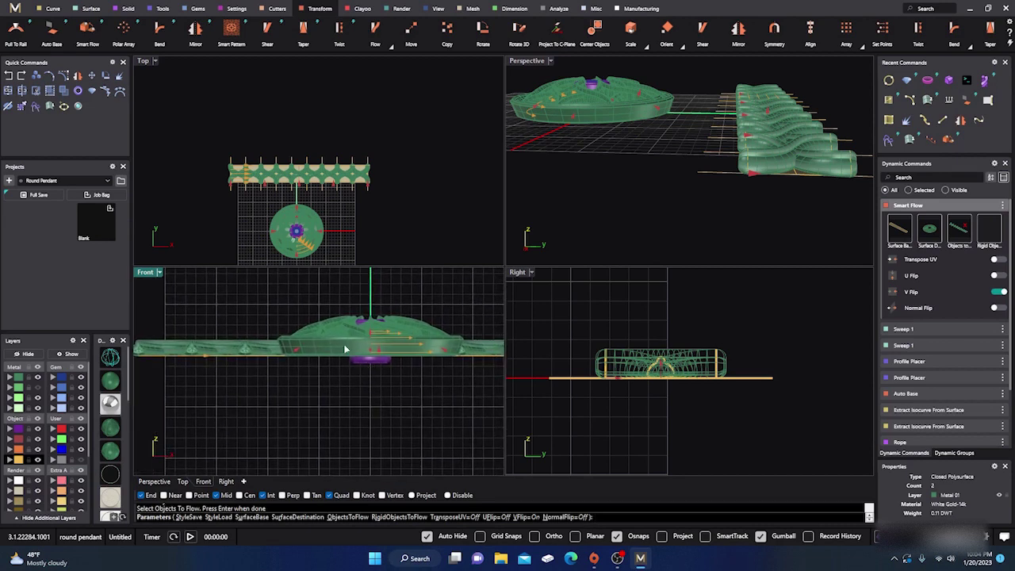
scroll(347, 341, up, 2)
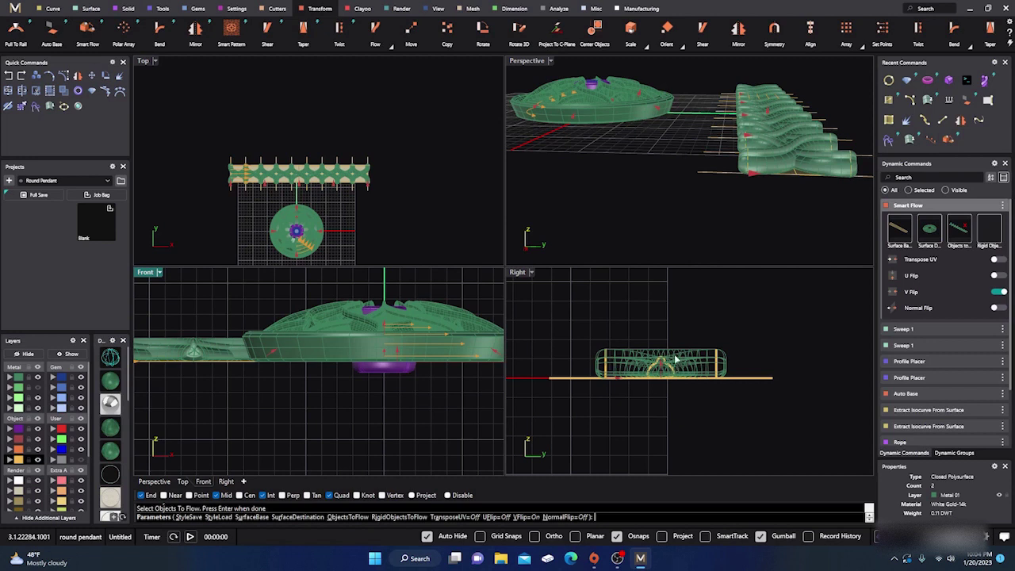
scroll(621, 364, up, 1)
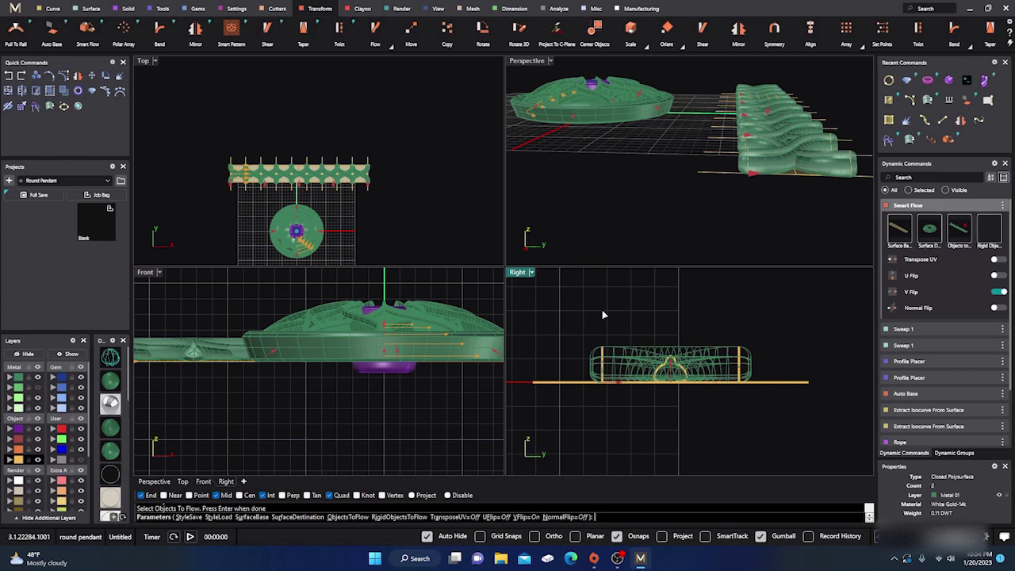
key(Return)
key(Return)
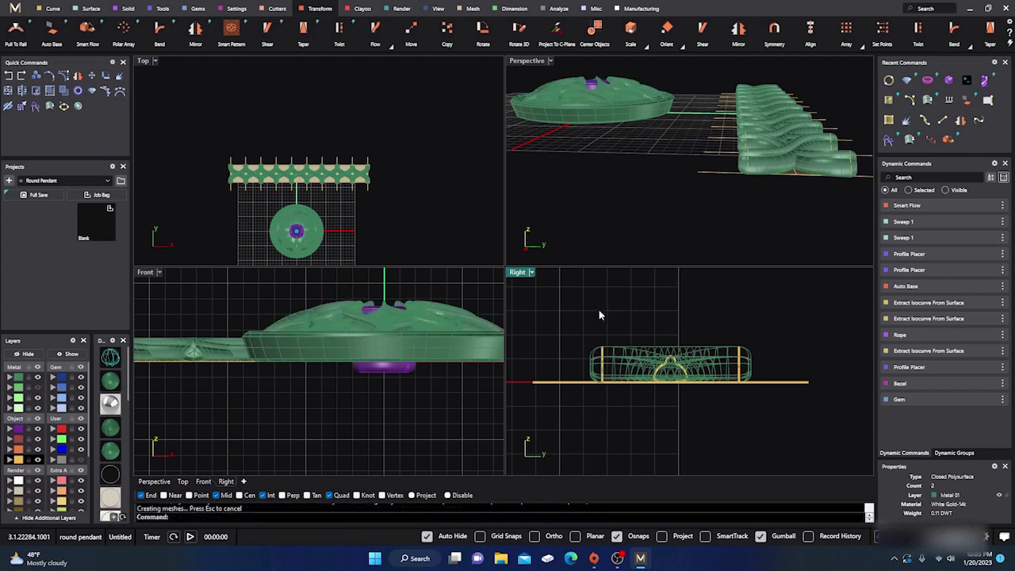
- Examine how the ends of the flowed pattern meet the pendant's outer ring
click(368, 349)
right_drag(446, 400, 399, 400)
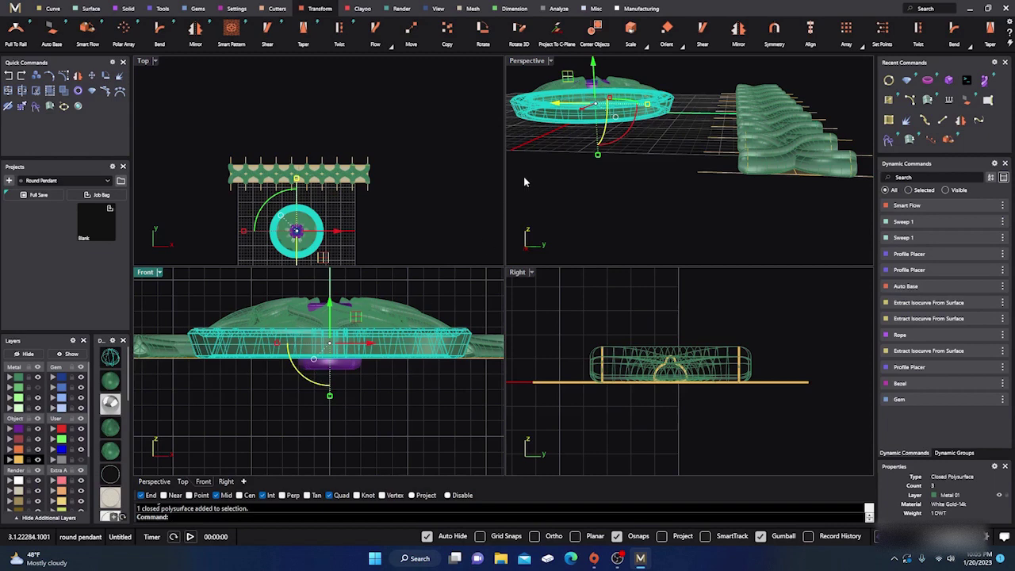
double_click(525, 61)
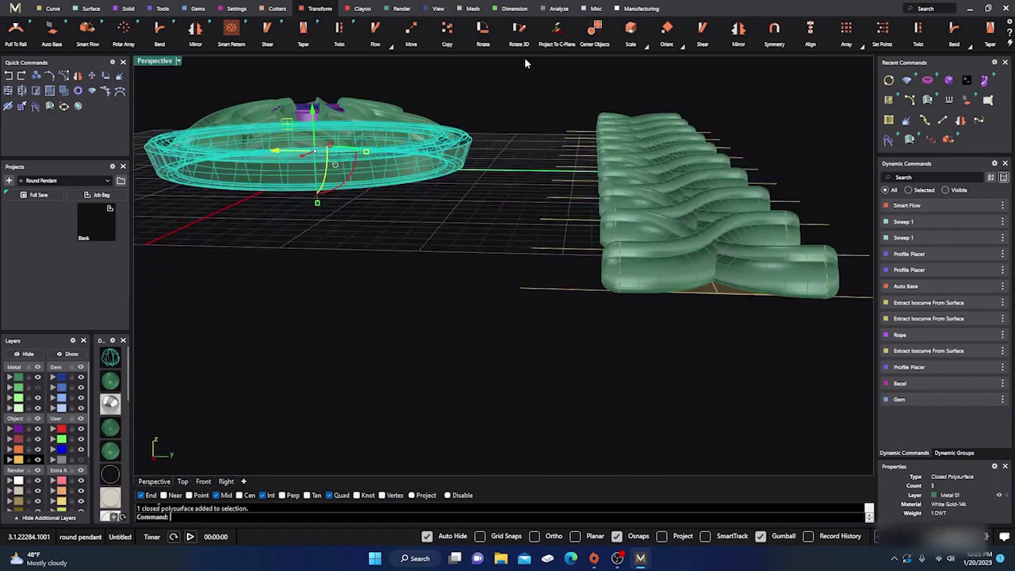
right_drag(524, 191, 487, 219)
click(488, 210)
scroll(487, 213, up, 5)
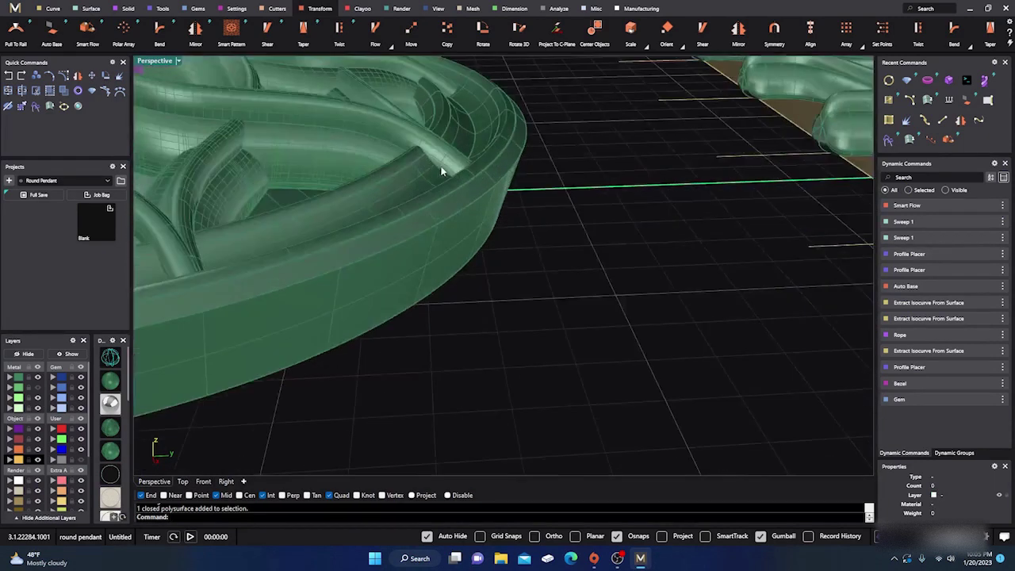
scroll(536, 210, down, 5)
scroll(544, 212, down, 3)
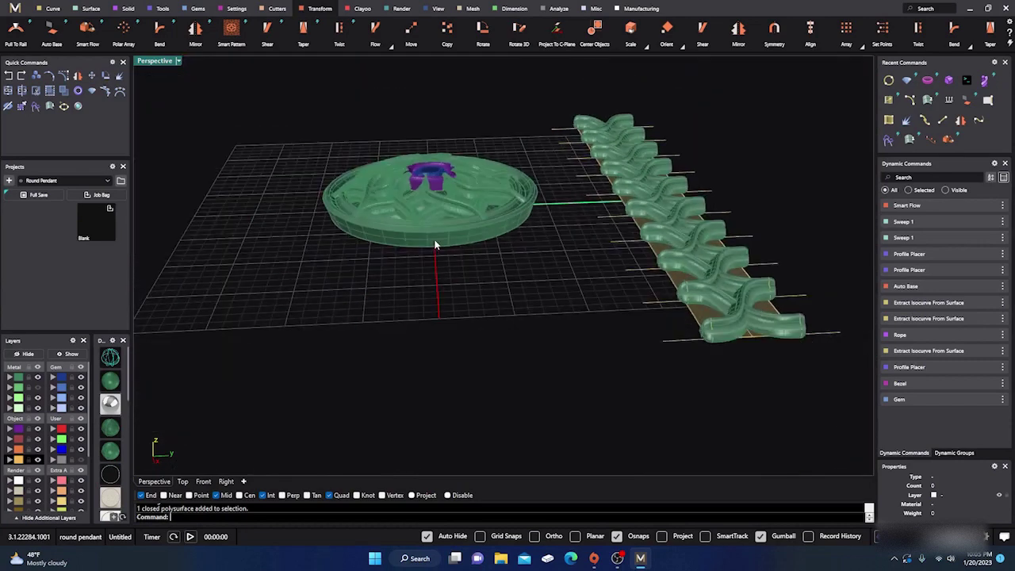
- Stretch the pendant's outer ring vertically to make its wall taller
click(438, 242)
scroll(434, 249, up, 5)
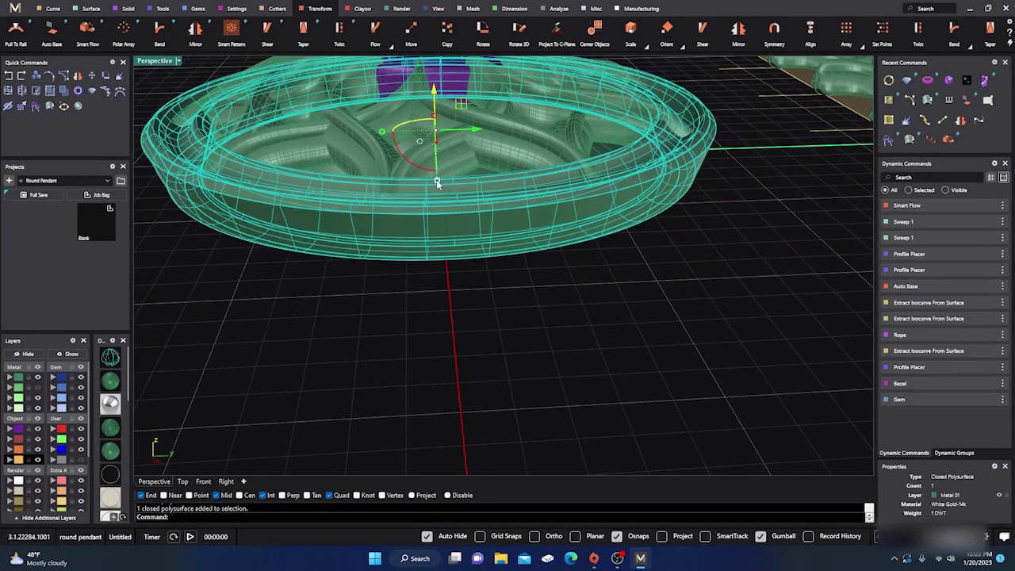
drag(437, 182, 446, 209)
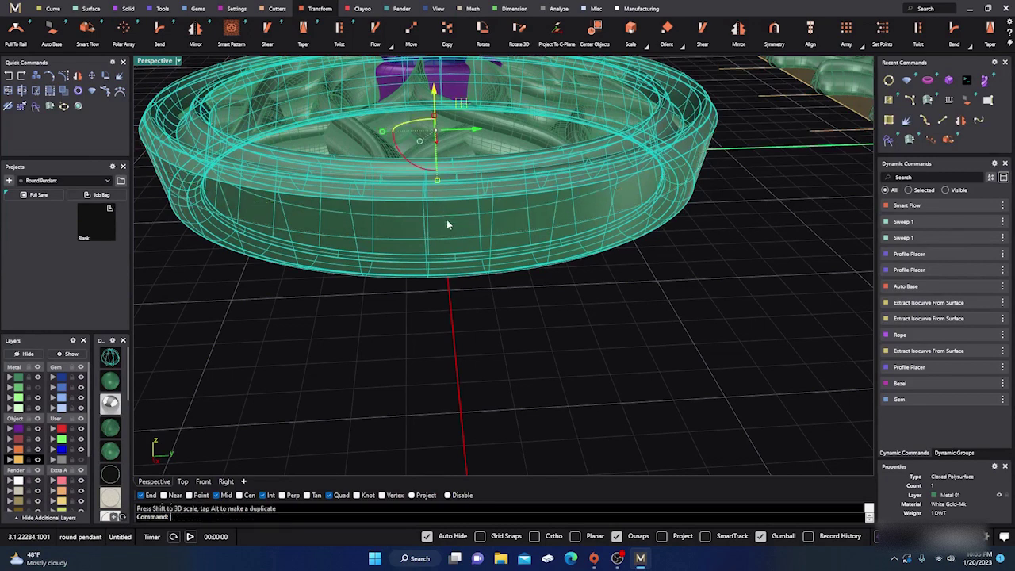
click(421, 340)
scroll(426, 348, down, 5)
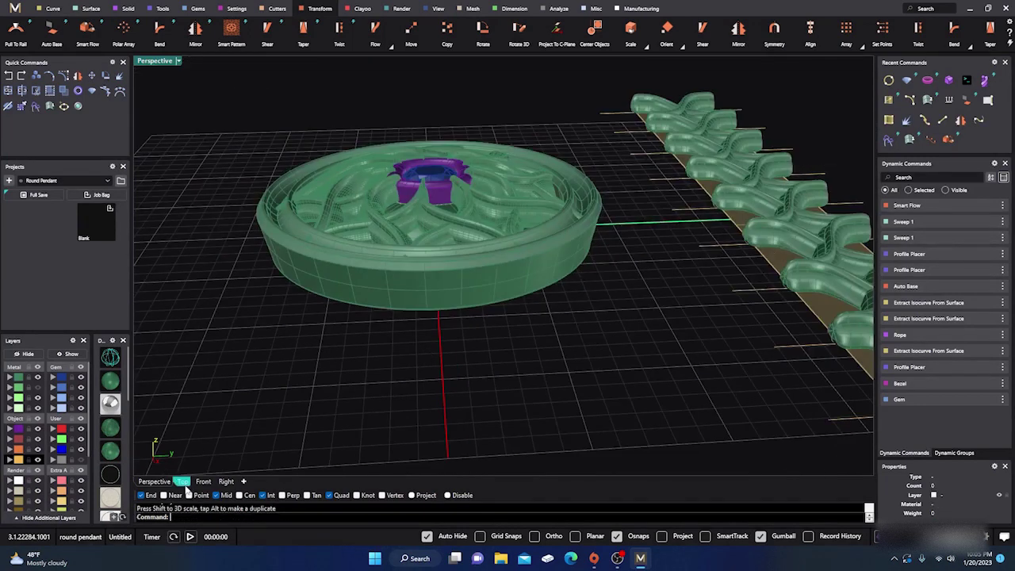
- Check the outer ring's height from the front and raise the ring slightly
click(203, 481)
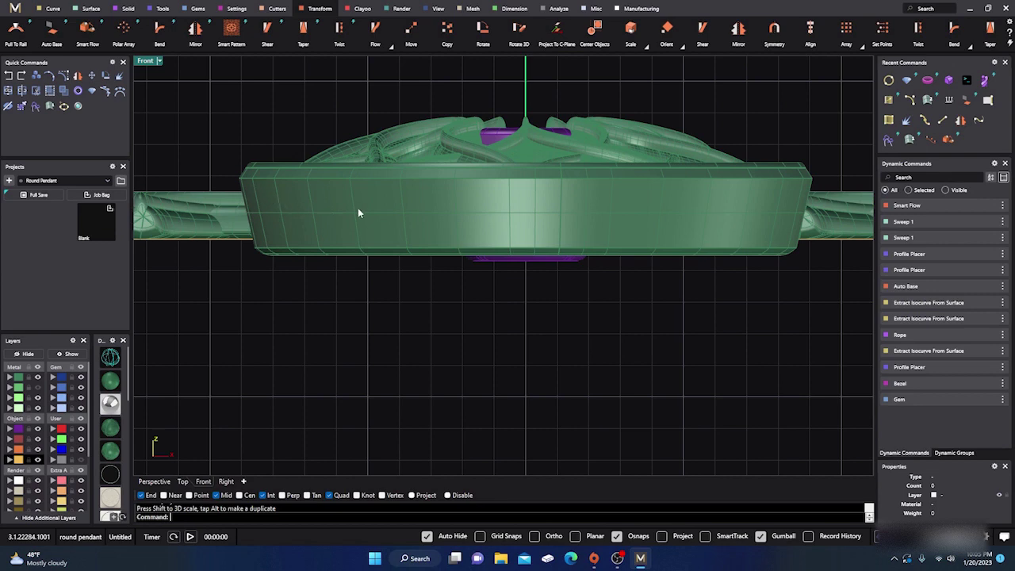
right_drag(364, 285, 342, 254)
click(154, 481)
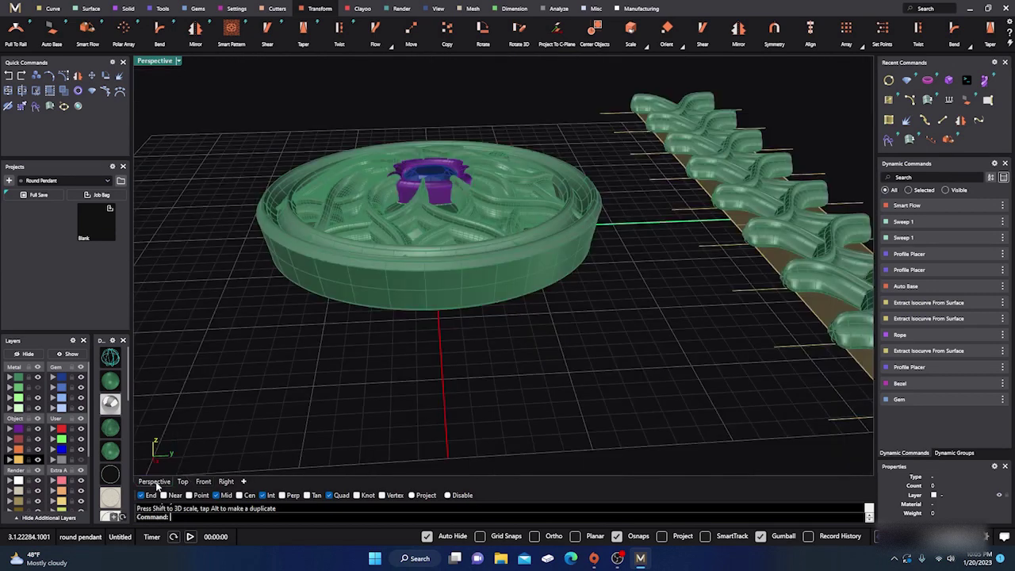
right_drag(417, 384, 391, 285)
click(413, 212)
right_drag(413, 212, 407, 166)
drag(408, 155, 409, 146)
click(261, 108)
- Scale the outer ring vertically to make its wall slightly shorter
right_drag(261, 112, 343, 289)
scroll(296, 190, up, 5)
scroll(296, 194, down, 5)
click(465, 221)
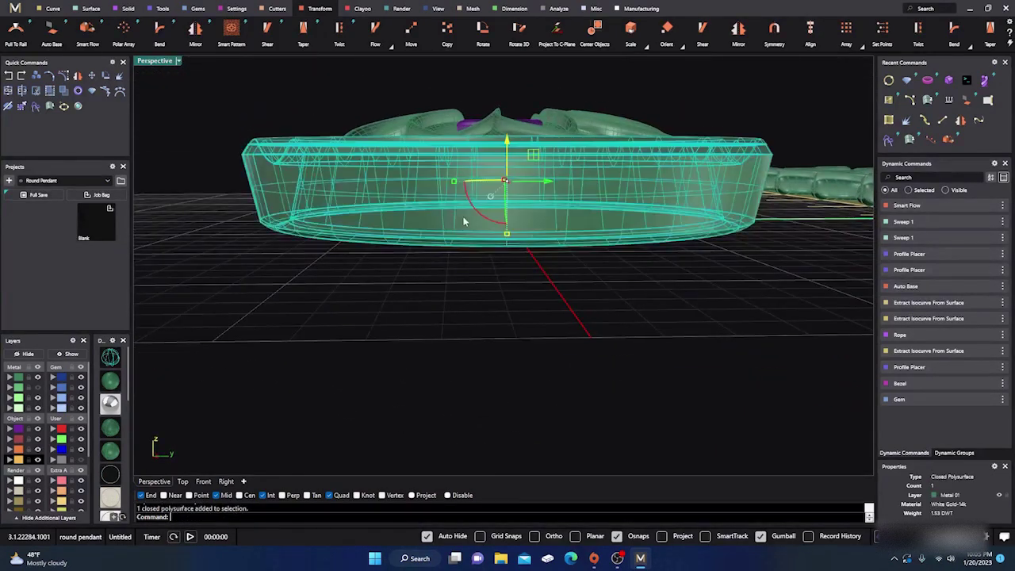
drag(506, 234, 506, 223)
right_drag(476, 336, 385, 290)
click(454, 287)
- Inspect the domed pattern up close and make the hidden rope layer visible on the outer ring
scroll(378, 228, up, 8)
right_drag(380, 230, 452, 317)
scroll(445, 321, down, 8)
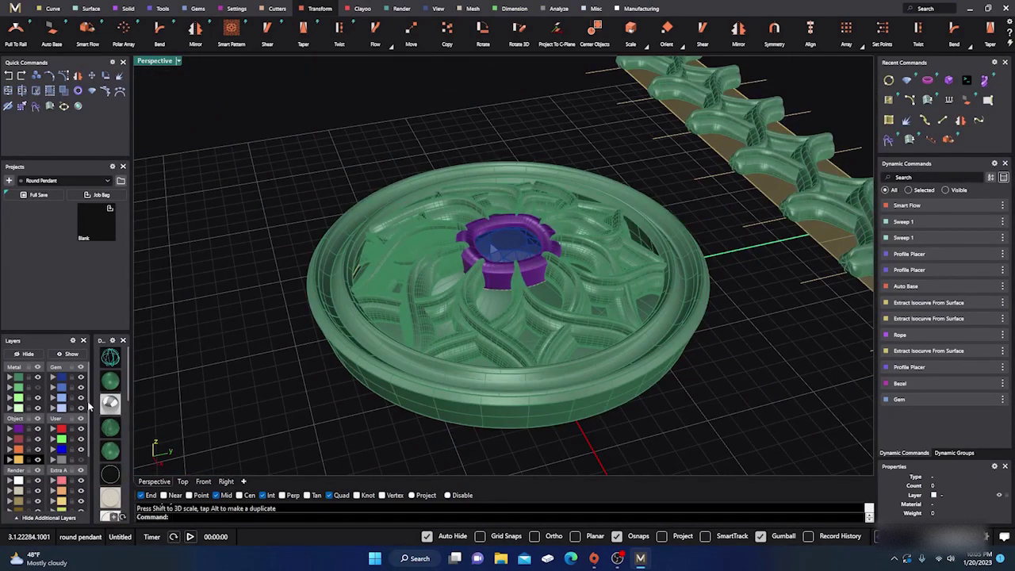
click(37, 388)
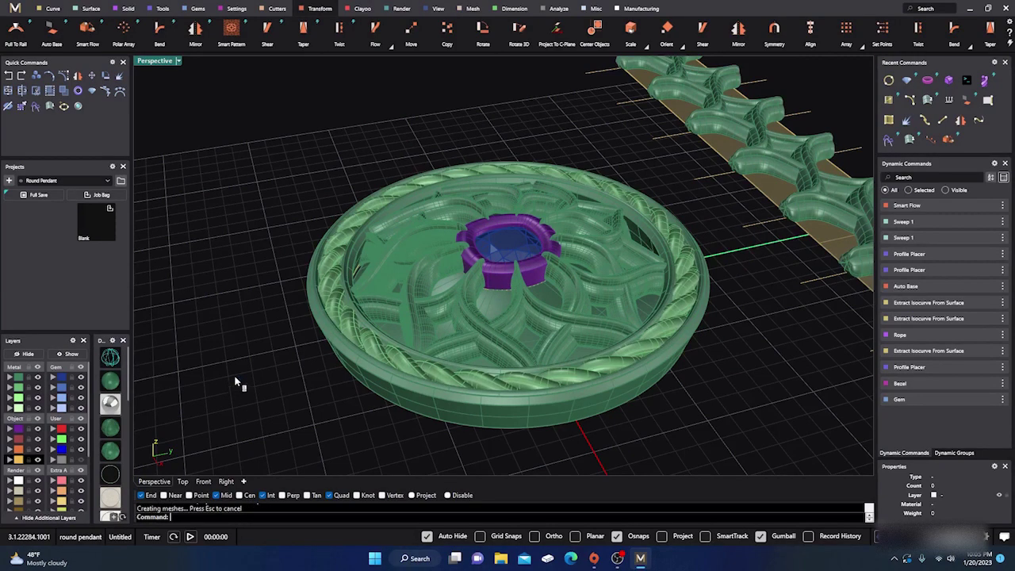
- Hide the domed base surface beneath the flowed openwork pattern
scroll(238, 383, up, 2)
scroll(325, 387, up, 3)
scroll(331, 380, down, 5)
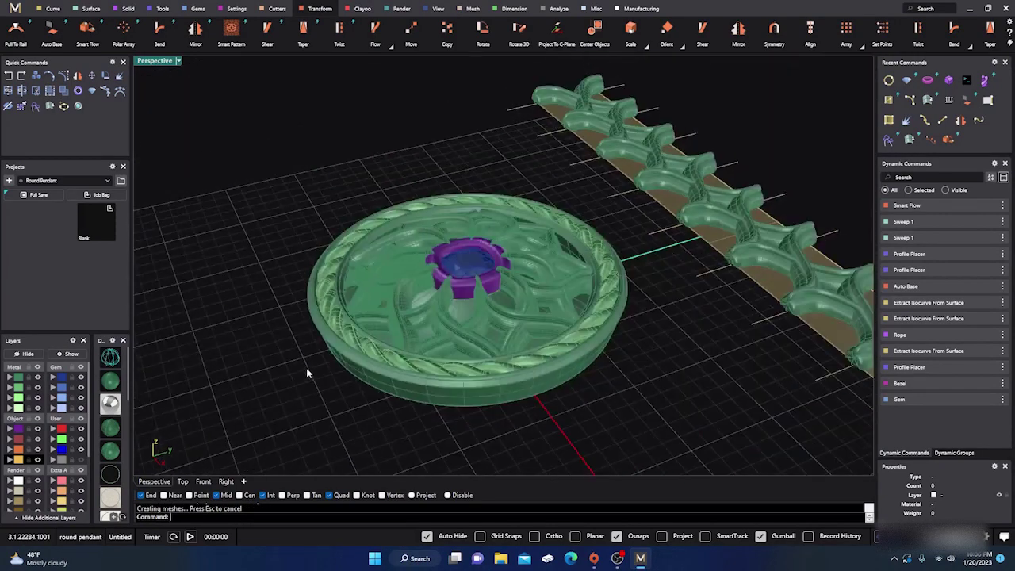
right_drag(306, 367, 322, 385)
scroll(390, 387, up, 5)
click(480, 253)
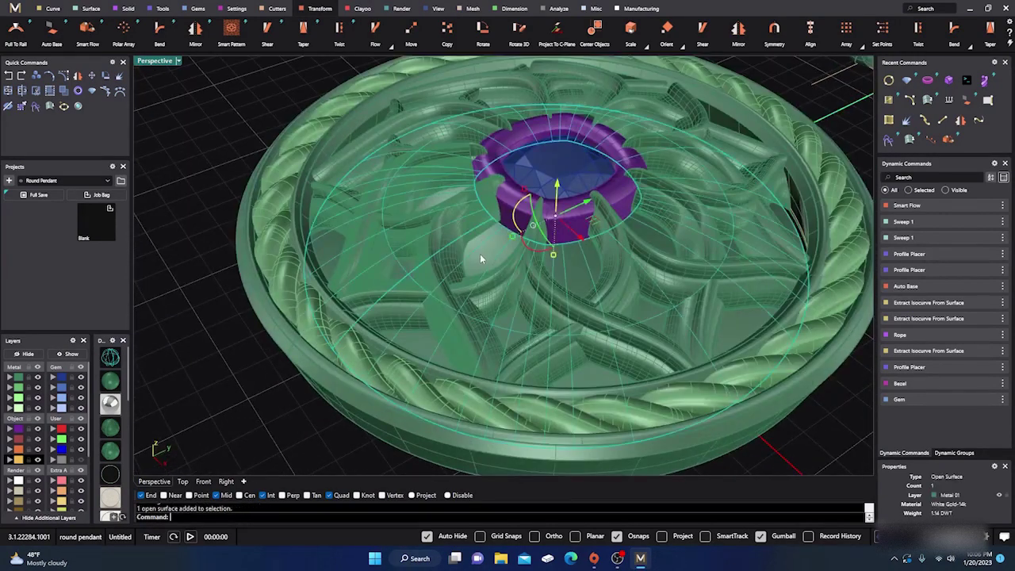
scroll(318, 265, down, 2)
click(26, 354)
scroll(287, 291, down, 2)
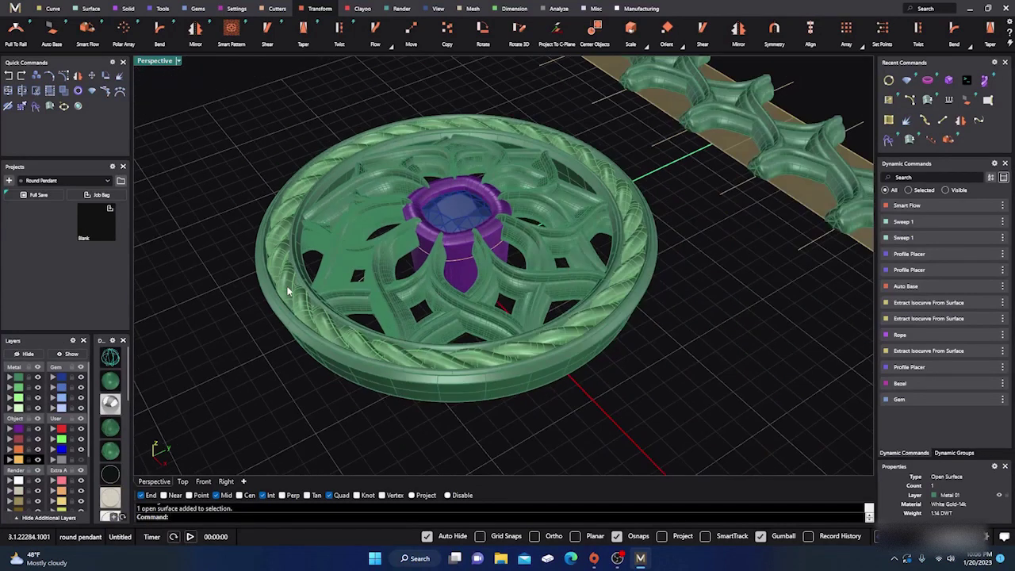
- Edit the cushion gem and raise it slightly together with its bezel
click(466, 239)
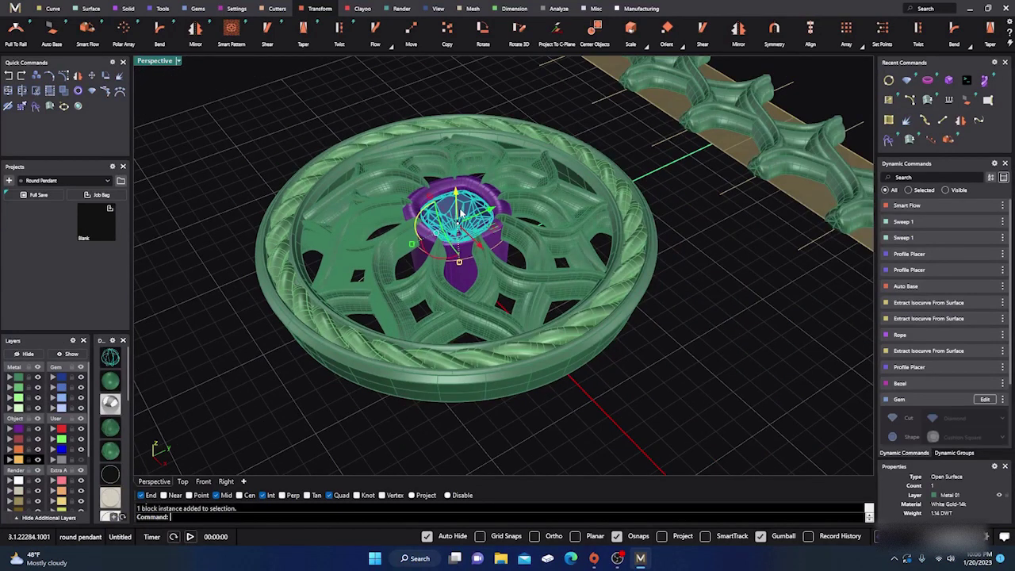
click(986, 400)
right_drag(618, 396, 582, 365)
drag(455, 145, 454, 130)
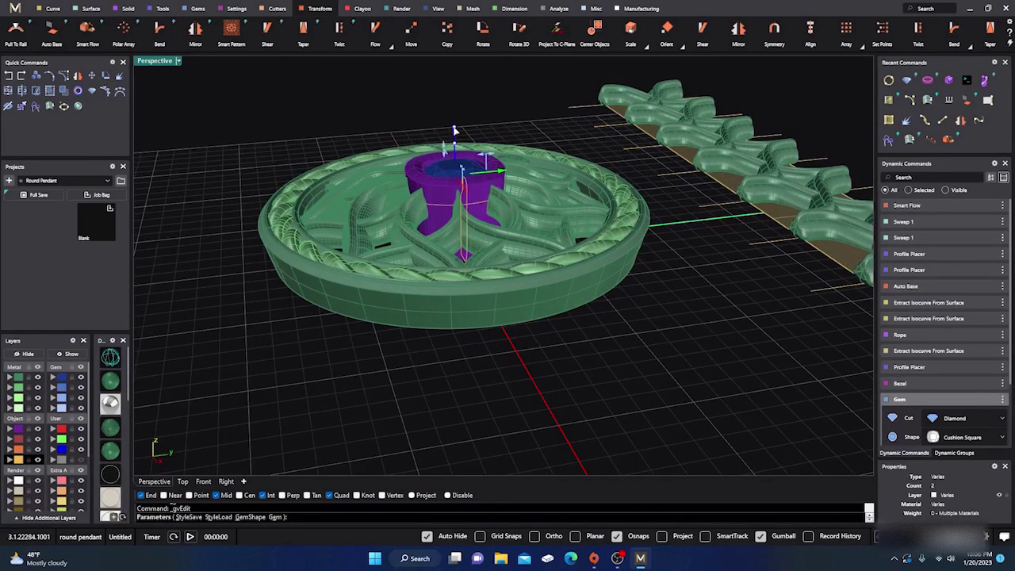
- Examine from above and at an angle how the raised gem and bezel sit against the openwork petals
right_drag(317, 140, 407, 223)
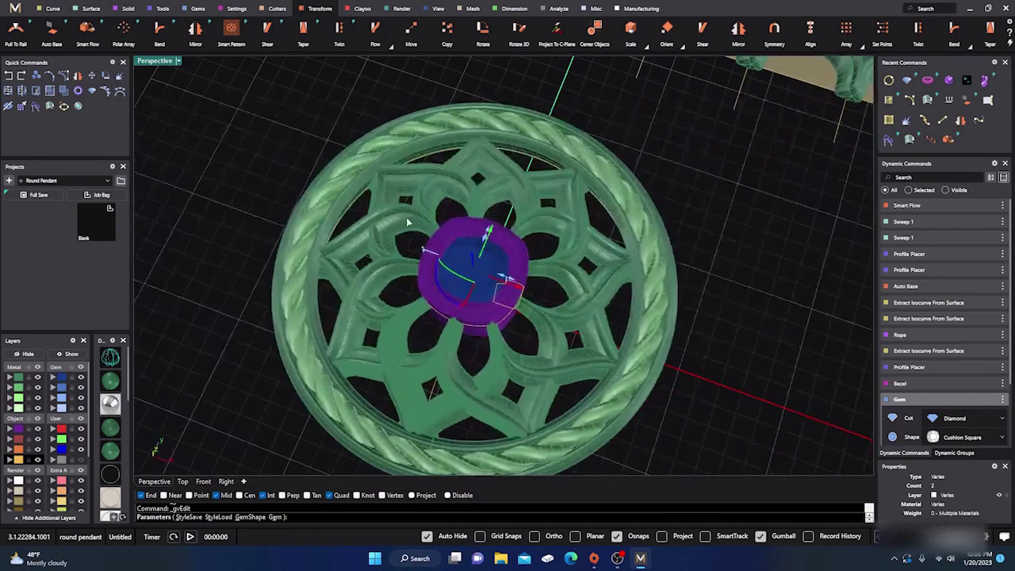
scroll(407, 223, down, 6)
right_drag(309, 298, 290, 315)
scroll(457, 260, up, 6)
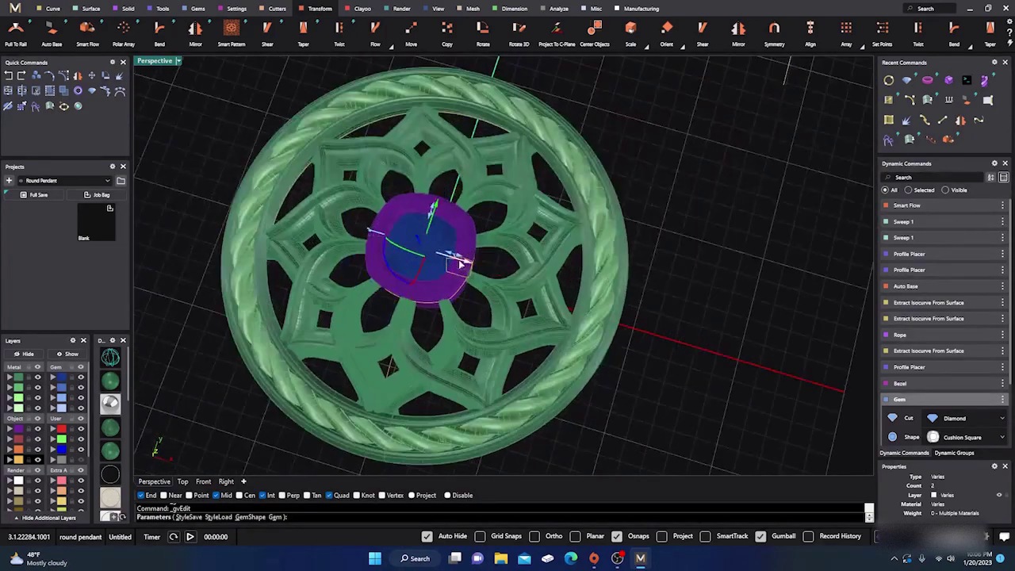
right_drag(460, 264, 508, 274)
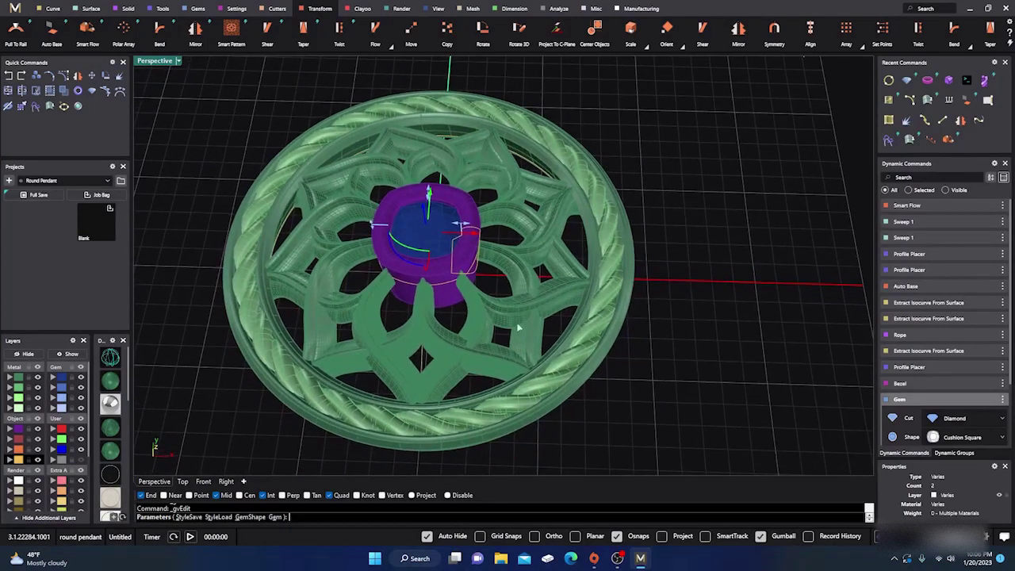
scroll(517, 327, up, 6)
scroll(499, 351, down, 6)
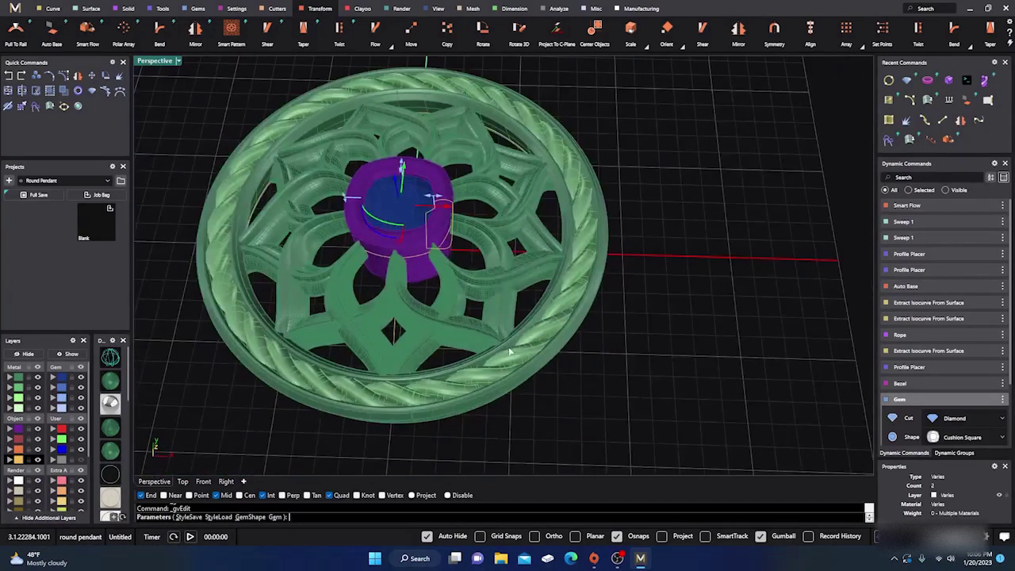
right_drag(510, 352, 516, 373)
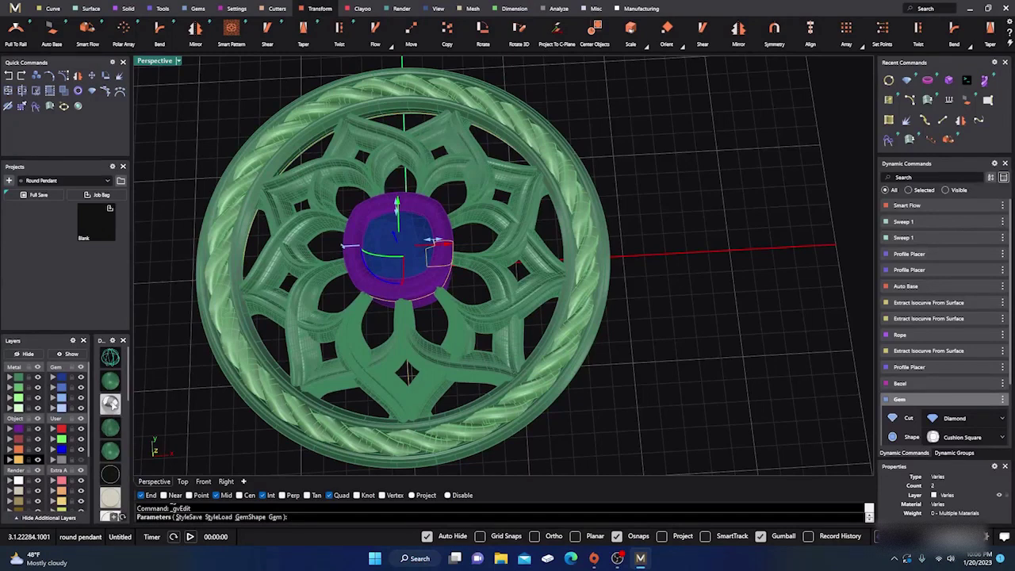
- Switch the perspective view to the polished-metal display, finish the gem edit and inspect the pendant
click(111, 404)
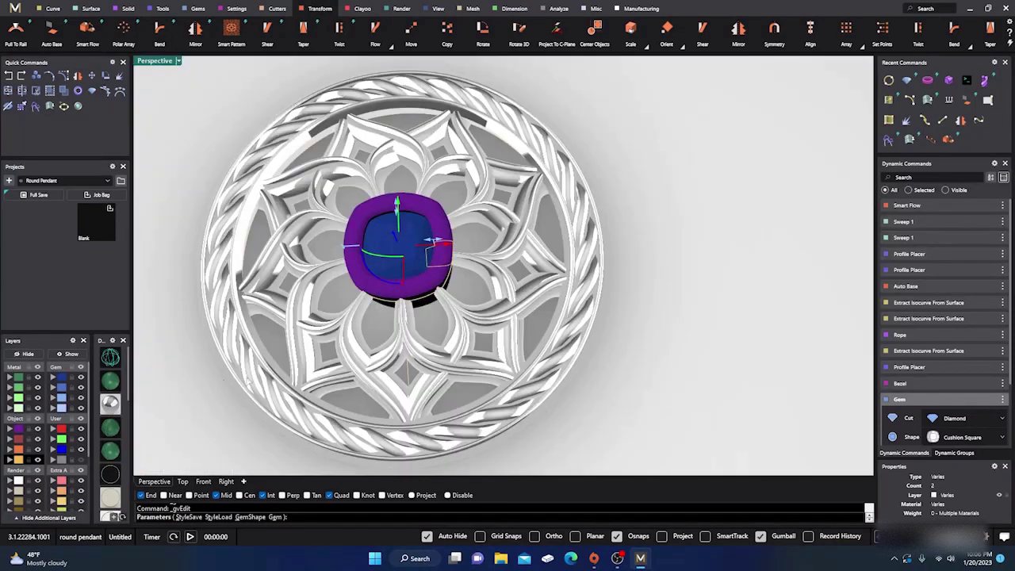
right_click(658, 385)
scroll(624, 381, down, 2)
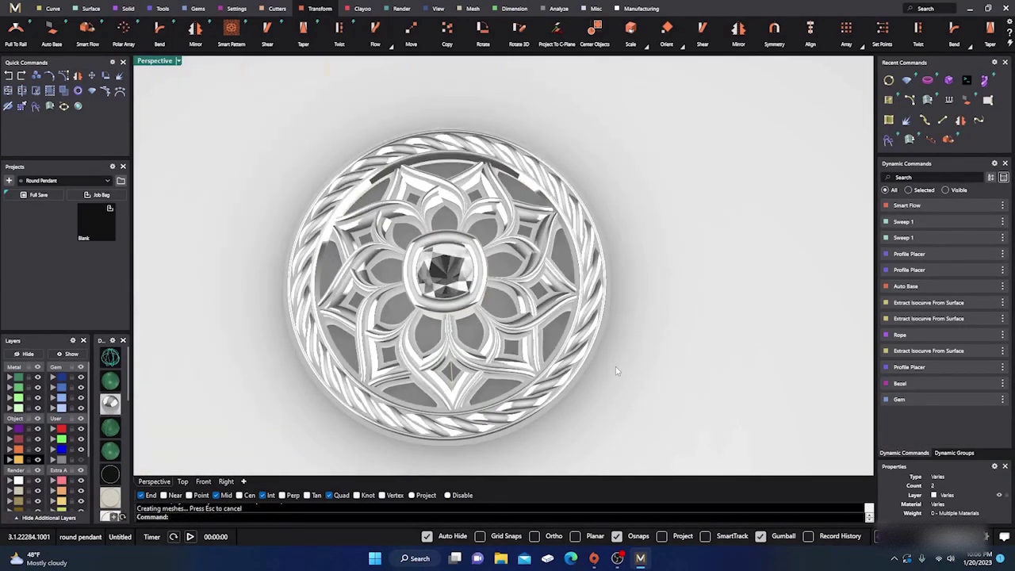
right_drag(620, 376, 583, 351)
right_drag(589, 368, 591, 372)
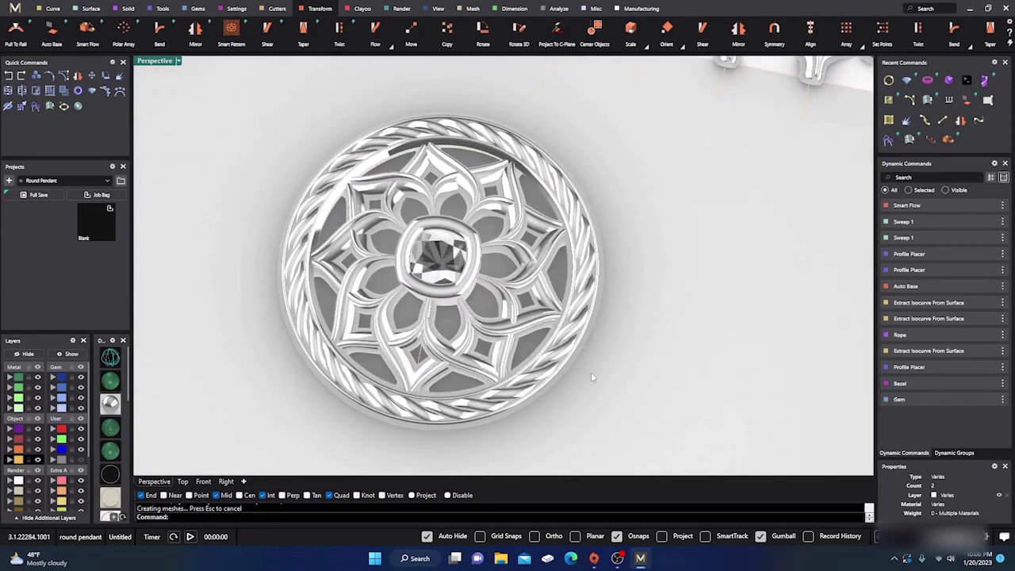
scroll(483, 369, up, 2)
scroll(484, 370, down, 3)
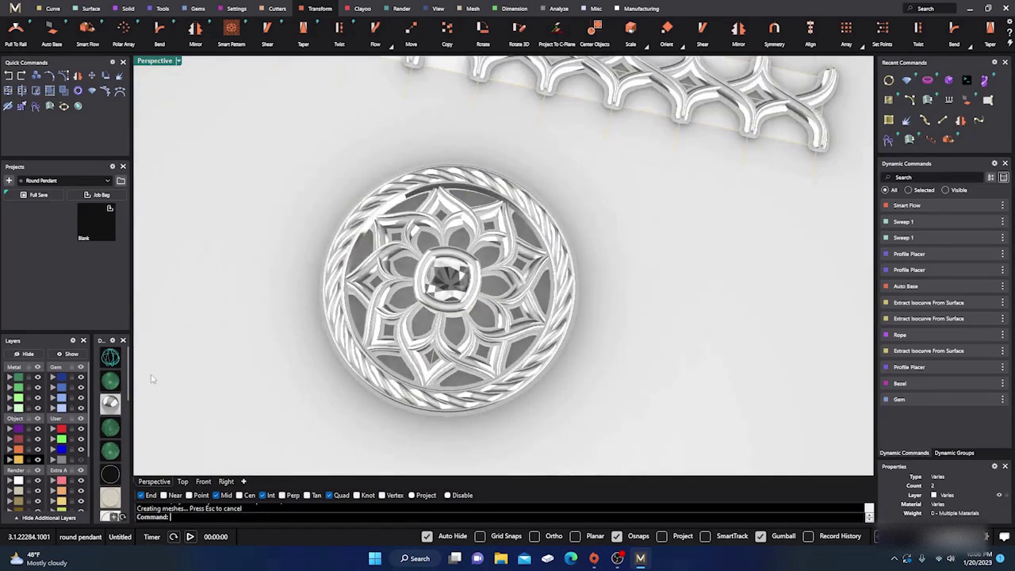
- Switch the perspective view to the GVShadow display mode
scroll(110, 468, down, 1)
scroll(109, 468, down, 5)
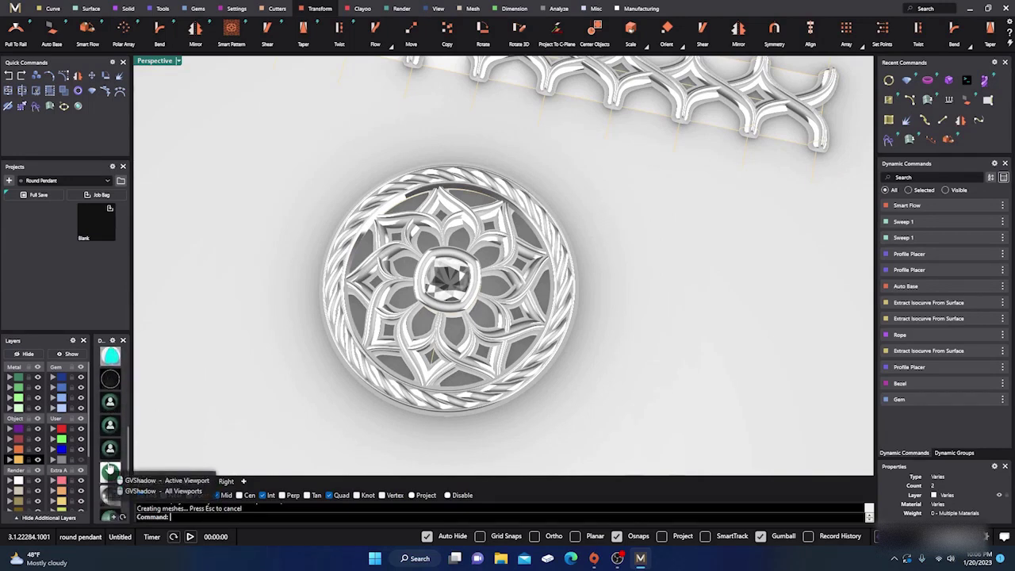
click(110, 465)
right_drag(399, 399, 418, 346)
- Move the flat source pattern, with its curves and base surface, to the hidden layer User 04
scroll(418, 346, down, 6)
right_drag(535, 403, 401, 324)
drag(514, 188, 658, 370)
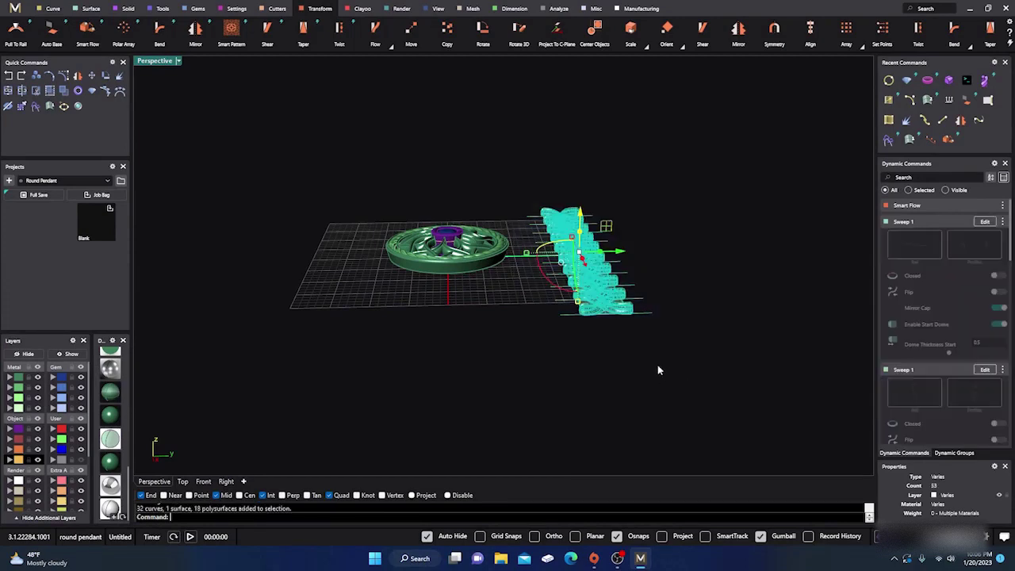
click(57, 460)
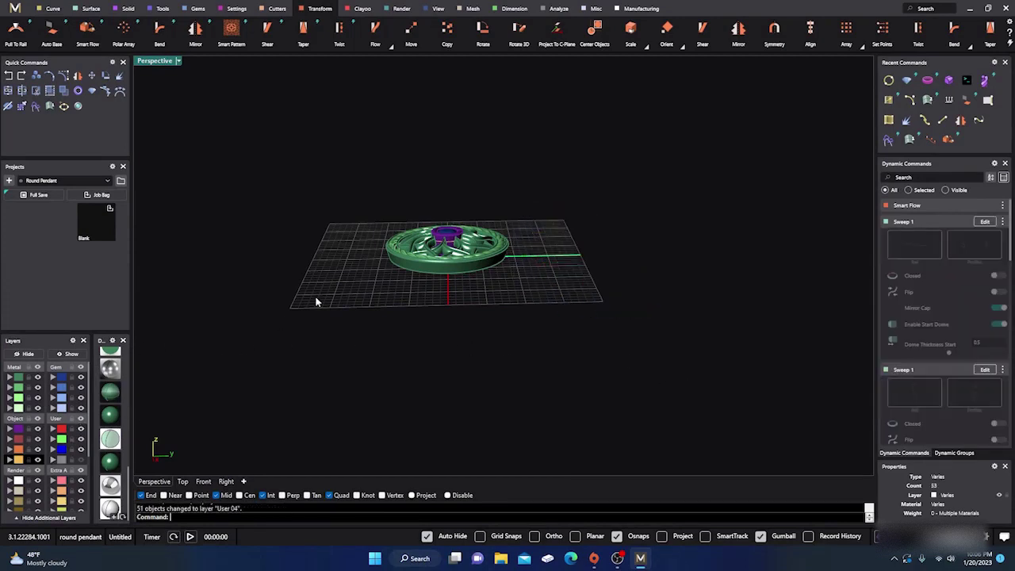
- Scale the flowed openwork pattern slightly in the vertical direction
right_drag(315, 302, 409, 363)
scroll(423, 277, up, 8)
right_drag(424, 277, 495, 338)
scroll(418, 176, up, 5)
scroll(418, 176, down, 5)
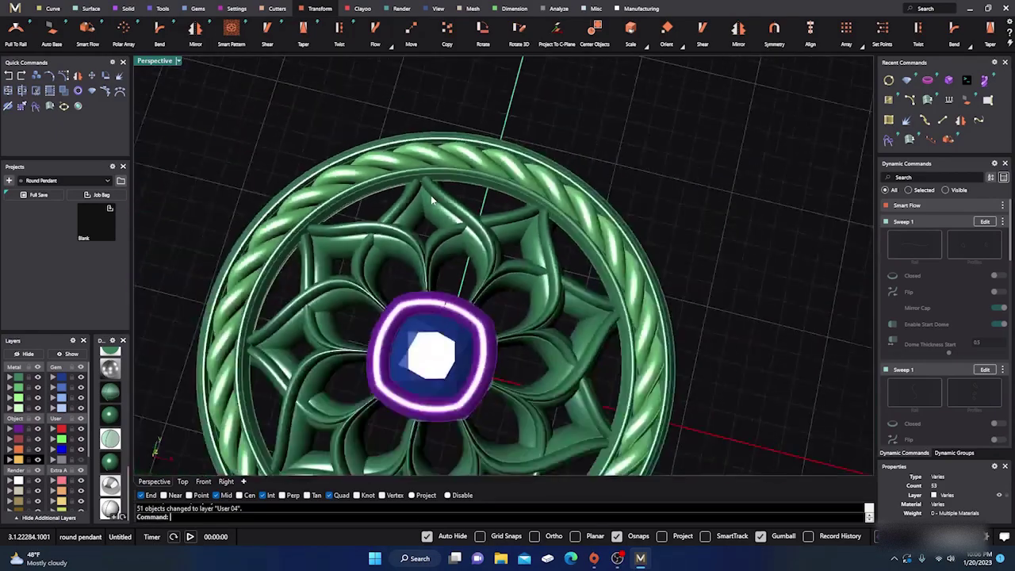
right_drag(431, 195, 438, 253)
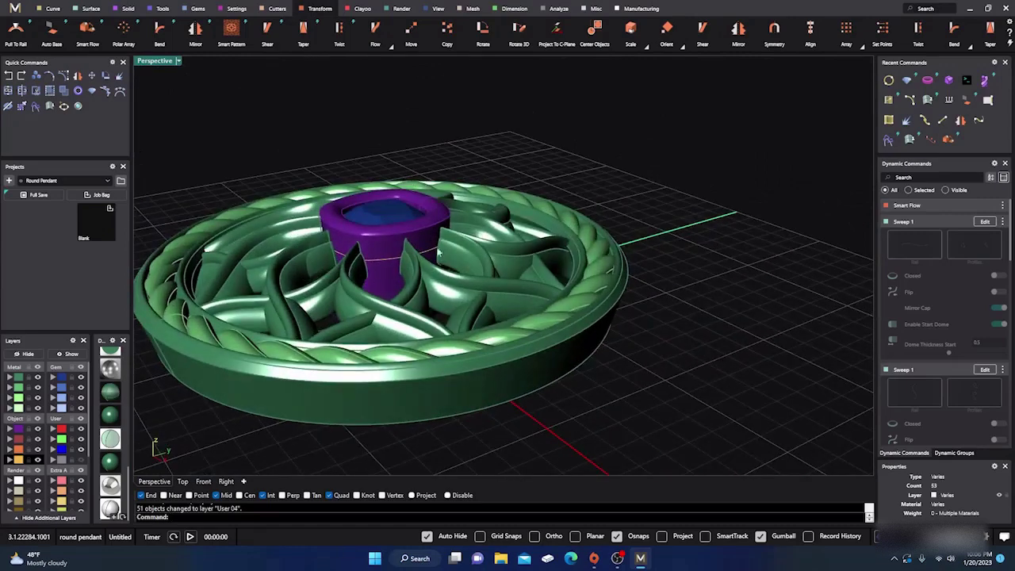
click(445, 294)
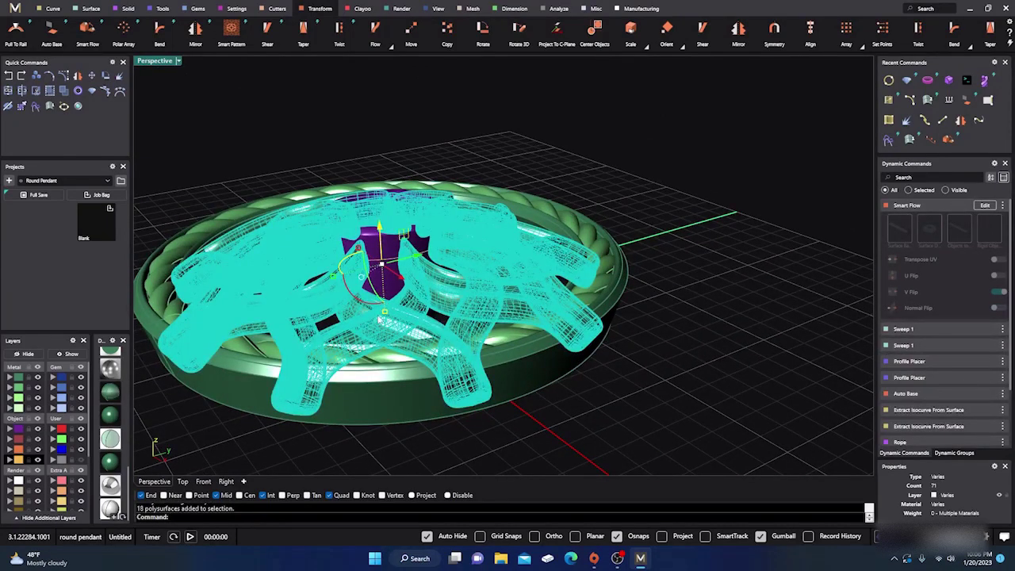
drag(385, 312, 385, 307)
click(344, 114)
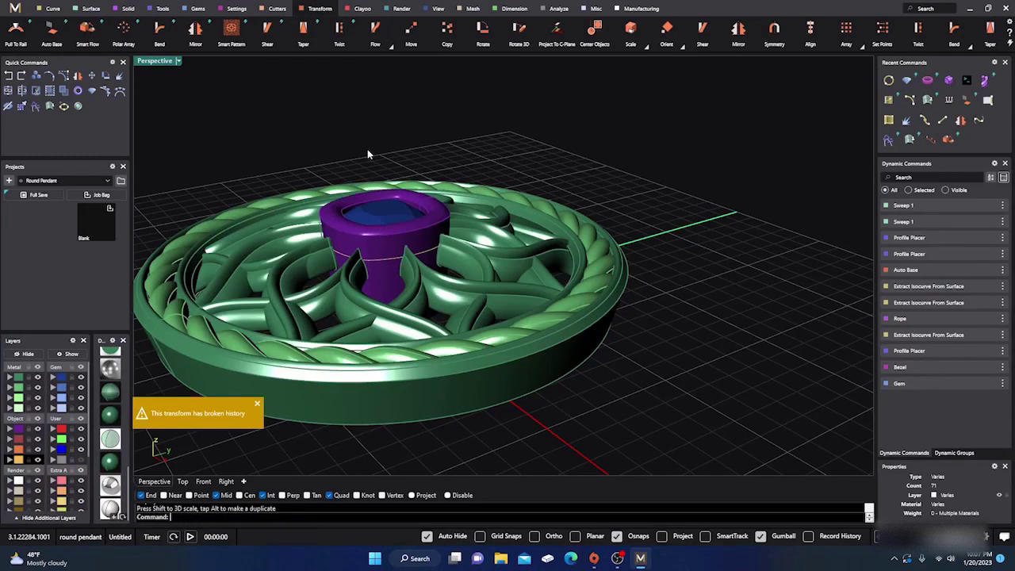
- Scale the outer ring's height slightly, then check the pendant from above
right_drag(386, 207, 422, 310)
click(591, 192)
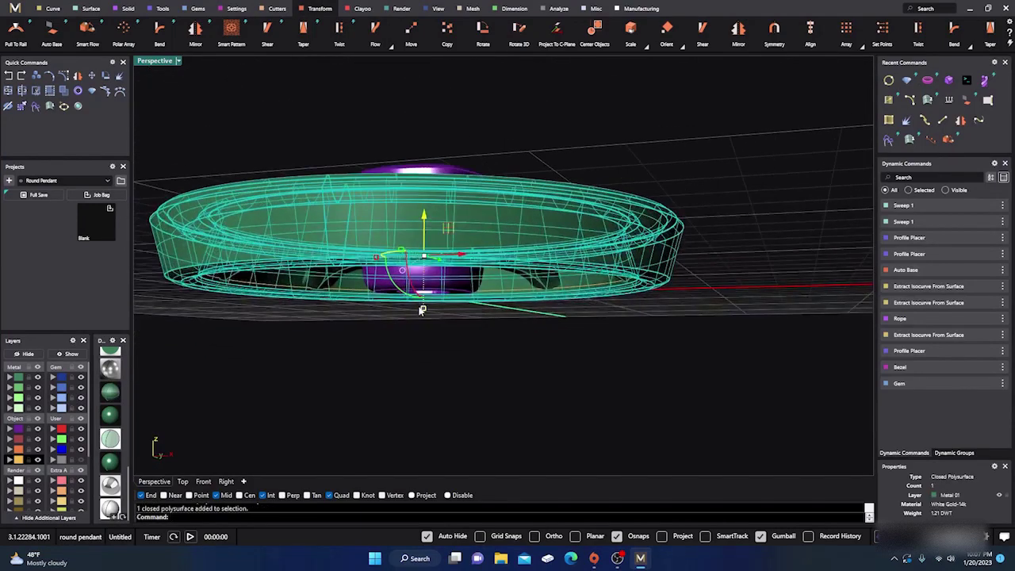
drag(423, 308, 424, 308)
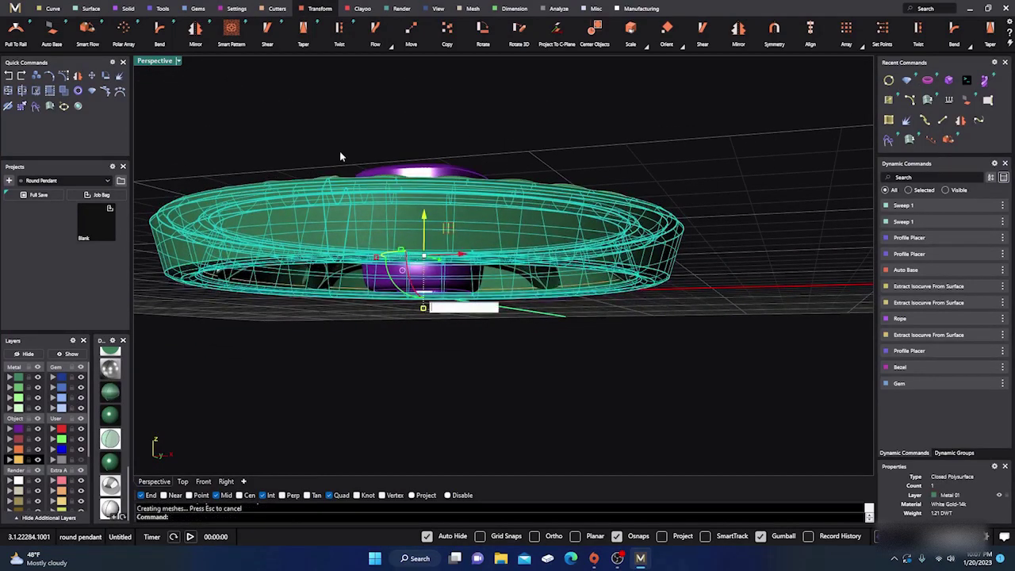
click(342, 118)
right_drag(342, 119, 369, 292)
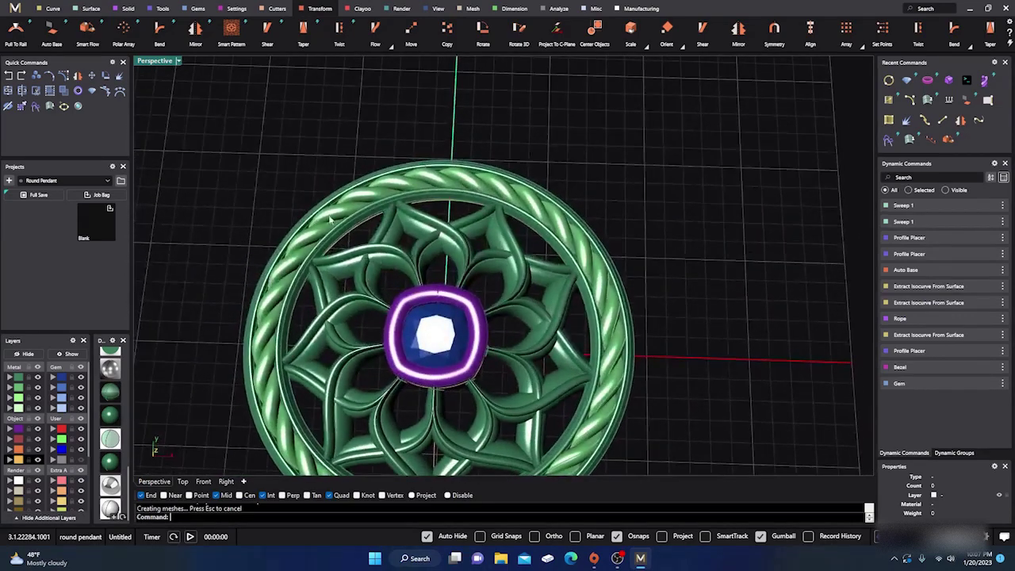
scroll(315, 213, down, 6)
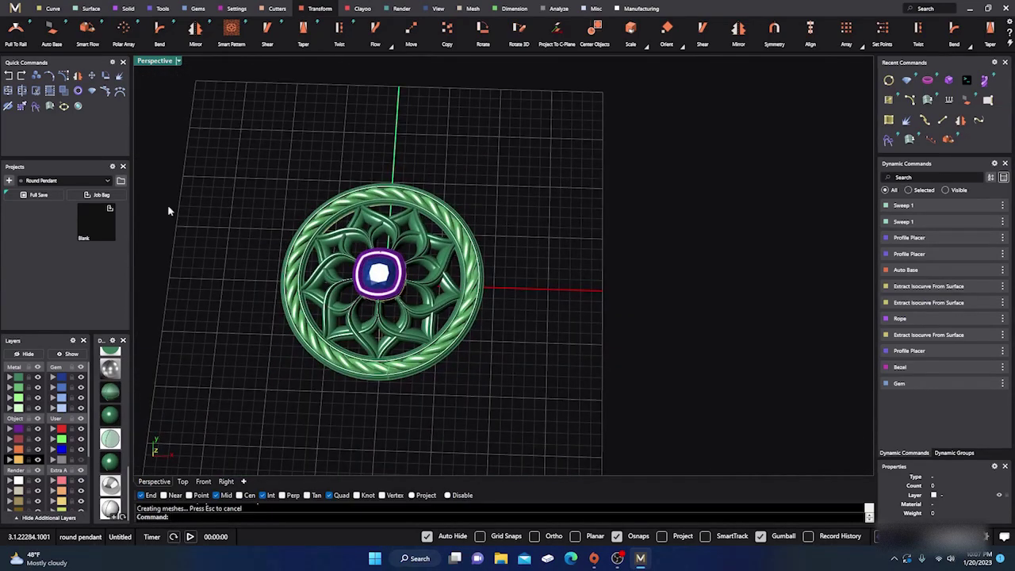
- Show the four-viewport layout, set every viewport to the plain shaded display and frame the pendant in the Top view
double_click(164, 66)
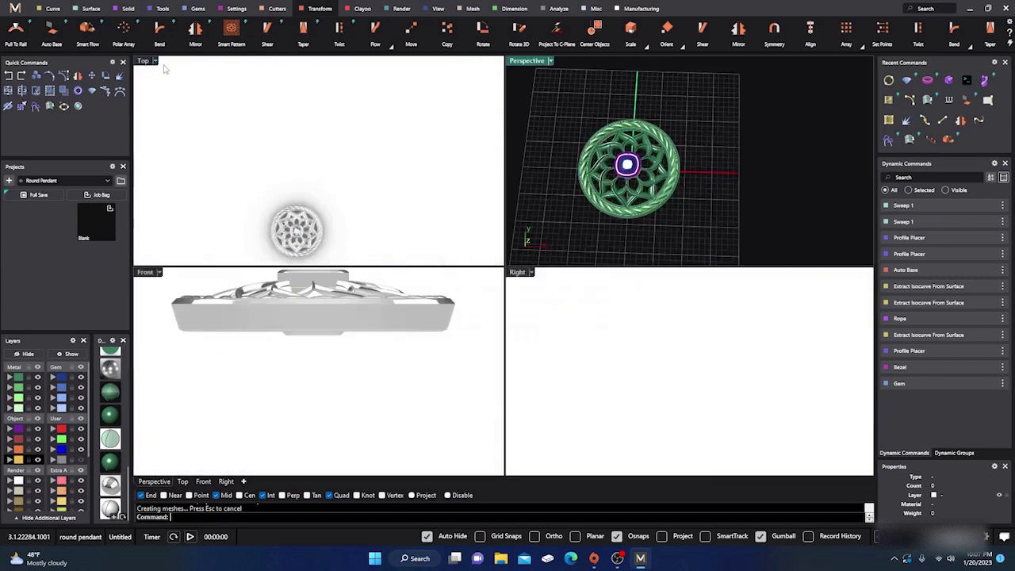
right_click(112, 397)
scroll(108, 390, up, 5)
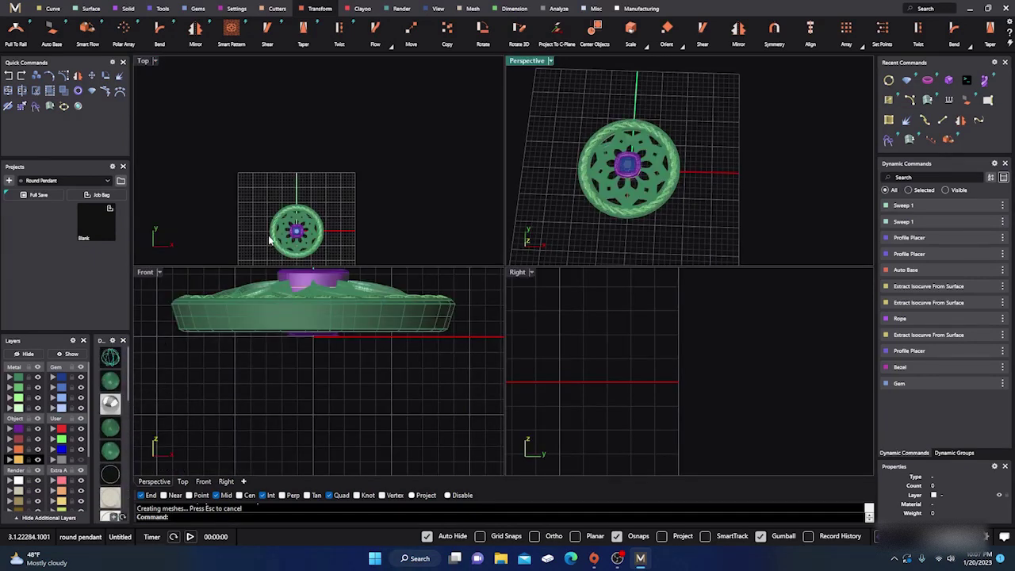
scroll(273, 235, up, 5)
right_drag(347, 234, 362, 175)
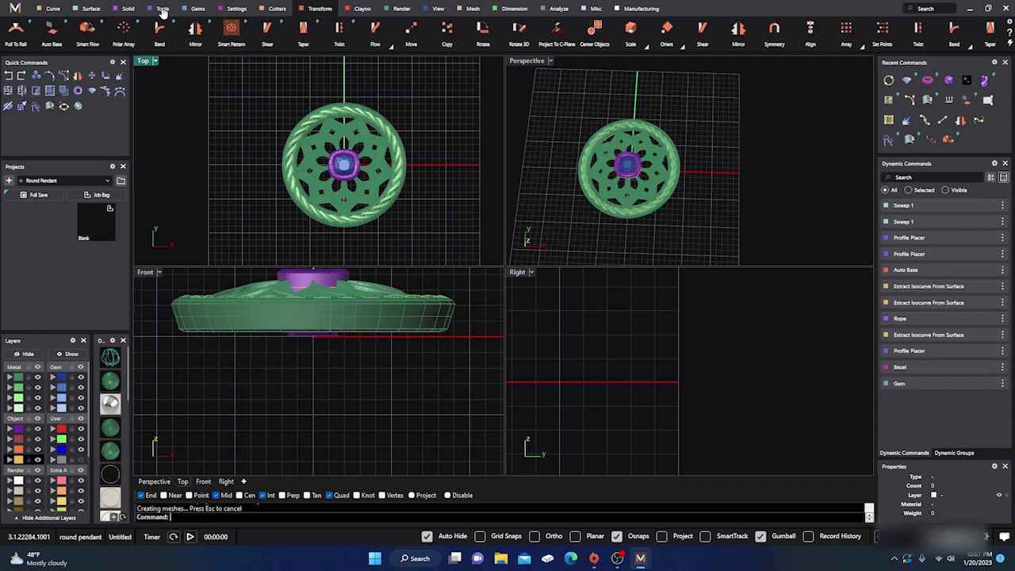
- Add a bail above the pendant's upper edge with an internal width of 5.5 mm
click(163, 9)
click(129, 9)
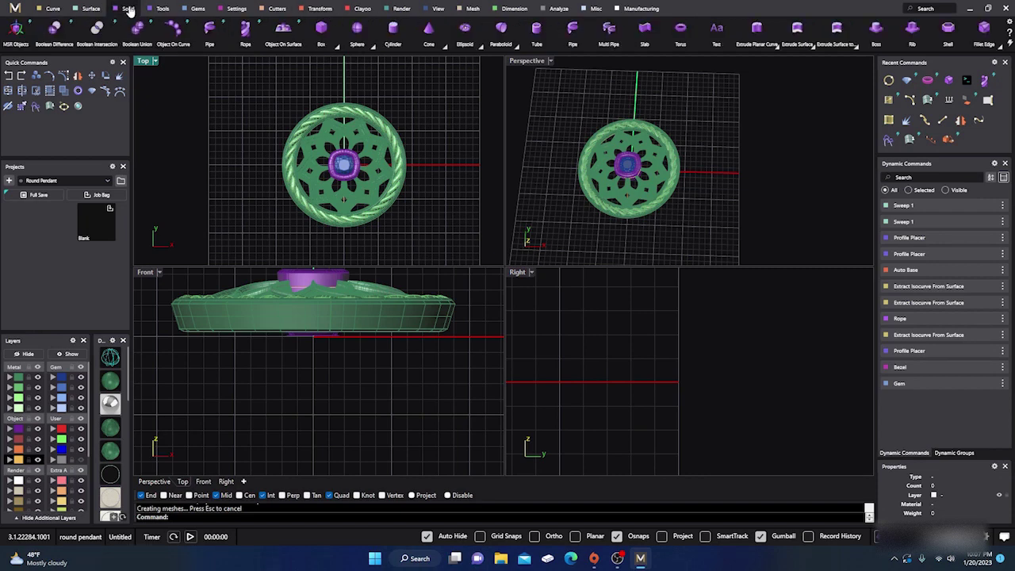
click(237, 9)
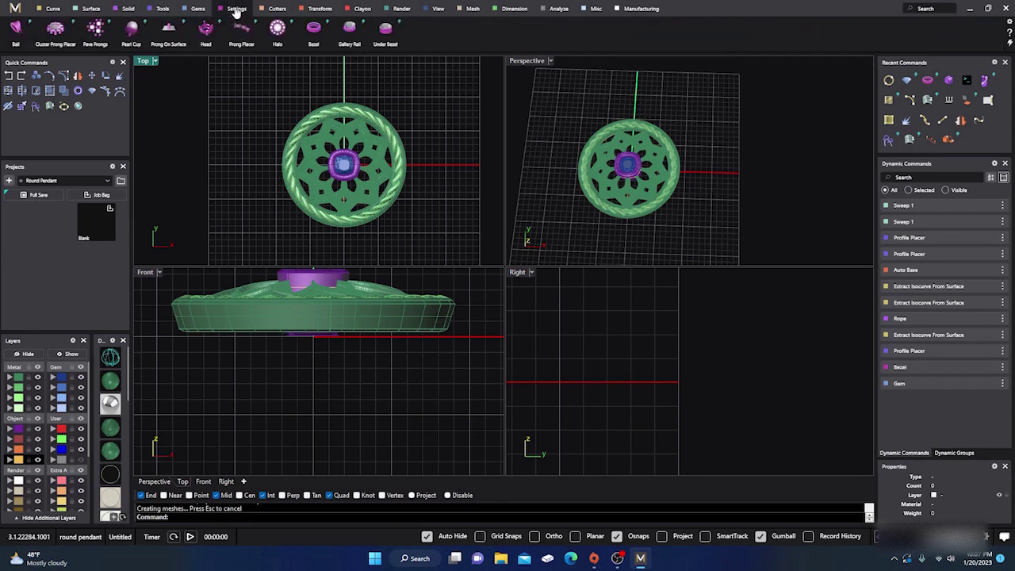
click(16, 32)
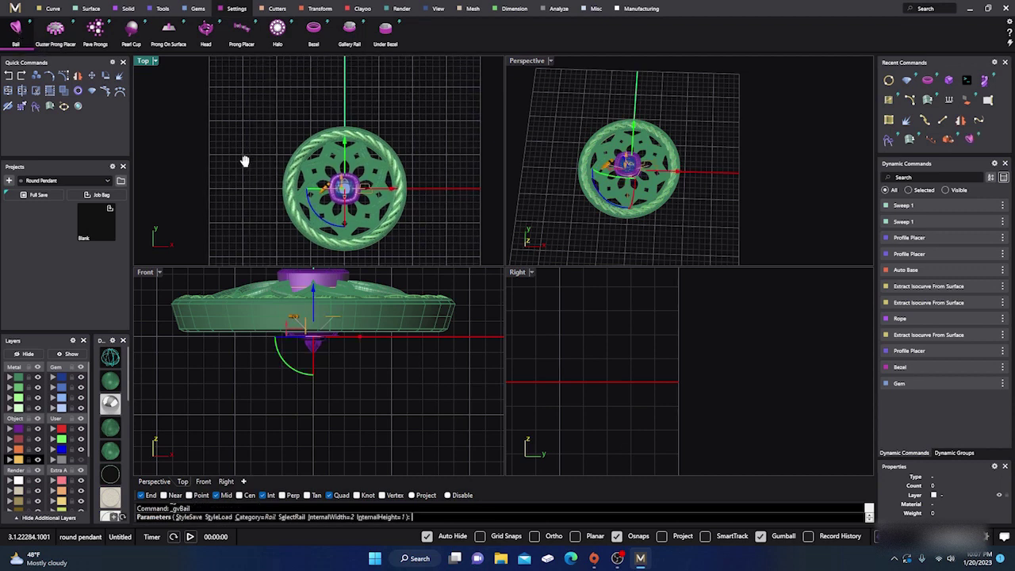
drag(340, 175, 346, 117)
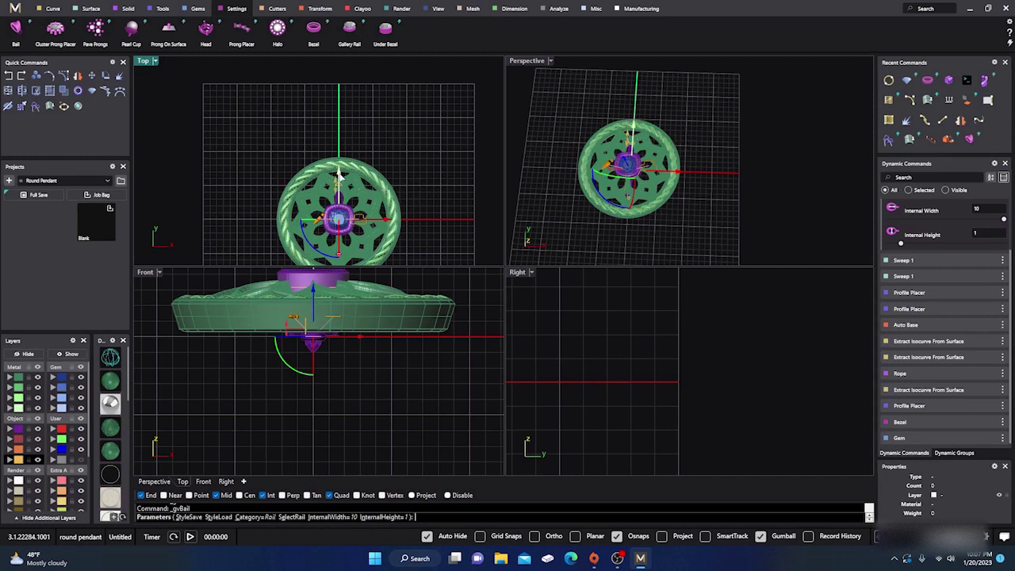
drag(338, 171, 337, 107)
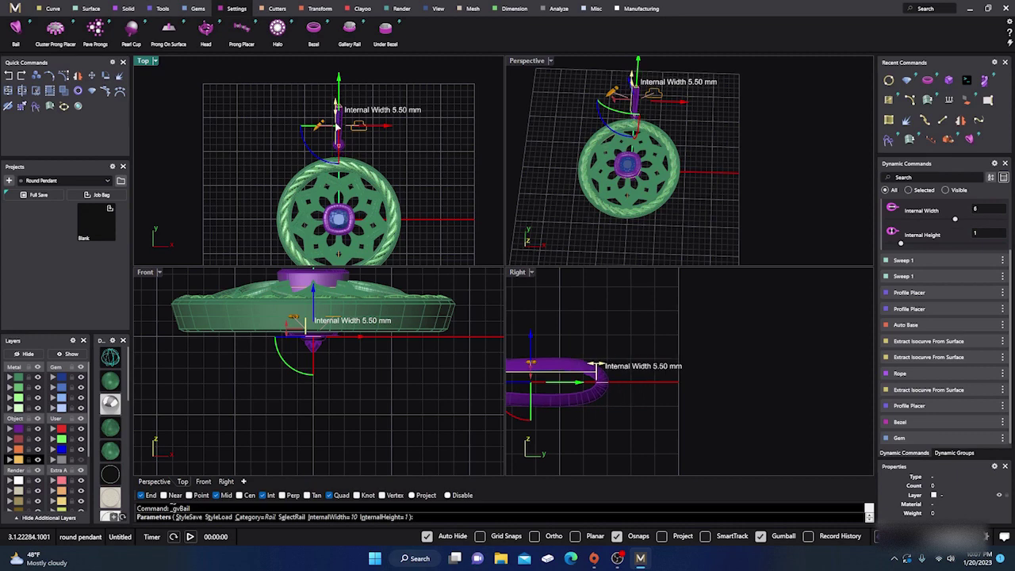
- Move the bail slightly closer to the pendant's outer ring in the enlarged Top view
double_click(145, 64)
right_drag(394, 242, 293, 209)
scroll(435, 192, up, 4)
right_drag(484, 199, 459, 218)
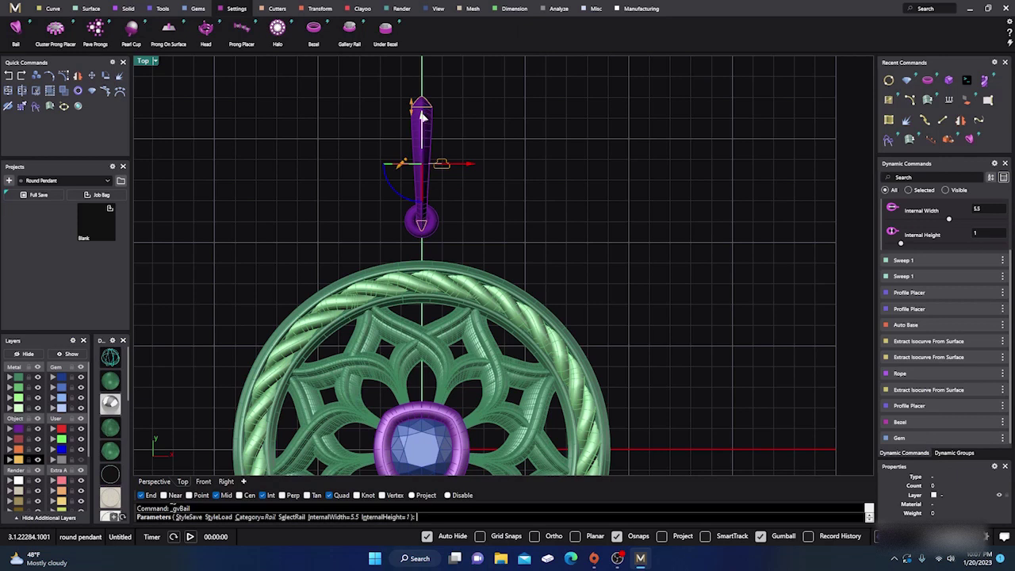
drag(424, 116, 424, 126)
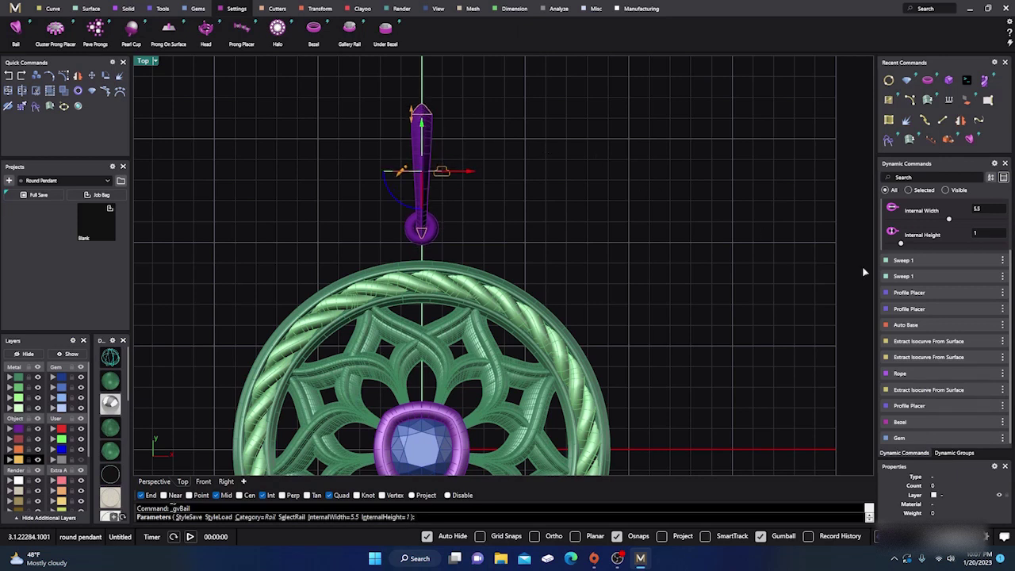
- Enlarge the bail's jump ring to an internal diameter of 1.4 mm
scroll(934, 300, up, 2)
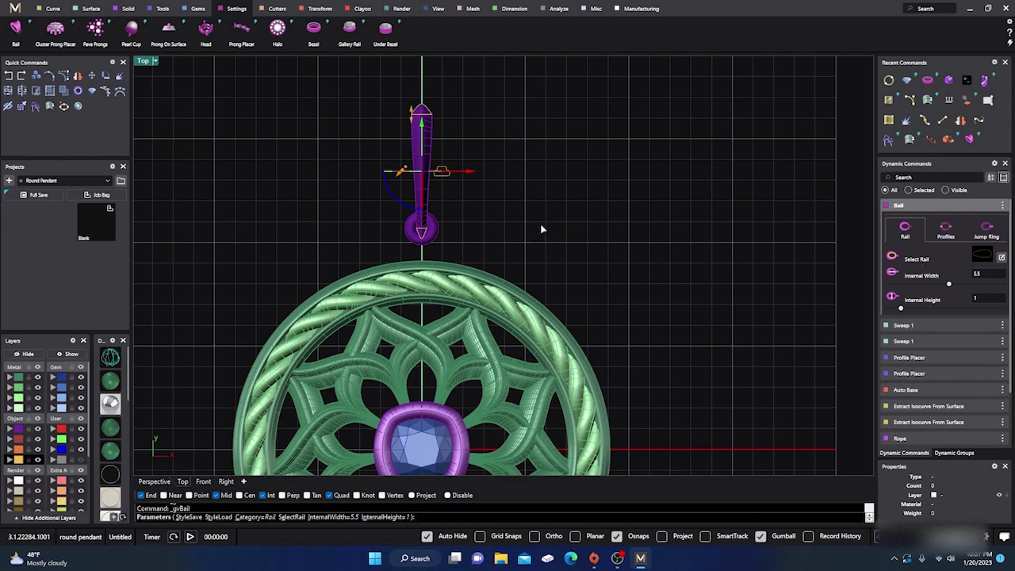
click(987, 230)
scroll(437, 251, up, 3)
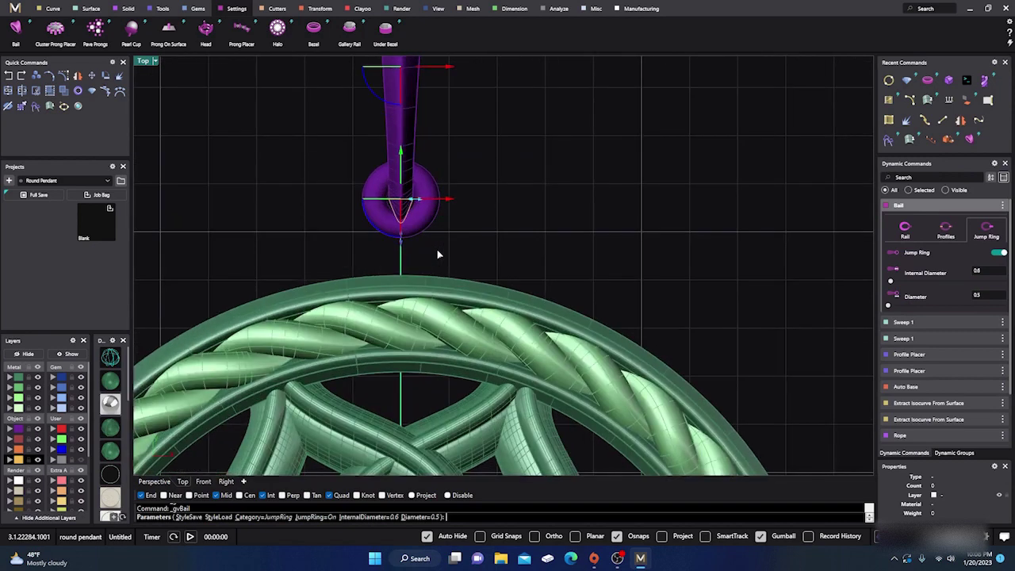
drag(419, 200, 453, 206)
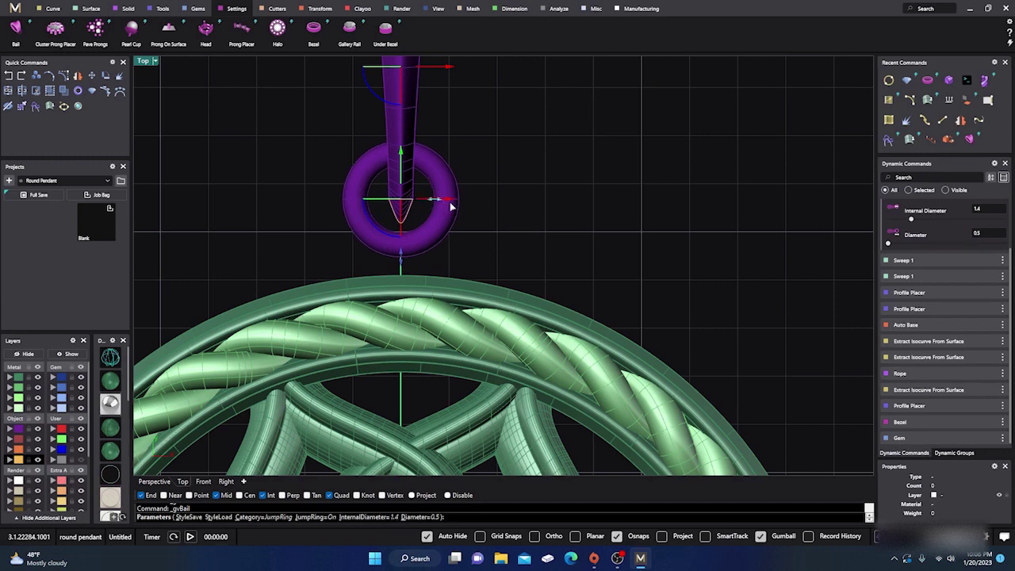
- Move the jump ring and bail down so the ring meets the pendant's outer rim and the bail's lower tip hangs inside it
drag(402, 153, 403, 208)
scroll(446, 197, down, 2)
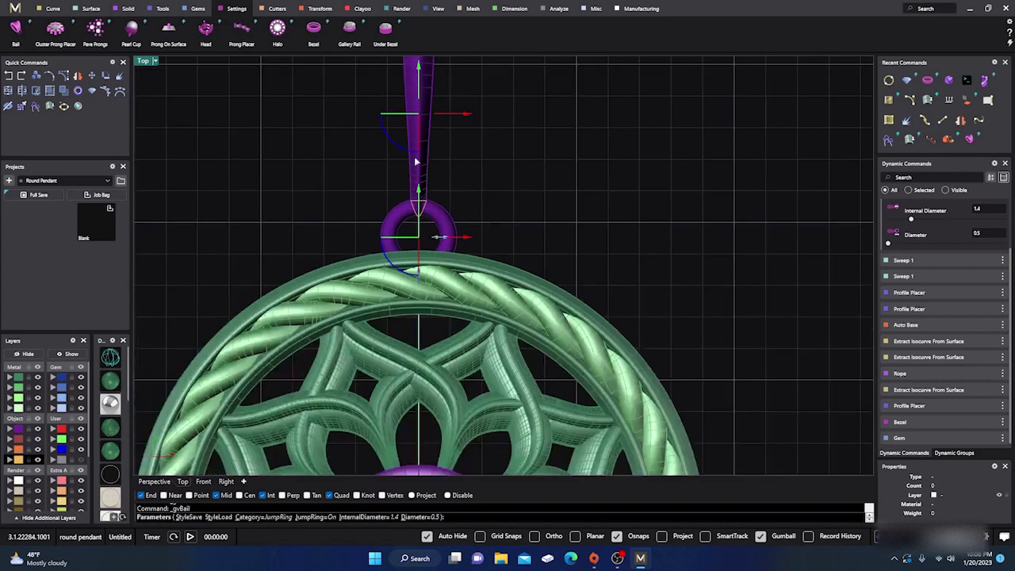
mouse_move(419, 69)
mouse_down()
mouse_move(420, 91)
mouse_move(421, 73)
mouse_up()
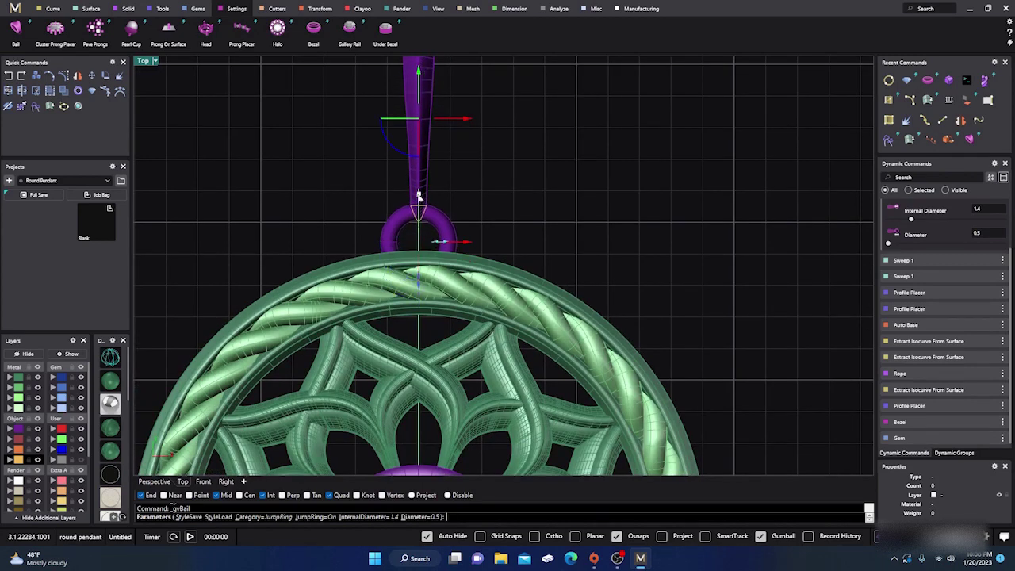
drag(418, 193, 419, 165)
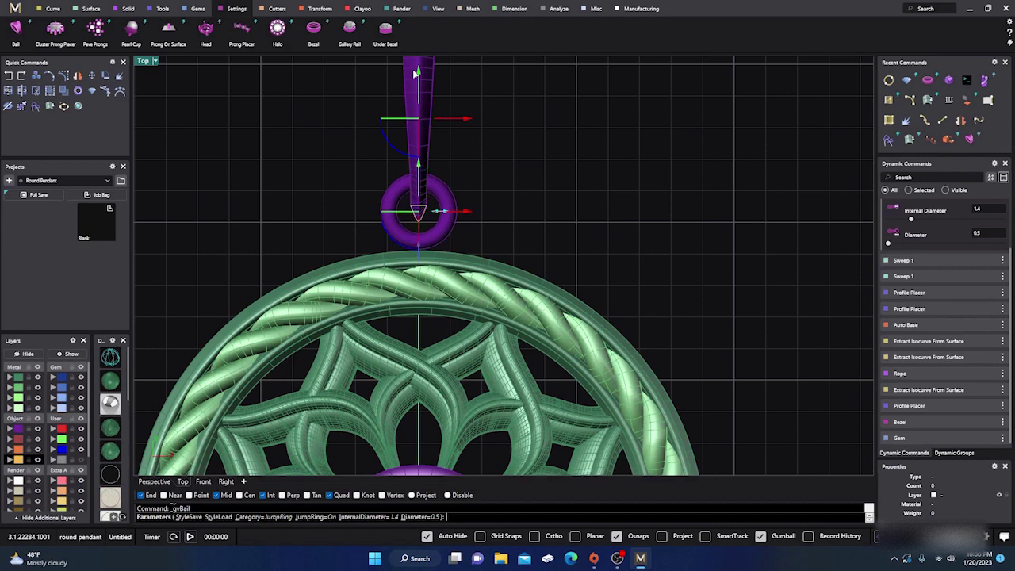
drag(418, 71, 419, 101)
right_drag(576, 226, 563, 251)
scroll(945, 293, up, 2)
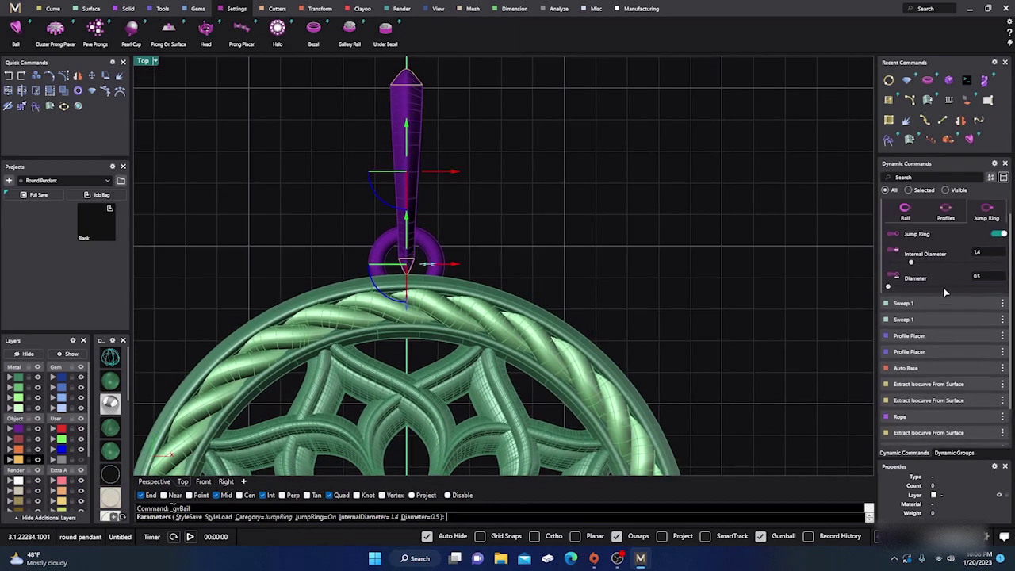
- Widen the bail's top profile to 3.3 mm and its bottom profile to 1.3 mm
scroll(944, 292, up, 1)
click(906, 230)
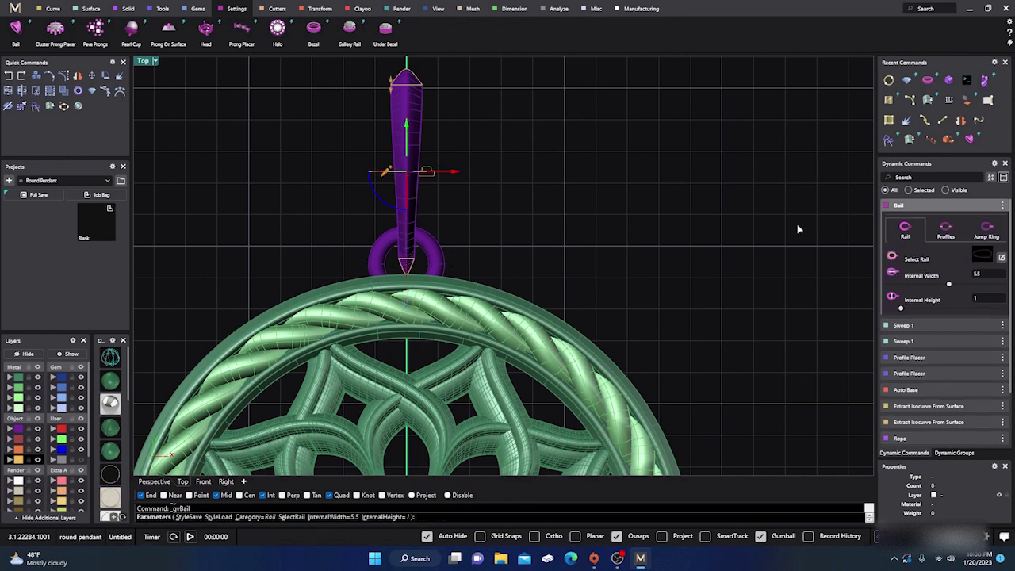
click(945, 230)
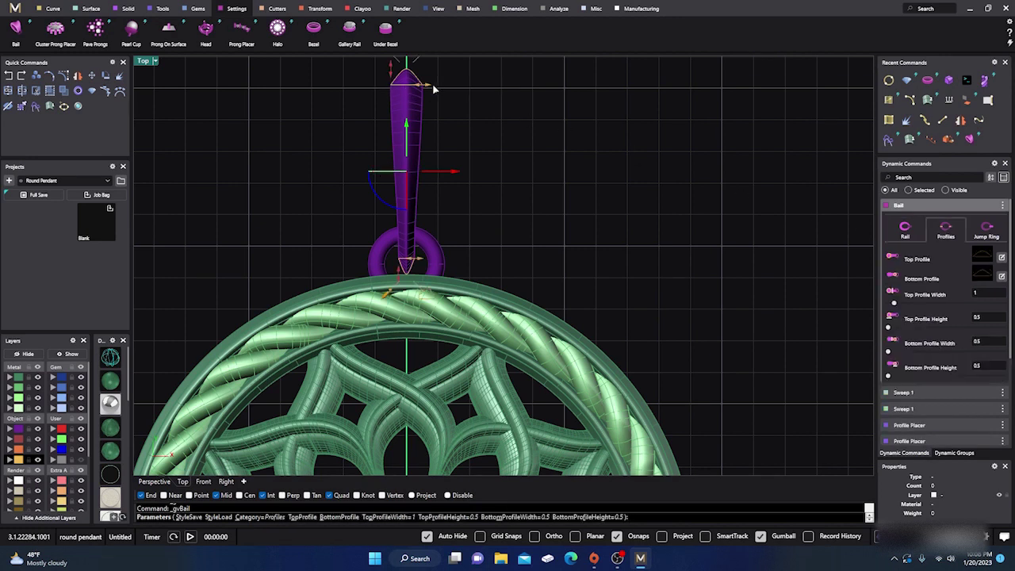
drag(434, 89, 497, 98)
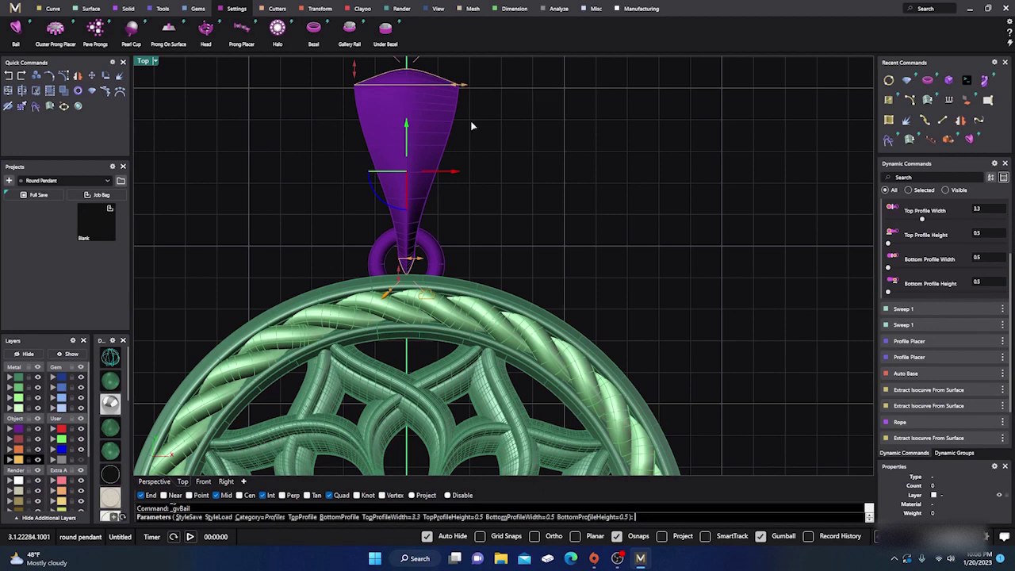
drag(417, 260, 437, 261)
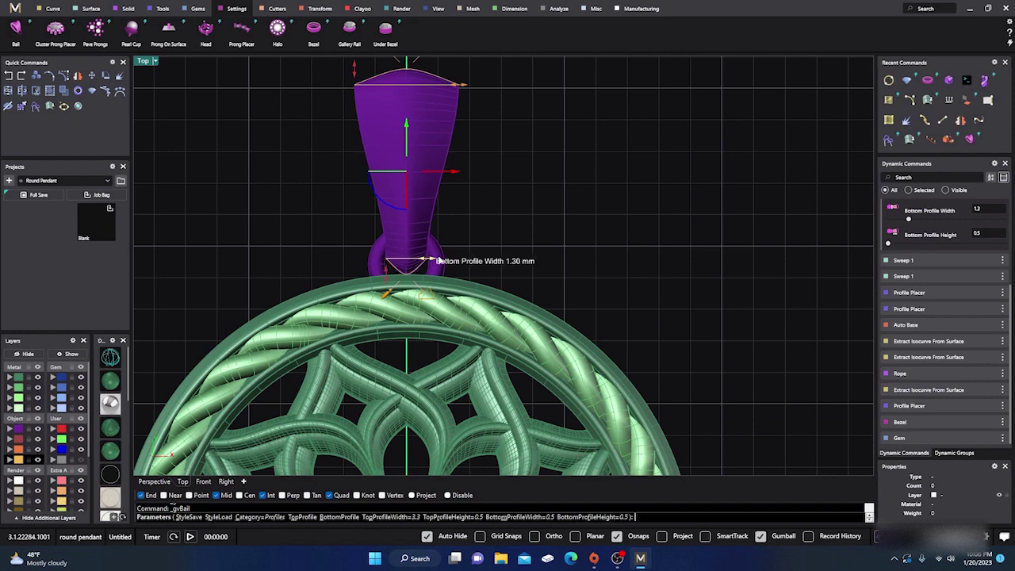
- Set the jump ring's internal diameter to 1.5 mm and adjust the ring and bail positions to fit the wider bail end
scroll(437, 261, up, 5)
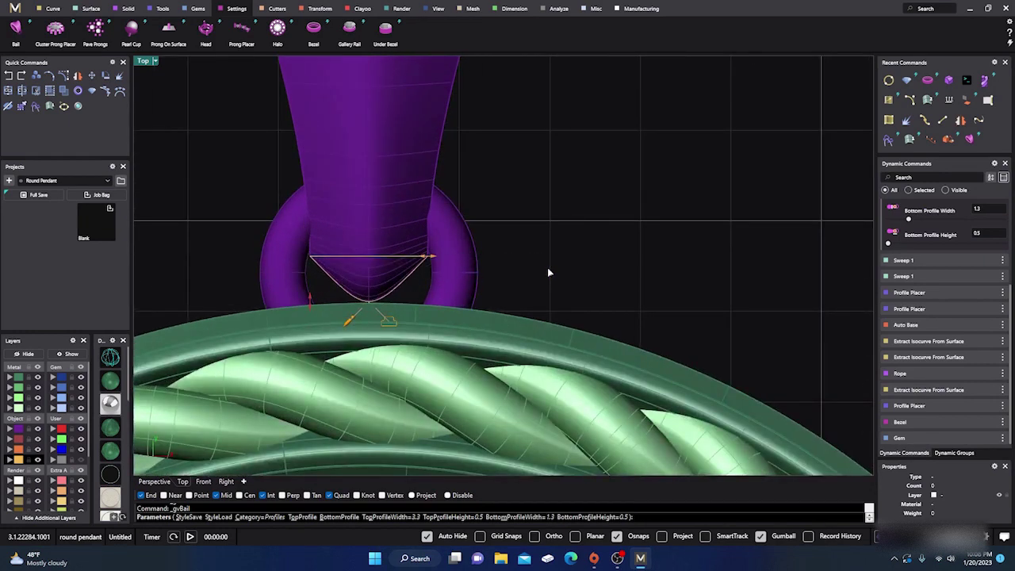
scroll(924, 250, up, 3)
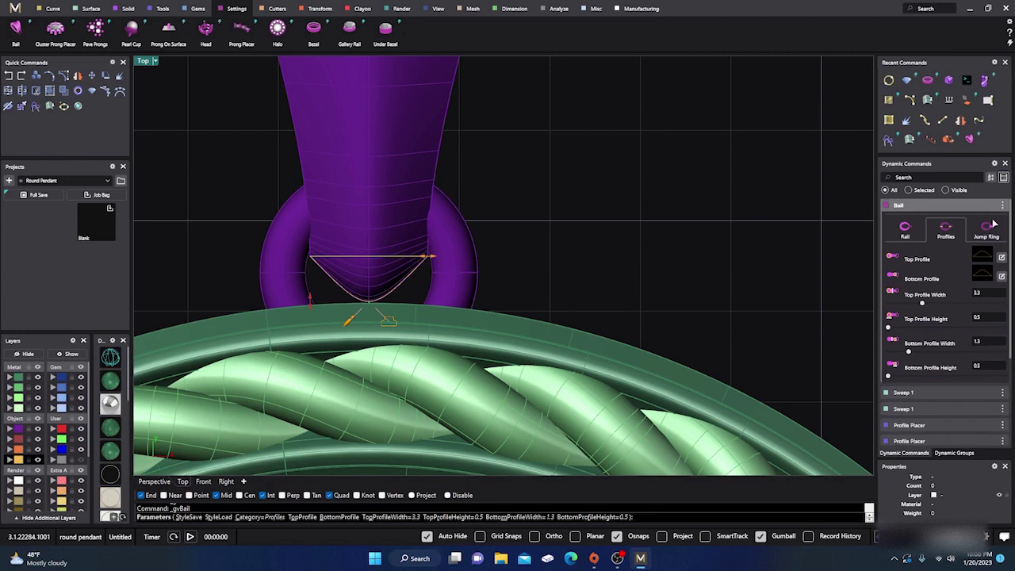
click(985, 231)
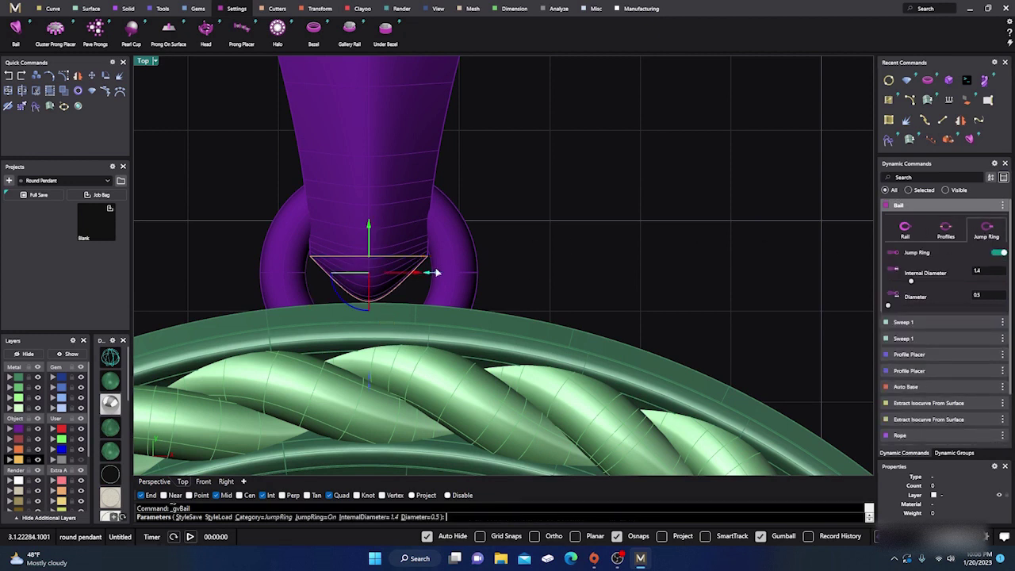
drag(436, 273, 443, 276)
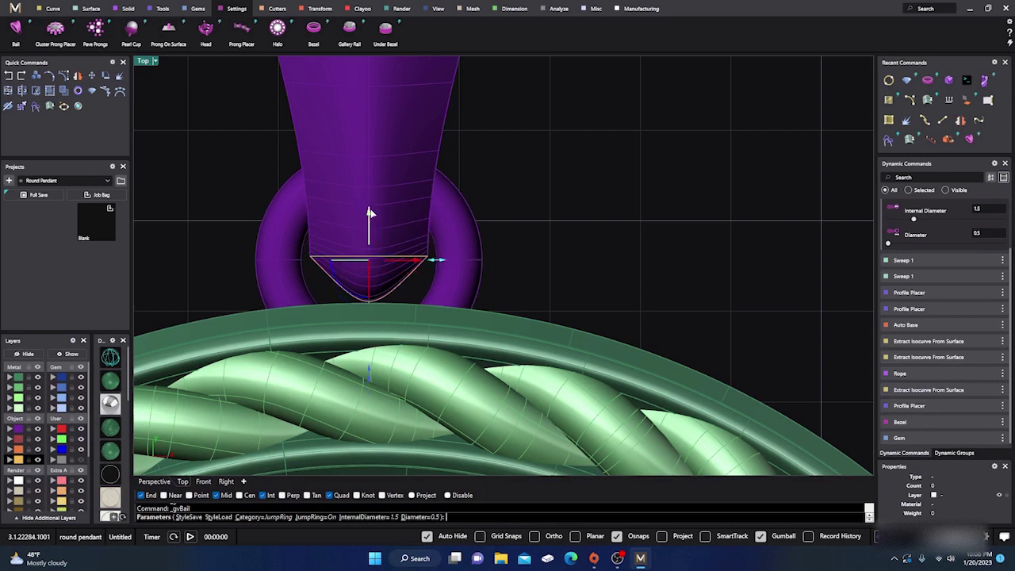
scroll(446, 245, down, 5)
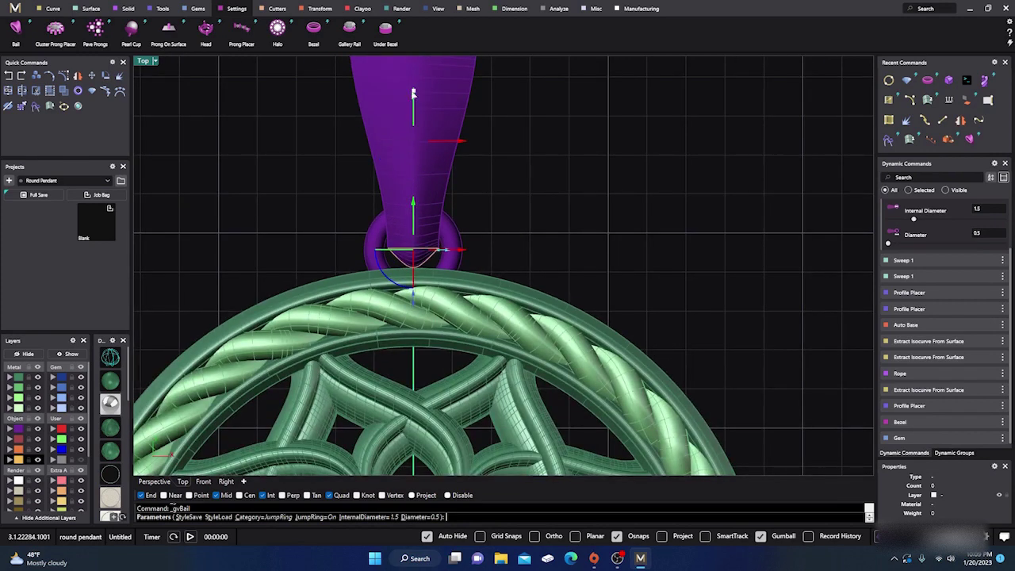
drag(419, 99, 418, 106)
right_drag(531, 213, 506, 255)
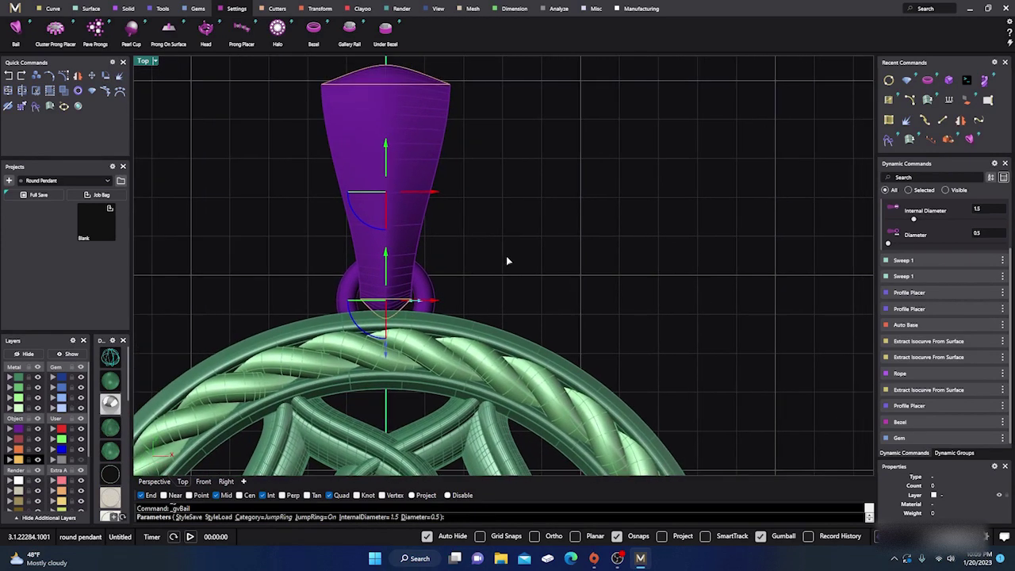
scroll(939, 311, up, 2)
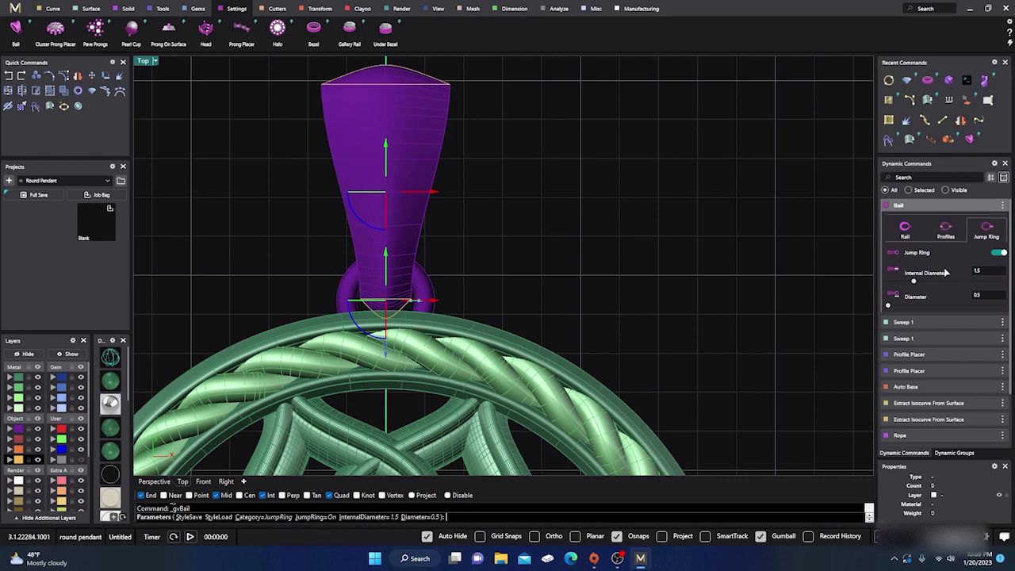
click(901, 234)
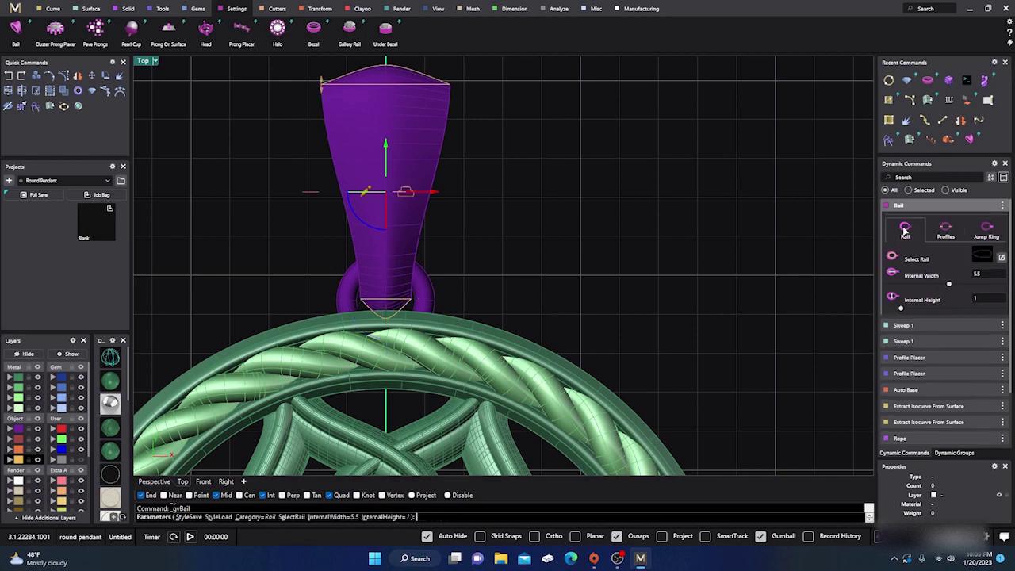
click(982, 256)
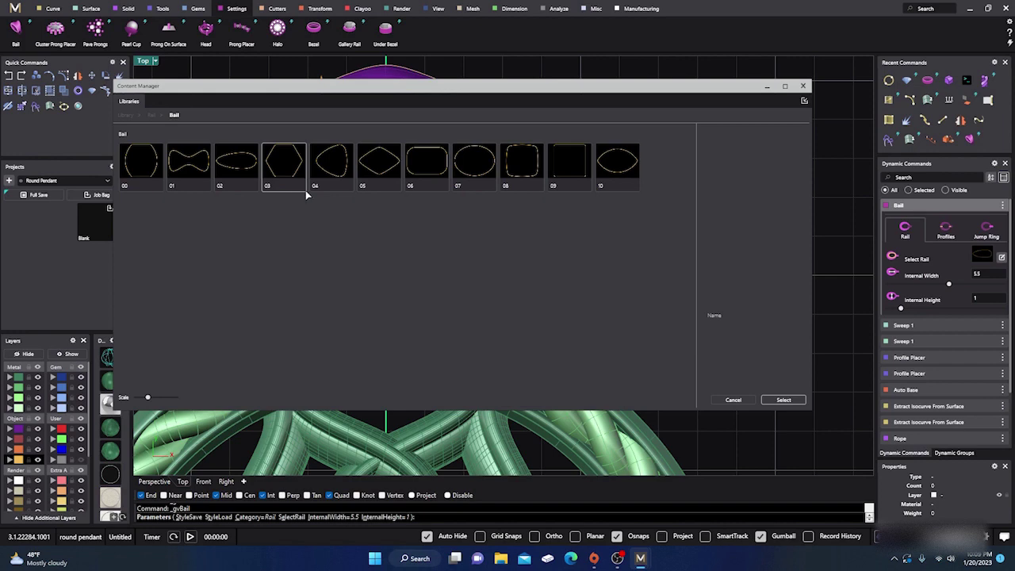
click(803, 86)
- Change both the top and bottom profiles of the bail to the scalloped library shape 16
click(944, 230)
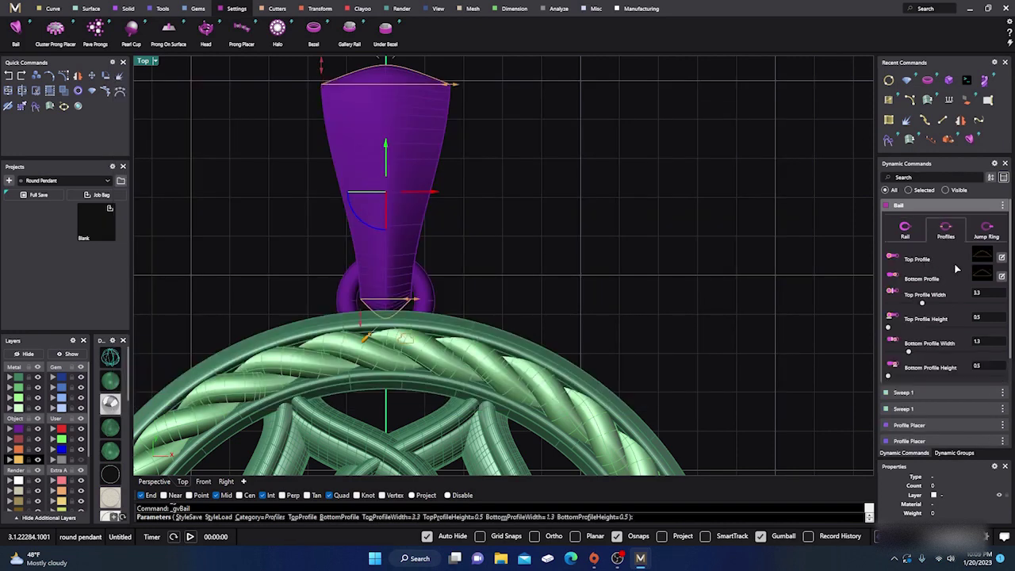
click(984, 256)
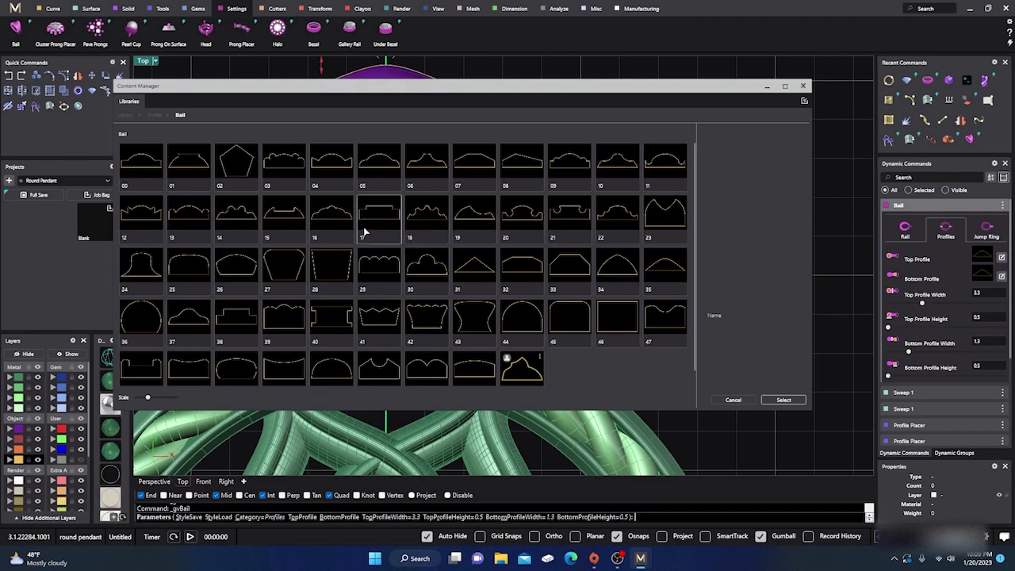
click(335, 223)
click(786, 400)
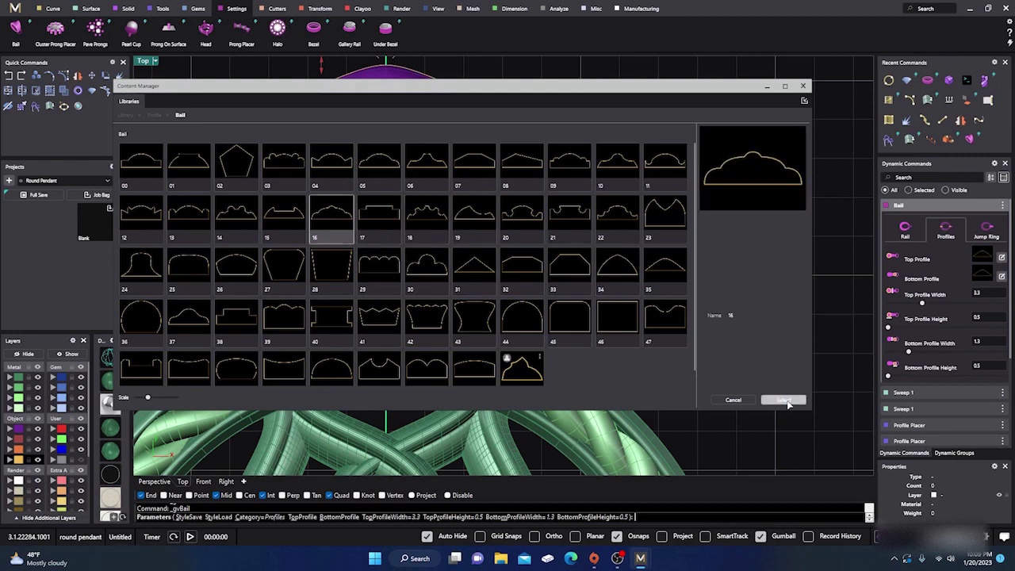
click(804, 86)
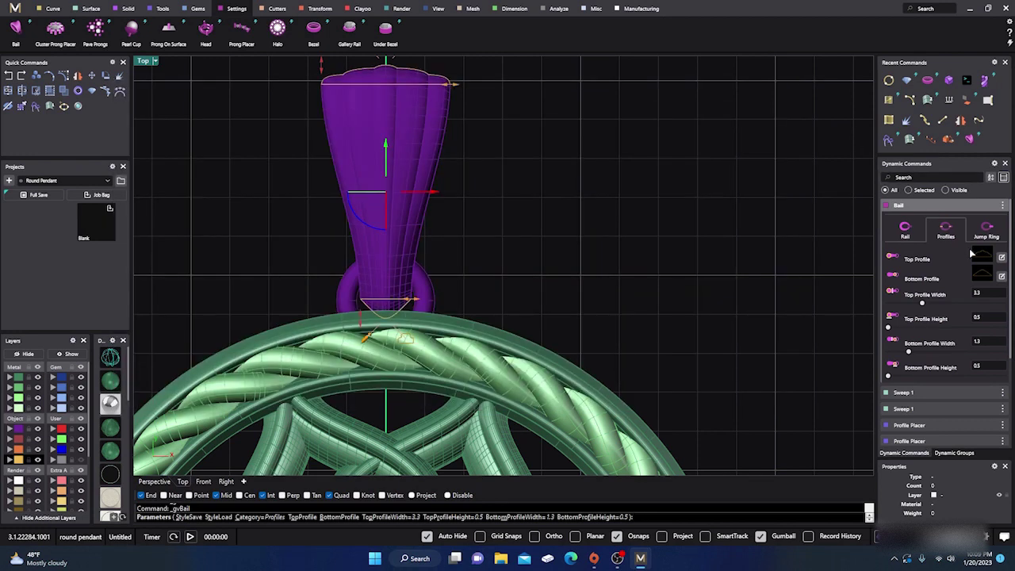
click(984, 277)
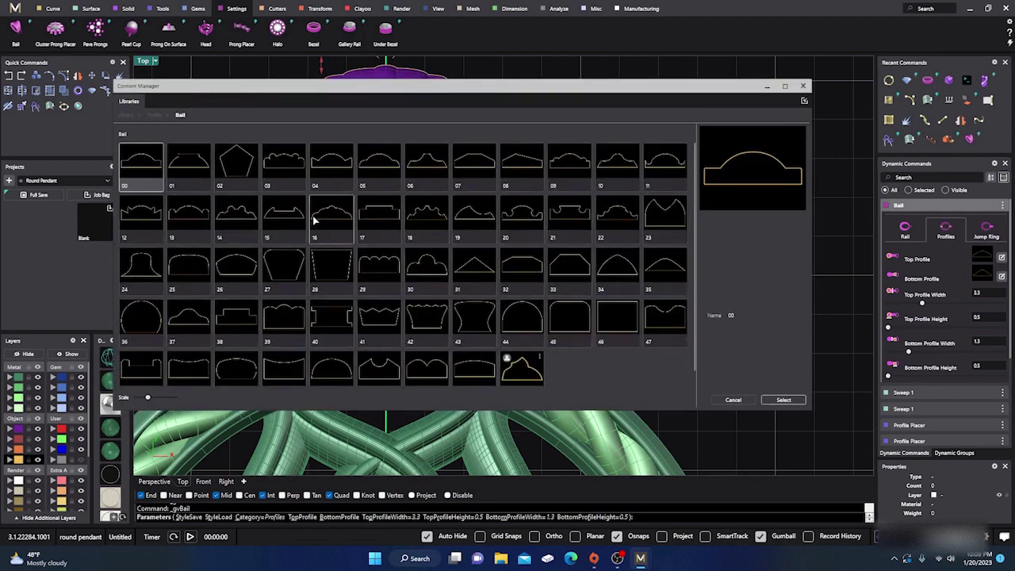
click(325, 222)
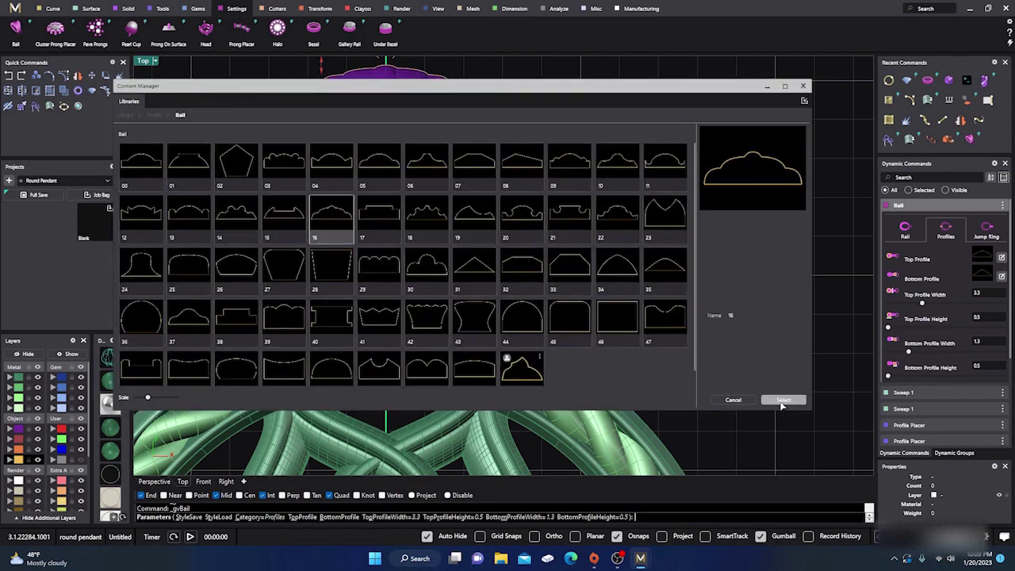
click(783, 399)
click(803, 85)
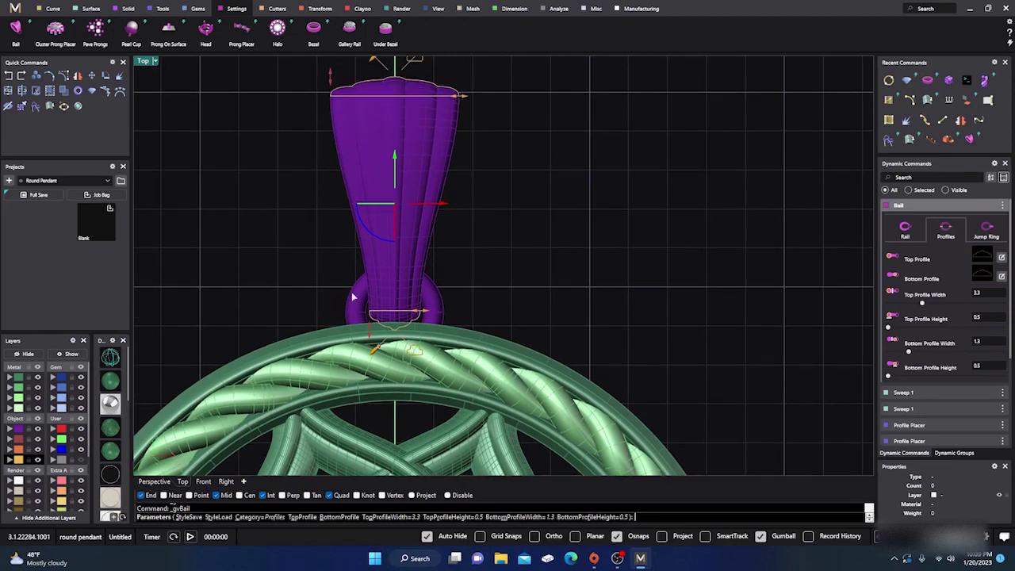
- Reduce the bail's internal width to 4.9 mm in the Right view
click(226, 481)
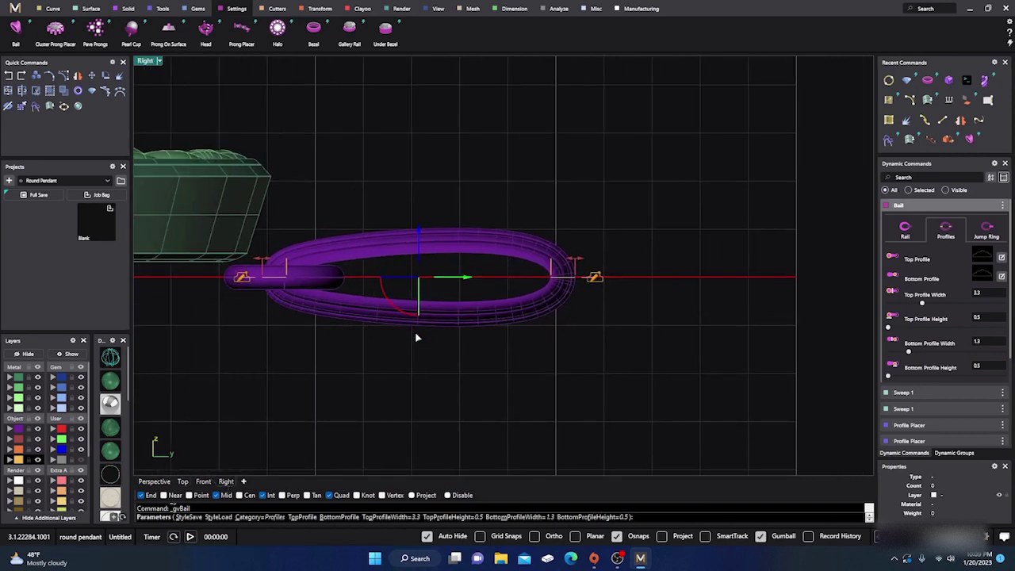
right_drag(416, 337, 450, 339)
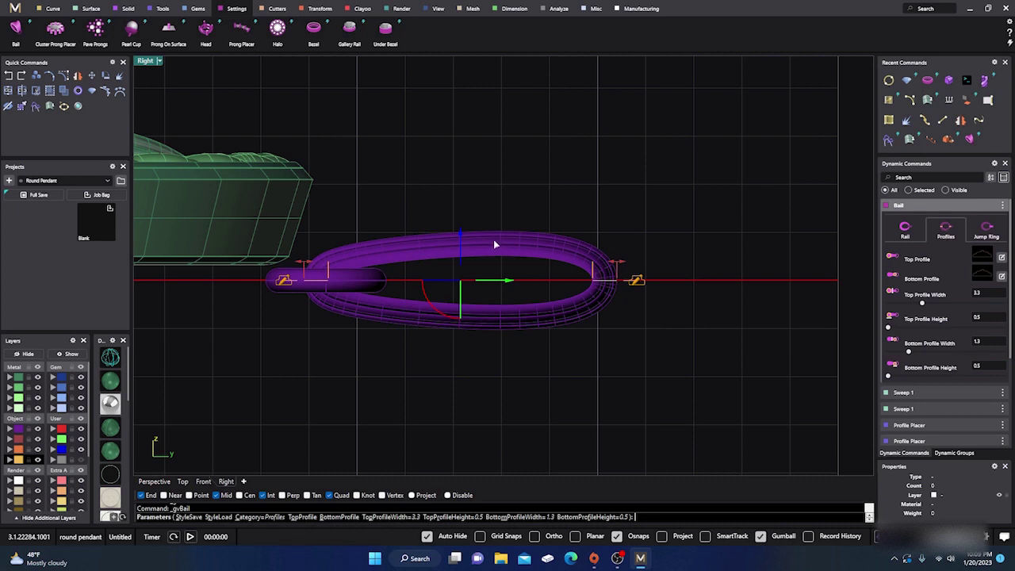
click(905, 230)
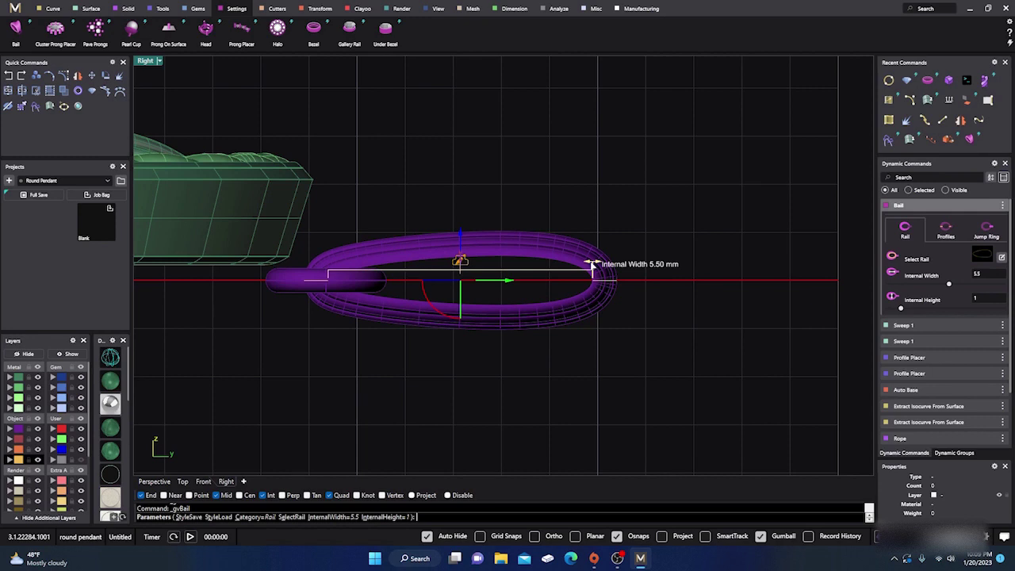
drag(592, 263, 564, 259)
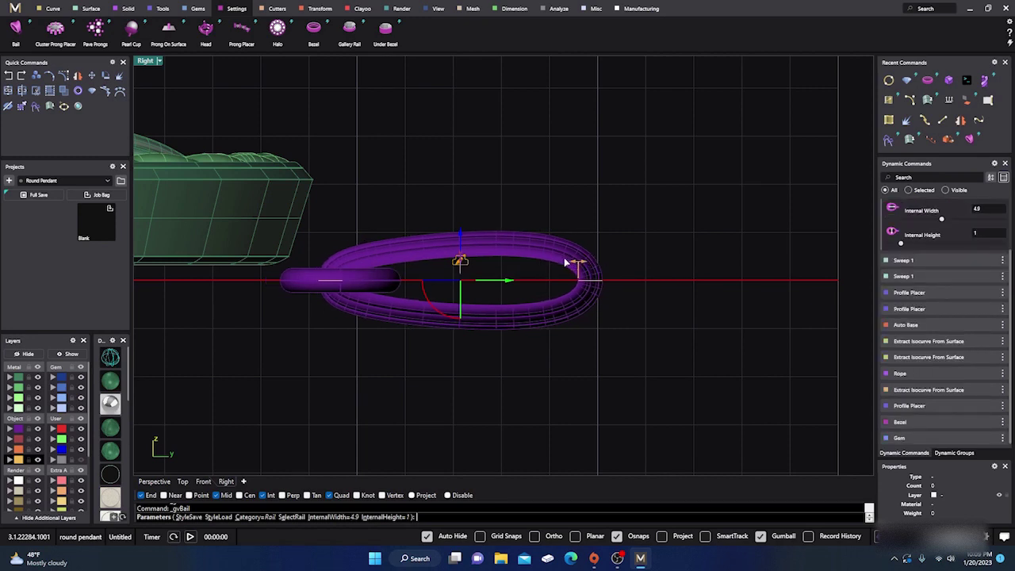
- Set the bail rail's internal height to 2.2 mm
scroll(911, 236, up, 2)
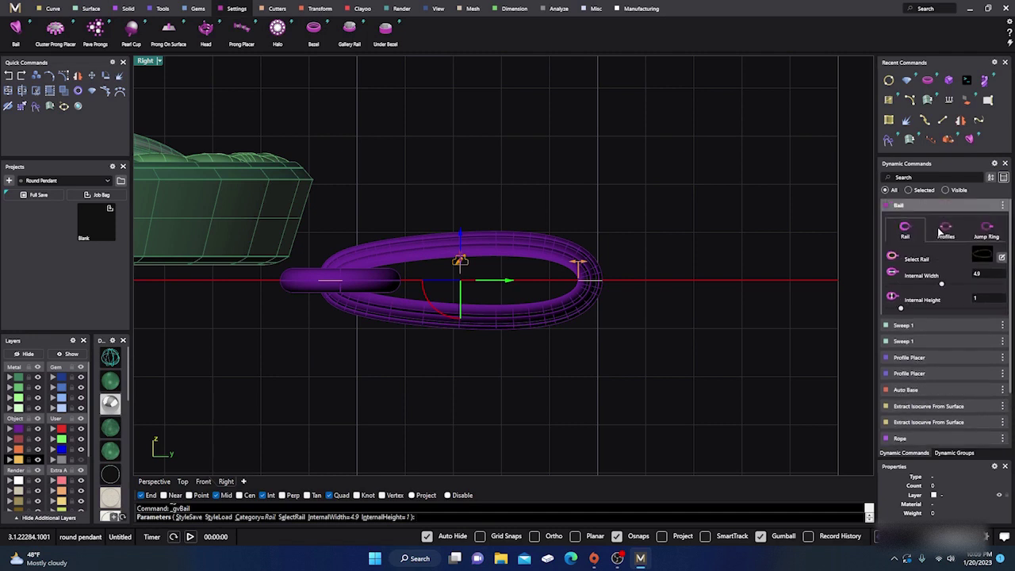
click(945, 231)
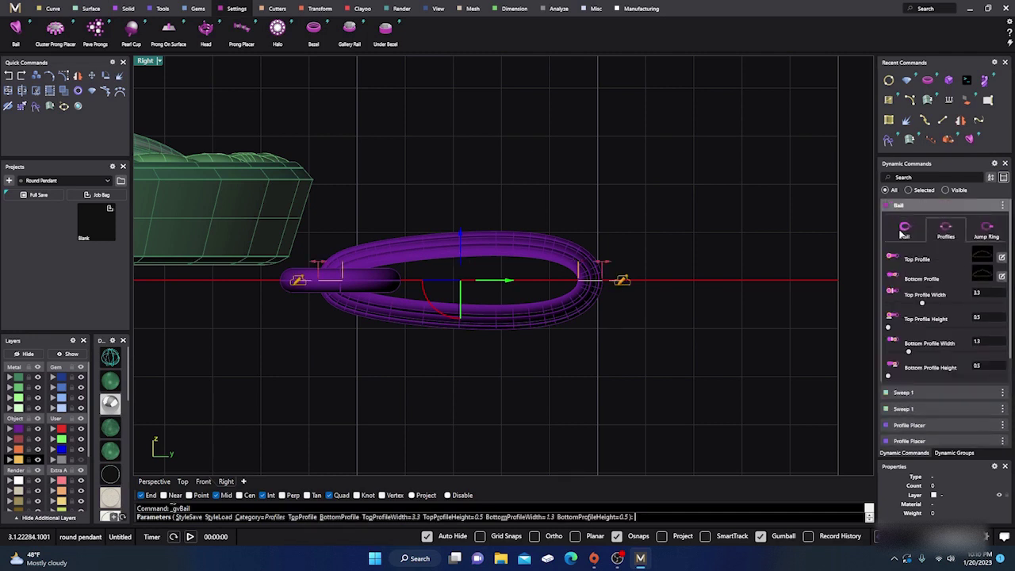
click(904, 230)
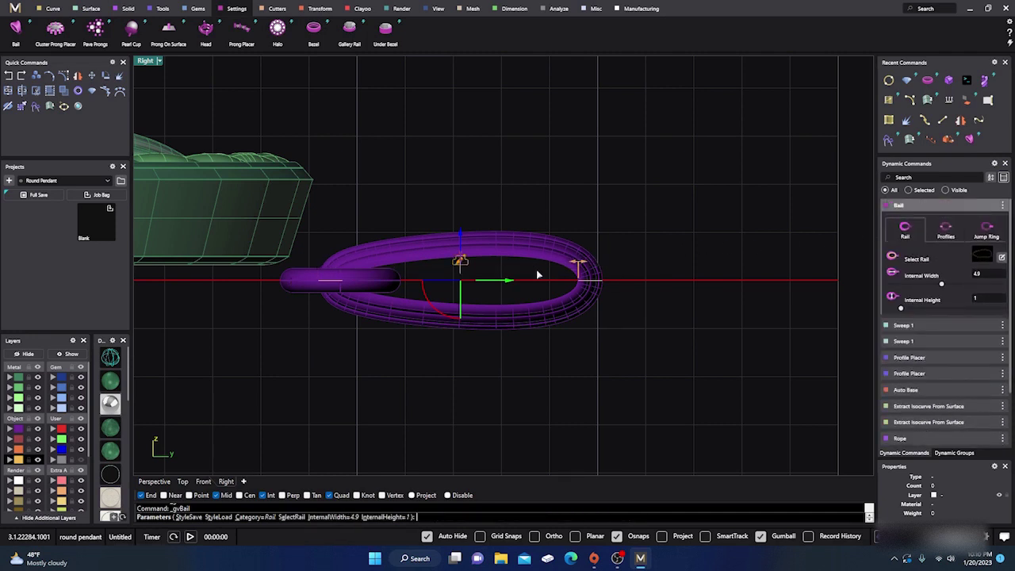
click(946, 238)
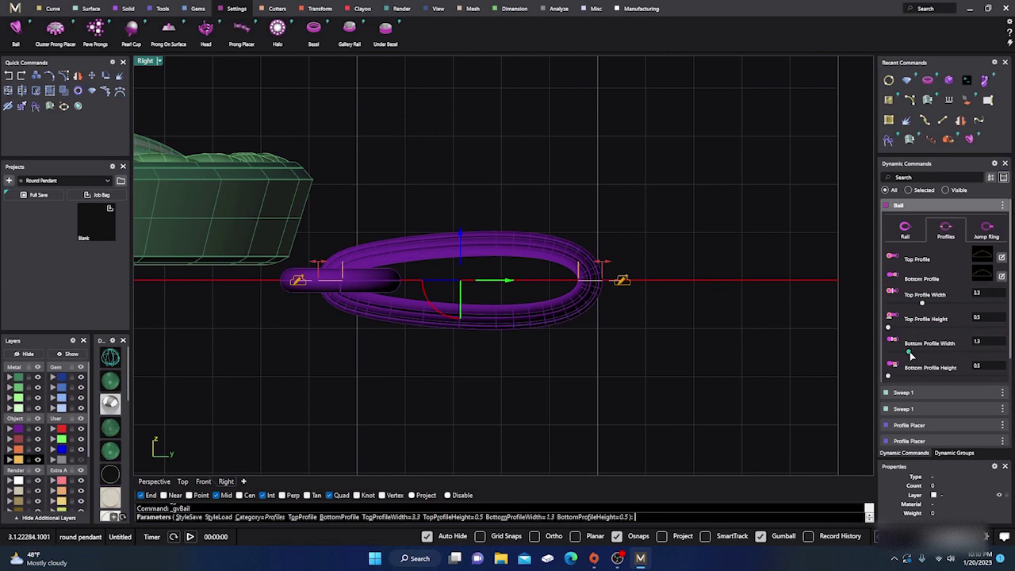
click(906, 233)
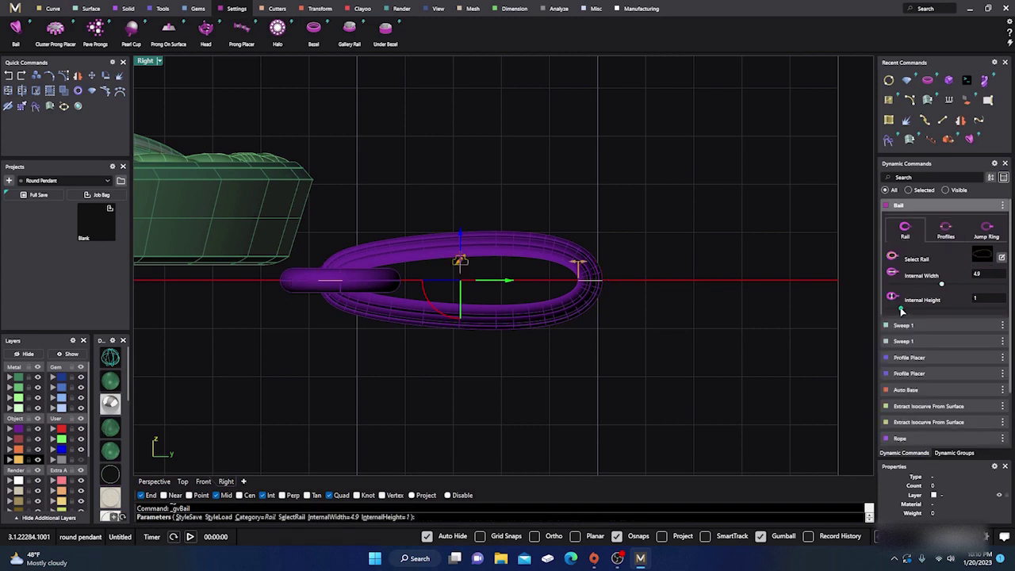
drag(901, 312, 932, 311)
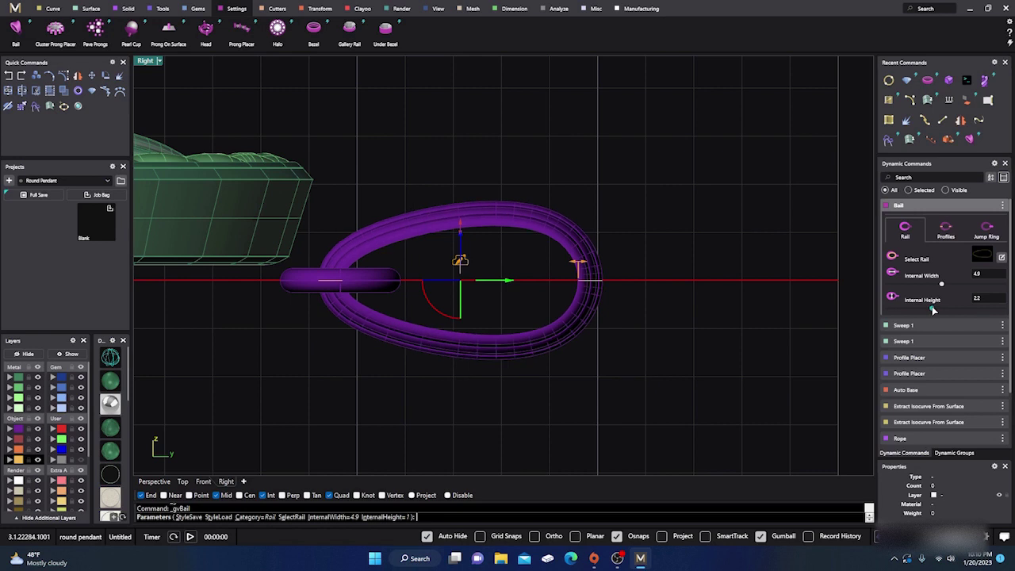
mouse_move(577, 265)
drag(581, 267, 579, 265)
- Thicken the bail's upper end by setting its top profile height to 0.9 mm
click(946, 232)
mouse_move(605, 263)
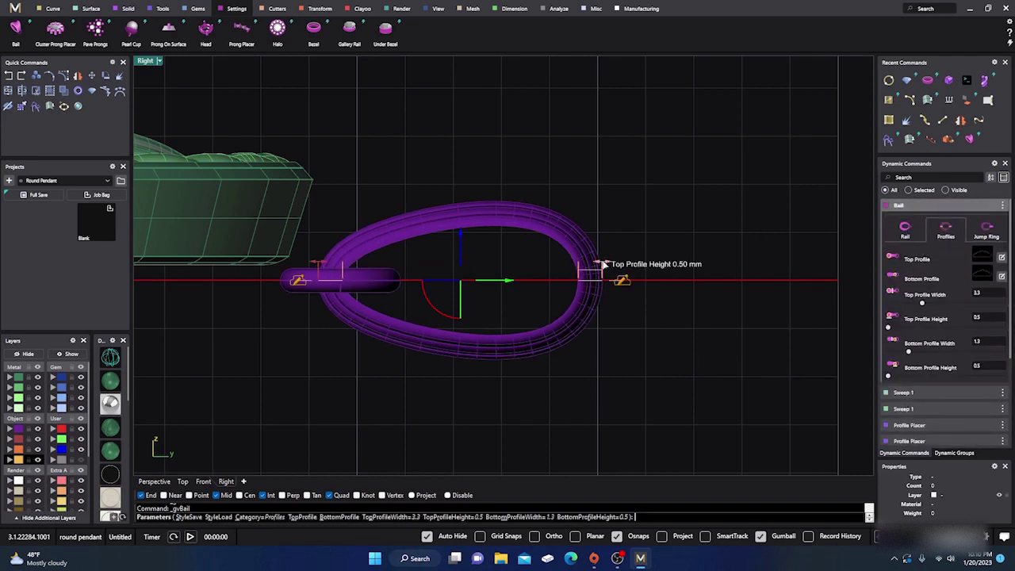
drag(604, 263, 622, 265)
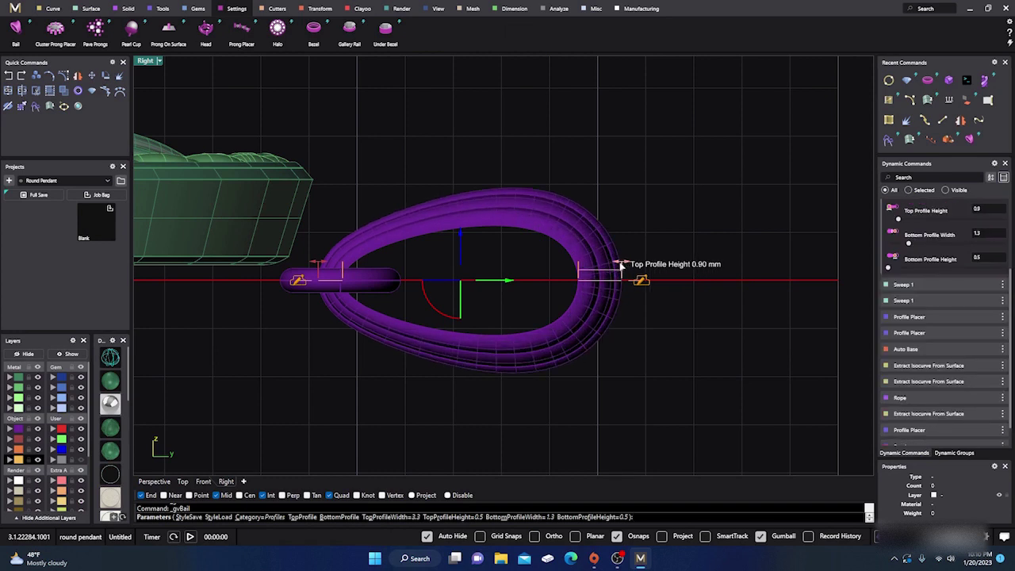
- Raise the bail and jump ring in the Right view until level with the pendant's outer wall, and accept the bail in Perspective
drag(460, 233, 483, 169)
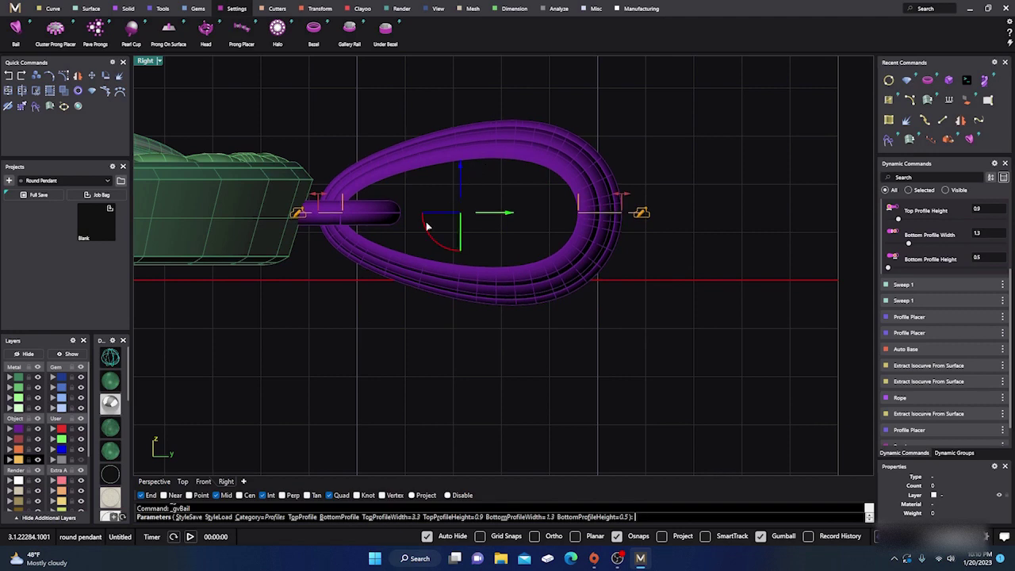
double_click(147, 62)
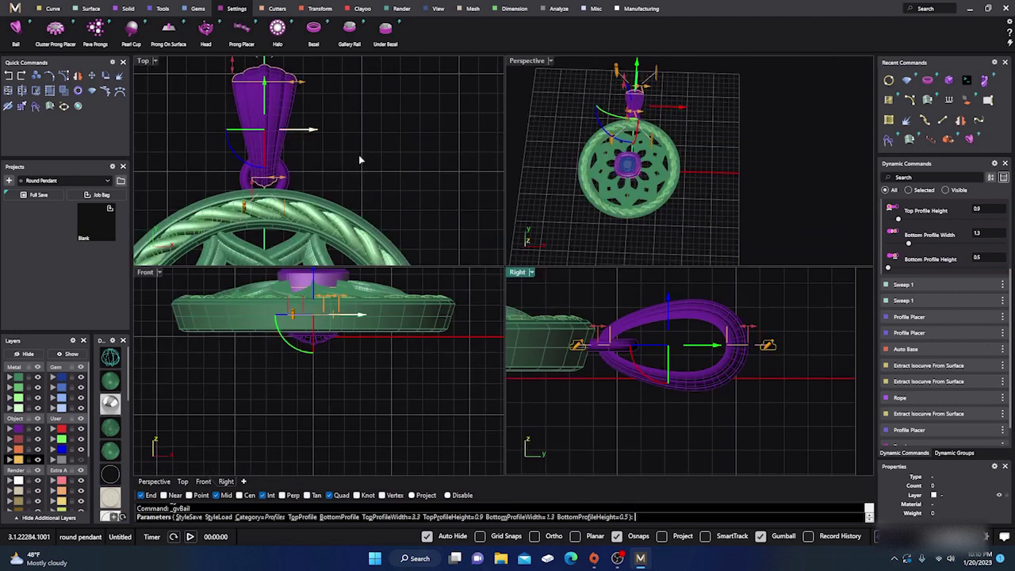
double_click(525, 62)
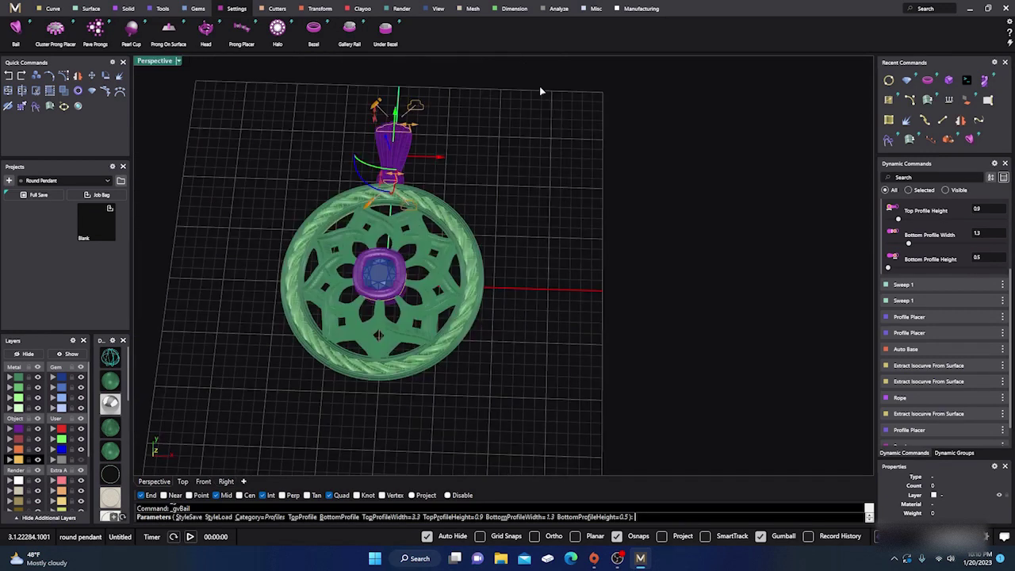
scroll(606, 235, down, 3)
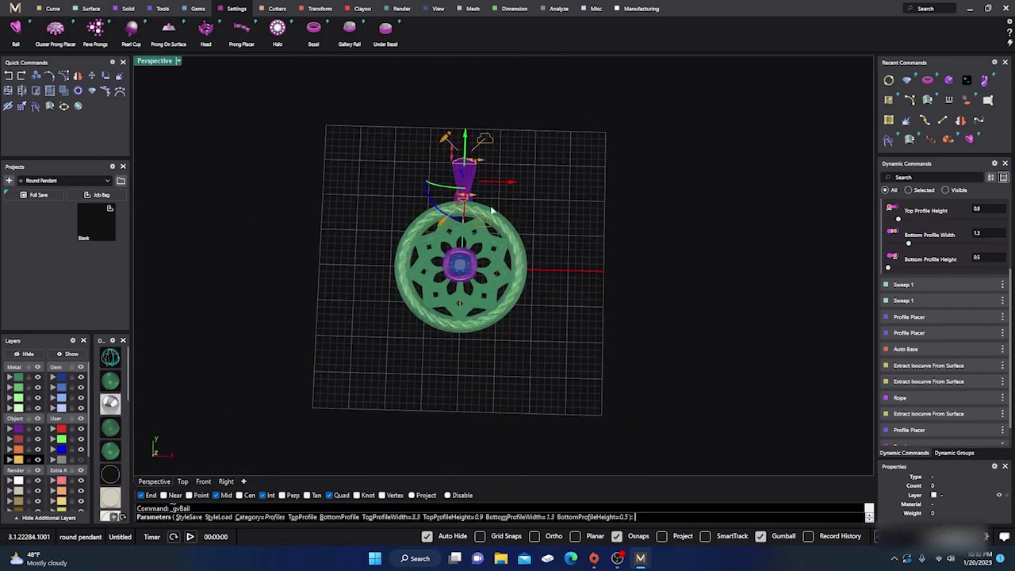
scroll(492, 210, up, 5)
key(Return)
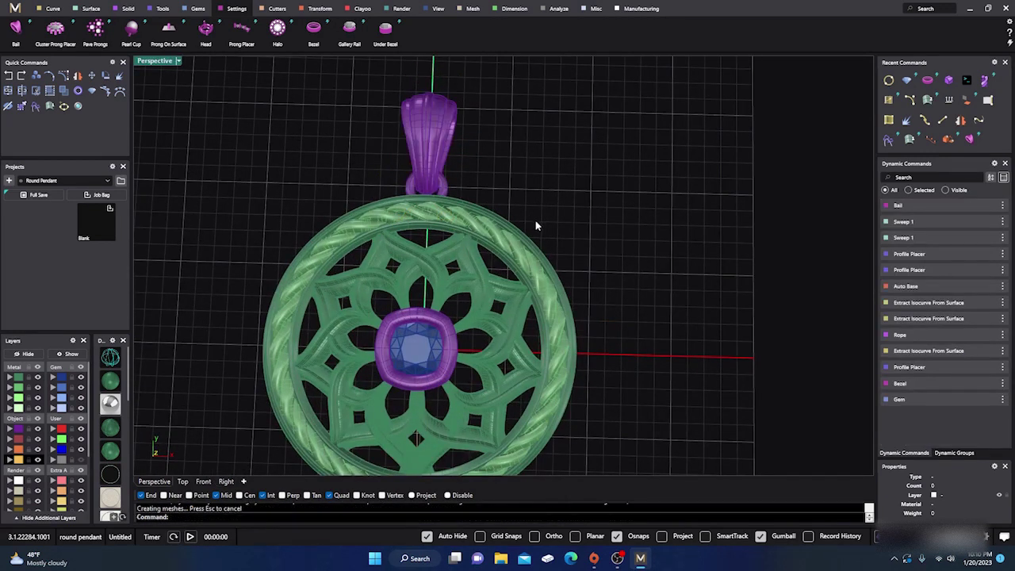
- Preview the whole pendant in the rendered display mode and return to the shaded display
scroll(531, 228, down, 4)
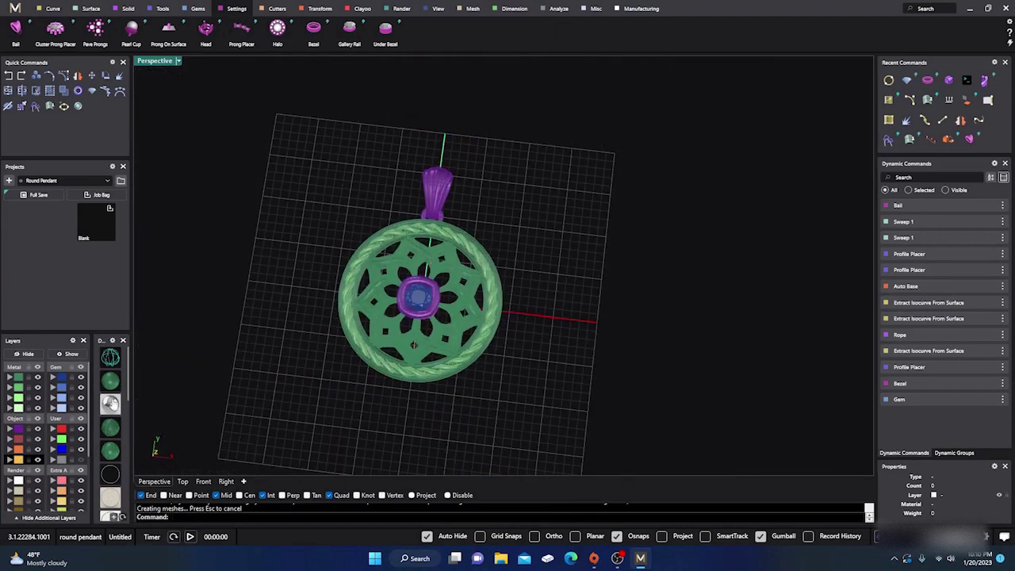
click(110, 405)
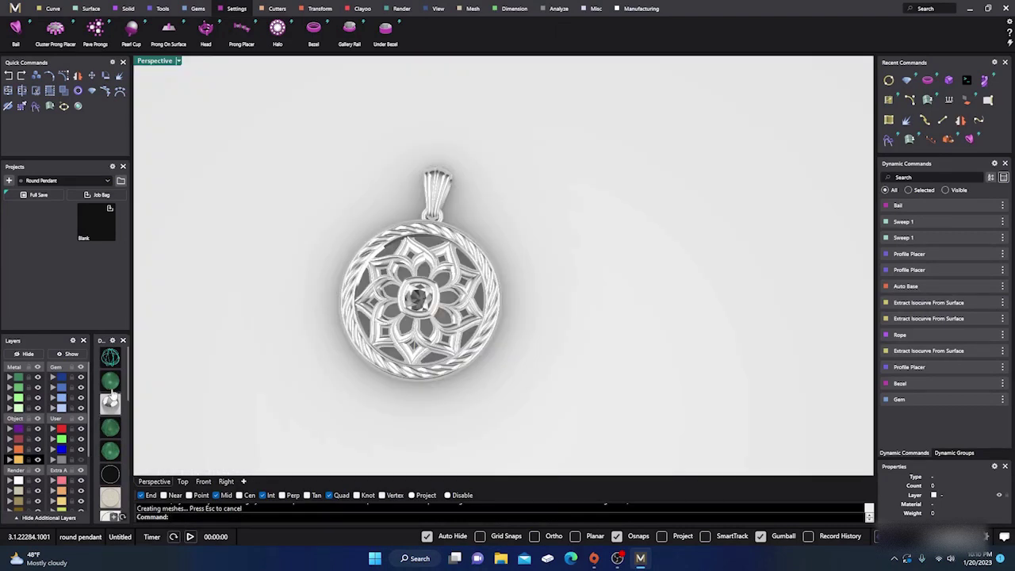
click(110, 381)
scroll(397, 337, up, 4)
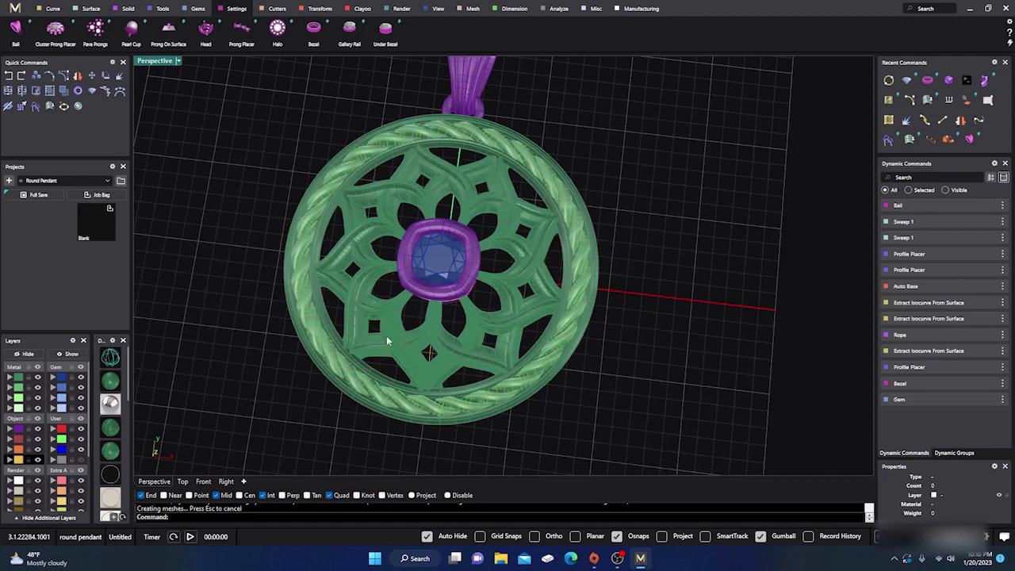
- Ungroup the rope inside the pendant's ring and check that a single strand can be selected
click(310, 230)
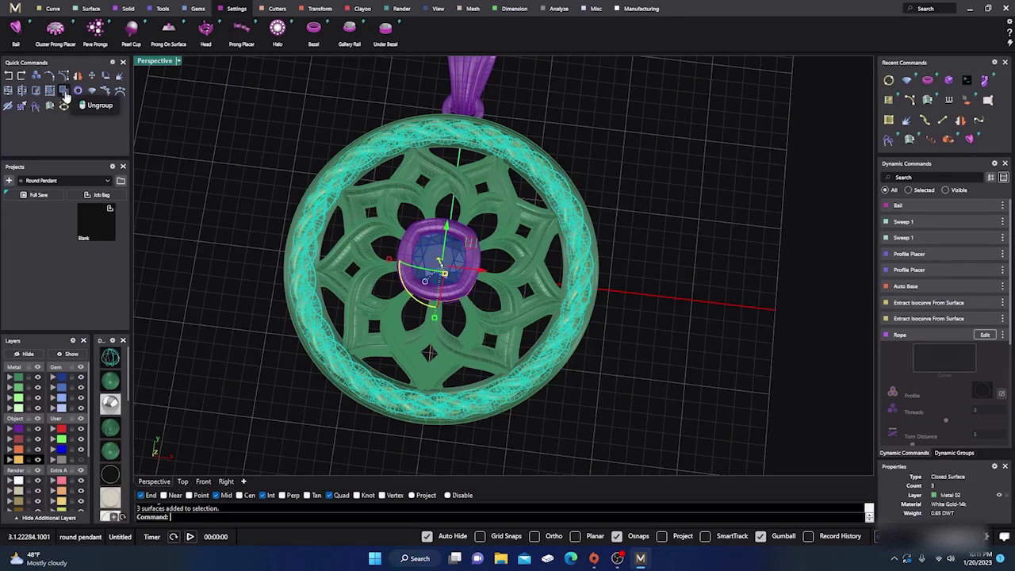
click(66, 94)
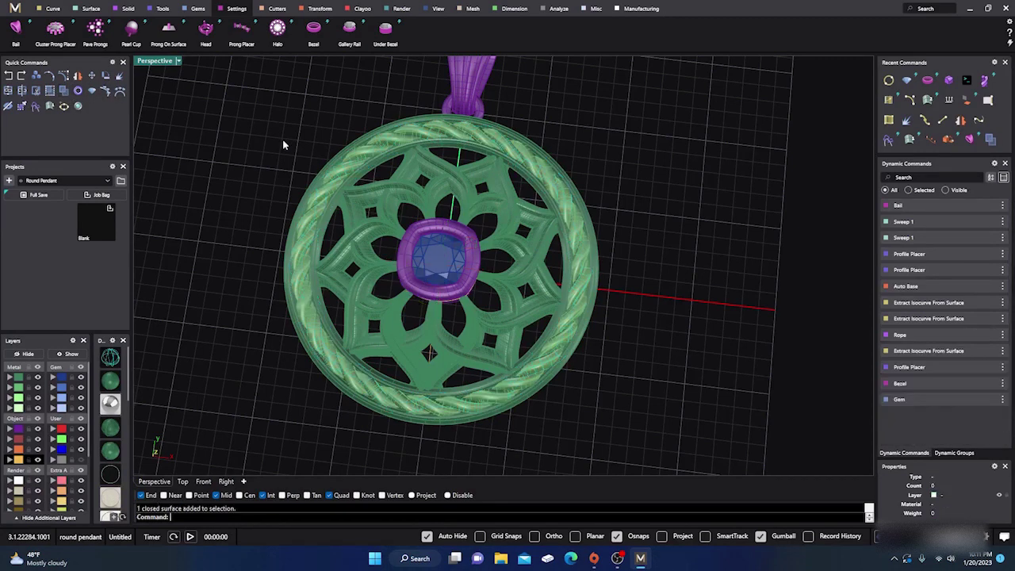
click(359, 158)
click(371, 140)
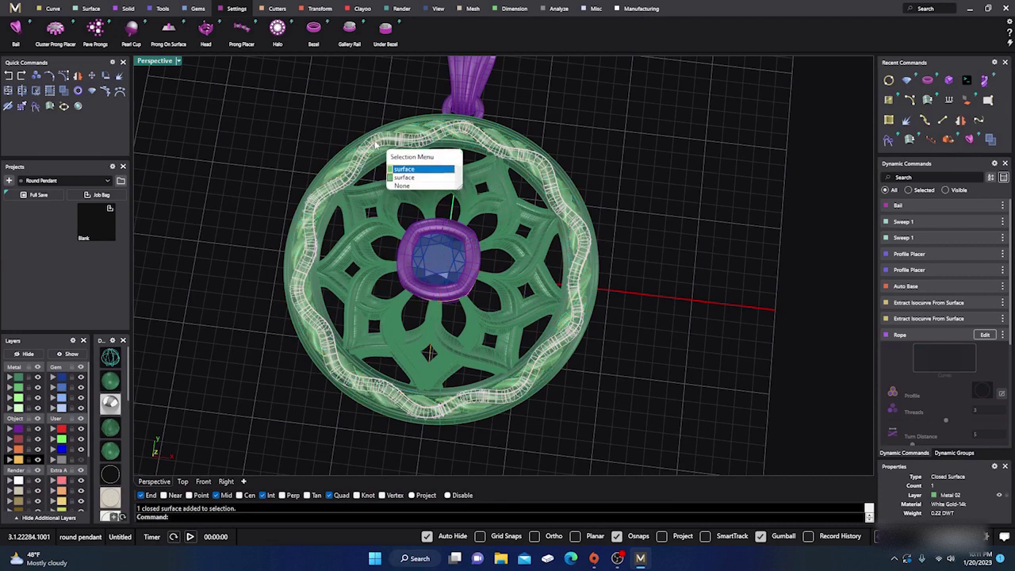
click(403, 169)
click(291, 128)
scroll(307, 155, up, 7)
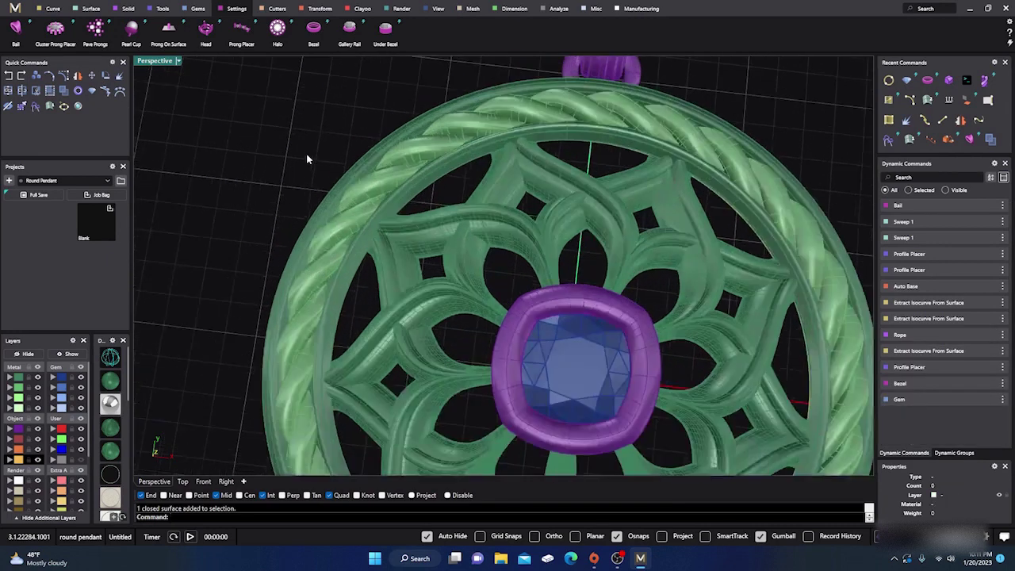
scroll(308, 159, down, 4)
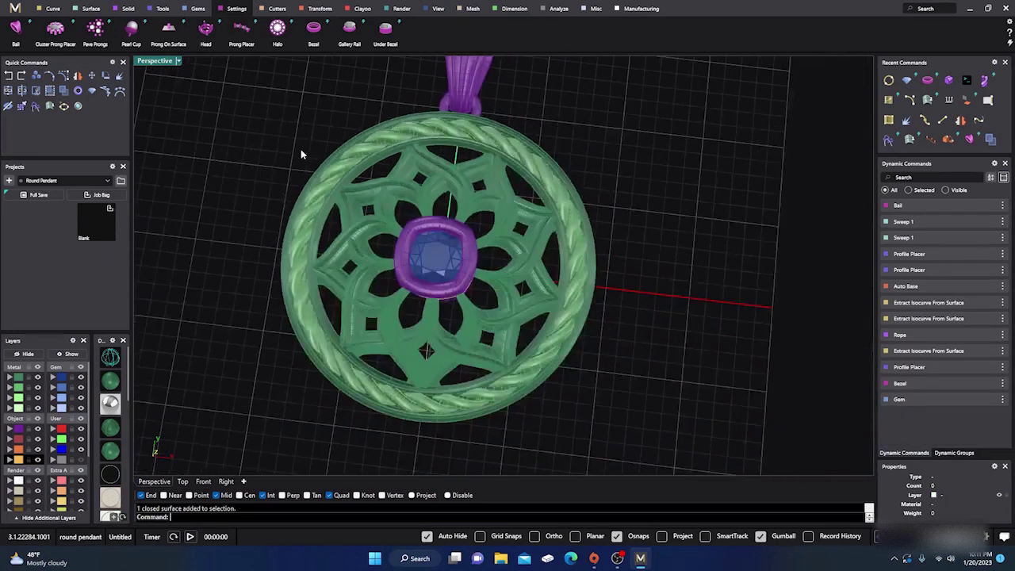
- Boolean Union the pendant's outer ring with one of the rope strands
click(127, 9)
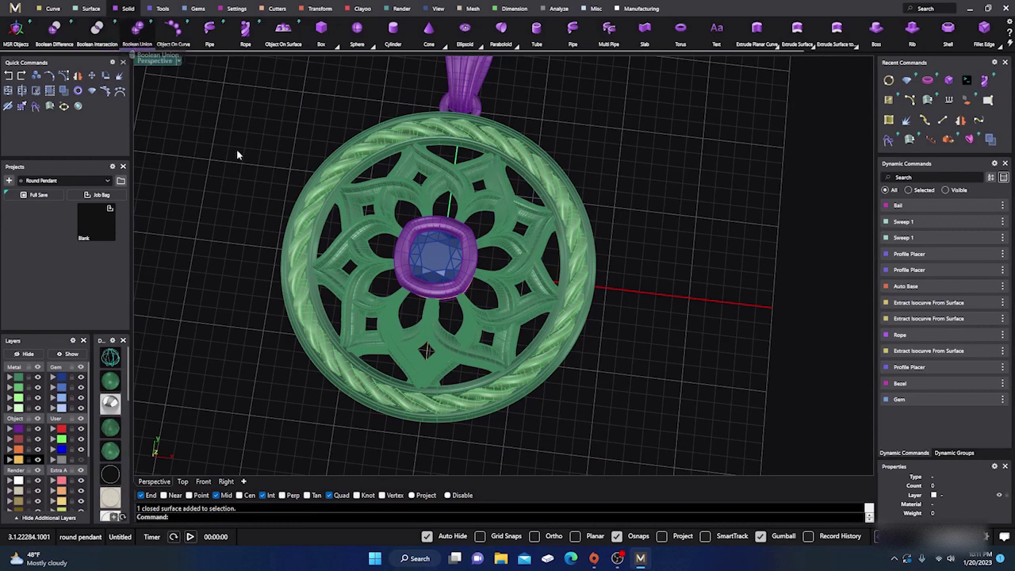
scroll(254, 180, up, 7)
click(395, 250)
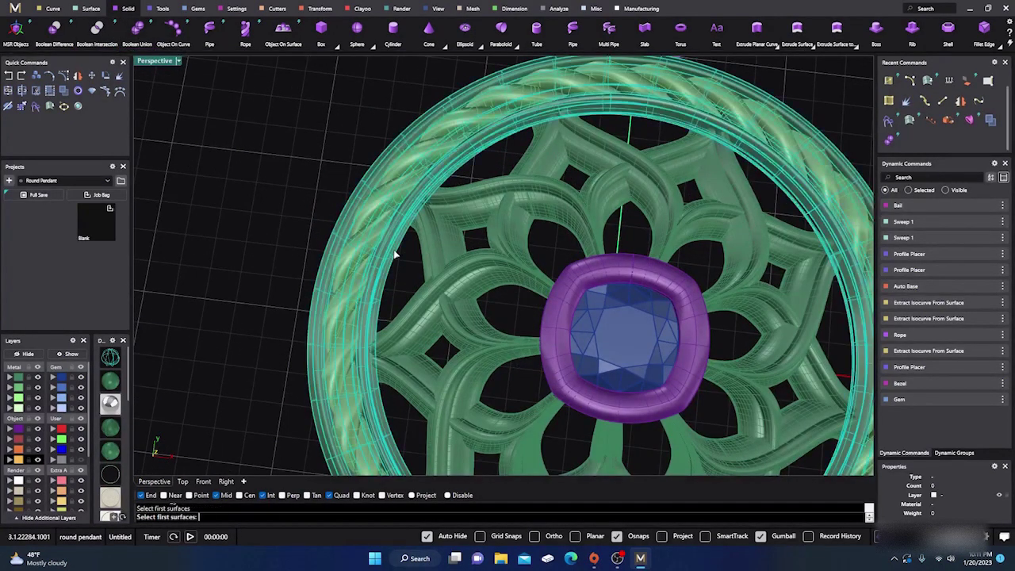
key(Return)
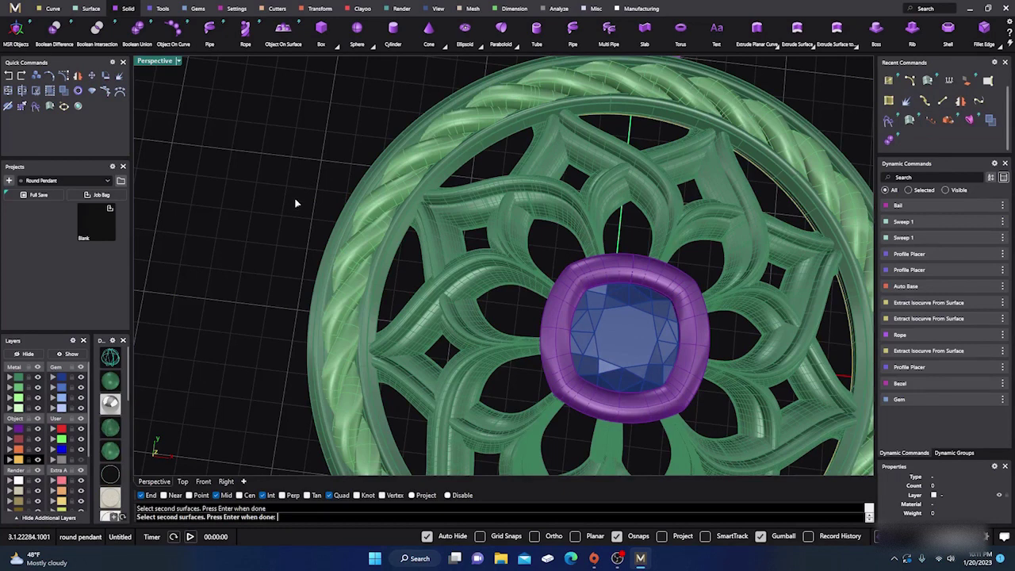
key(Return)
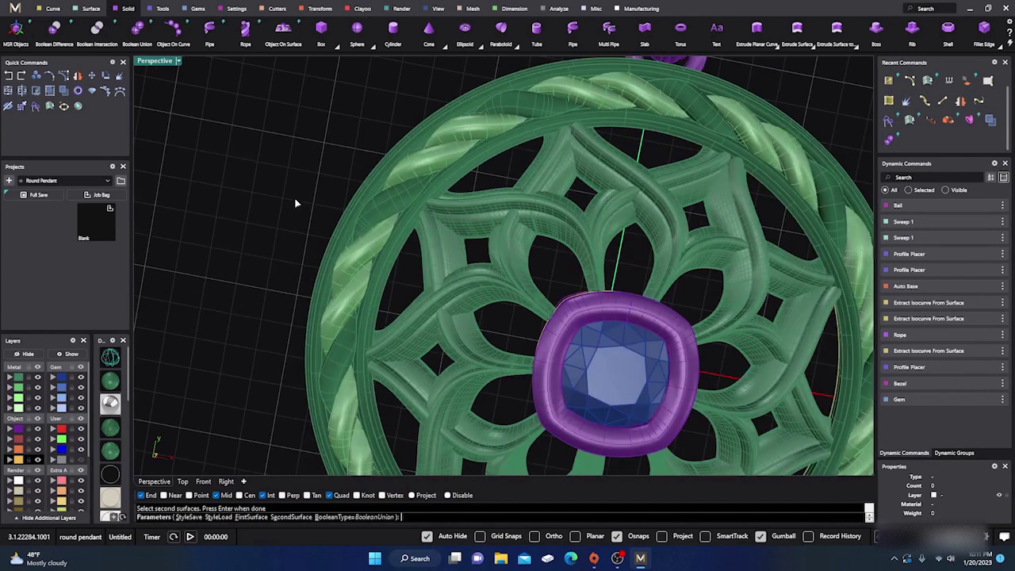
key(Return)
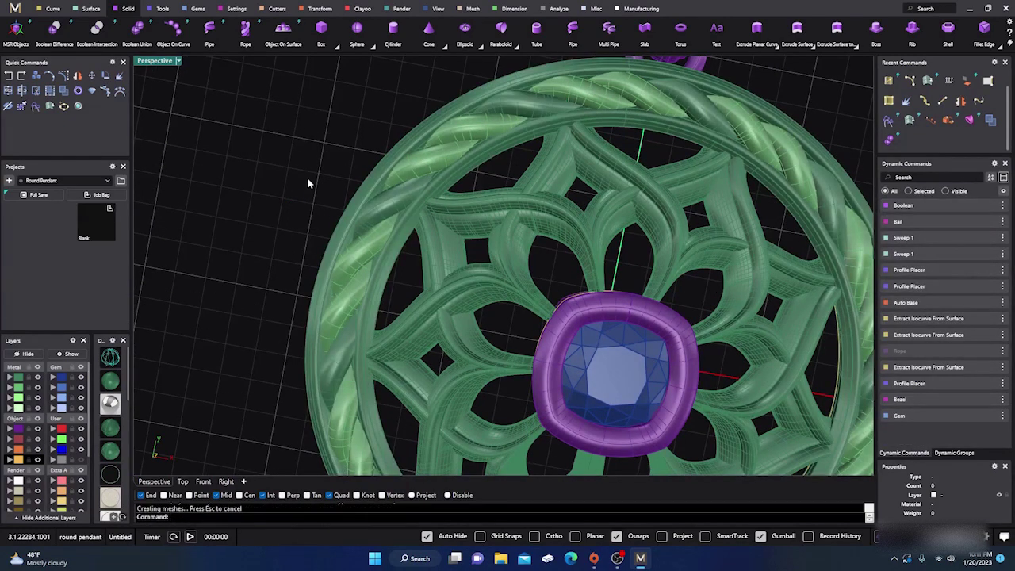
key(Return)
click(387, 281)
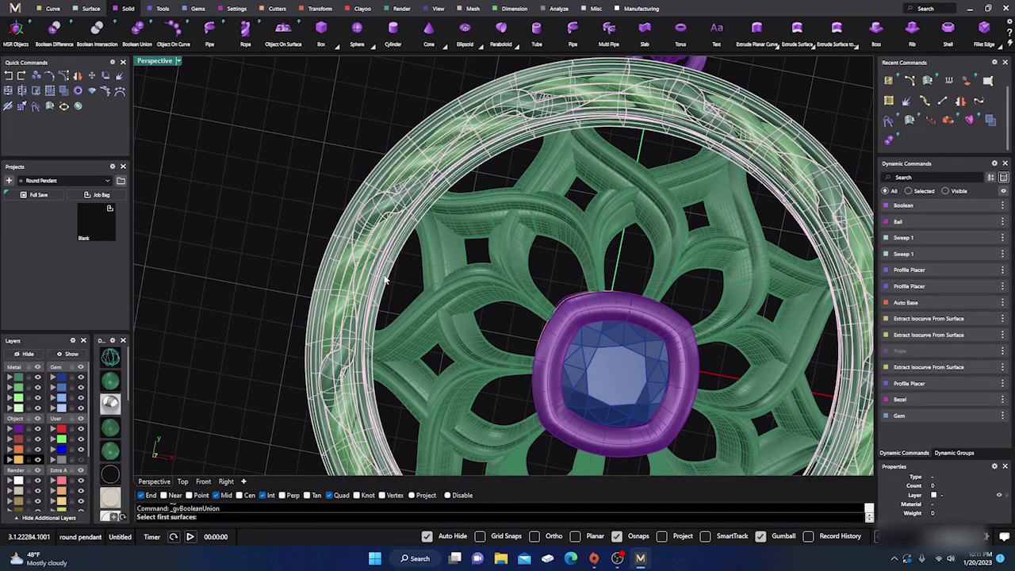
click(387, 279)
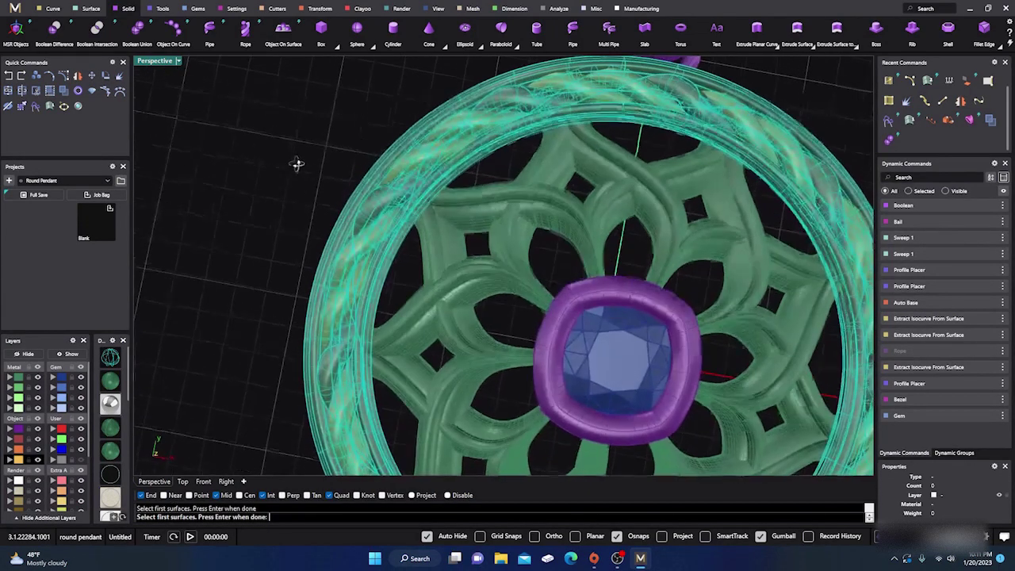
key(Return)
key(Escape)
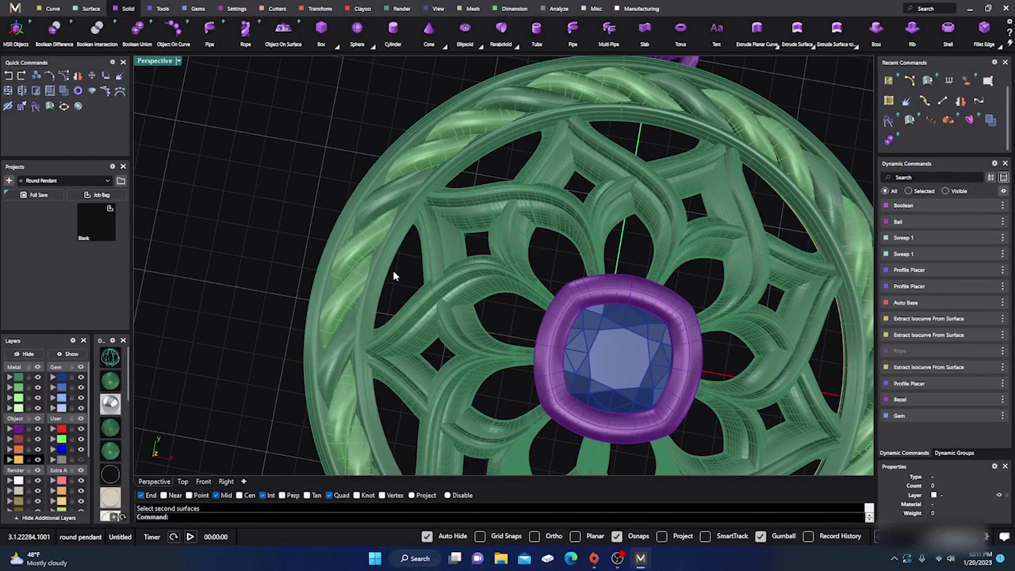
- Boolean Union the merged outer ring polysurface with a second rope strand
key(Return)
click(388, 259)
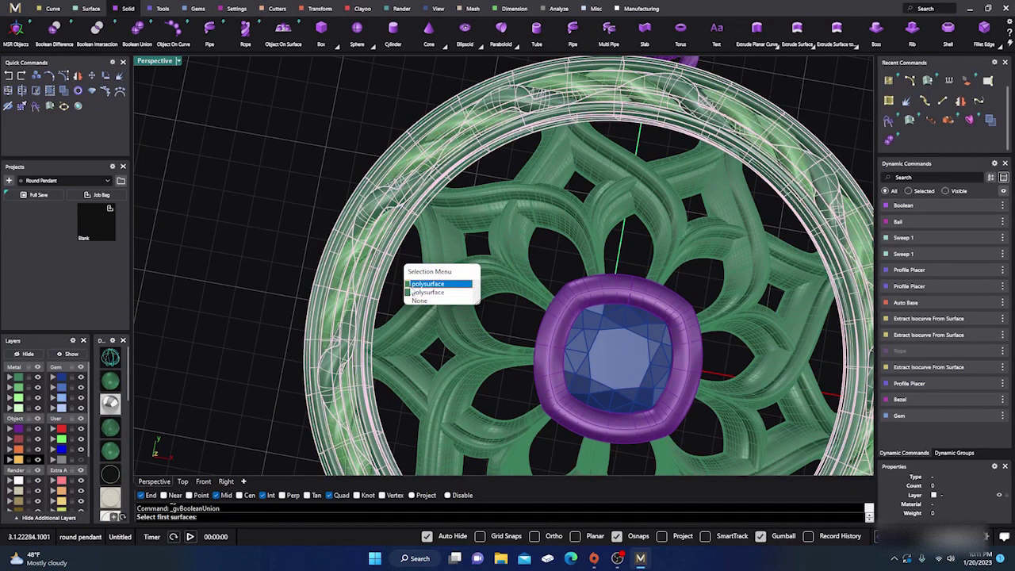
click(412, 284)
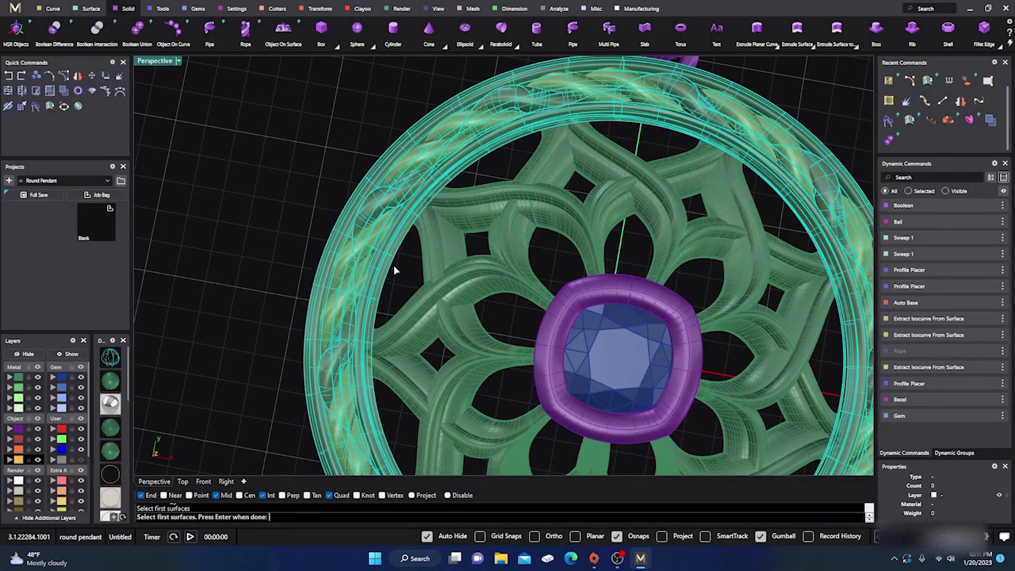
key(Return)
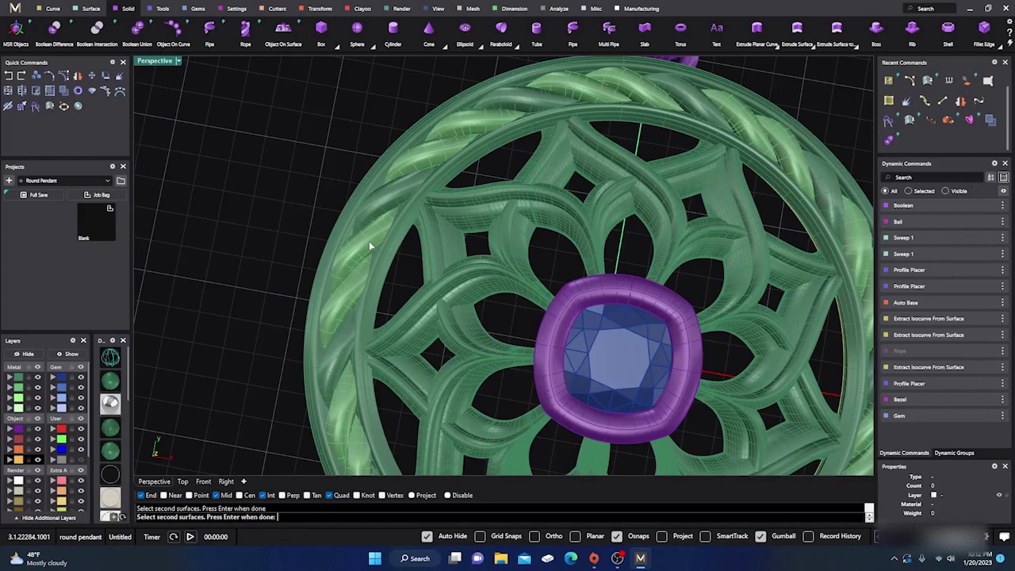
key(Return)
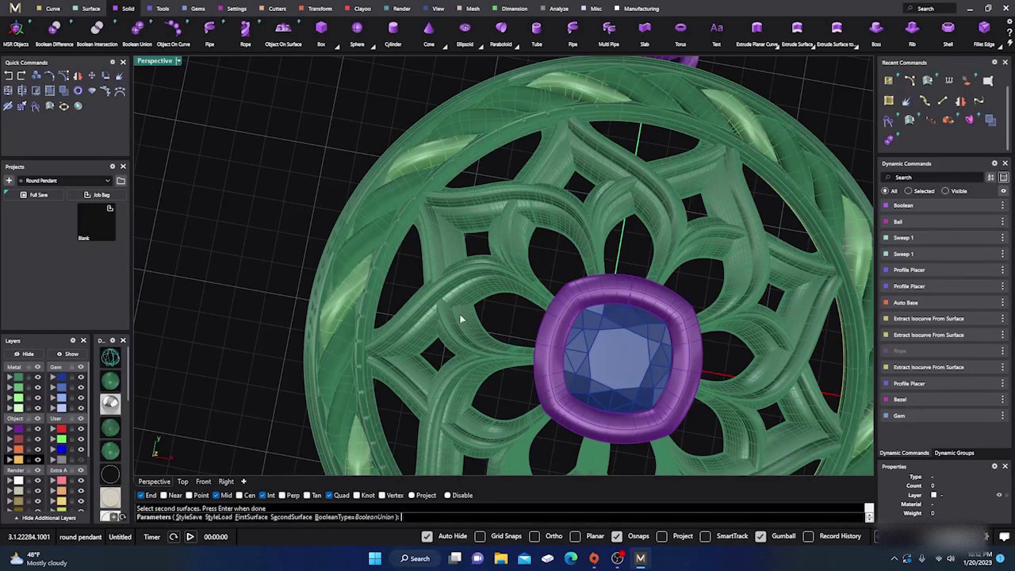
- Show the full pendant with its merged rope ring in the rendered display mode
scroll(258, 205, down, 8)
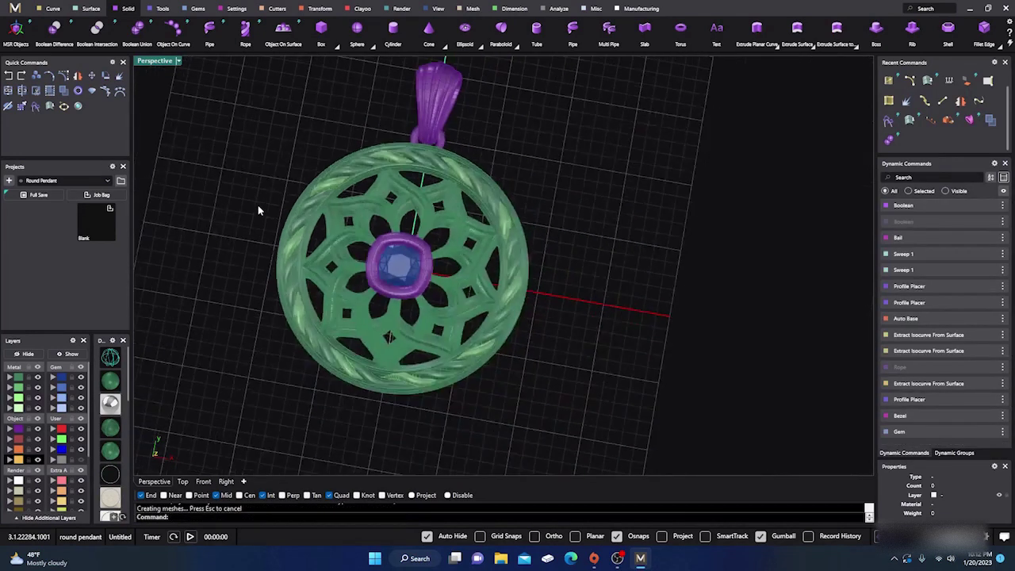
click(106, 406)
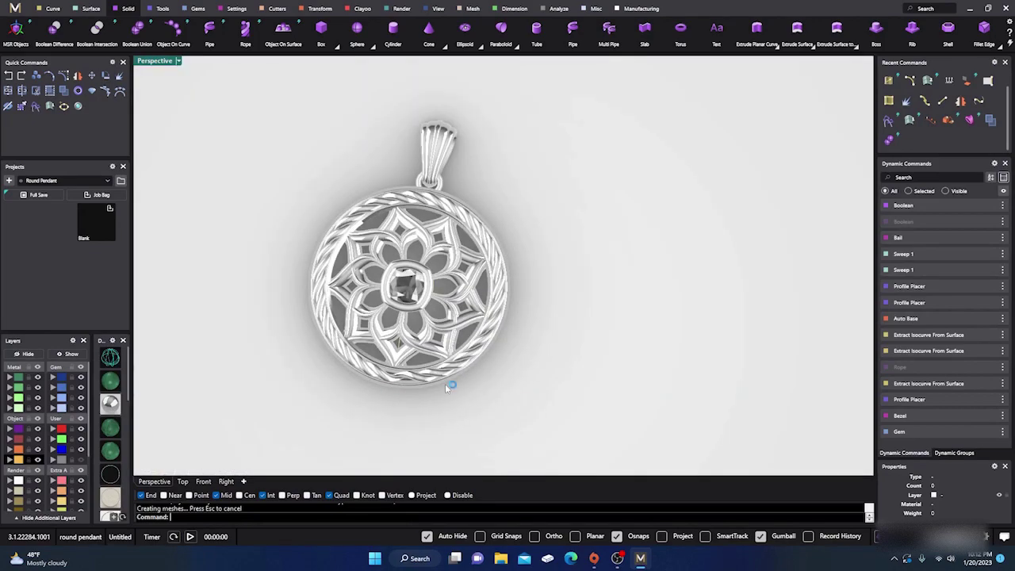
- Edit the center gem's bezel and shorten its height from below so its base stays within the depth of the pendant's ring
right_drag(450, 385, 444, 258)
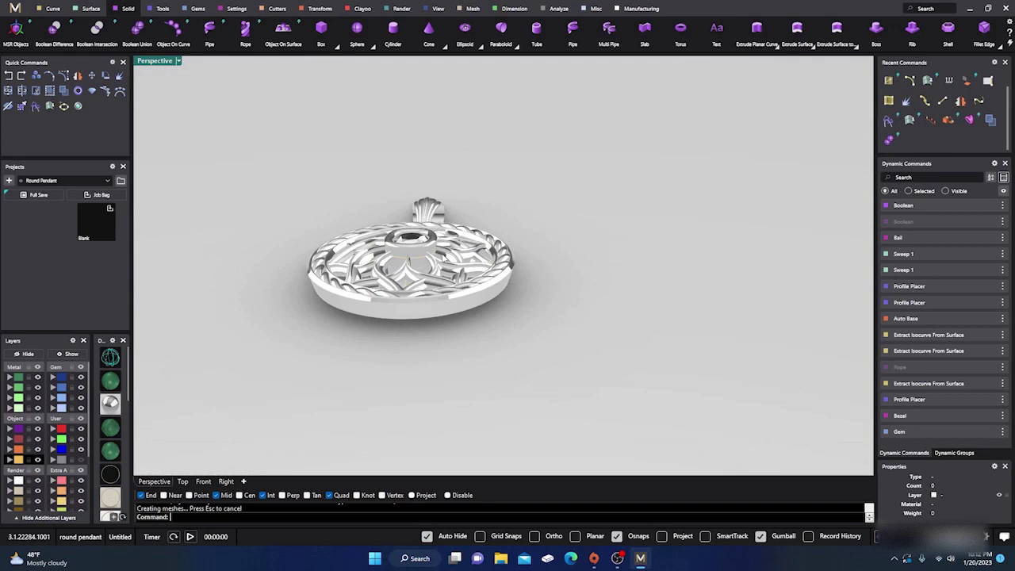
click(416, 252)
click(985, 415)
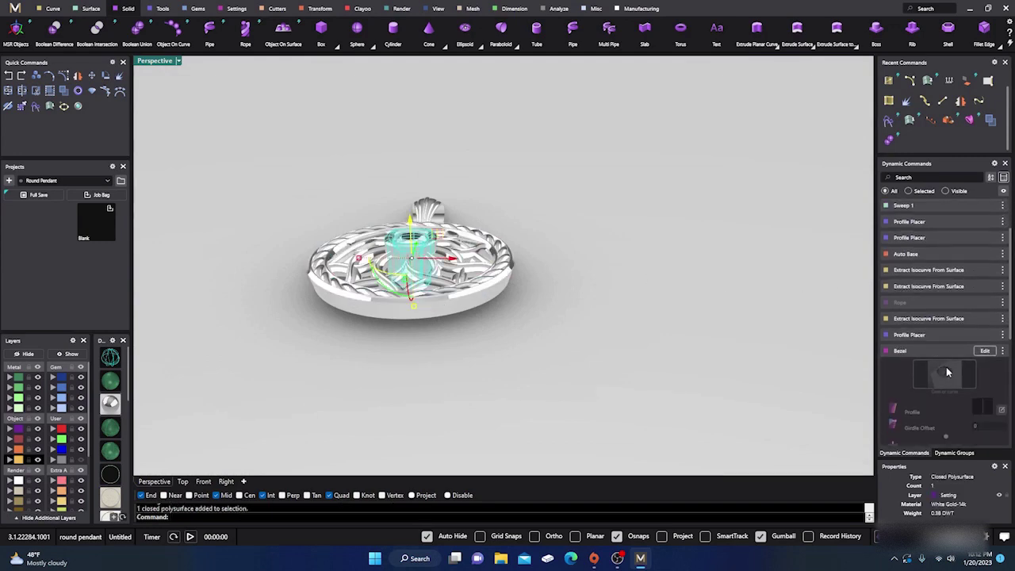
right_drag(589, 389, 547, 315)
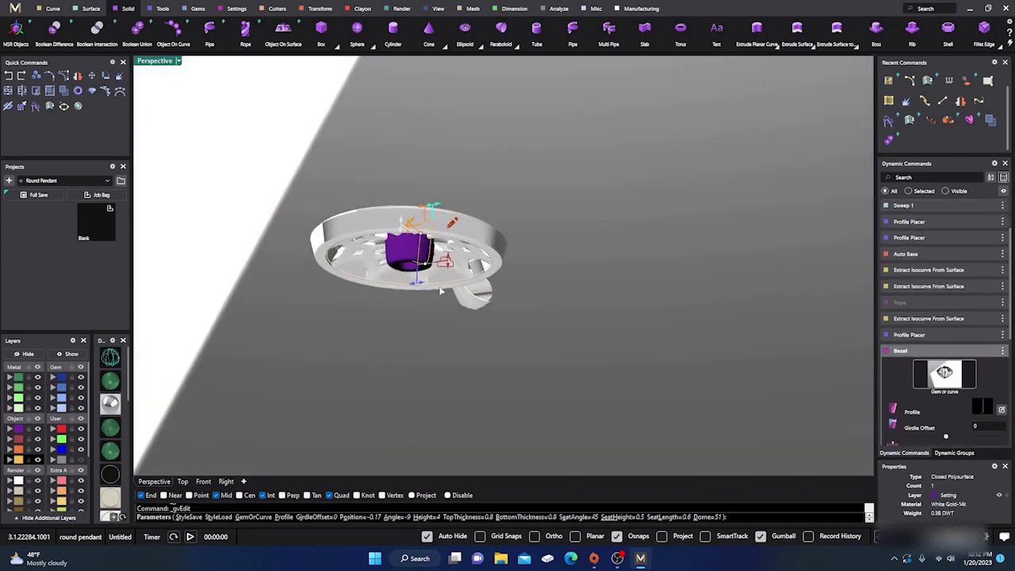
scroll(447, 267, up, 5)
drag(447, 268, 459, 198)
scroll(498, 234, down, 6)
right_click(450, 341)
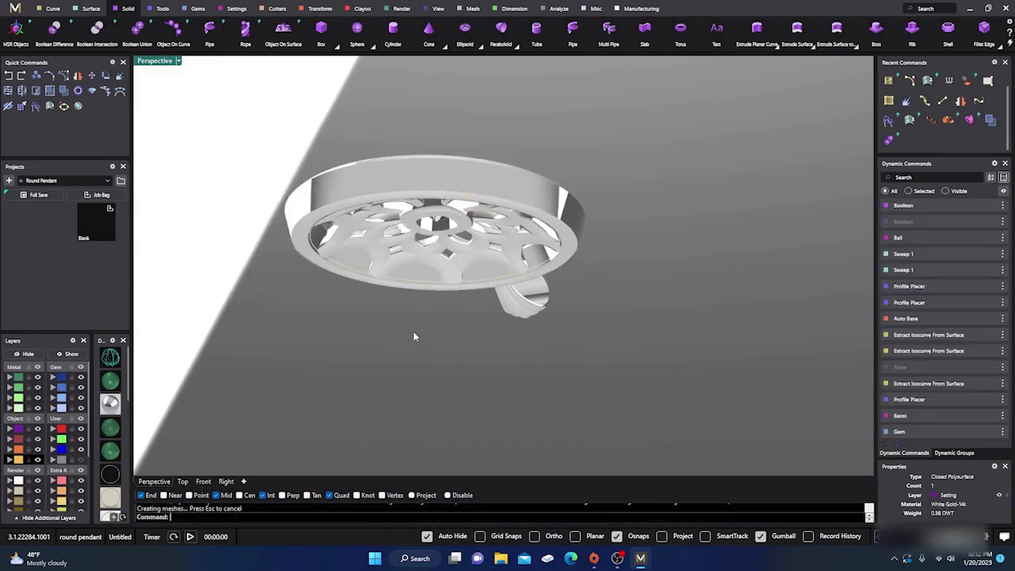
- Inspect the rendered pendant from the front and at an angle, checking the bezel, openwork, rope ring and bail
mouse_move(415, 331)
right_down()
mouse_move(466, 377)
mouse_move(460, 407)
mouse_move(476, 353)
mouse_move(464, 387)
mouse_move(452, 384)
mouse_move(553, 369)
mouse_move(556, 348)
right_up()
scroll(465, 382, down, 4)
scroll(451, 386, up, 4)
scroll(451, 386, down, 4)
scroll(493, 361, up, 4)
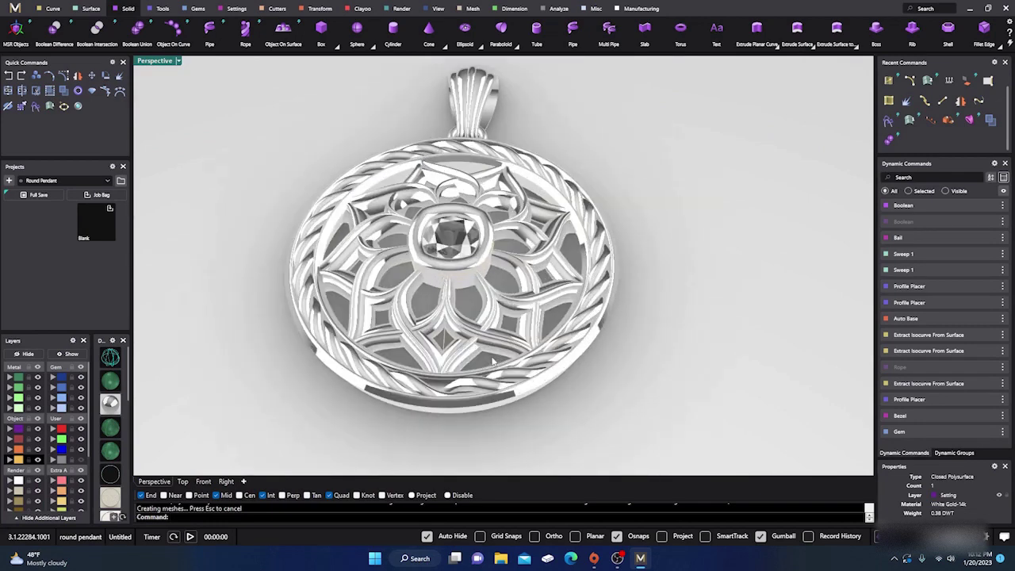
scroll(492, 361, down, 3)
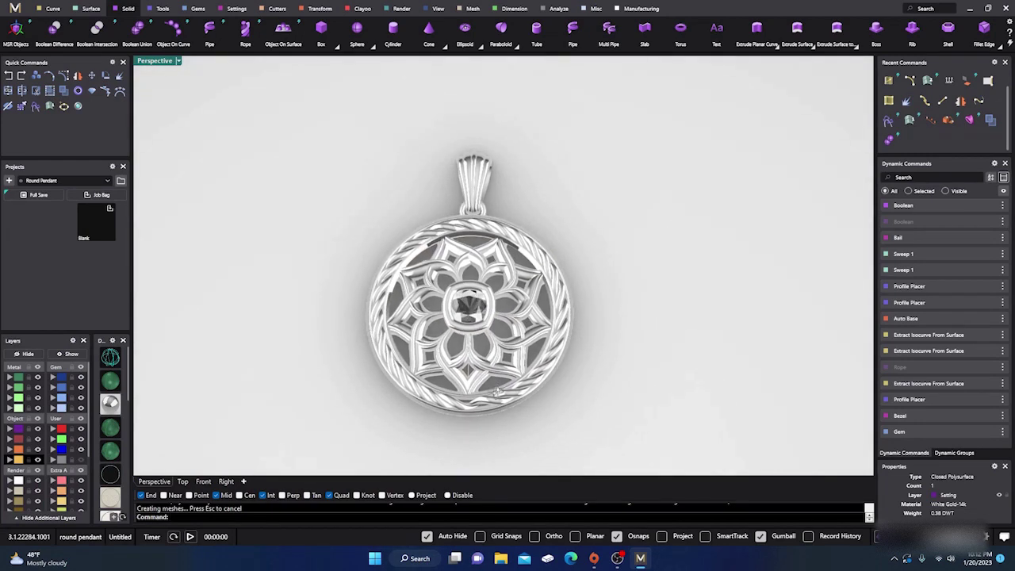